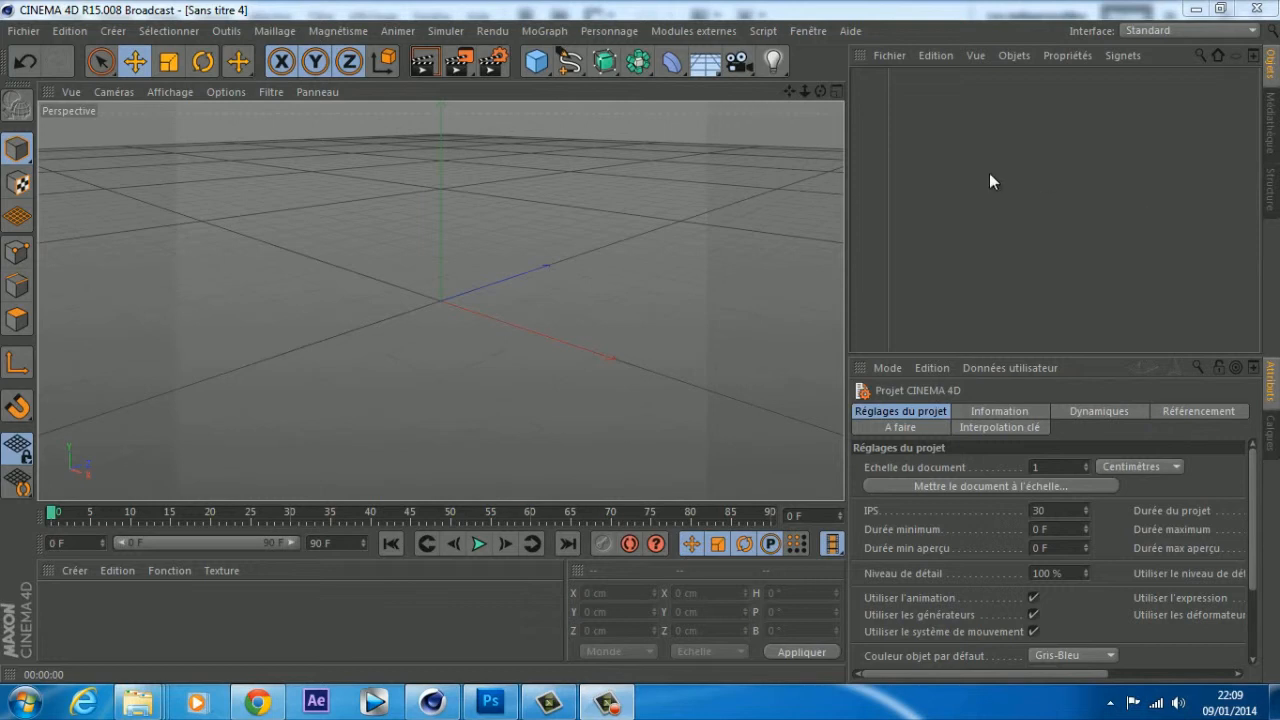
Step: Add a cube to the empty scene and raise it to about 98 cm on the Y axis
{"action": "left_click_drag", "start_coordinate": [818, 91], "coordinate": [660, 331]}
{"action": "left_click", "coordinate": [793, 93]}
{"action": "scroll", "coordinate": [603, 177], "scroll_direction": "up", "scroll_amount": 2}
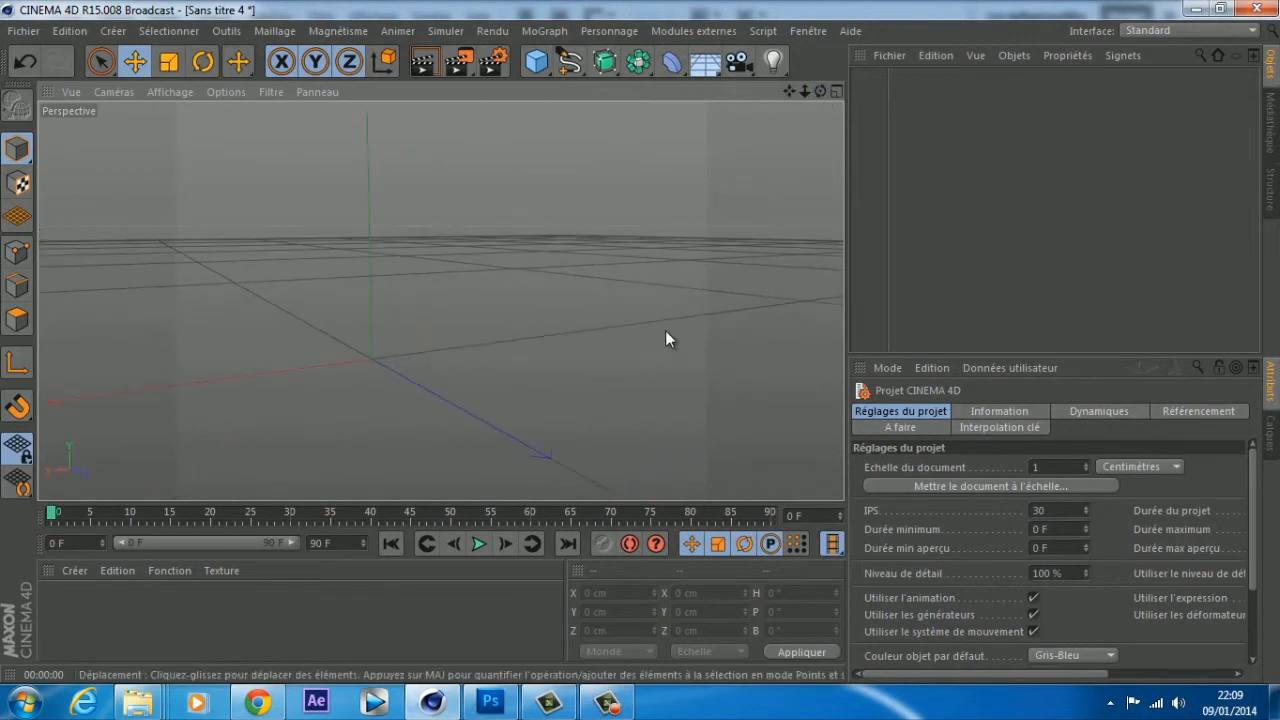
{"action": "left_click_drag", "start_coordinate": [812, 99], "coordinate": [641, 342]}
{"action": "left_click", "coordinate": [530, 66]}
{"action": "scroll", "coordinate": [478, 166], "scroll_direction": "down", "scroll_amount": 3}
{"action": "left_click_drag", "start_coordinate": [536, 62], "coordinate": [400, 160]}
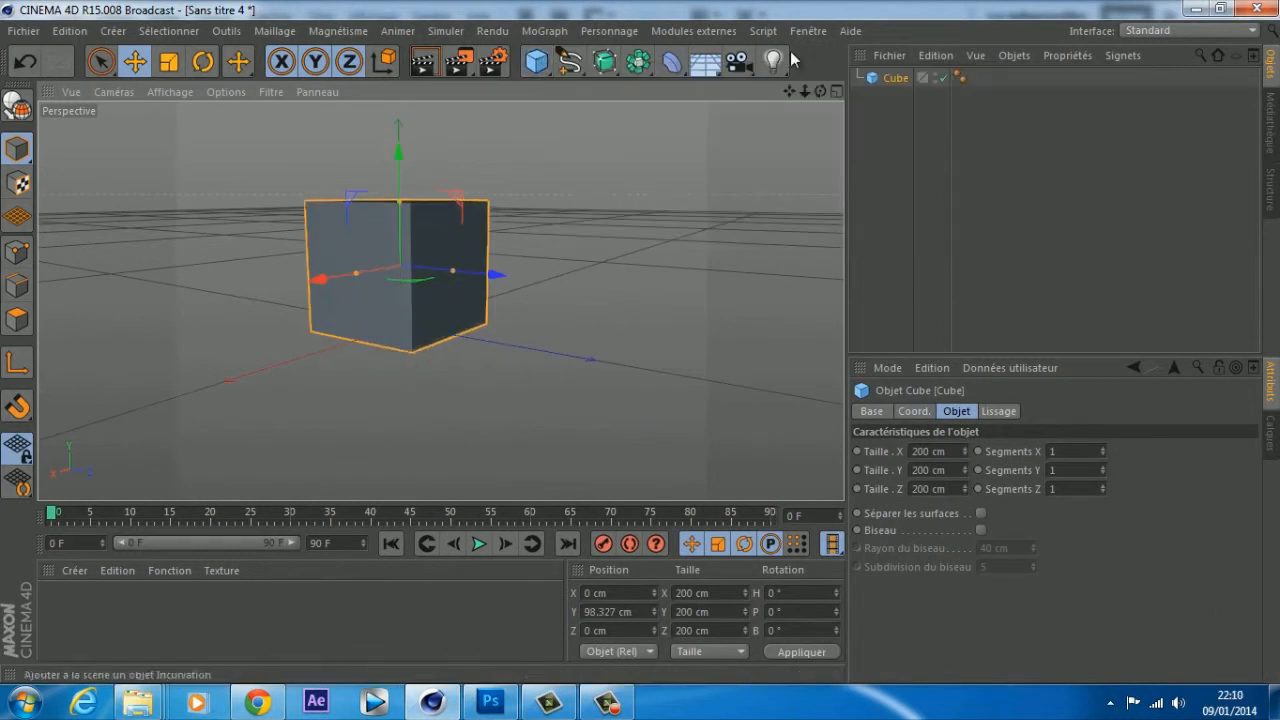
Step: Set the cube's X, Y and Z sizes to 100 cm each
{"action": "left_click_drag", "start_coordinate": [820, 87], "coordinate": [642, 342]}
{"action": "scroll", "coordinate": [753, 145], "scroll_direction": "up", "scroll_amount": 3}
{"action": "left_click_drag", "start_coordinate": [819, 91], "coordinate": [640, 342]}
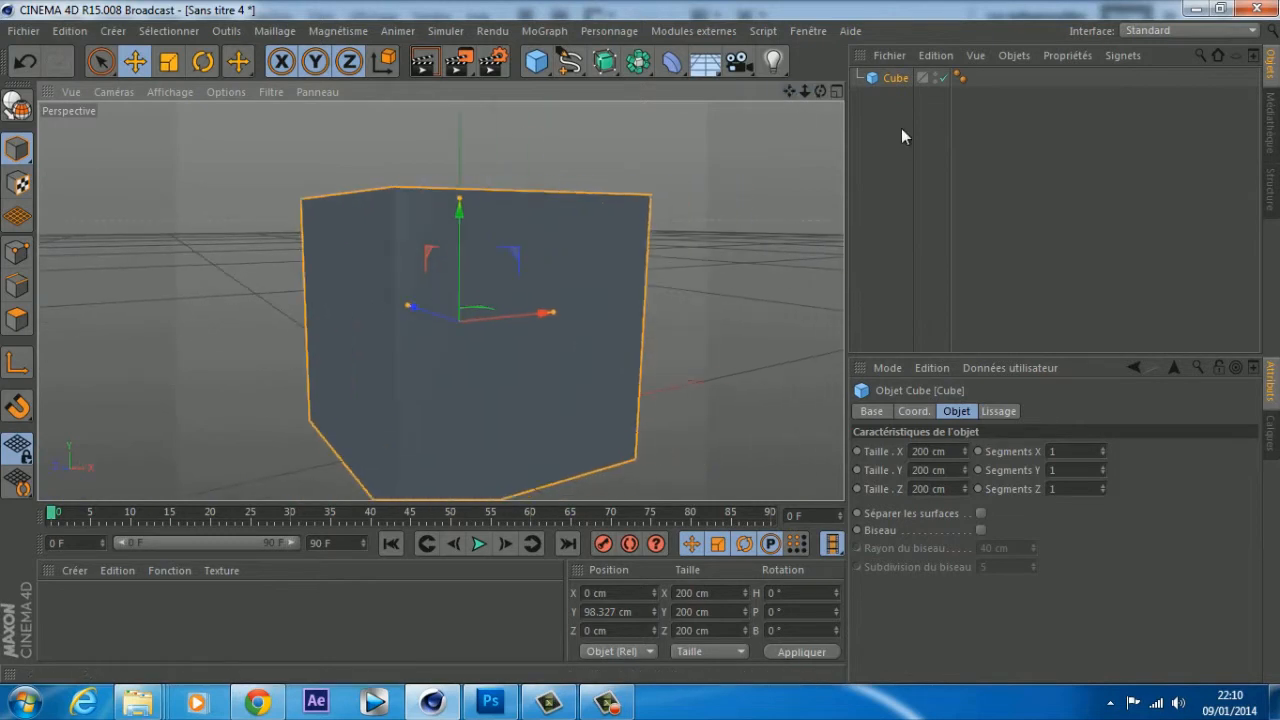
{"action": "left_click", "coordinate": [891, 82]}
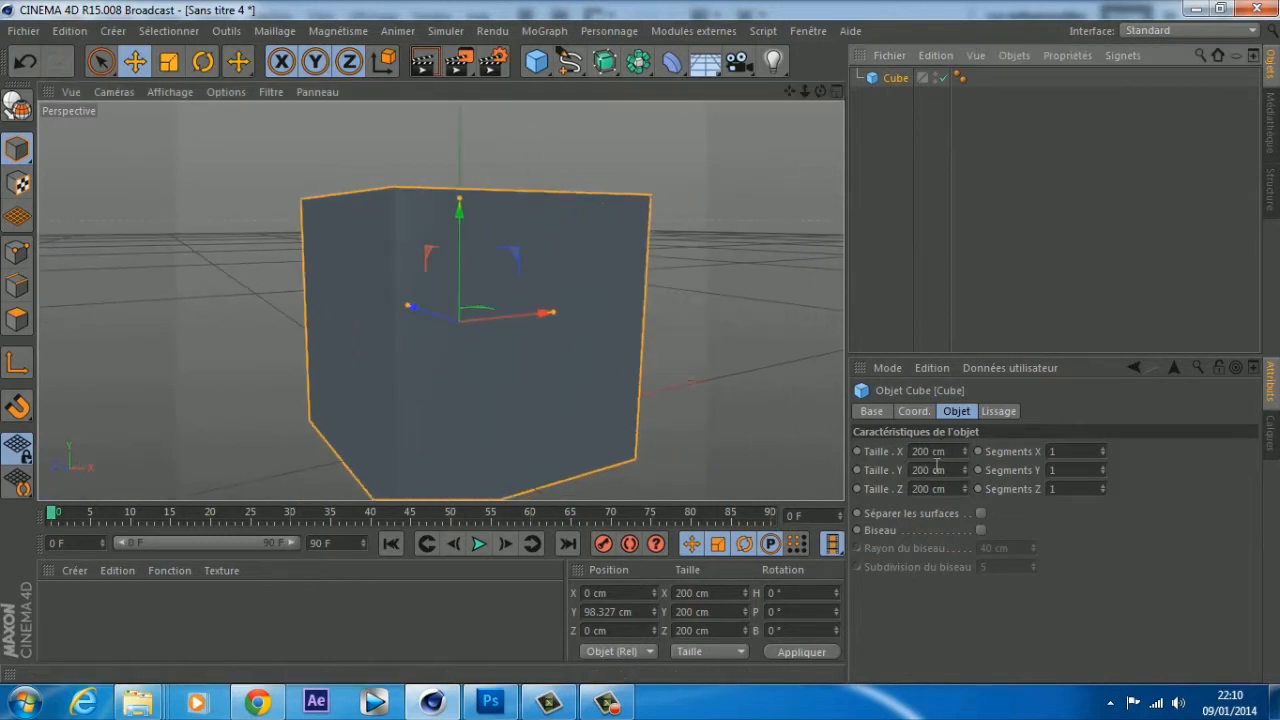
{"action": "double_click", "coordinate": [929, 451]}
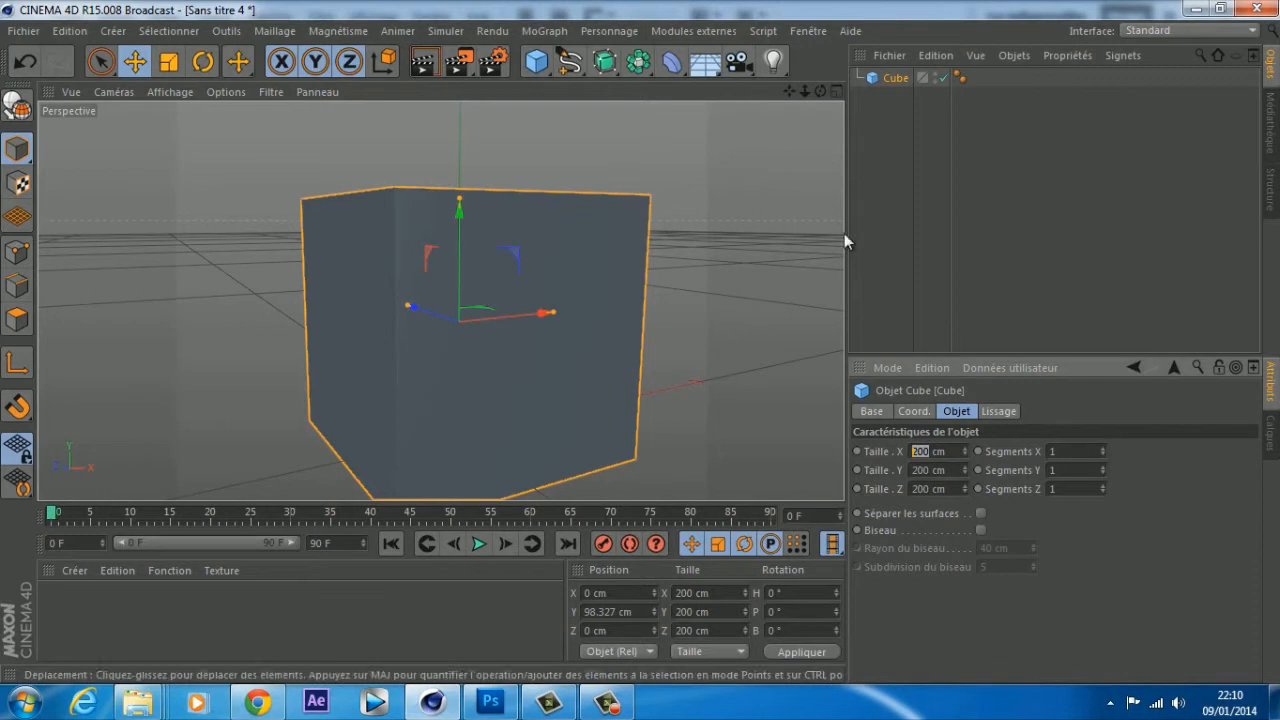
{"action": "type", "text": "1000"}
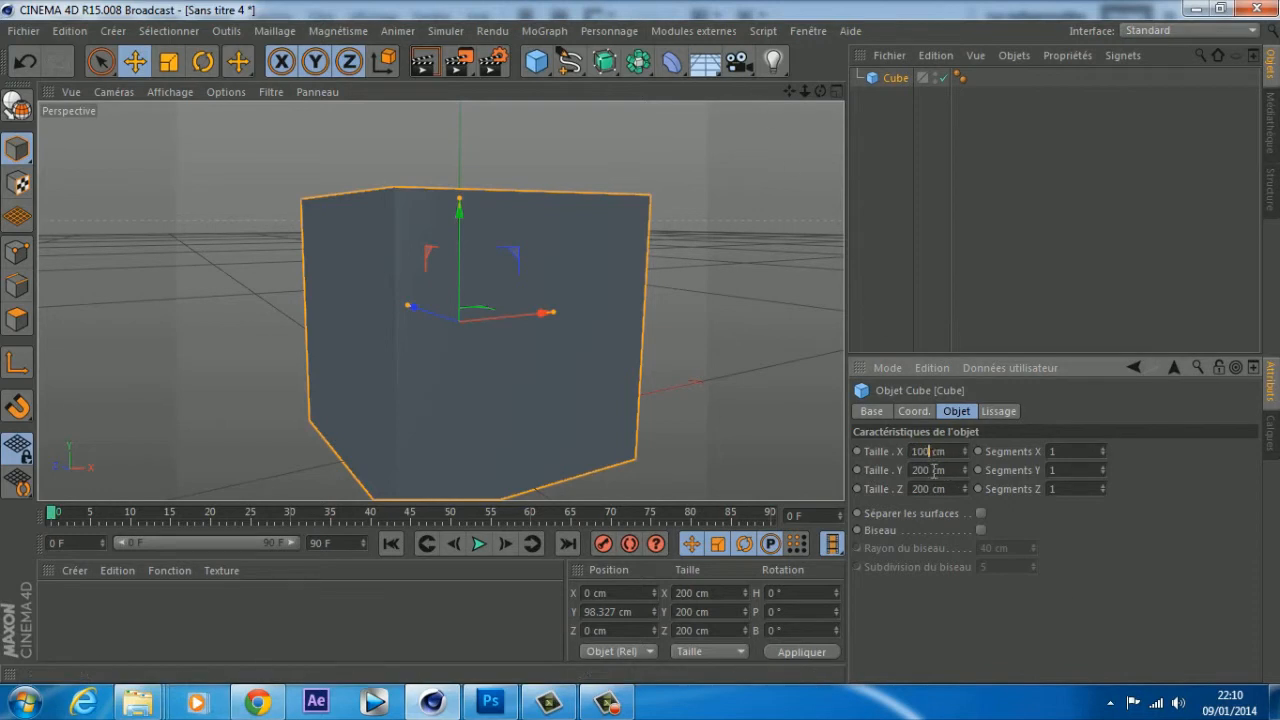
{"action": "double_click", "coordinate": [933, 470]}
{"action": "type", "text": "10"}
{"action": "double_click", "coordinate": [928, 488]}
{"action": "type", "text": "100"}
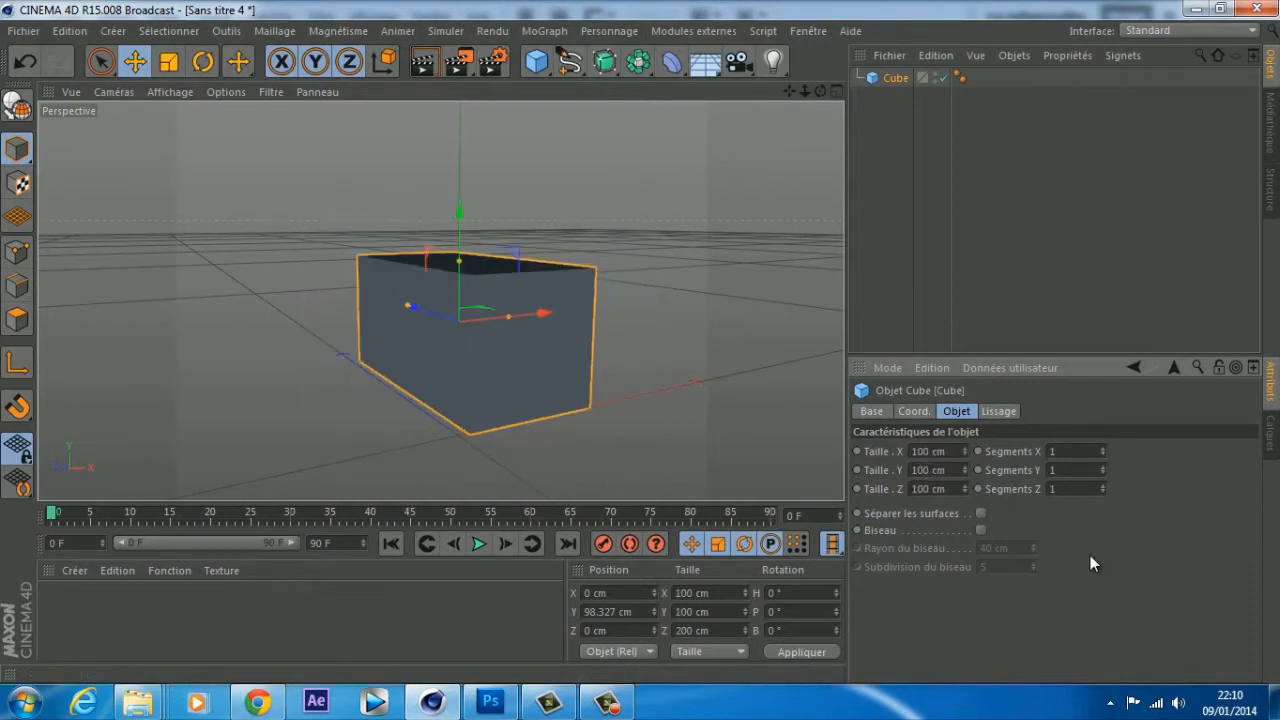
{"action": "key", "text": "Return"}
Step: Restore the cube's X, Y and Z sizes to 200 cm each
{"action": "scroll", "coordinate": [625, 269], "scroll_direction": "up", "scroll_amount": 3}
{"action": "left_click_drag", "start_coordinate": [820, 91], "coordinate": [936, 302]}
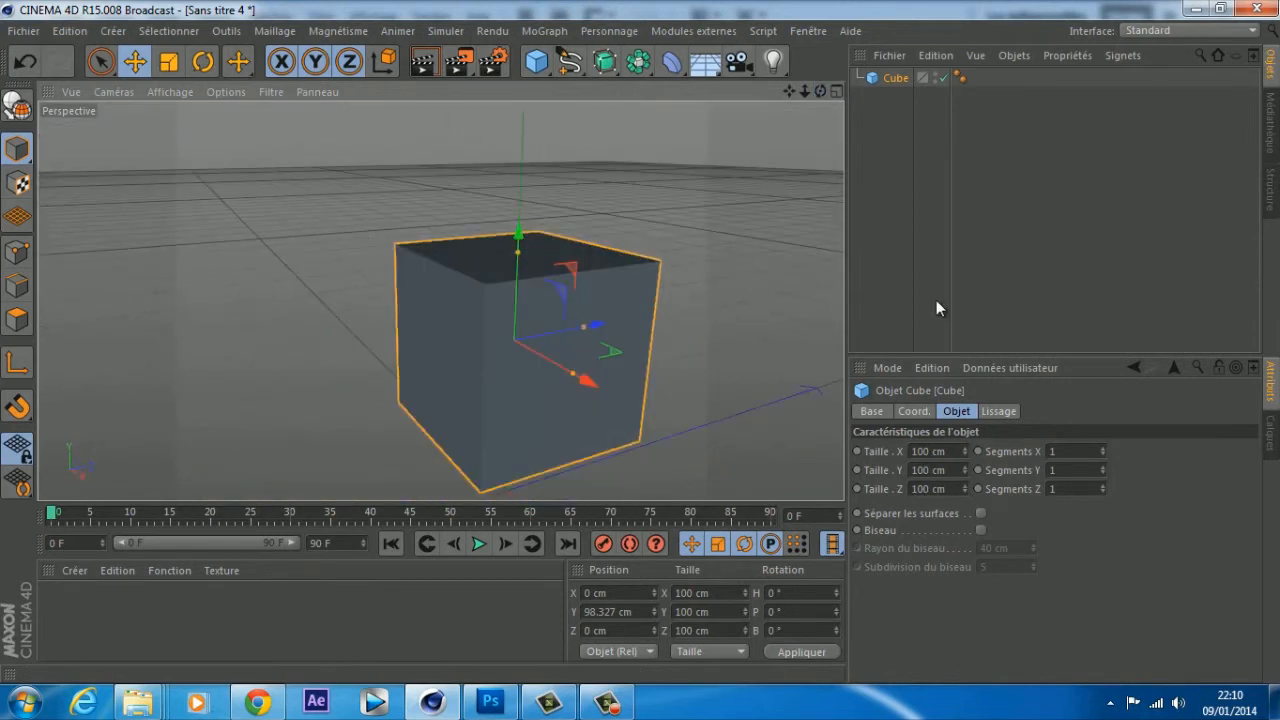
{"action": "left_click_drag", "start_coordinate": [930, 452], "coordinate": [878, 484]}
{"action": "type", "text": "200200"}
{"action": "key", "text": "Return"}
{"action": "scroll", "coordinate": [668, 277], "scroll_direction": "down", "scroll_amount": 4}
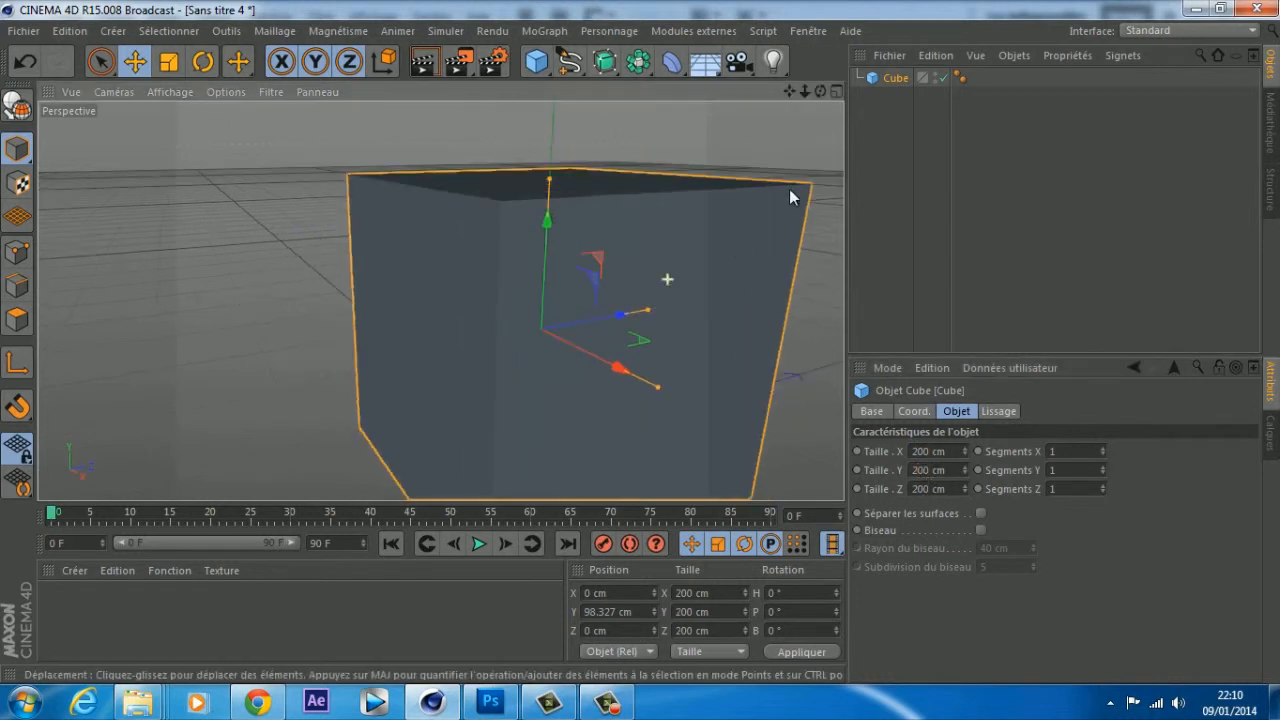
Step: Try polygon mode with the selection brush on the parametric cube, and return to model mode
{"action": "left_click_drag", "start_coordinate": [820, 92], "coordinate": [592, 221]}
{"action": "left_click_drag", "start_coordinate": [803, 93], "coordinate": [610, 103]}
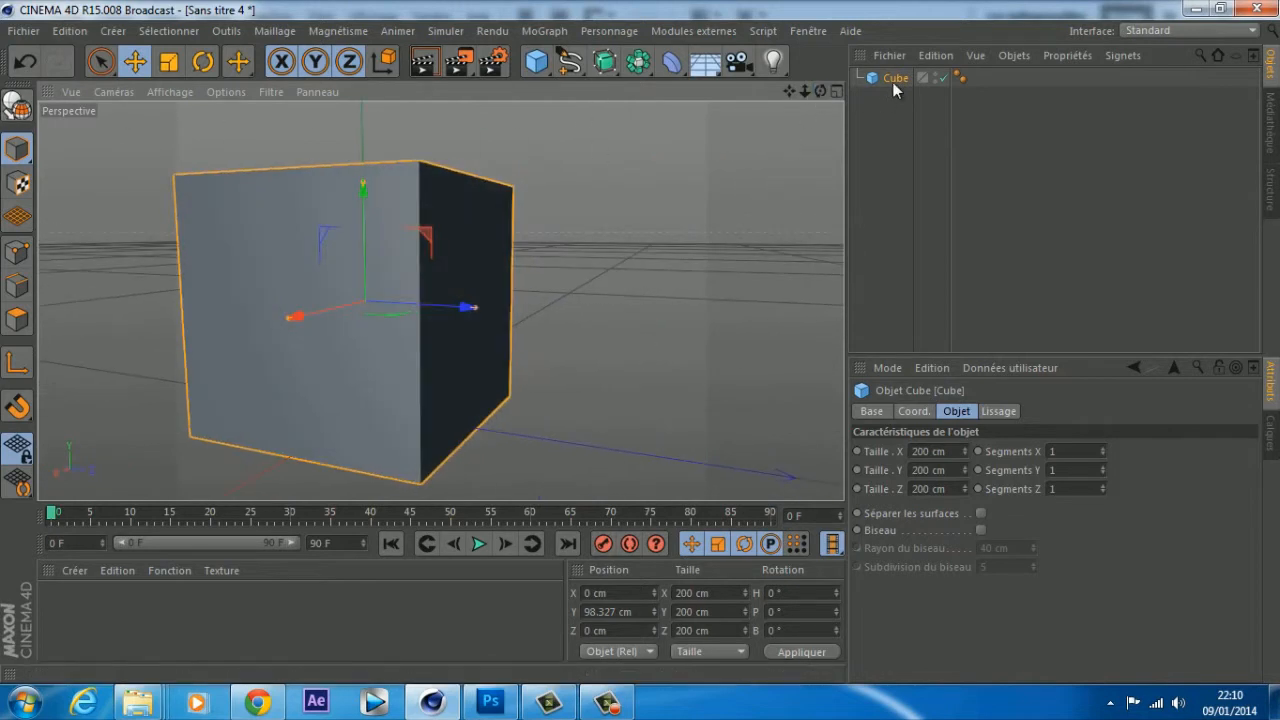
{"action": "left_click", "coordinate": [12, 322]}
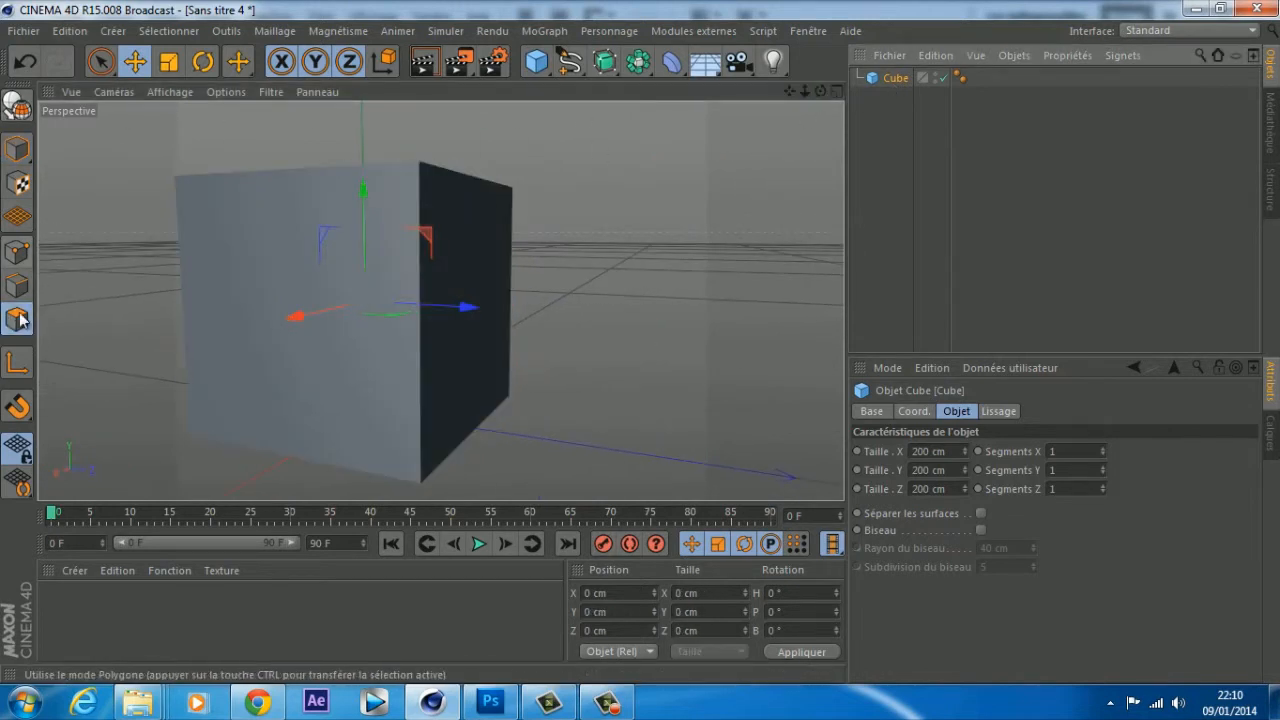
{"action": "left_click", "coordinate": [101, 64]}
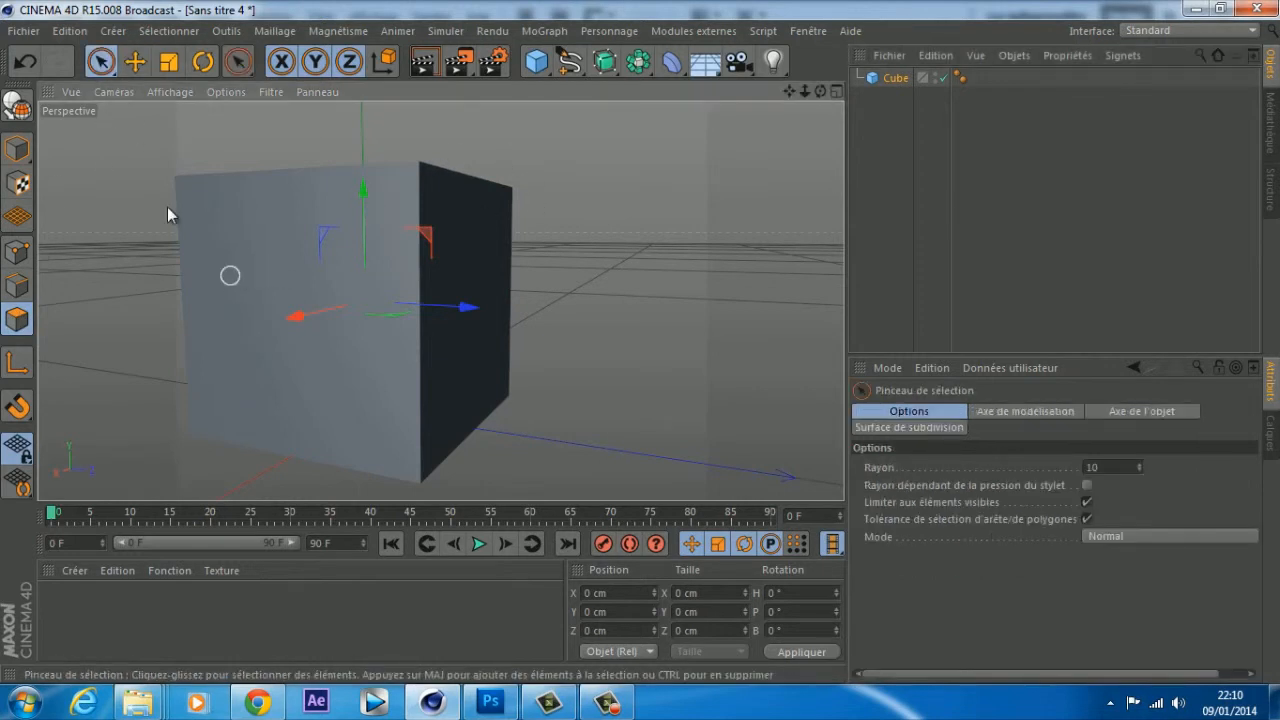
{"action": "left_click", "coordinate": [15, 158]}
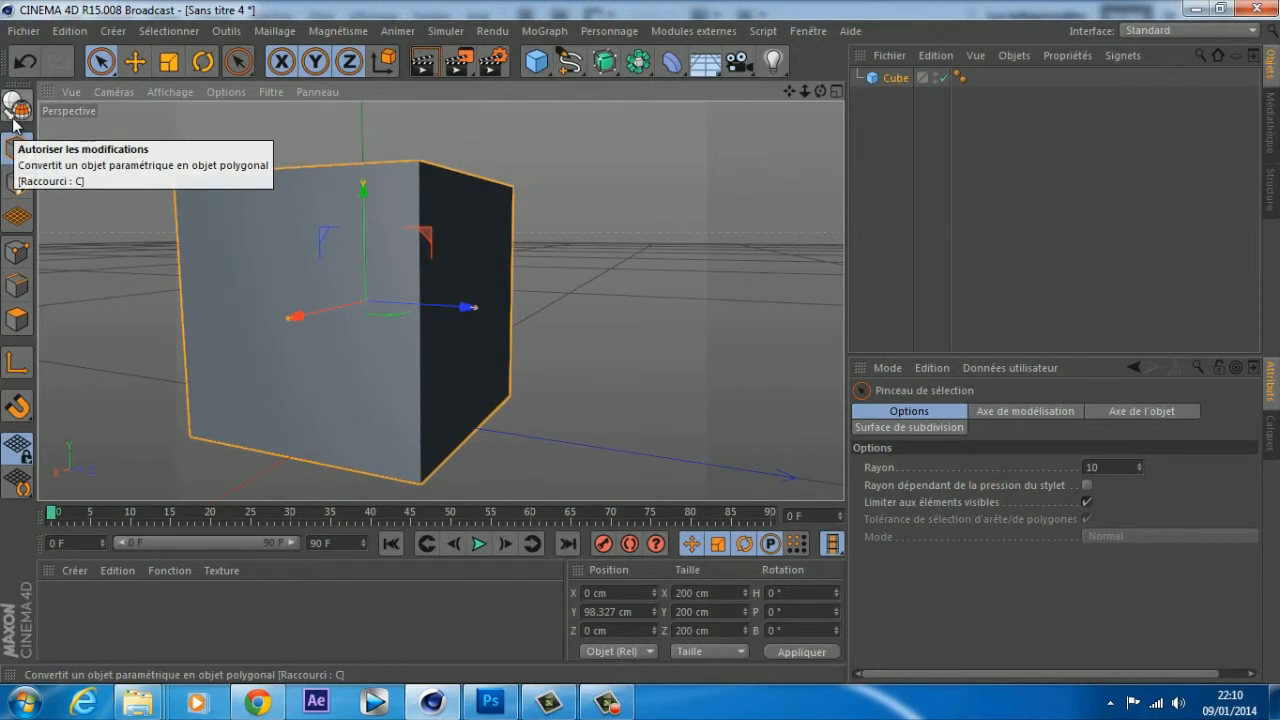
Step: Convert the cube to an editable polygon object and select all of its faces in polygon mode
{"action": "left_click", "coordinate": [14, 118]}
{"action": "left_click_drag", "start_coordinate": [815, 93], "coordinate": [641, 342]}
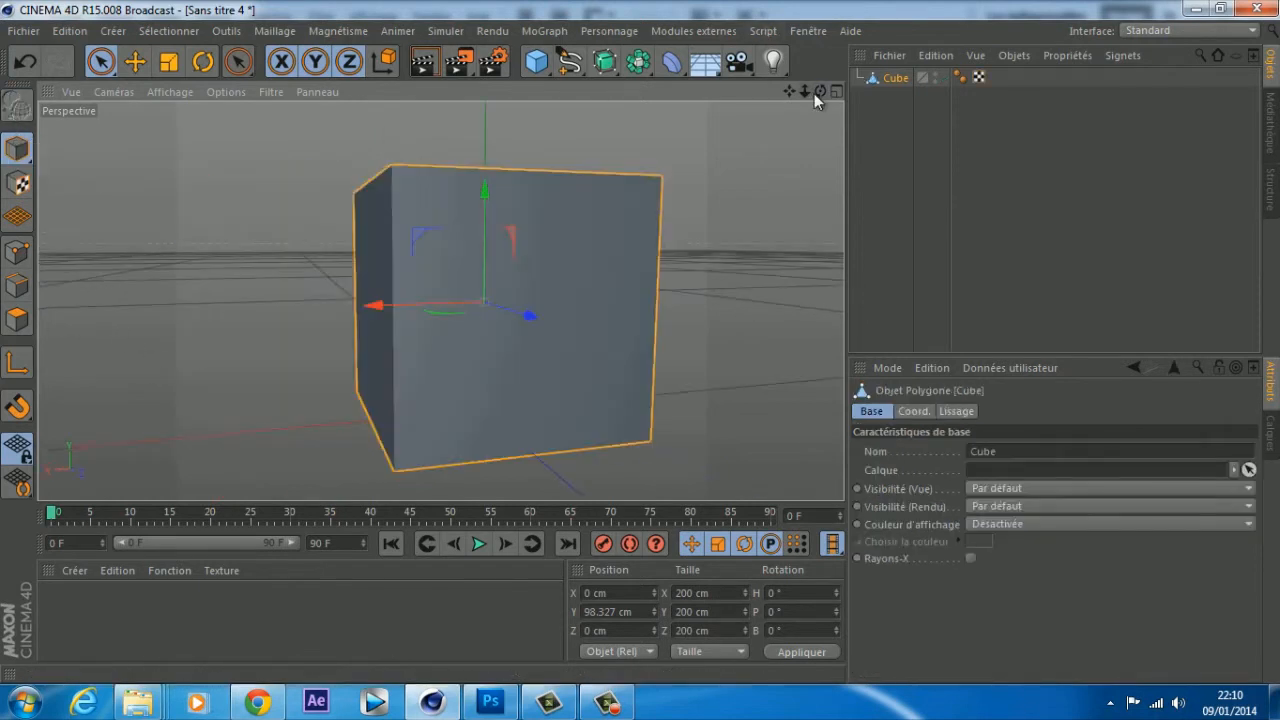
{"action": "left_click", "coordinate": [15, 320]}
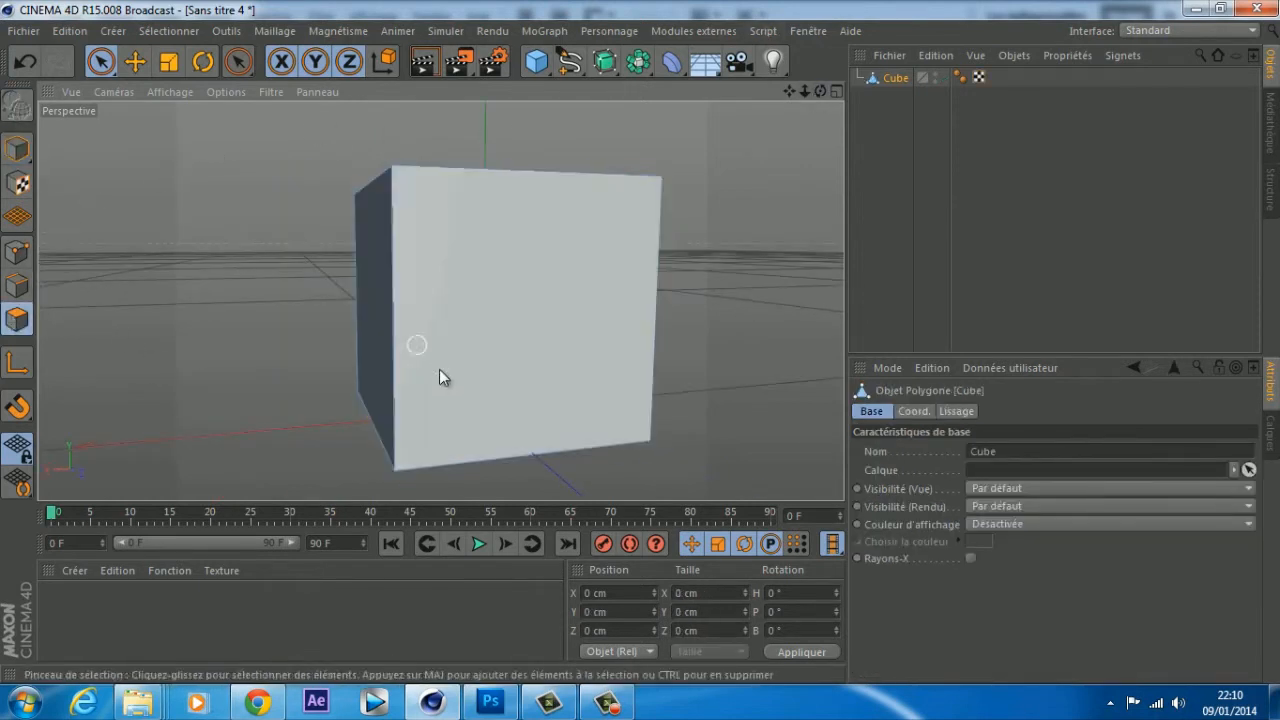
{"action": "left_click", "coordinate": [369, 399]}
{"action": "left_click", "coordinate": [447, 376]}
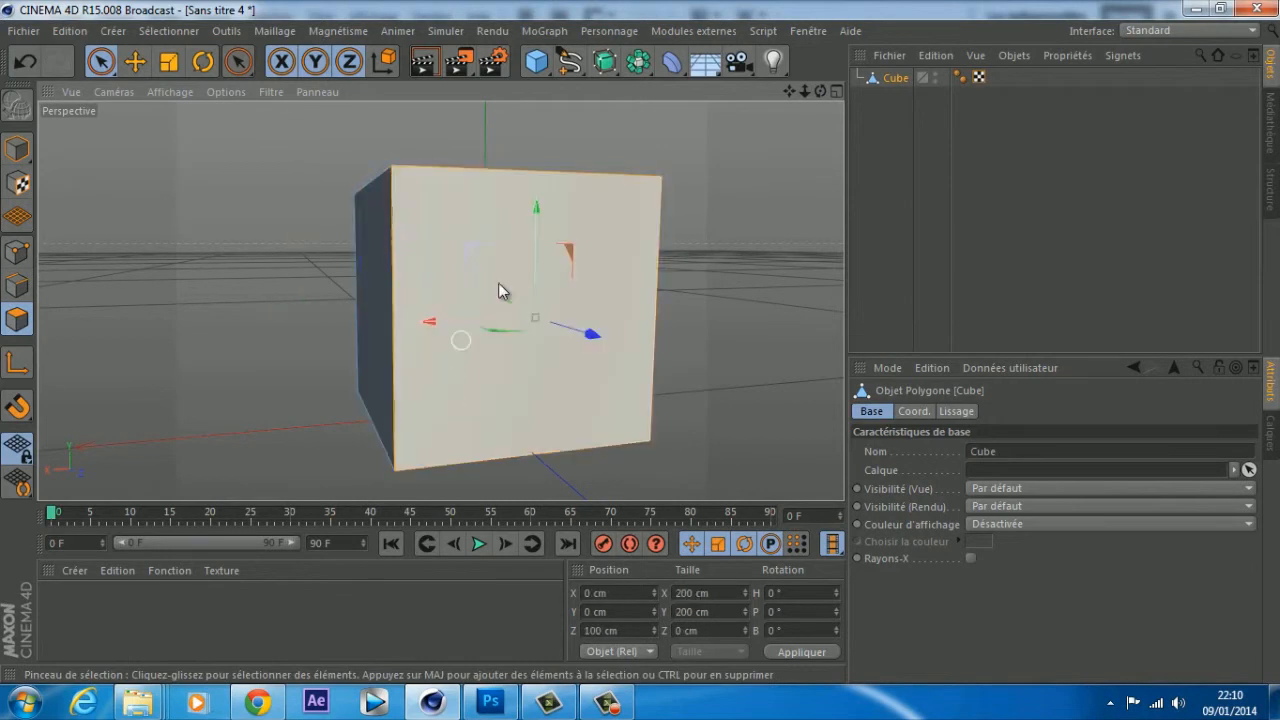
{"action": "left_click_drag", "start_coordinate": [378, 263], "coordinate": [605, 409]}
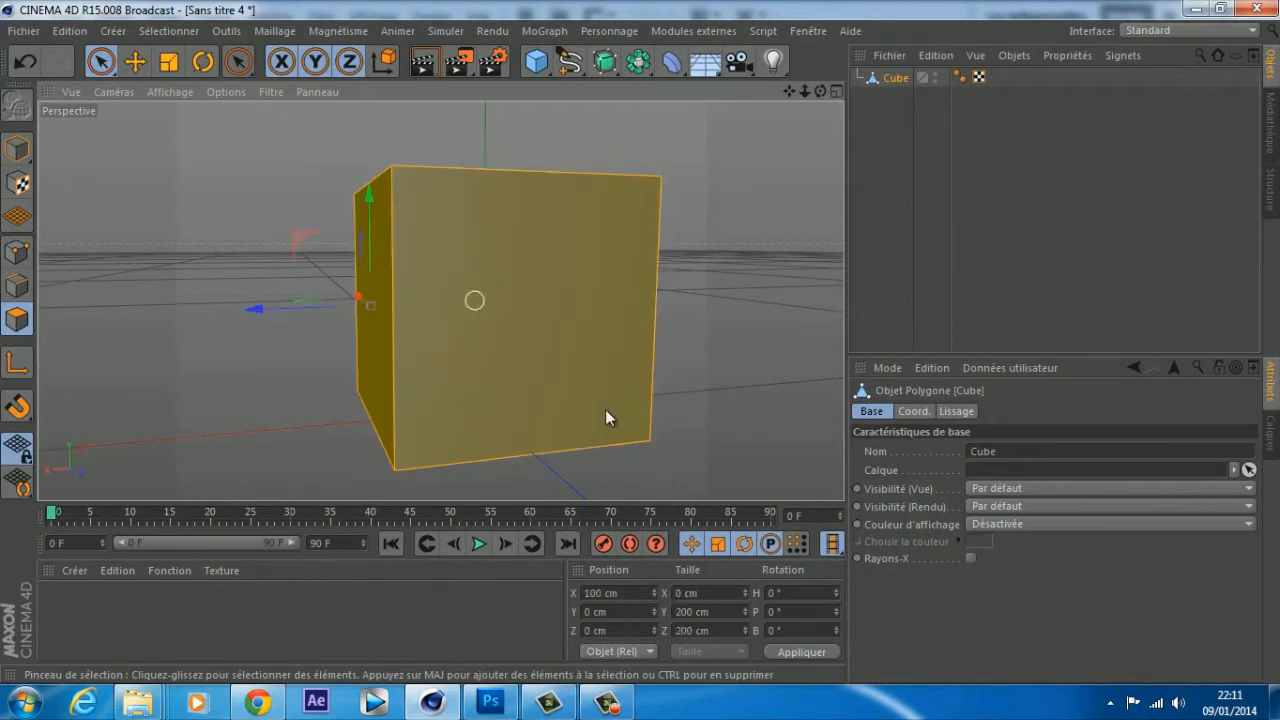
{"action": "left_click", "coordinate": [135, 62]}
{"action": "key", "text": "ctrl+a"}
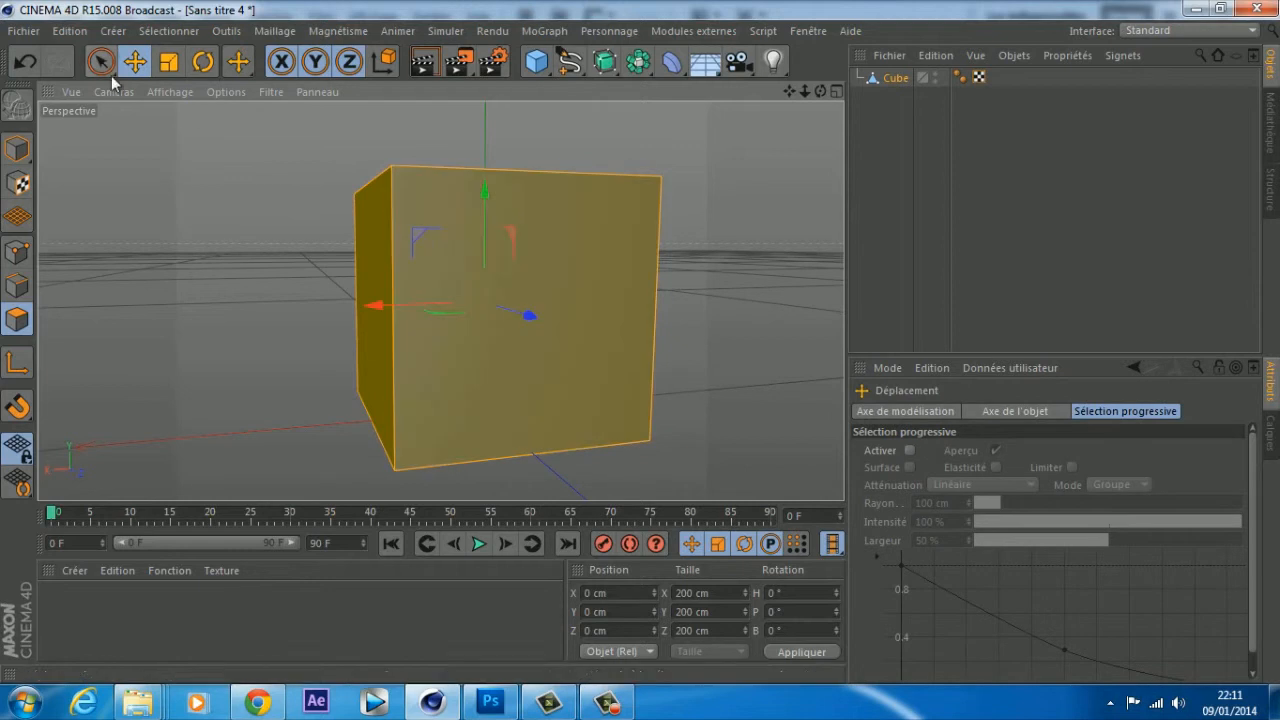
Step: Return to model mode and move the cube to about X -1.8, Y 107.7, Z -5.7 cm
{"action": "left_click", "coordinate": [15, 148]}
{"action": "left_click_drag", "start_coordinate": [821, 92], "coordinate": [742, 154]}
{"action": "mouse_move", "coordinate": [631, 226]}
{"action": "left_mouse_down"}
{"action": "mouse_move", "coordinate": [629, 237]}
{"action": "mouse_move", "coordinate": [635, 203]}
{"action": "left_mouse_up"}
{"action": "left_click_drag", "start_coordinate": [788, 90], "coordinate": [640, 342]}
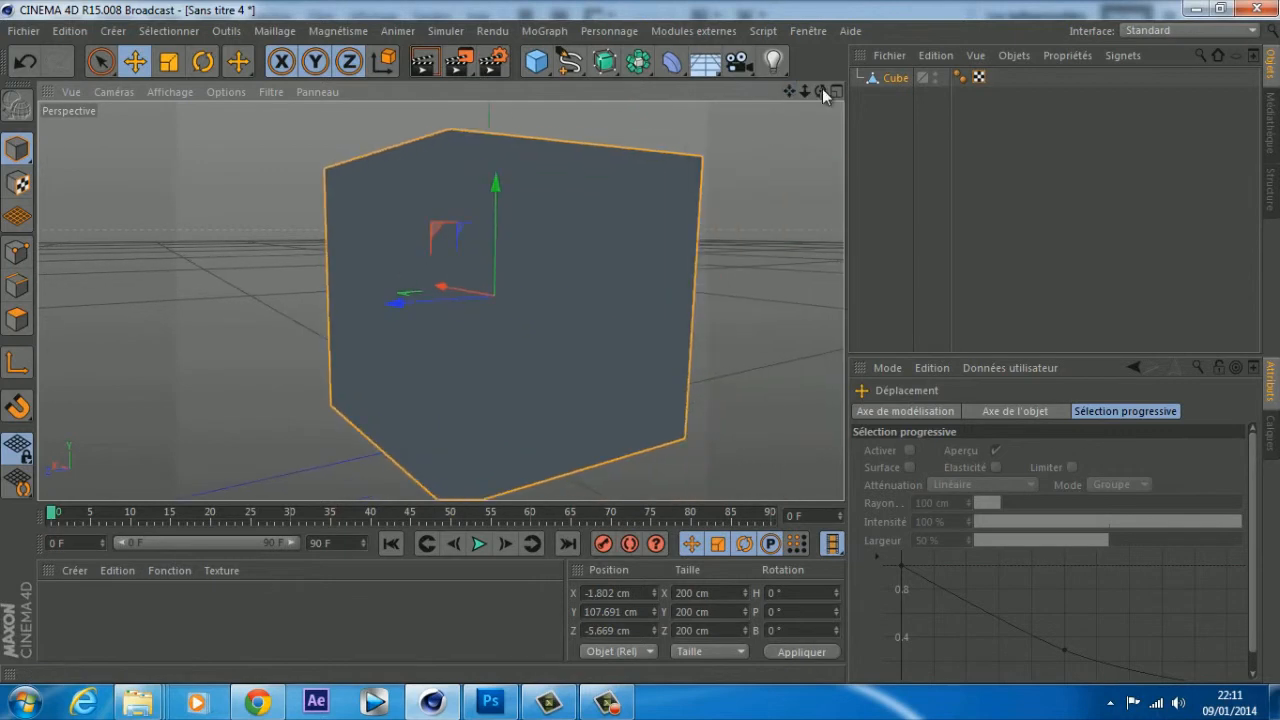
{"action": "left_click_drag", "start_coordinate": [822, 88], "coordinate": [640, 342]}
{"action": "left_click_drag", "start_coordinate": [793, 88], "coordinate": [673, 170]}
{"action": "scroll", "coordinate": [673, 163], "scroll_direction": "down", "scroll_amount": 2}
{"action": "left_click_drag", "start_coordinate": [787, 94], "coordinate": [831, 95]}
{"action": "scroll", "coordinate": [523, 306], "scroll_direction": "down", "scroll_amount": 2}
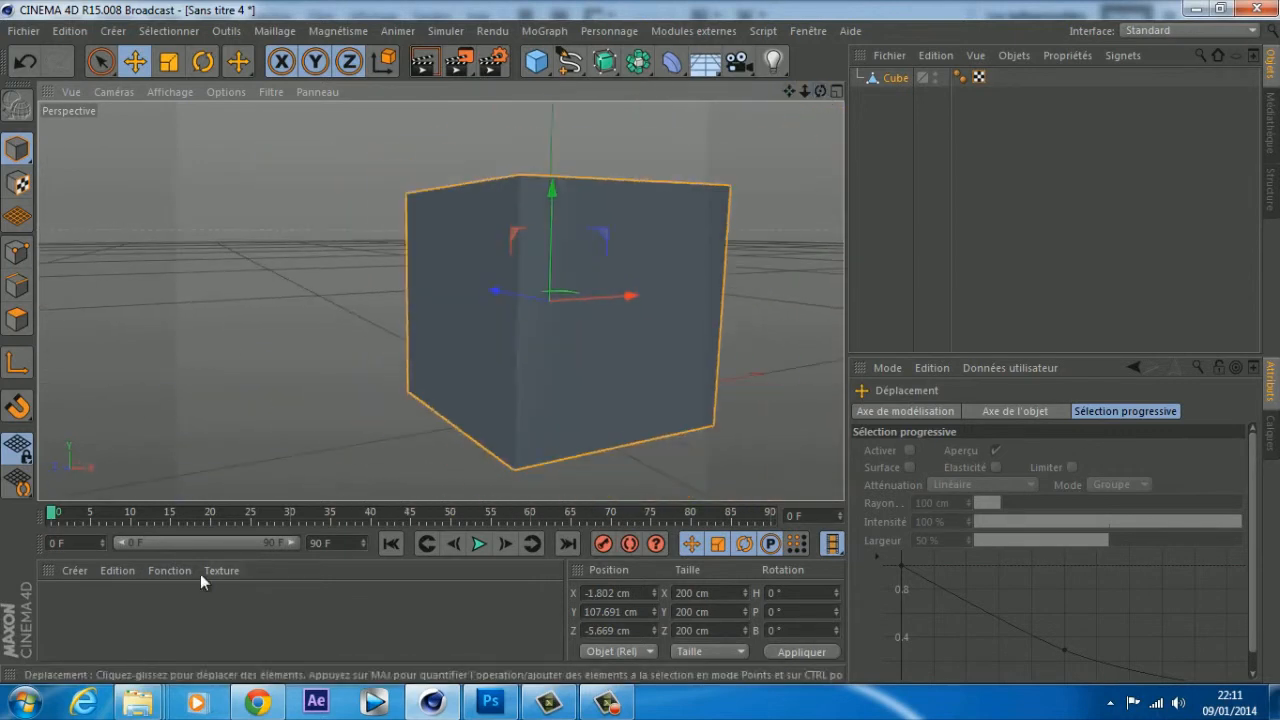
Step: Create a new default material and apply it to the cube
{"action": "left_click", "coordinate": [69, 606]}
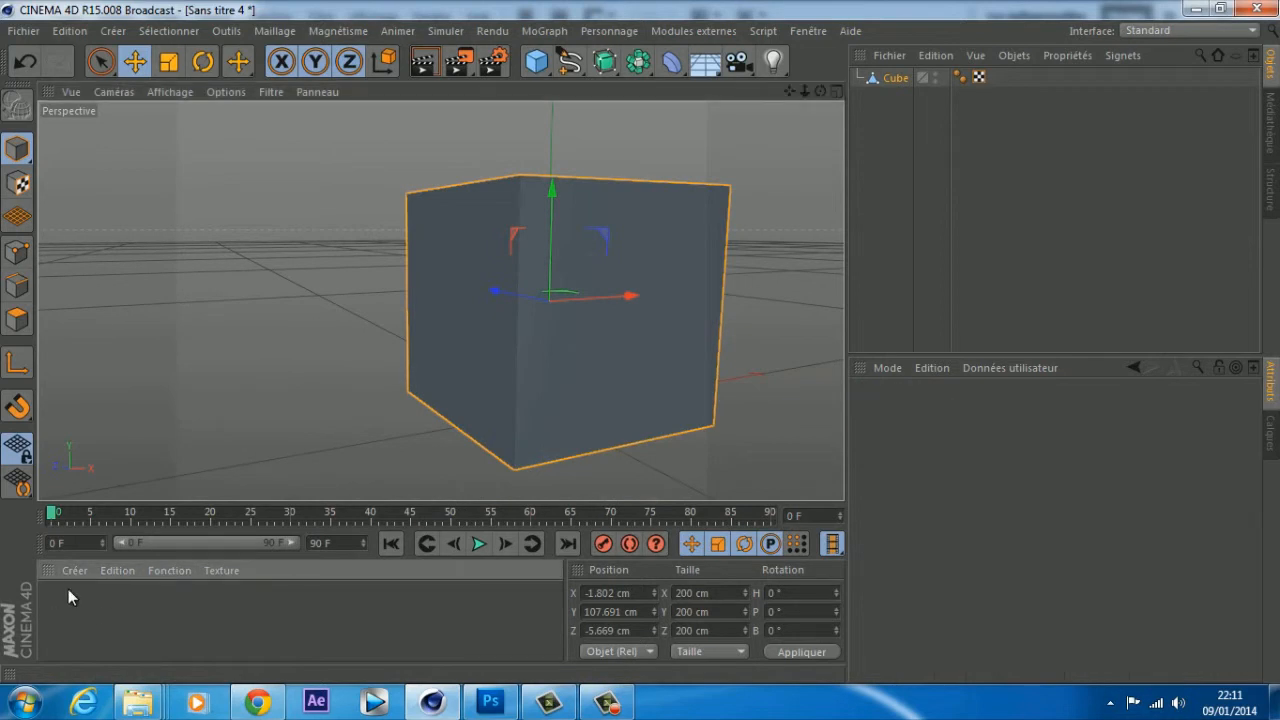
{"action": "left_click", "coordinate": [73, 571]}
{"action": "left_click", "coordinate": [157, 553]}
{"action": "double_click", "coordinate": [74, 611]}
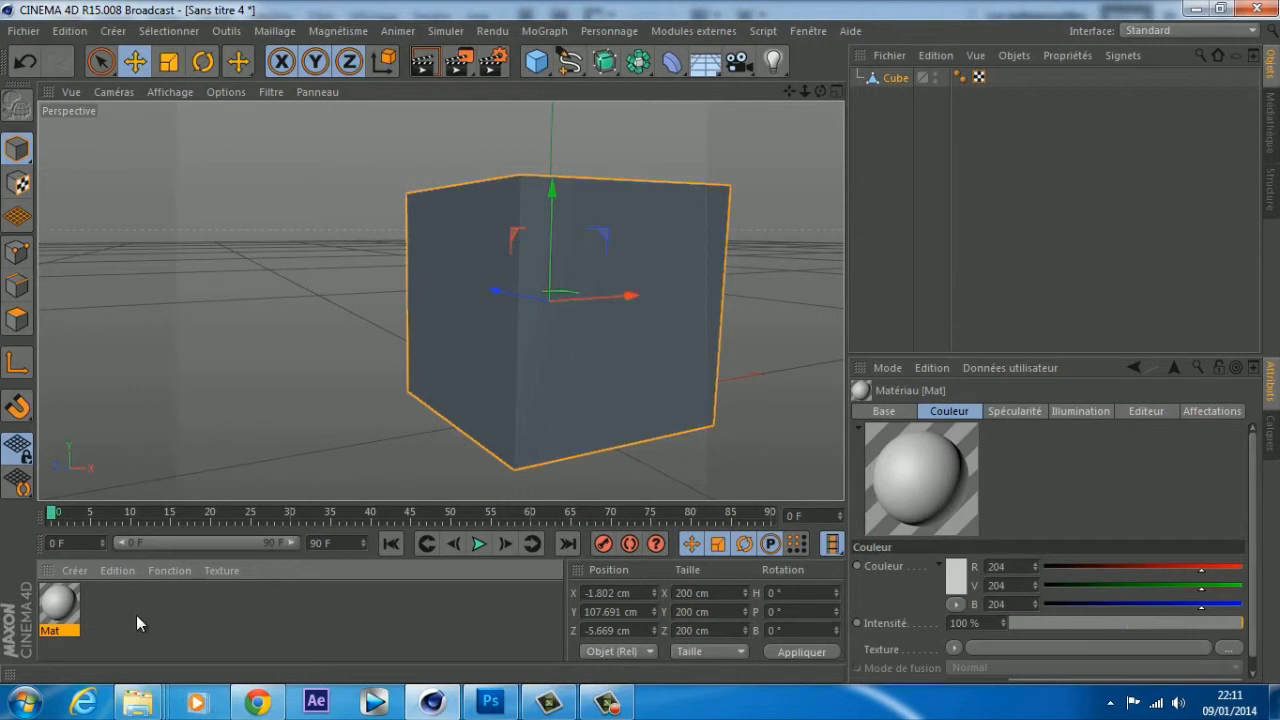
{"action": "left_click_drag", "start_coordinate": [789, 92], "coordinate": [637, 342]}
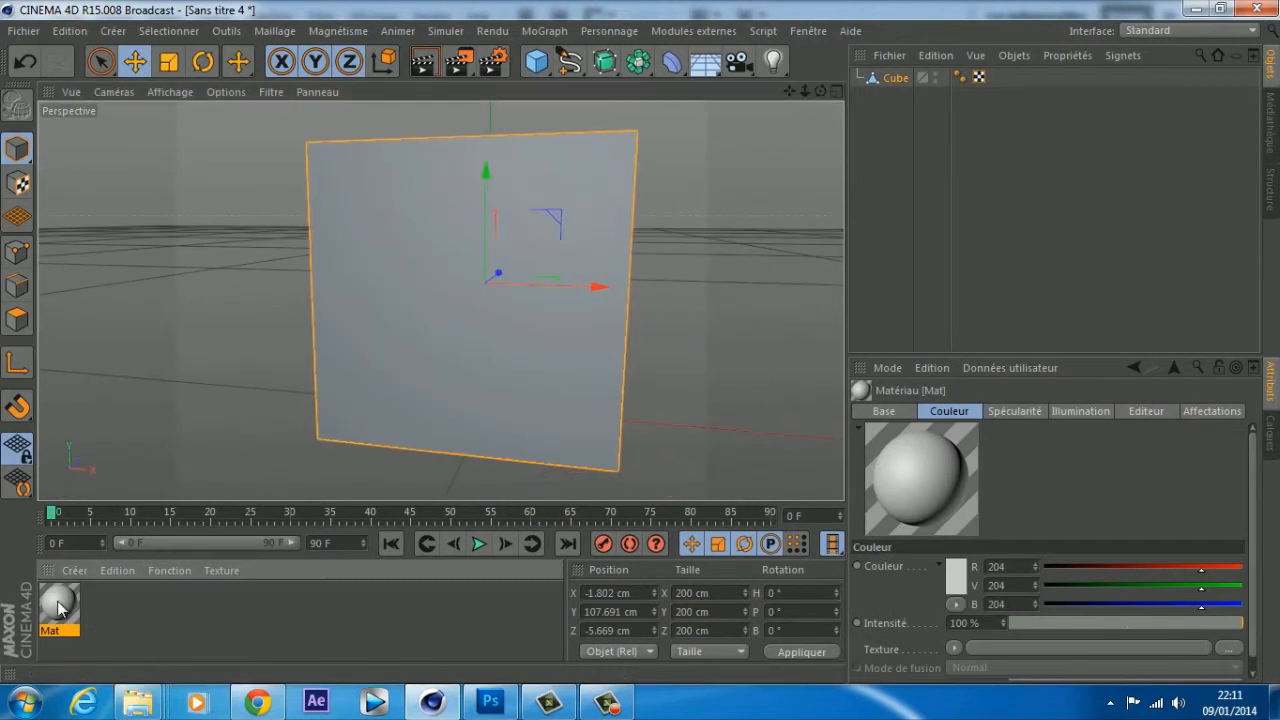
{"action": "left_click_drag", "start_coordinate": [58, 607], "coordinate": [368, 305]}
{"action": "left_click", "coordinate": [823, 184]}
Step: Render the viewport to examine the cube with its material from several angles
{"action": "left_click_drag", "start_coordinate": [820, 92], "coordinate": [641, 342]}
{"action": "scroll", "coordinate": [666, 175], "scroll_direction": "down", "scroll_amount": 3}
{"action": "left_click_drag", "start_coordinate": [787, 93], "coordinate": [645, 142]}
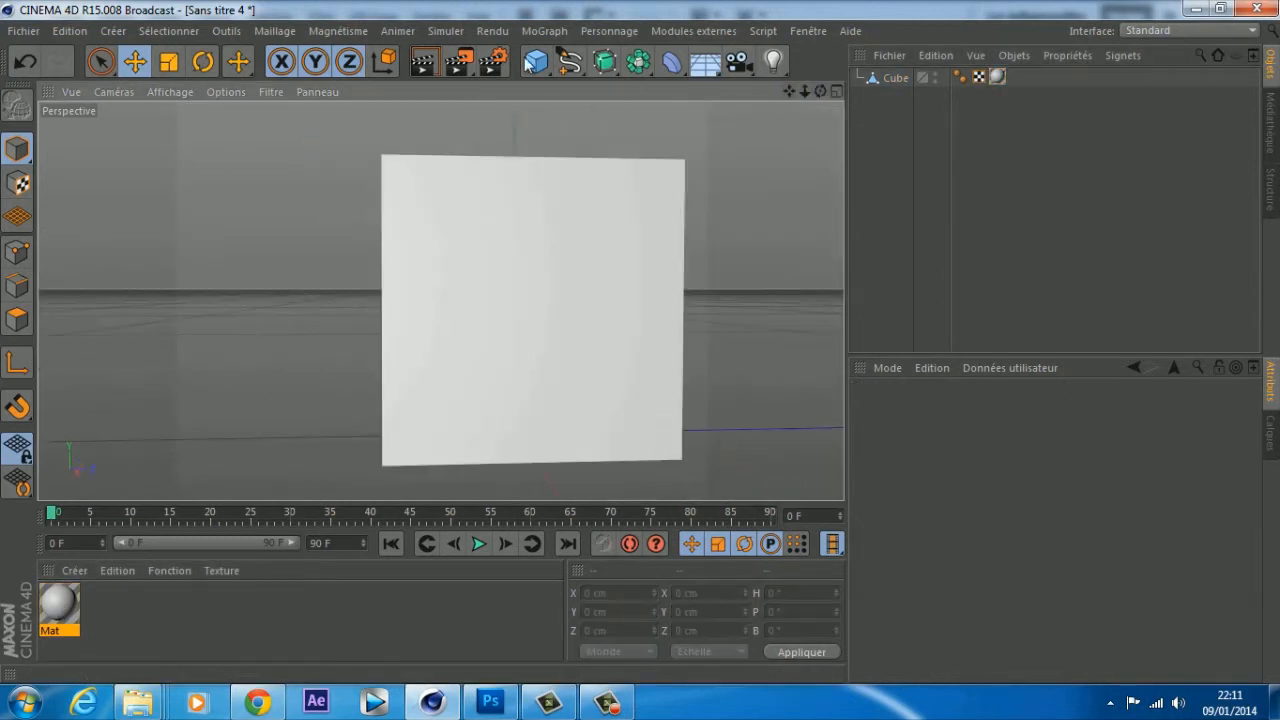
{"action": "left_click", "coordinate": [430, 66]}
{"action": "left_click_drag", "start_coordinate": [820, 92], "coordinate": [630, 346]}
{"action": "scroll", "coordinate": [589, 203], "scroll_direction": "down", "scroll_amount": 2}
{"action": "left_click_drag", "start_coordinate": [820, 92], "coordinate": [612, 347]}
{"action": "left_click", "coordinate": [424, 65]}
{"action": "left_click_drag", "start_coordinate": [820, 92], "coordinate": [640, 346]}
{"action": "left_click_drag", "start_coordinate": [820, 92], "coordinate": [645, 346]}
Step: Select the cube and switch the interface layout to BP UV Edit
{"action": "left_click", "coordinate": [895, 78]}
{"action": "left_click_drag", "start_coordinate": [820, 92], "coordinate": [630, 342]}
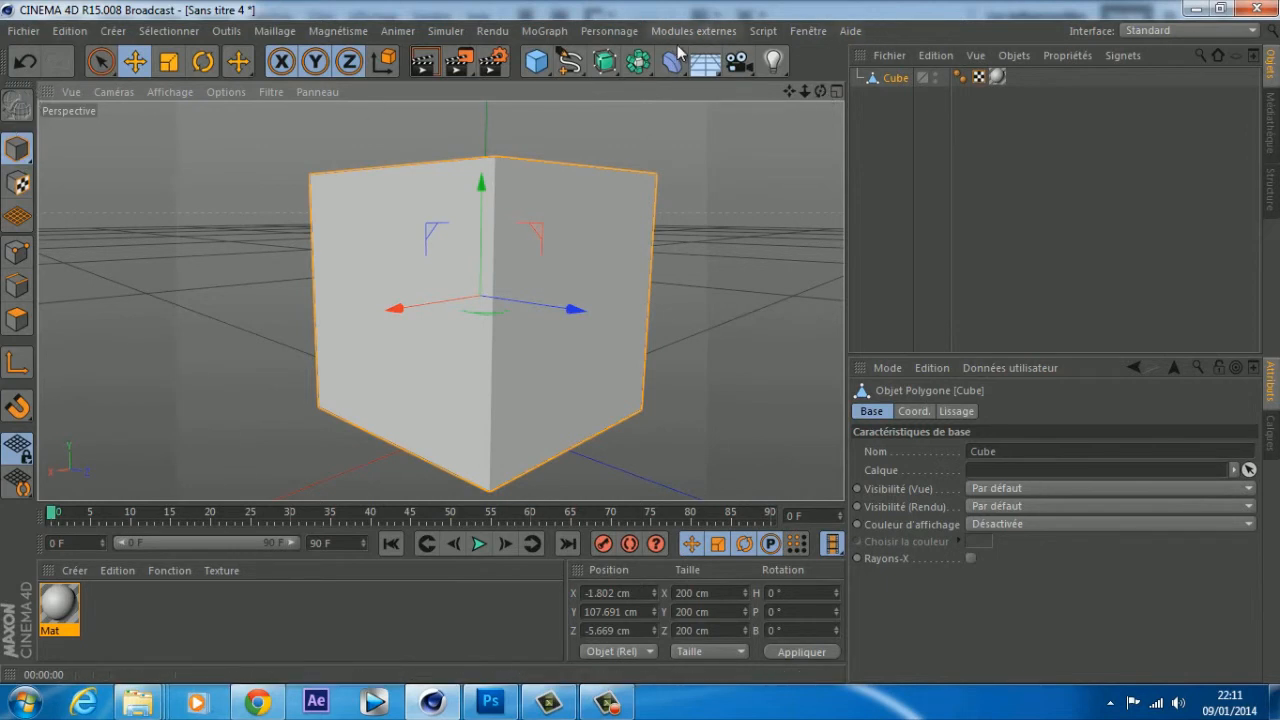
{"action": "left_click", "coordinate": [1155, 30]}
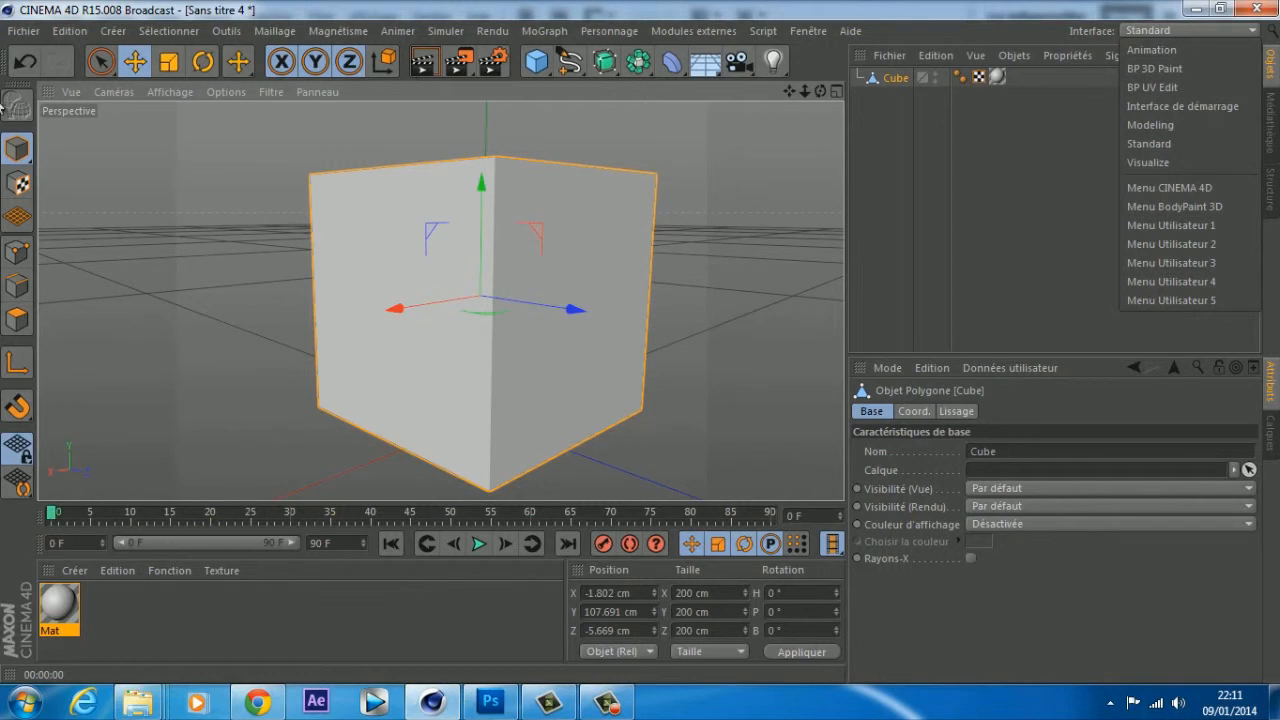
{"action": "left_click", "coordinate": [1157, 86]}
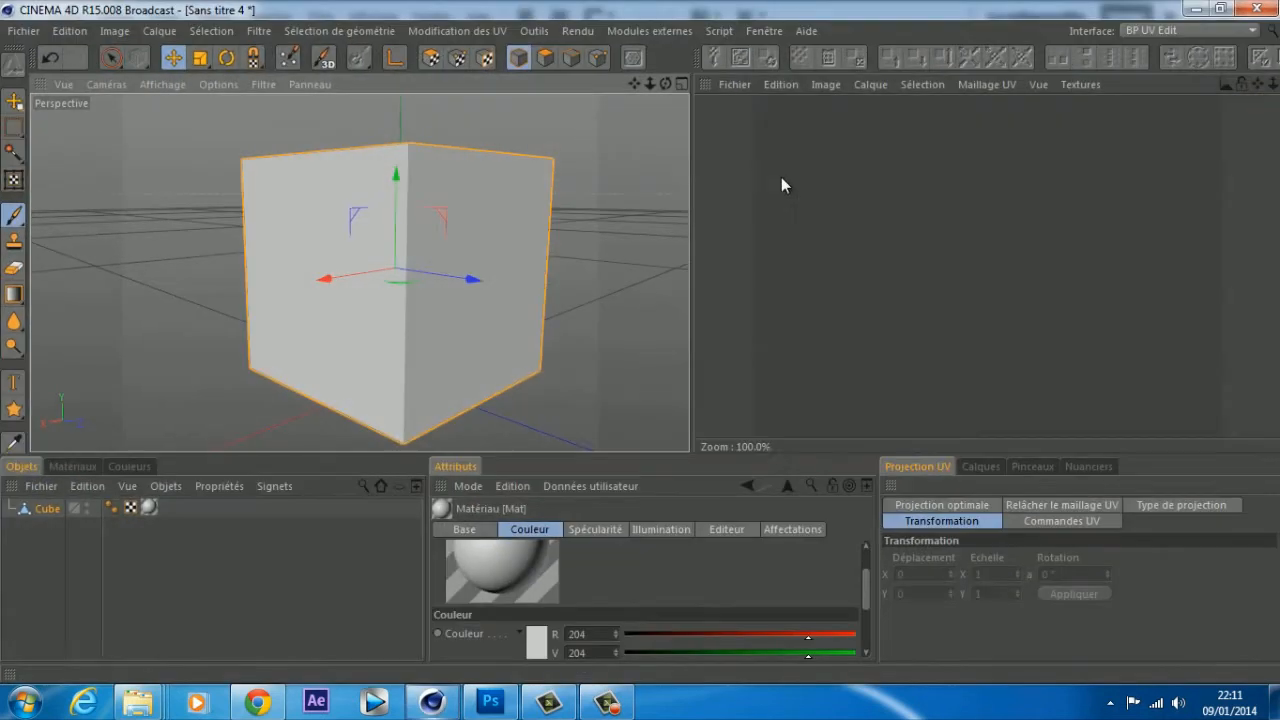
Step: Start the BodyPaint 3D setup wizard for the cube and advance through the object and UV steps to the material options
{"action": "mouse_move", "coordinate": [634, 342]}
{"action": "left_mouse_down"}
{"action": "mouse_move", "coordinate": [652, 343]}
{"action": "mouse_move", "coordinate": [640, 342]}
{"action": "left_mouse_up"}
{"action": "left_click_drag", "start_coordinate": [634, 86], "coordinate": [644, 342]}
{"action": "scroll", "coordinate": [648, 186], "scroll_direction": "down", "scroll_amount": 1}
{"action": "scroll", "coordinate": [643, 186], "scroll_direction": "up", "scroll_amount": 1}
{"action": "left_click_drag", "start_coordinate": [634, 87], "coordinate": [640, 342]}
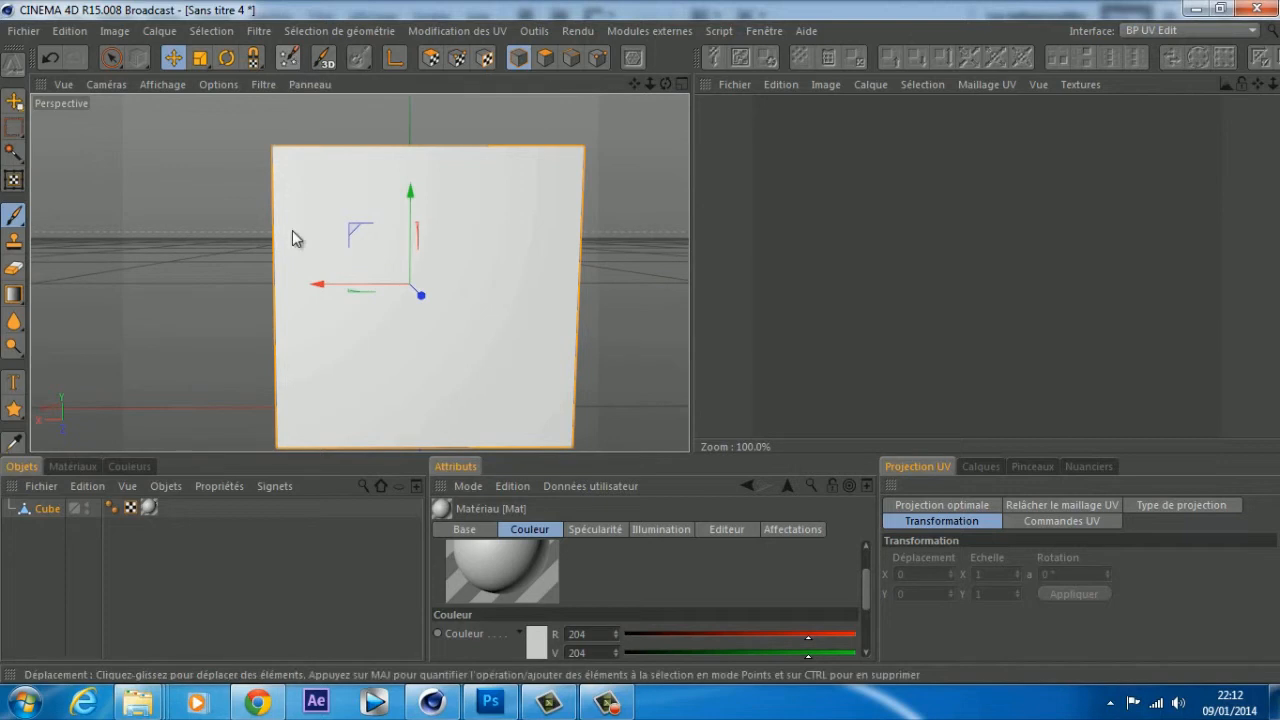
{"action": "scroll", "coordinate": [453, 198], "scroll_direction": "up", "scroll_amount": 2}
{"action": "scroll", "coordinate": [453, 198], "scroll_direction": "down", "scroll_amount": 2}
{"action": "left_click_drag", "start_coordinate": [664, 86], "coordinate": [531, 84]}
{"action": "left_click", "coordinate": [288, 57]}
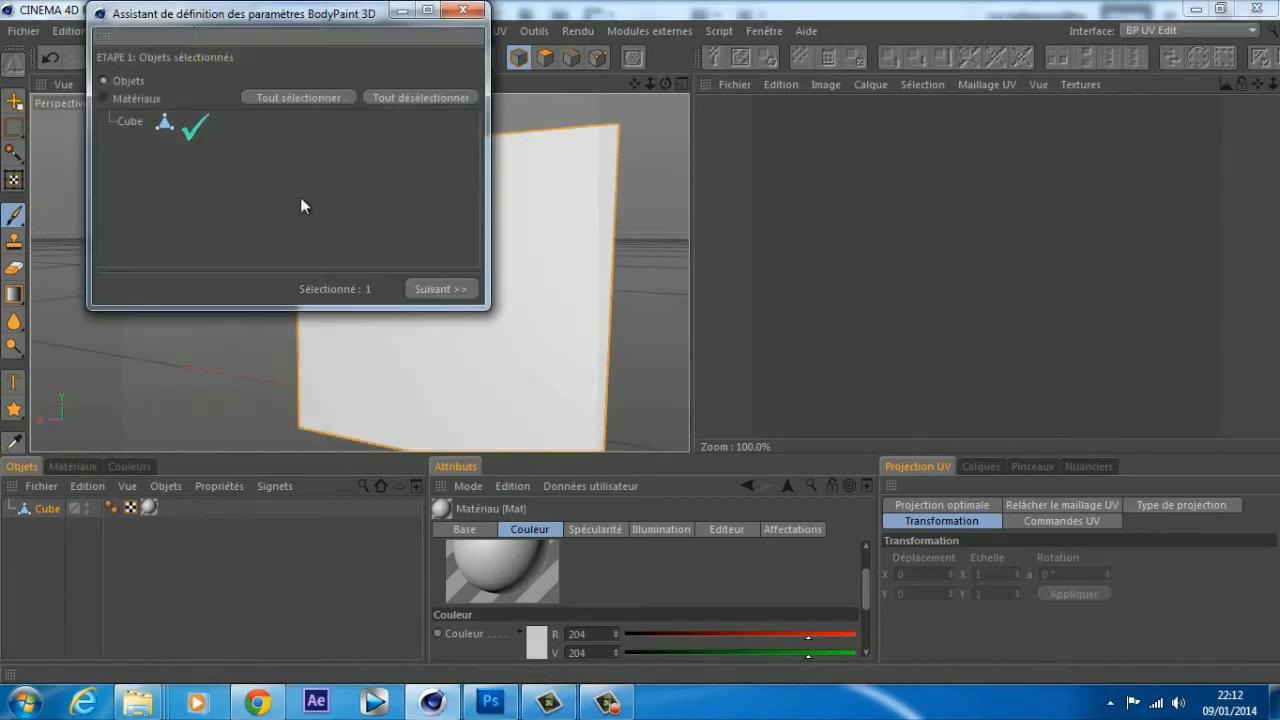
{"action": "left_click_drag", "start_coordinate": [181, 20], "coordinate": [630, 73]}
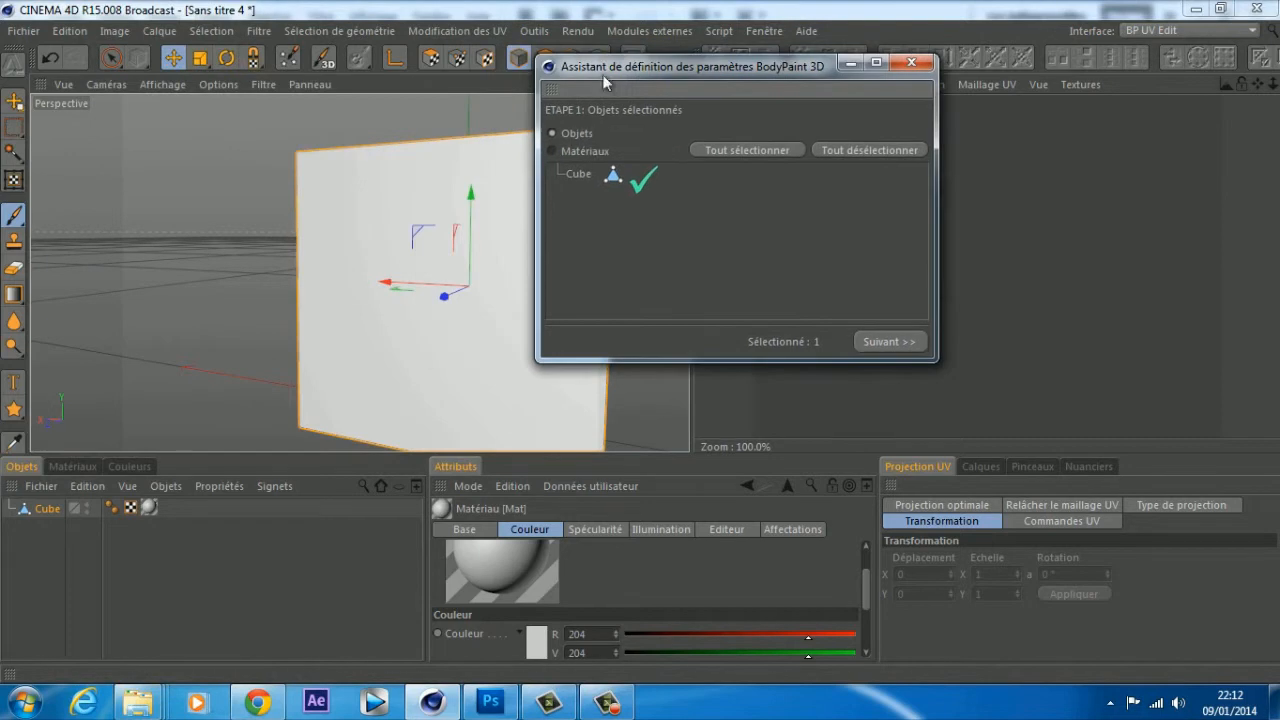
{"action": "left_click", "coordinate": [576, 175]}
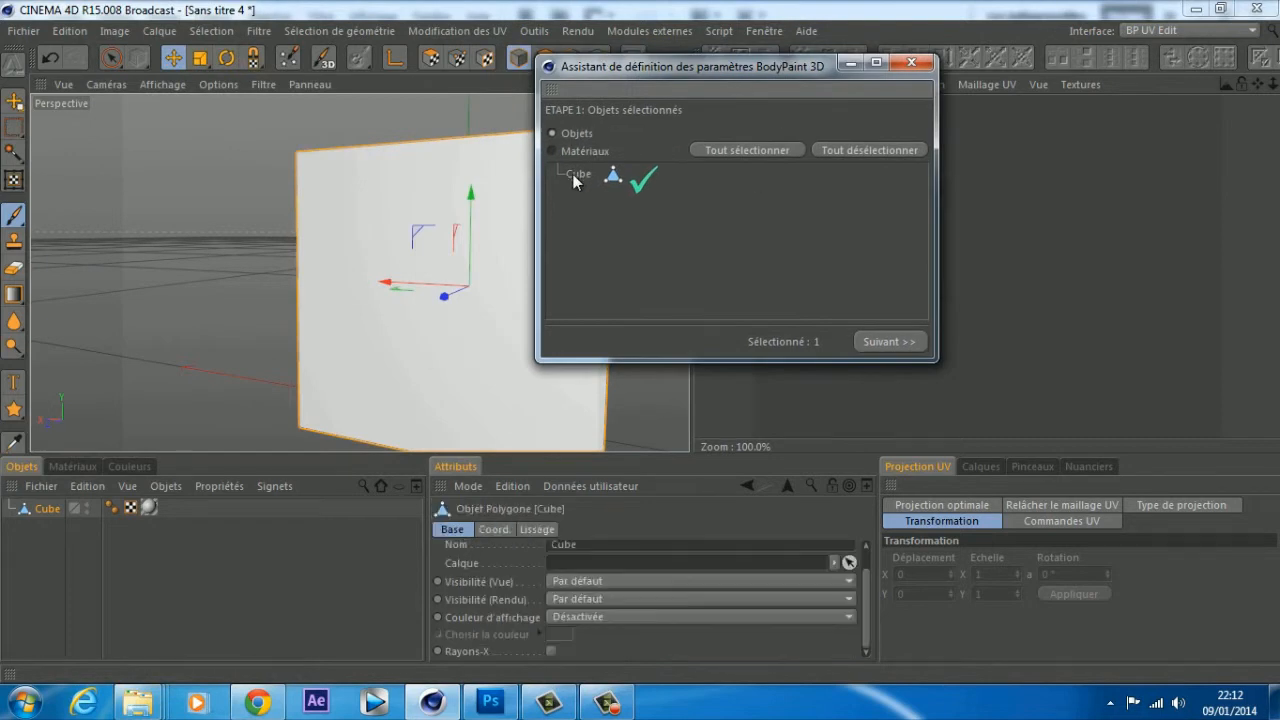
{"action": "left_click", "coordinate": [880, 344]}
{"action": "left_click", "coordinate": [883, 345]}
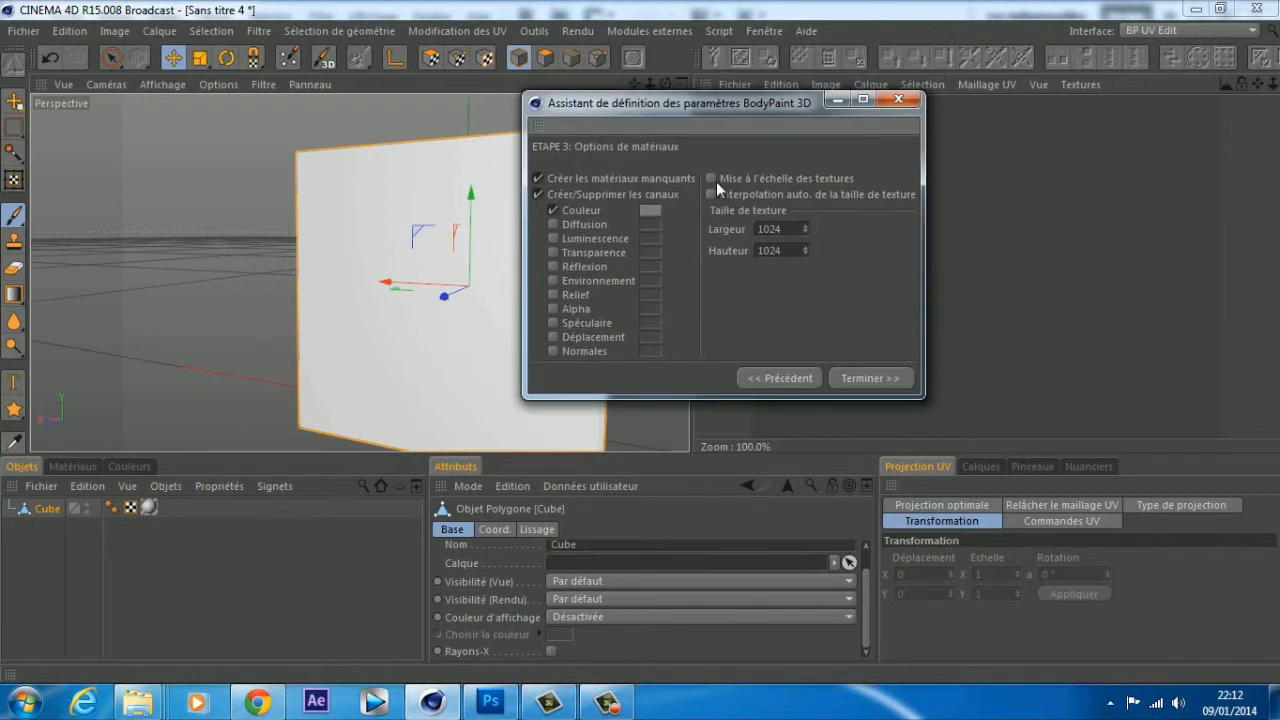
Step: Finish the setup wizard with the Couleur channel and a 1024 × 1024 texture, leaving texture scaling and automatic interpolation off, and close it
{"action": "left_click", "coordinate": [712, 194]}
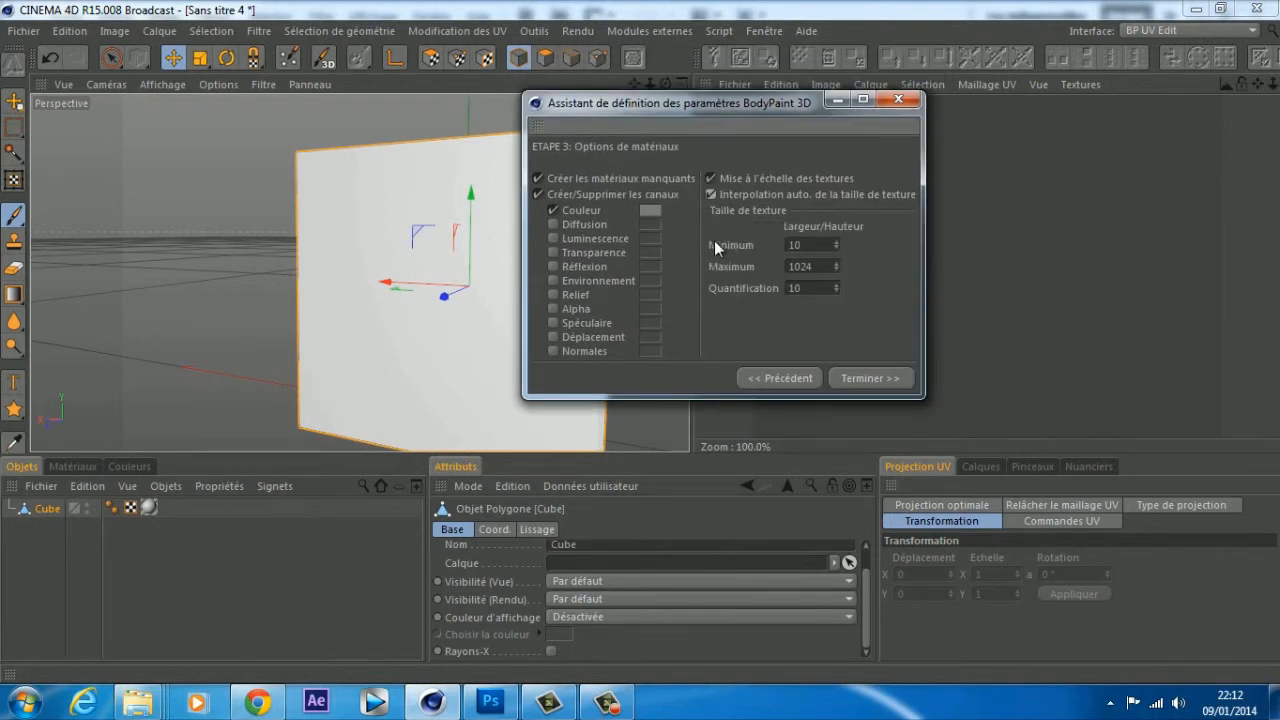
{"action": "left_click", "coordinate": [711, 194]}
{"action": "left_click_drag", "start_coordinate": [710, 113], "coordinate": [811, 125]}
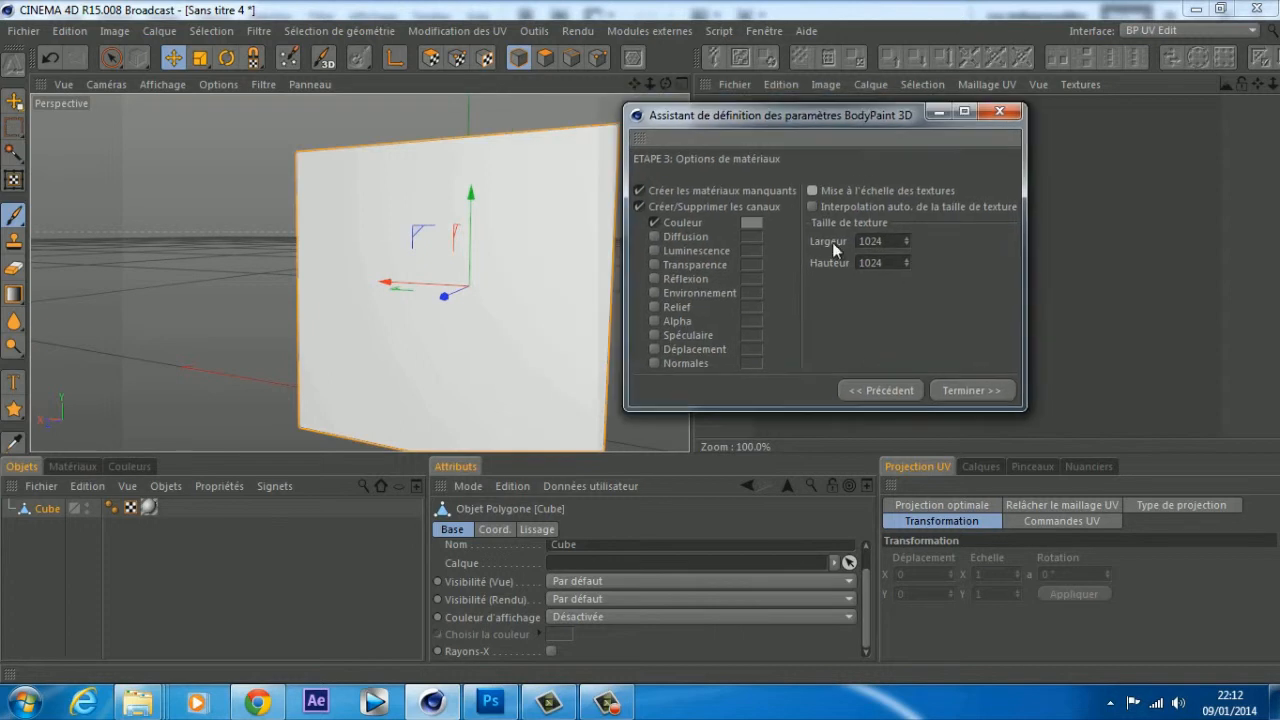
{"action": "double_click", "coordinate": [875, 240]}
{"action": "left_click_drag", "start_coordinate": [766, 124], "coordinate": [698, 130]}
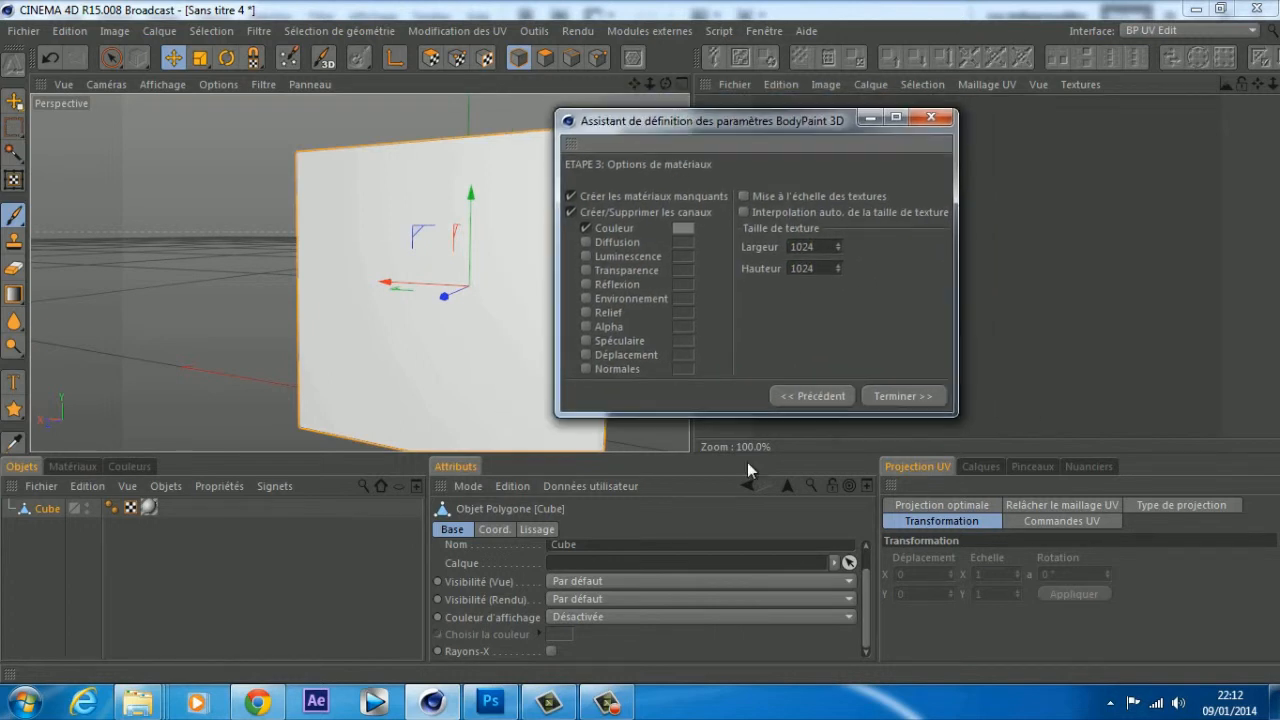
{"action": "left_click", "coordinate": [880, 395]}
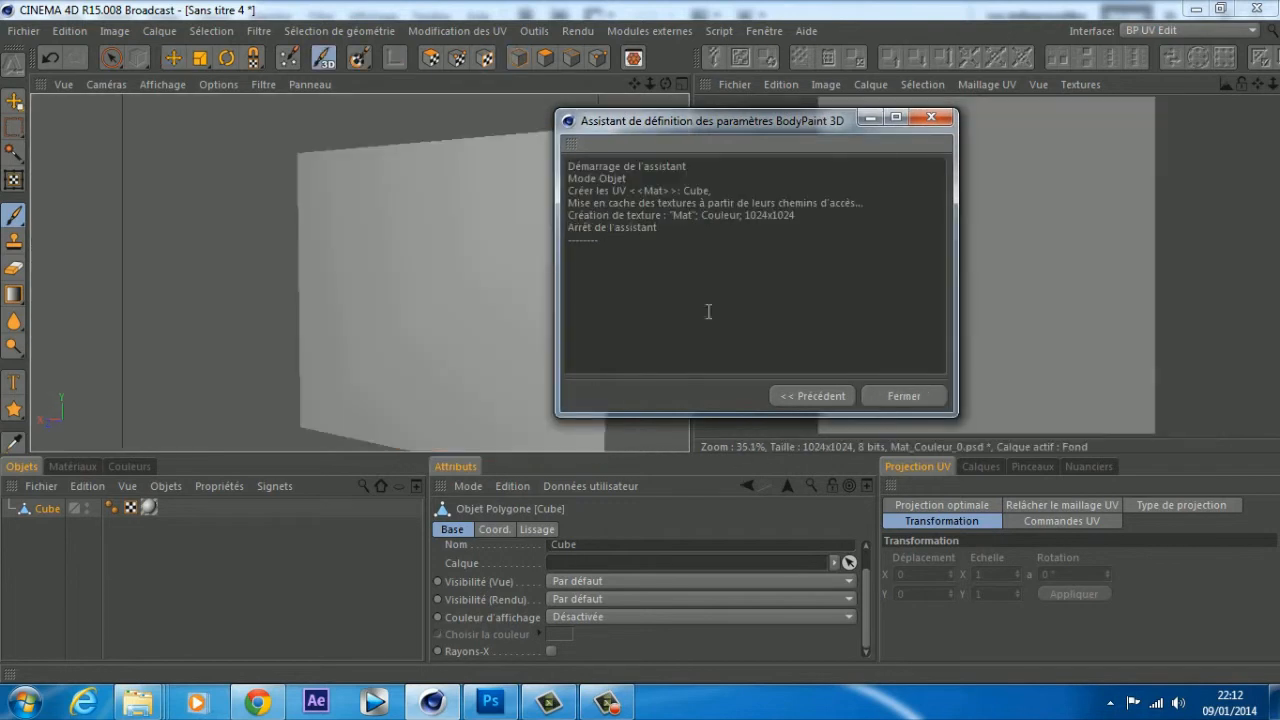
{"action": "left_click_drag", "start_coordinate": [683, 140], "coordinate": [470, 151]}
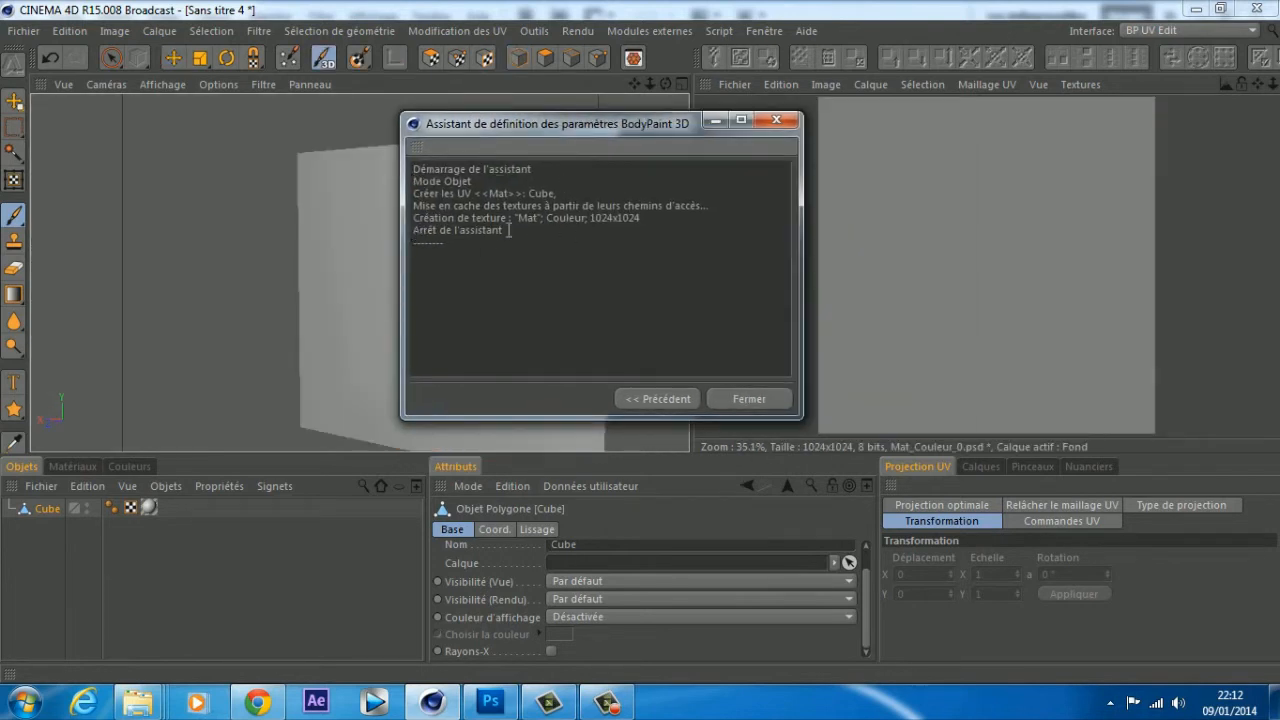
{"action": "left_click", "coordinate": [749, 399]}
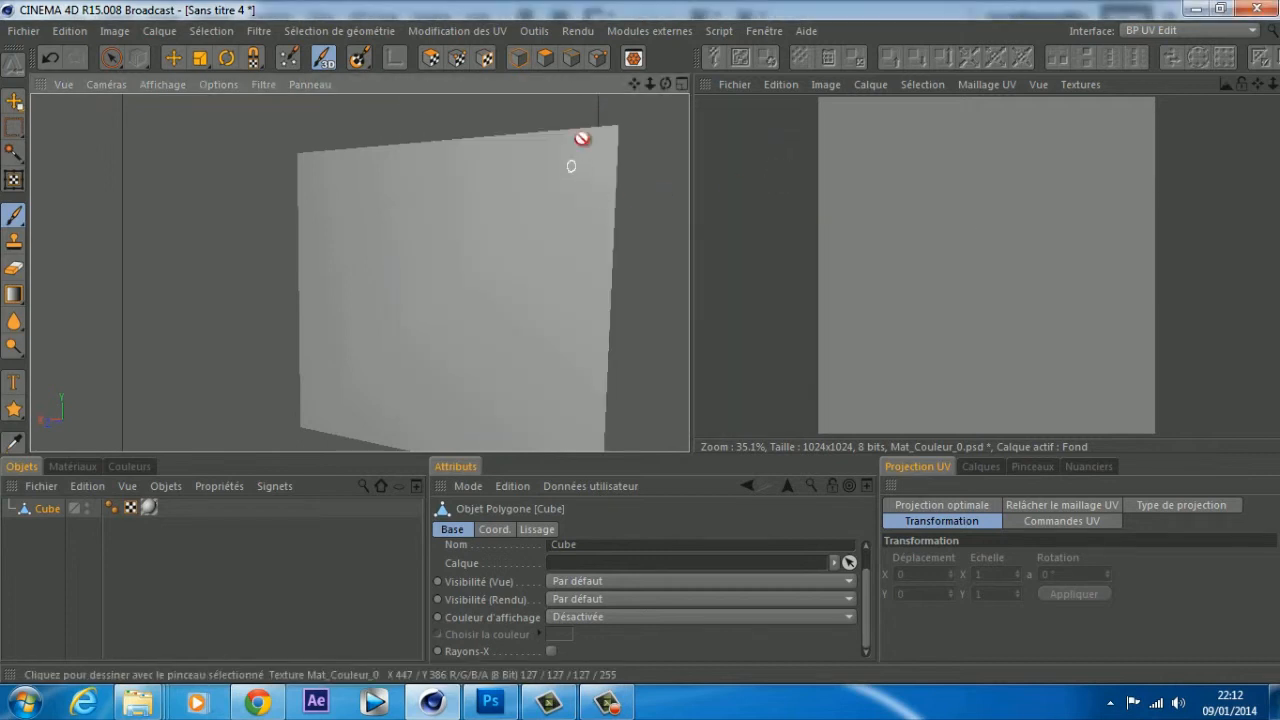
Step: Paint a looping freehand test stroke on the texture with the brush, view it on the cube, and undo it
{"action": "left_click_drag", "start_coordinate": [659, 85], "coordinate": [643, 342]}
{"action": "mouse_move", "coordinate": [638, 85]}
{"action": "left_mouse_down"}
{"action": "mouse_move", "coordinate": [627, 341]}
{"action": "mouse_move", "coordinate": [642, 341]}
{"action": "left_mouse_up"}
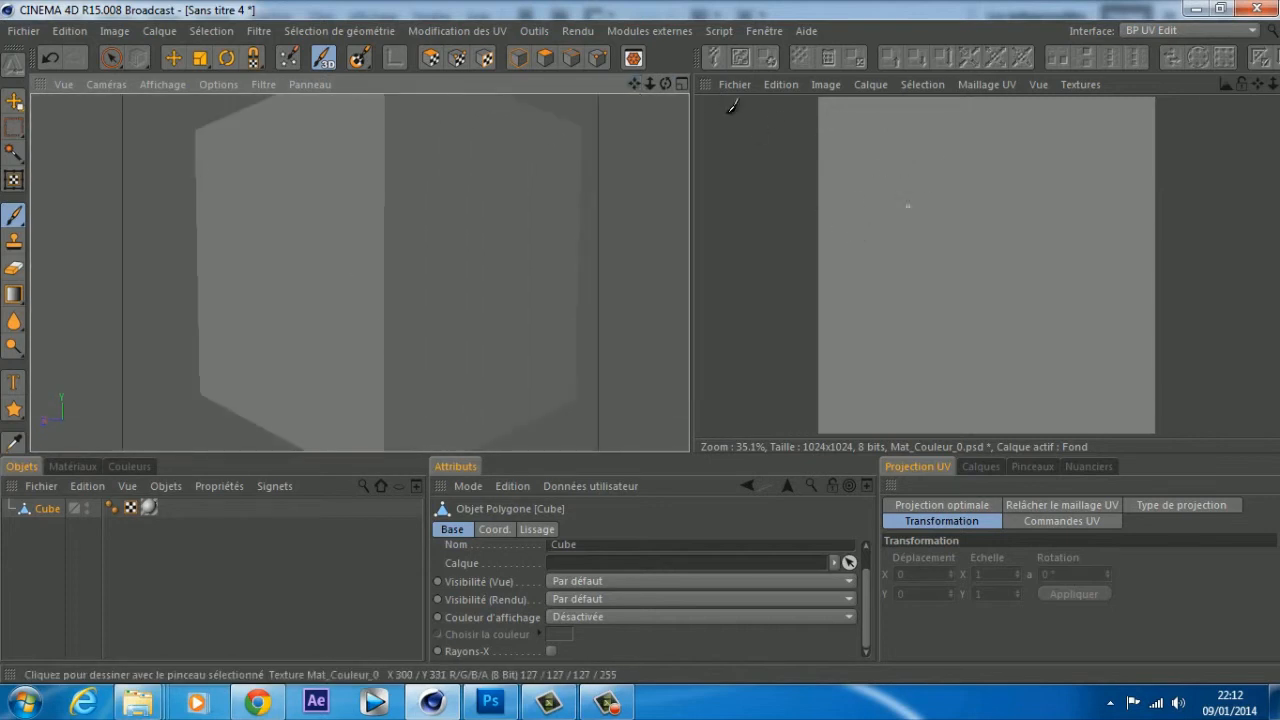
{"action": "scroll", "coordinate": [562, 152], "scroll_direction": "down", "scroll_amount": 1}
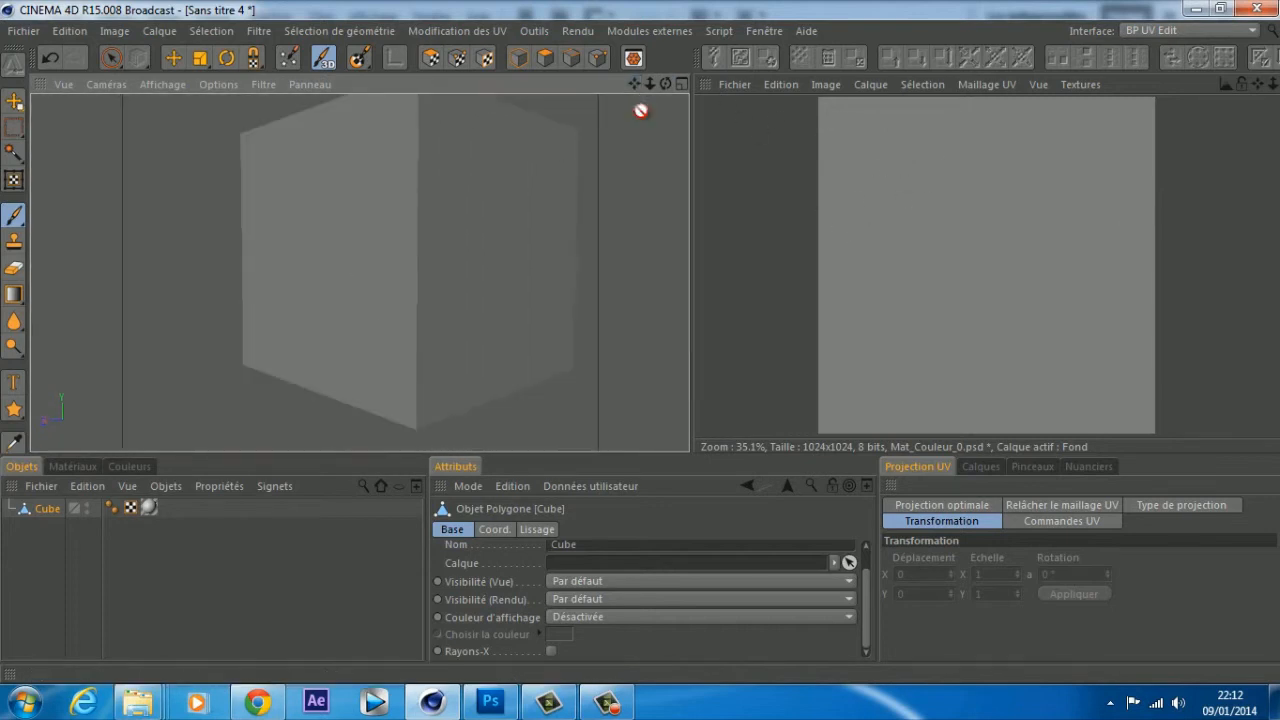
{"action": "left_click", "coordinate": [14, 216]}
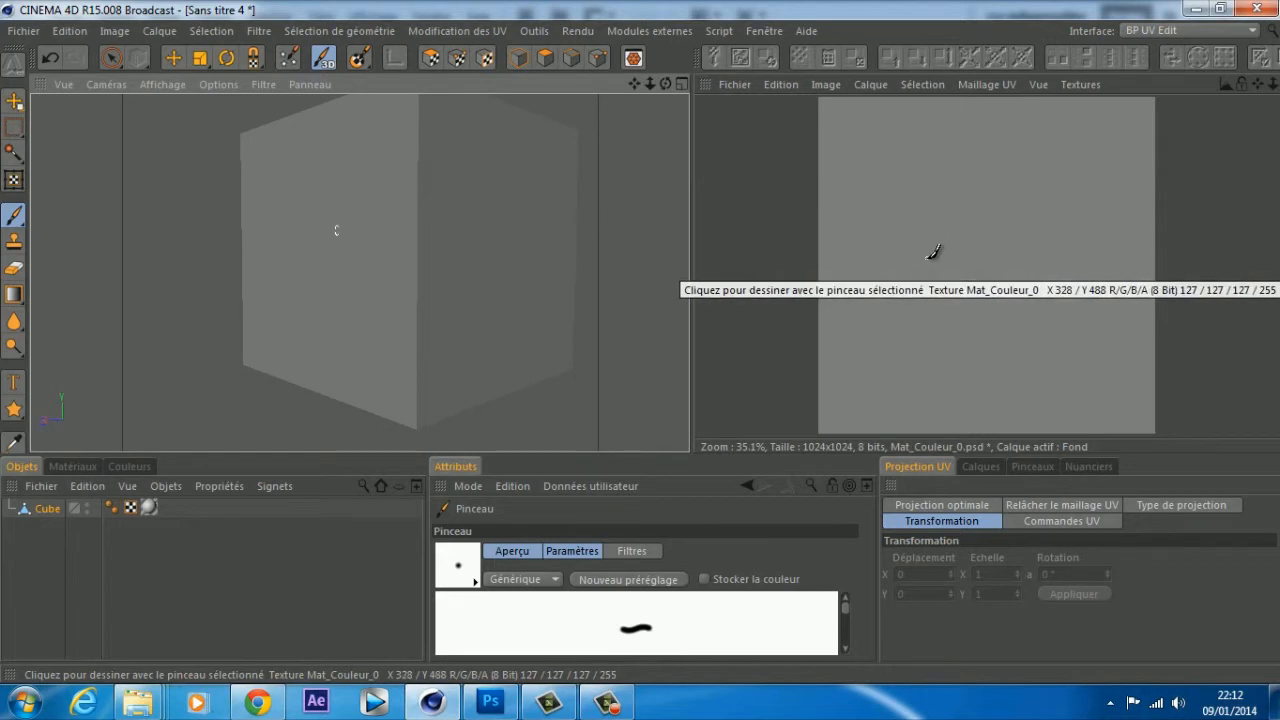
{"action": "mouse_move", "coordinate": [926, 240]}
{"action": "left_mouse_down"}
{"action": "mouse_move", "coordinate": [1032, 292]}
{"action": "mouse_move", "coordinate": [968, 292]}
{"action": "mouse_move", "coordinate": [926, 199]}
{"action": "mouse_move", "coordinate": [998, 284]}
{"action": "mouse_move", "coordinate": [932, 330]}
{"action": "mouse_move", "coordinate": [1040, 282]}
{"action": "mouse_move", "coordinate": [1010, 207]}
{"action": "mouse_move", "coordinate": [1048, 312]}
{"action": "left_mouse_up"}
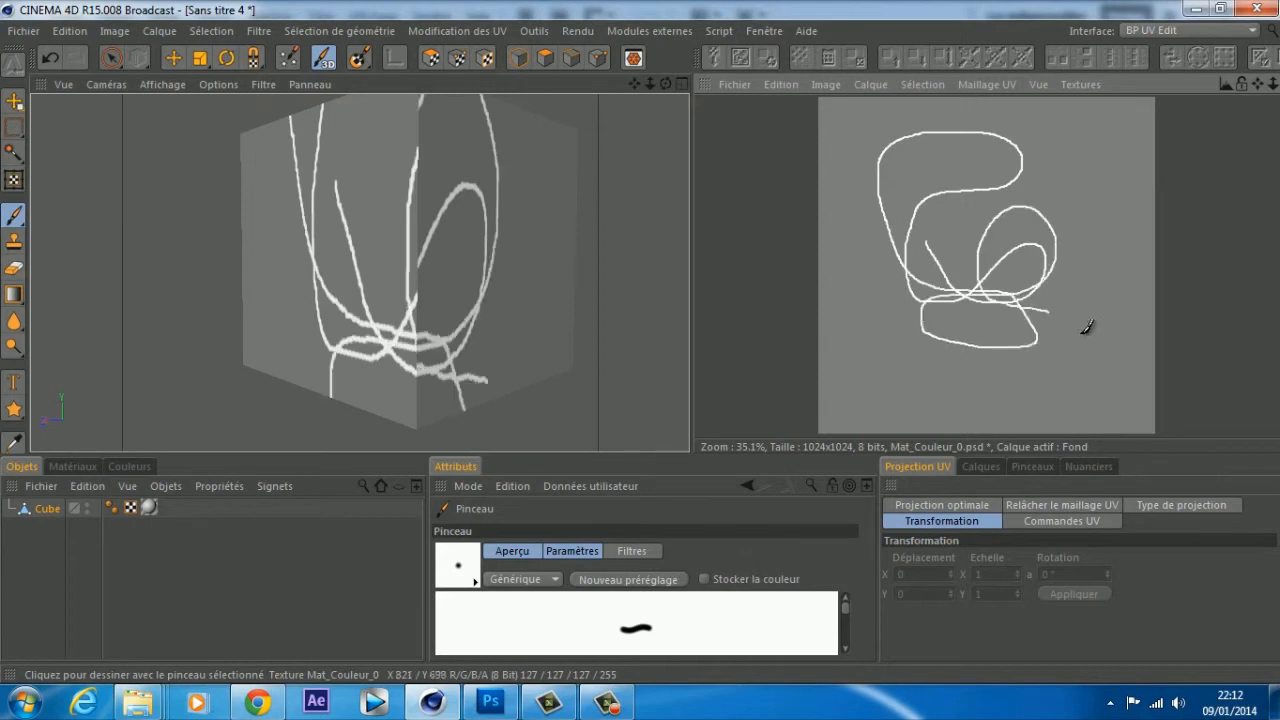
{"action": "left_click_drag", "start_coordinate": [664, 84], "coordinate": [643, 342]}
{"action": "left_click", "coordinate": [49, 60]}
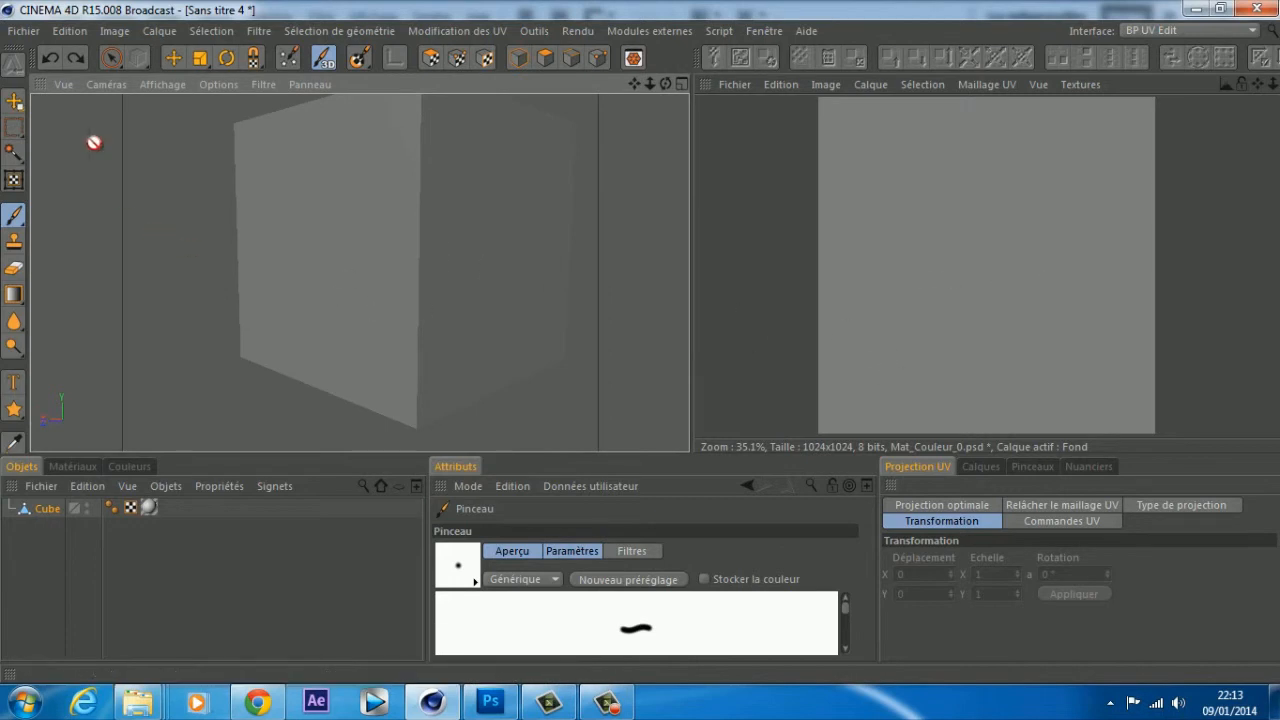
Step: Add a UV mesh layer showing the cube's face outlines above the texture's Fond layer
{"action": "left_click", "coordinate": [112, 58]}
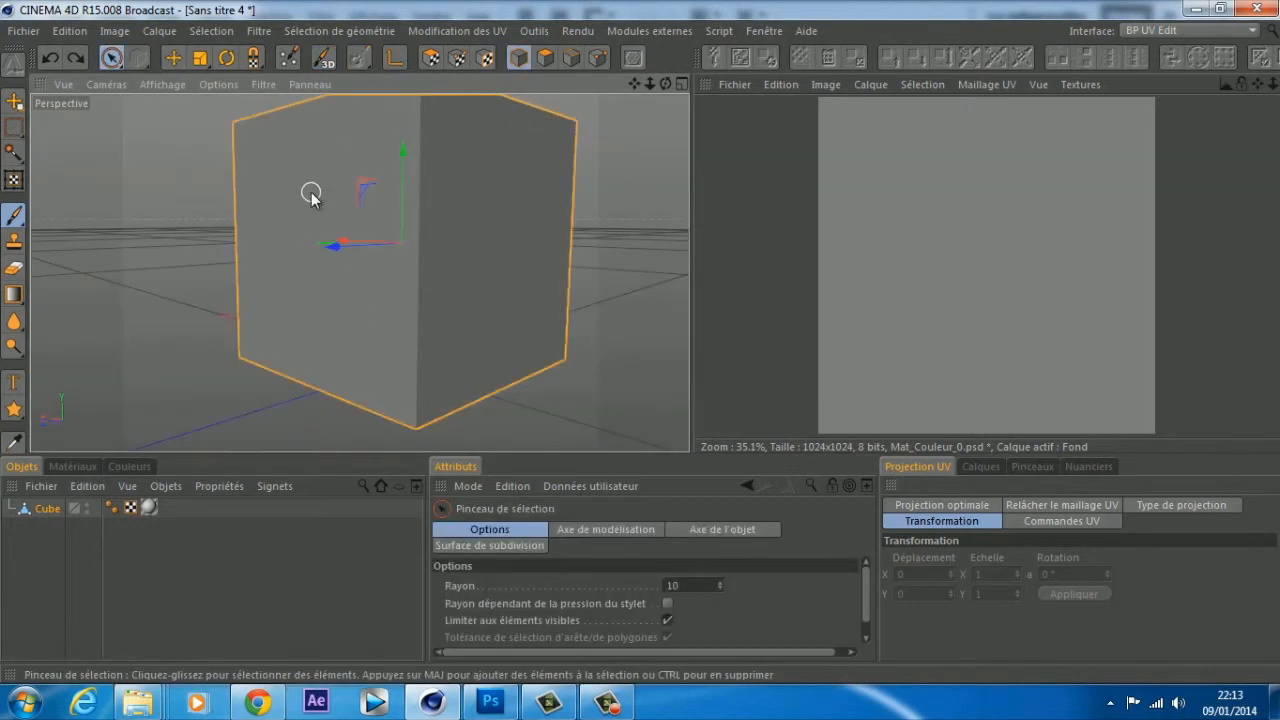
{"action": "left_click", "coordinate": [981, 467]}
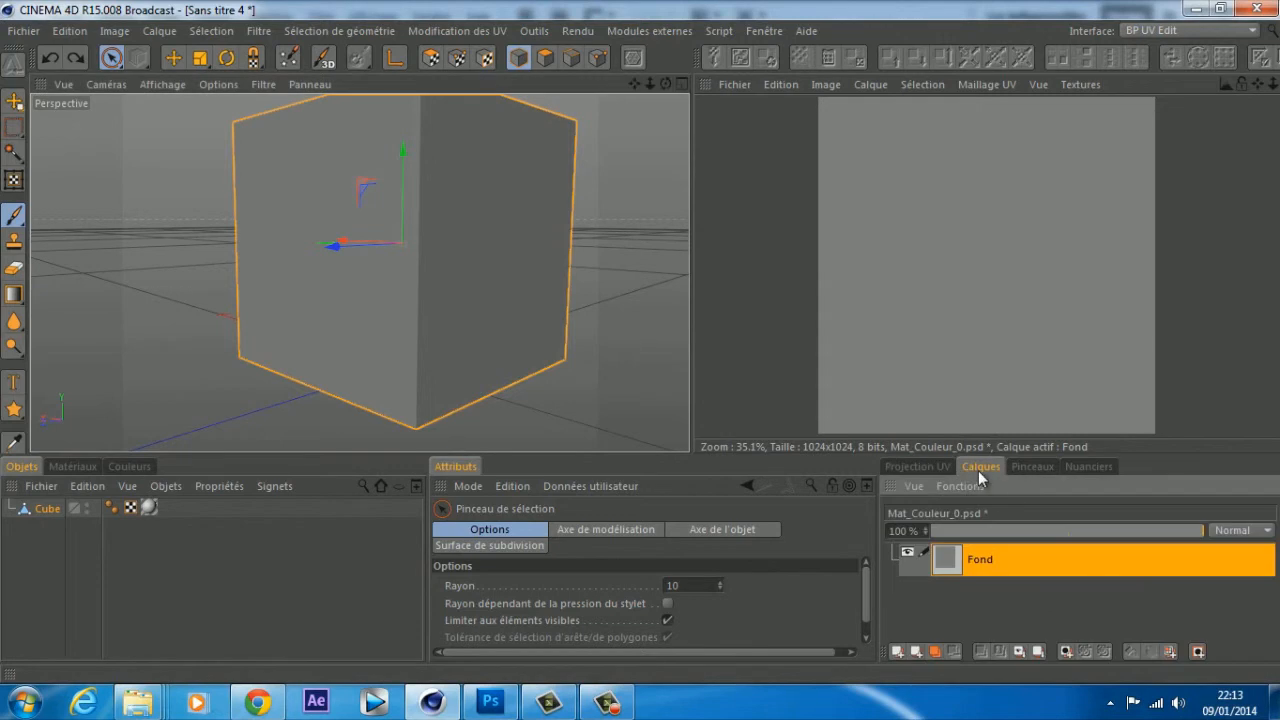
{"action": "left_click", "coordinate": [1168, 651]}
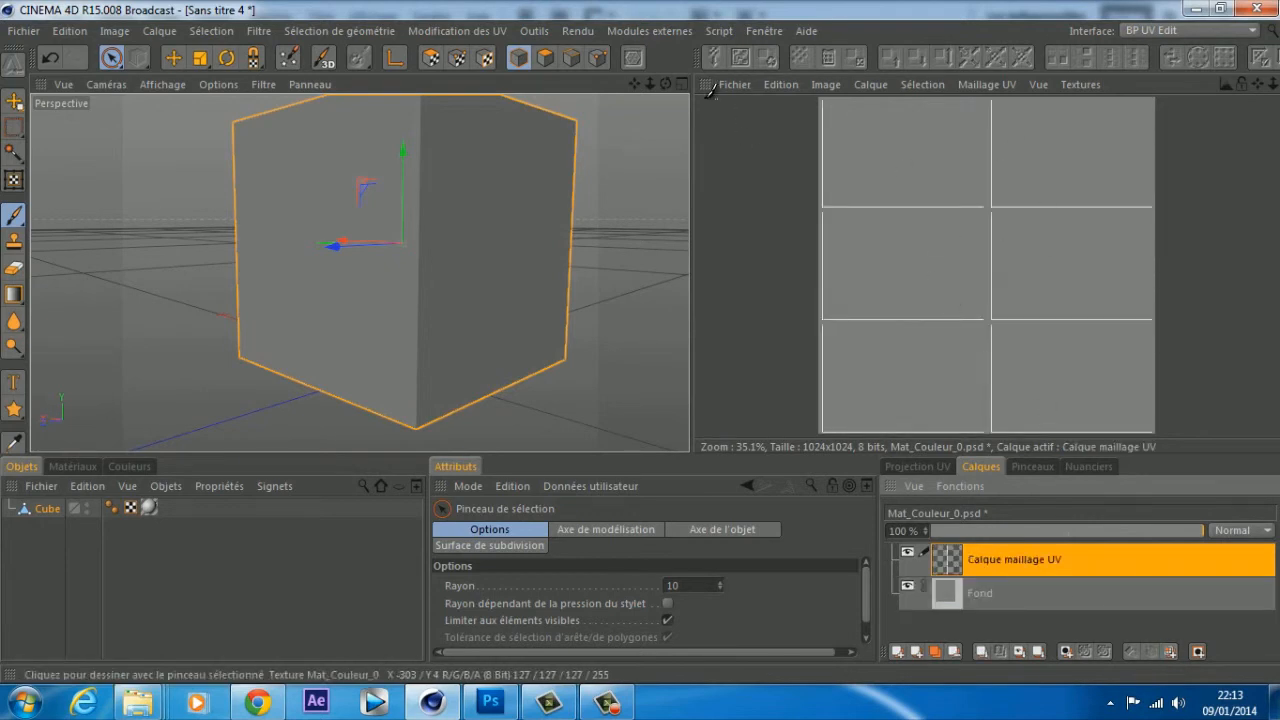
Step: Paint a short test stroke in the upper-left UV face of the texture and undo it
{"action": "left_click_drag", "start_coordinate": [666, 85], "coordinate": [641, 345]}
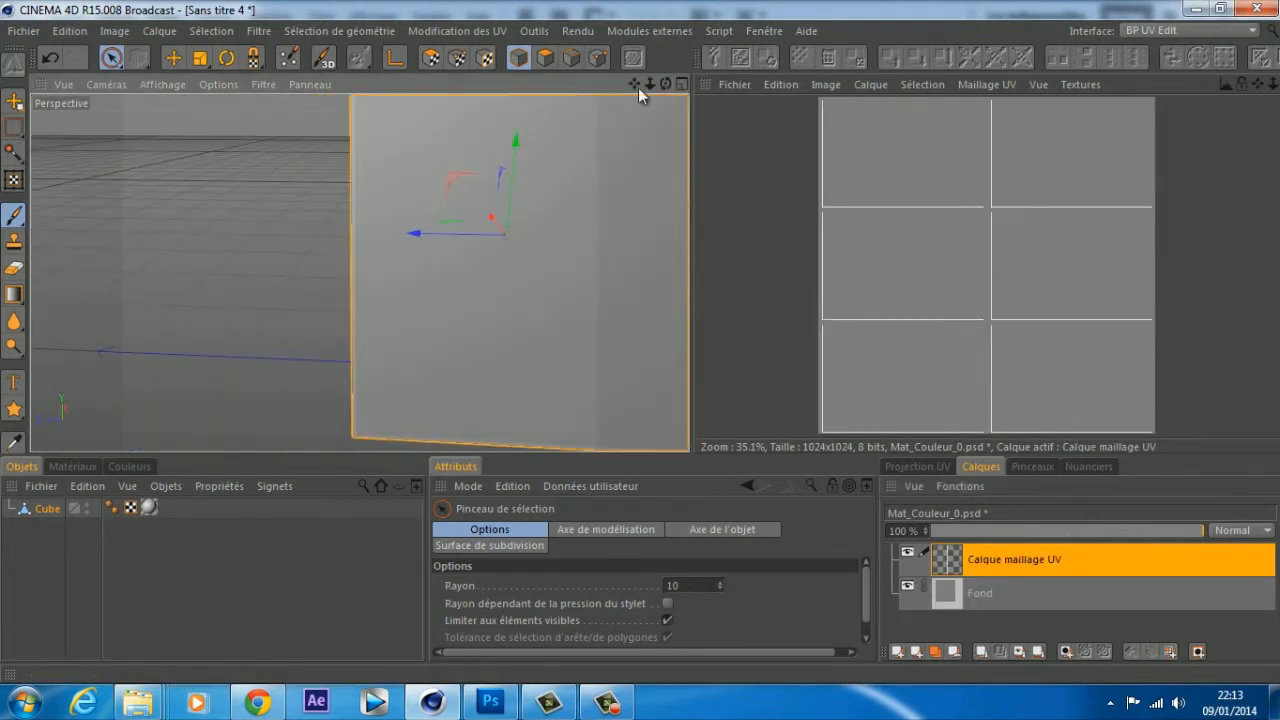
{"action": "scroll", "coordinate": [536, 184], "scroll_direction": "down", "scroll_amount": 2}
{"action": "left_click_drag", "start_coordinate": [634, 85], "coordinate": [636, 343]}
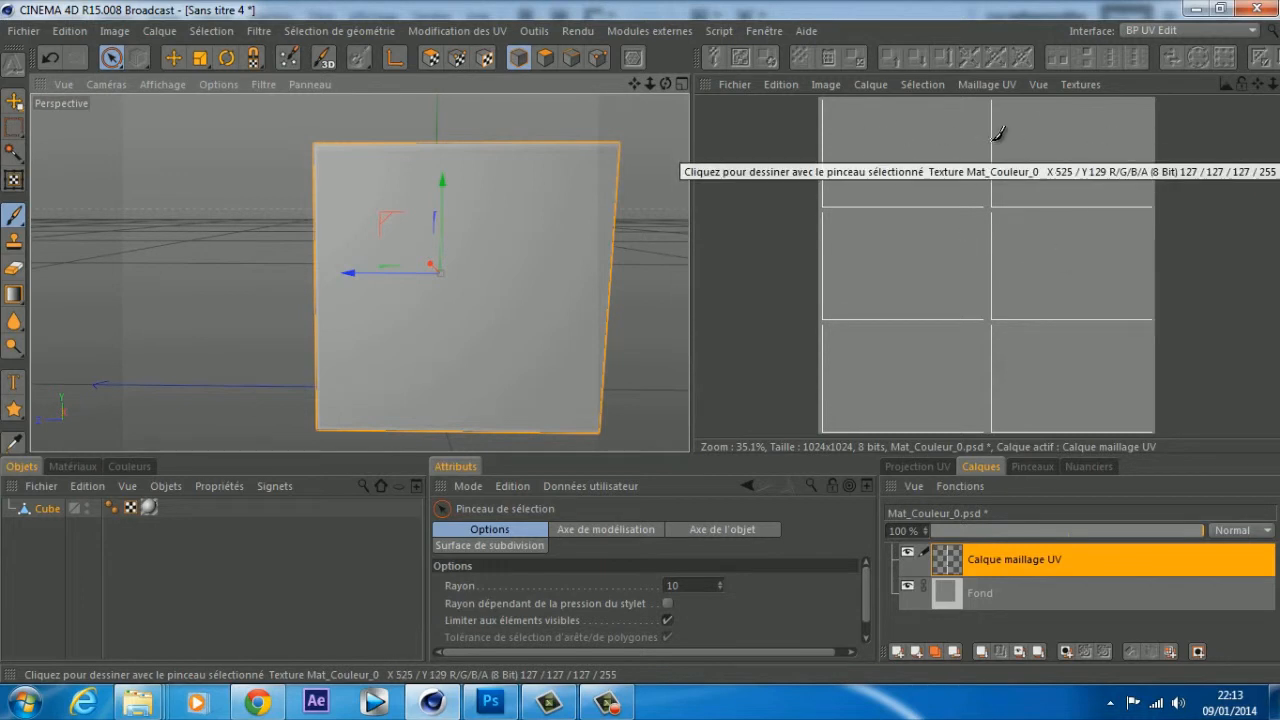
{"action": "left_click_drag", "start_coordinate": [690, 365], "coordinate": [640, 347], "text": "alt"}
{"action": "mouse_move", "coordinate": [634, 84]}
{"action": "left_mouse_down"}
{"action": "mouse_move", "coordinate": [522, 82]}
{"action": "mouse_move", "coordinate": [638, 341]}
{"action": "mouse_move", "coordinate": [669, 85]}
{"action": "mouse_move", "coordinate": [740, 88]}
{"action": "left_mouse_up"}
{"action": "mouse_move", "coordinate": [875, 128]}
{"action": "left_mouse_down"}
{"action": "mouse_move", "coordinate": [932, 142]}
{"action": "mouse_move", "coordinate": [894, 150]}
{"action": "left_mouse_up"}
{"action": "key", "text": "ctrl+z"}
Step: Paint a test stroke in the middle-left UV face, look for it around the cube, and undo it
{"action": "mouse_move", "coordinate": [921, 243]}
{"action": "left_mouse_down"}
{"action": "mouse_move", "coordinate": [971, 257]}
{"action": "mouse_move", "coordinate": [890, 247]}
{"action": "mouse_move", "coordinate": [902, 256]}
{"action": "left_mouse_up"}
{"action": "left_click_drag", "start_coordinate": [667, 85], "coordinate": [642, 343]}
{"action": "scroll", "coordinate": [455, 189], "scroll_direction": "down", "scroll_amount": 7}
{"action": "key", "text": "ctrl+z"}
Step: Paint a freehand loop in the lower-left UV face, look for it around the cube, and undo it
{"action": "left_click_drag", "start_coordinate": [877, 355], "coordinate": [921, 335]}
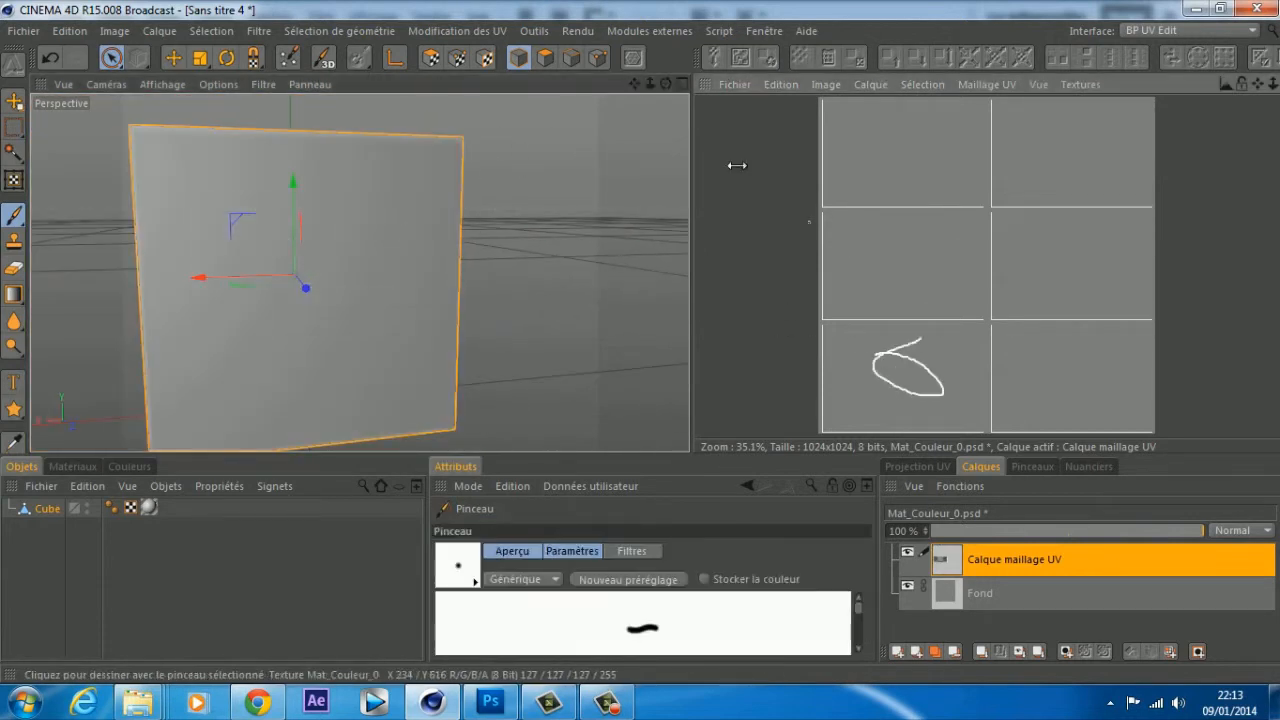
{"action": "left_click_drag", "start_coordinate": [666, 84], "coordinate": [642, 347]}
{"action": "key", "text": "ctrl+z"}
{"action": "left_click_drag", "start_coordinate": [664, 83], "coordinate": [642, 345]}
{"action": "left_click_drag", "start_coordinate": [633, 85], "coordinate": [641, 341]}
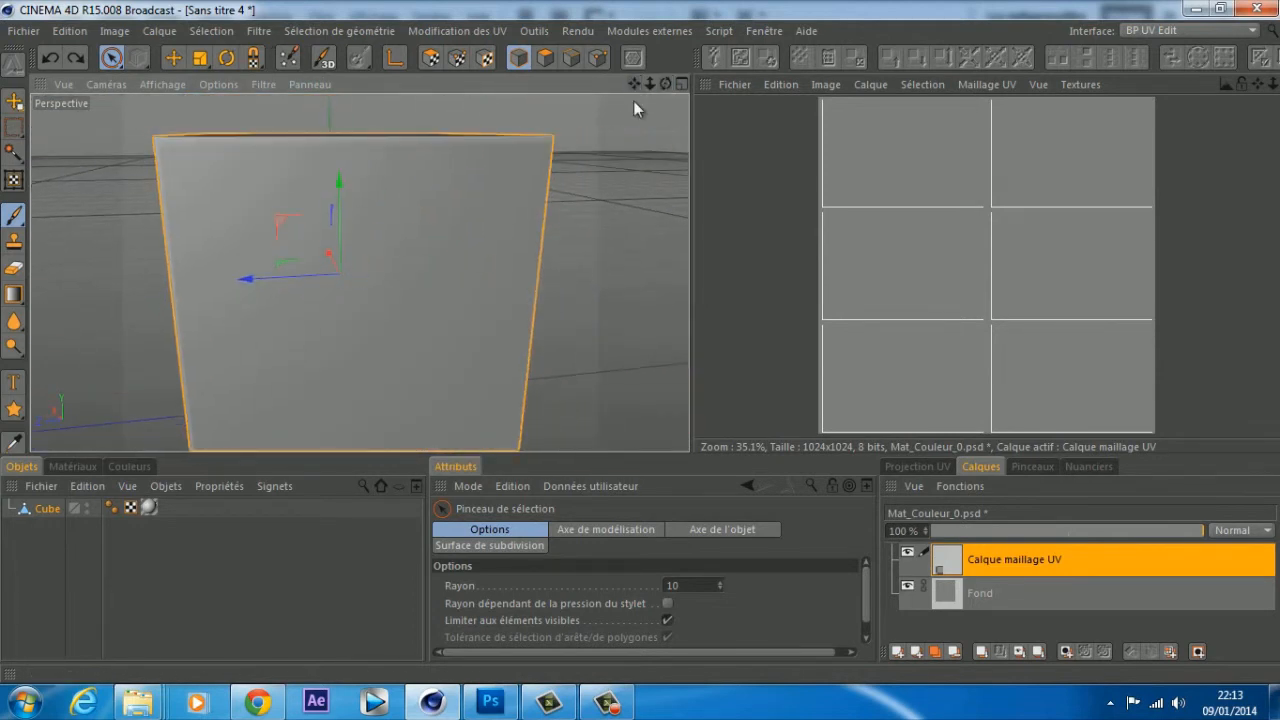
{"action": "scroll", "coordinate": [604, 172], "scroll_direction": "down", "scroll_amount": 2}
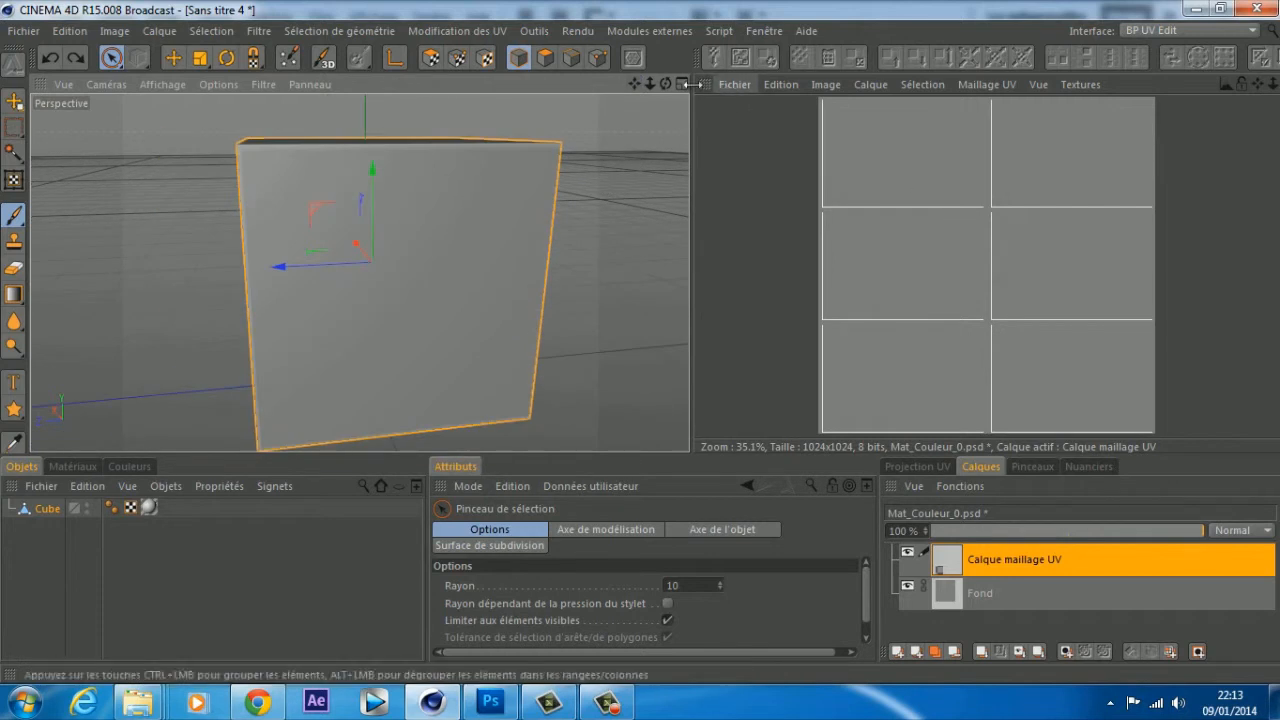
{"action": "left_click_drag", "start_coordinate": [665, 83], "coordinate": [590, 89]}
Step: Save the texture in Photoshop (PSD) format as "texture" in the tuto bodypaint folder
{"action": "left_click", "coordinate": [731, 88]}
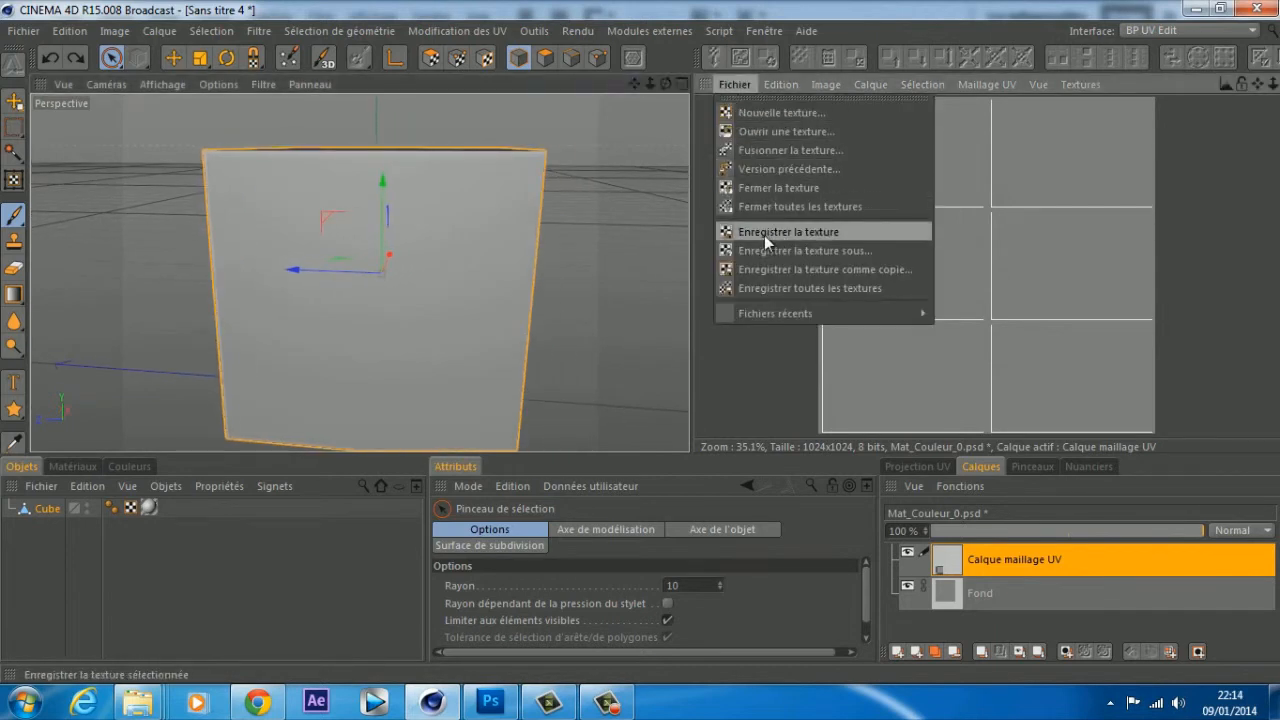
{"action": "left_click", "coordinate": [800, 232]}
{"action": "left_click", "coordinate": [847, 177]}
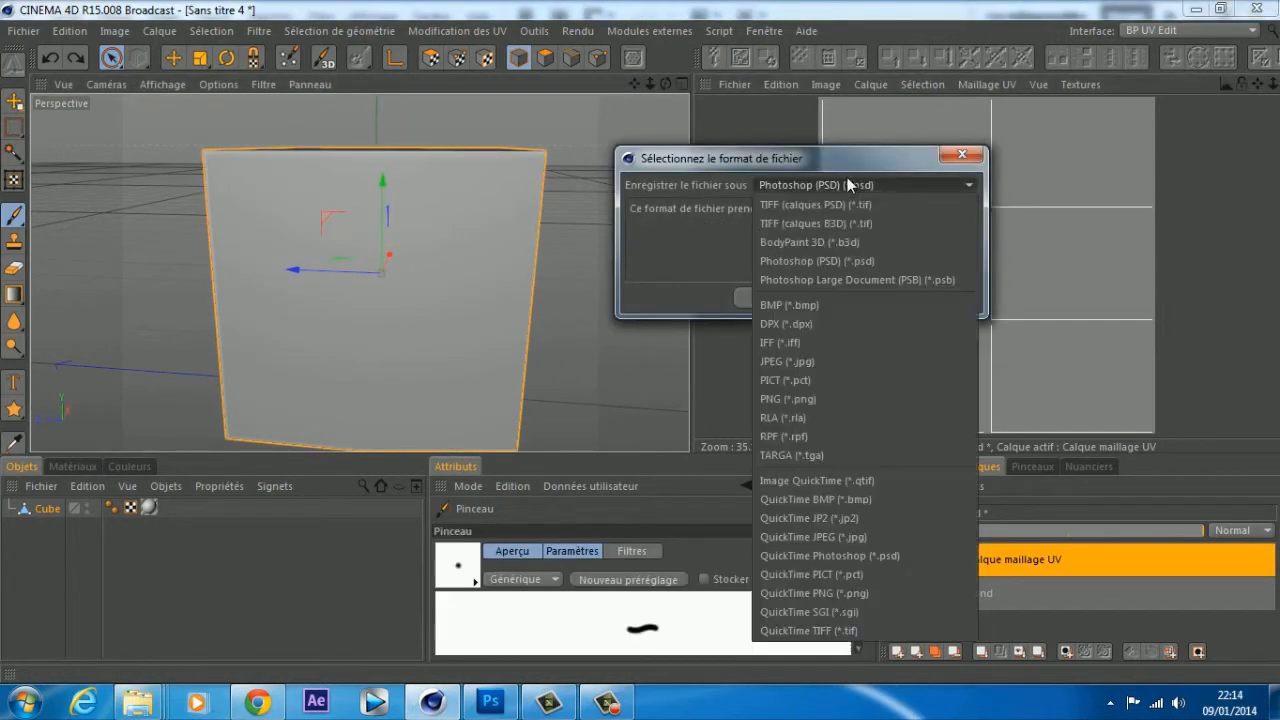
{"action": "left_click", "coordinate": [803, 260]}
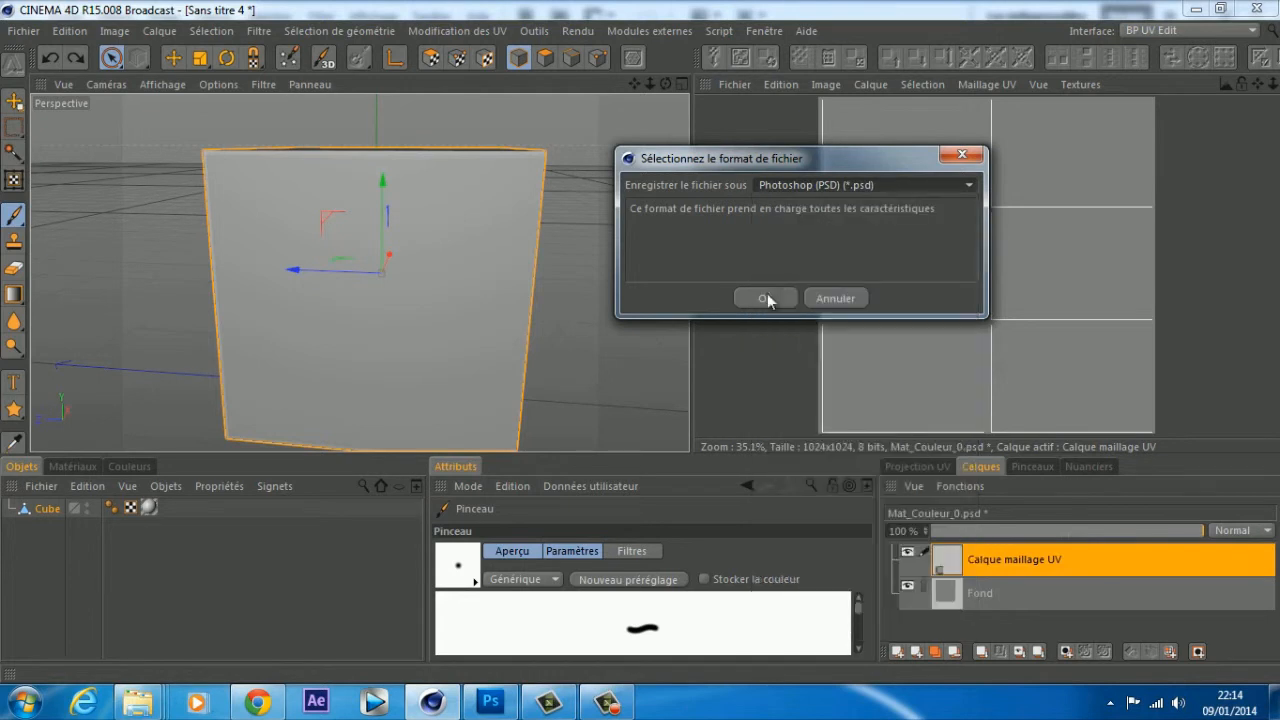
{"action": "left_click", "coordinate": [762, 298]}
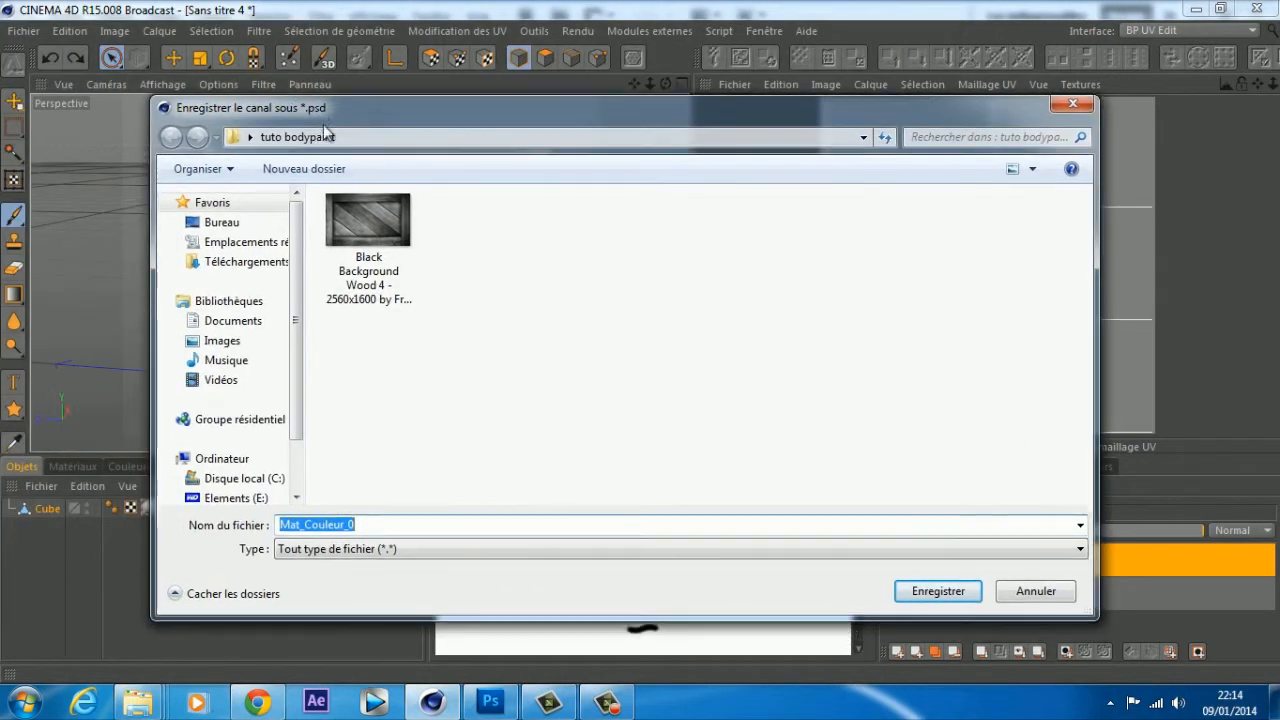
{"action": "left_click_drag", "start_coordinate": [350, 524], "coordinate": [222, 524]}
{"action": "type", "text": "texture"}
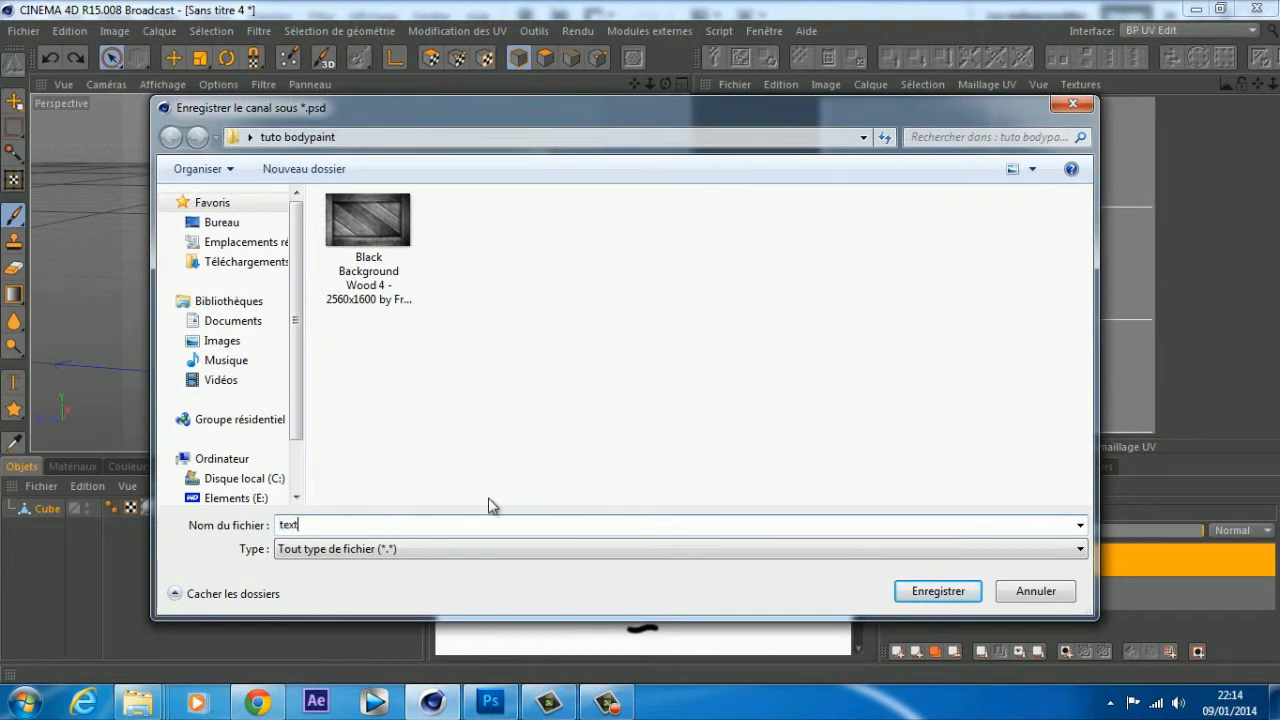
{"action": "key", "text": "Return"}
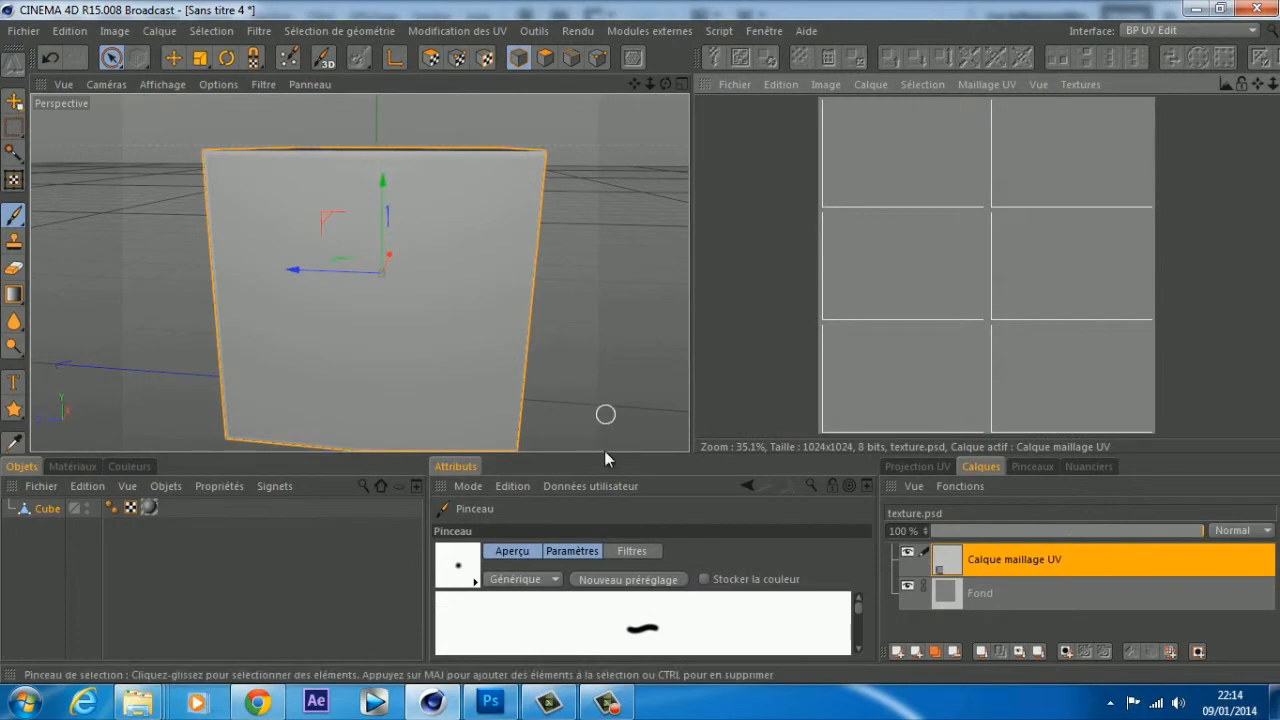
Step: Switch to Photoshop and open the saved texture.psd file
{"action": "scroll", "coordinate": [303, 180], "scroll_direction": "down", "scroll_amount": 3}
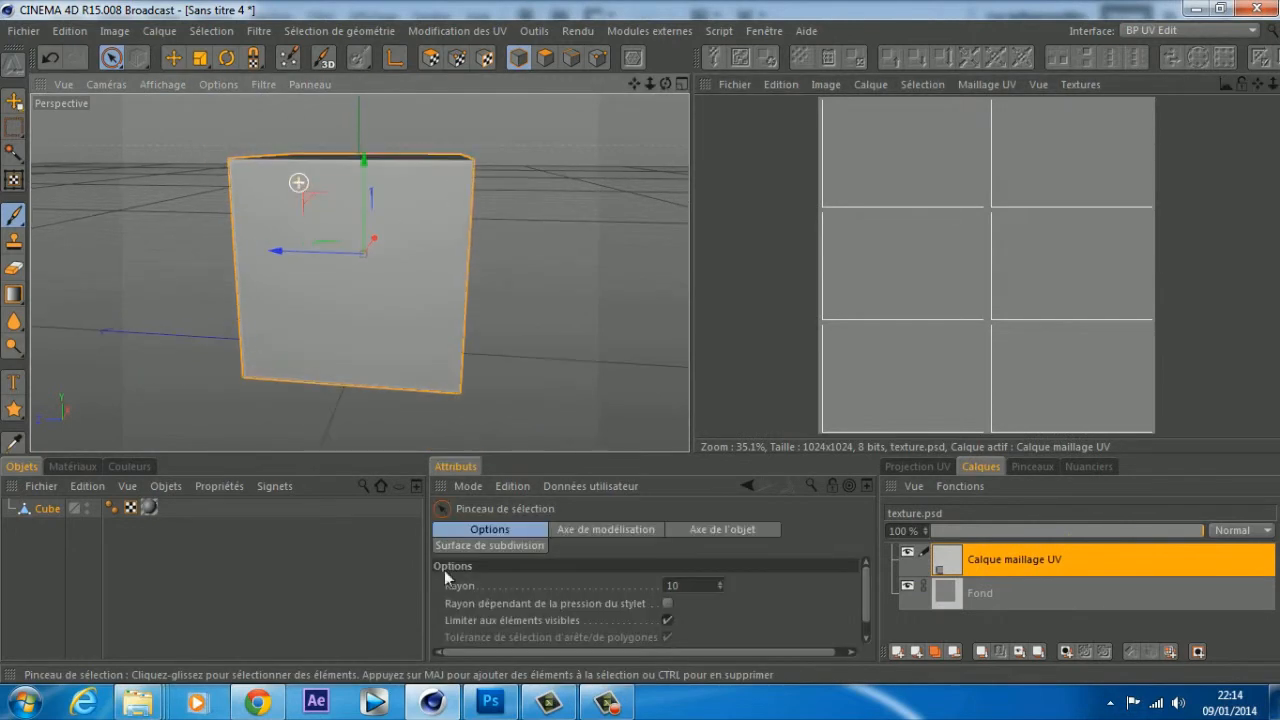
{"action": "left_click", "coordinate": [487, 701]}
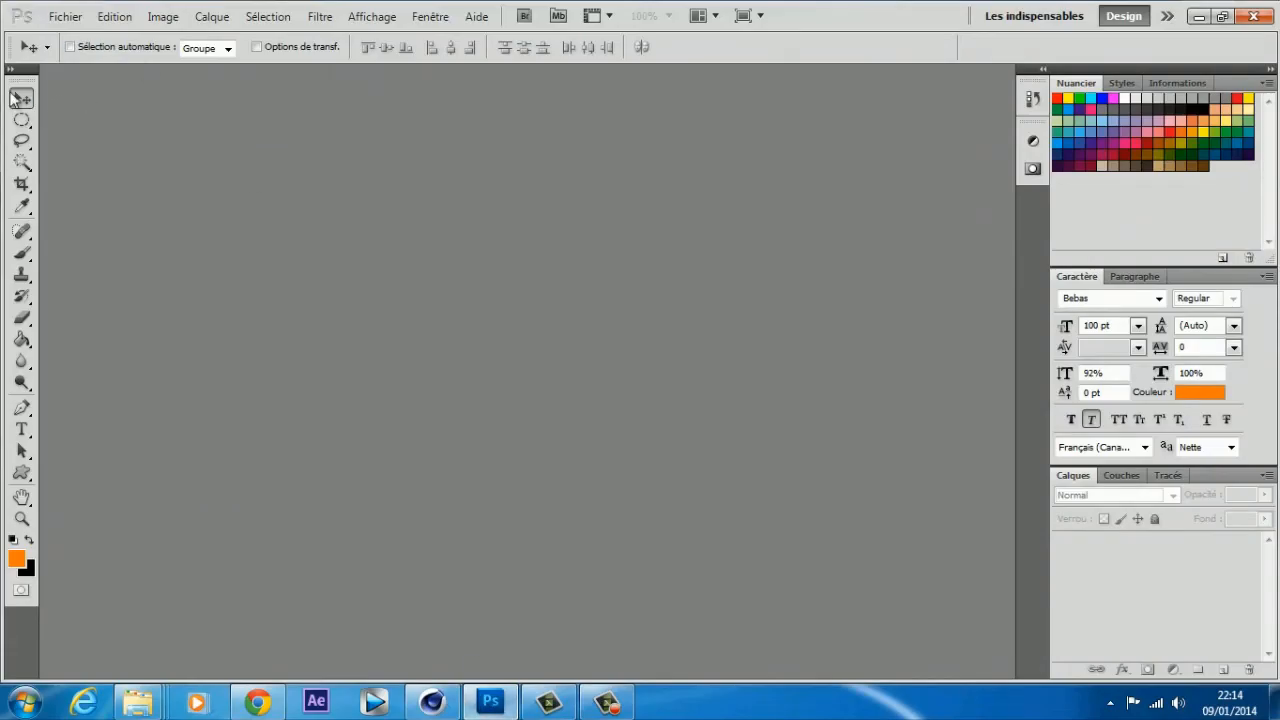
{"action": "left_click", "coordinate": [62, 17]}
{"action": "left_click", "coordinate": [75, 55]}
{"action": "double_click", "coordinate": [450, 224]}
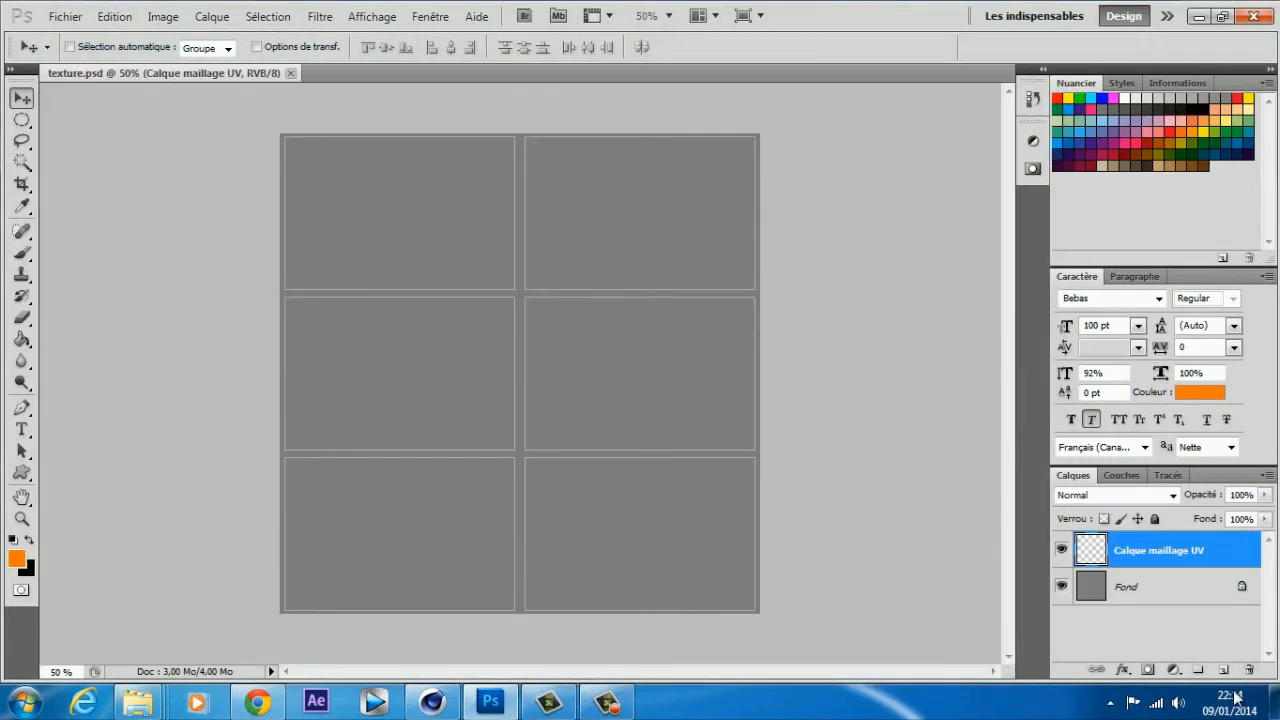
Step: Compare the Fond and UV mesh layers of texture.psd in Photoshop with the layers in Cinema 4D
{"action": "left_click", "coordinate": [455, 704]}
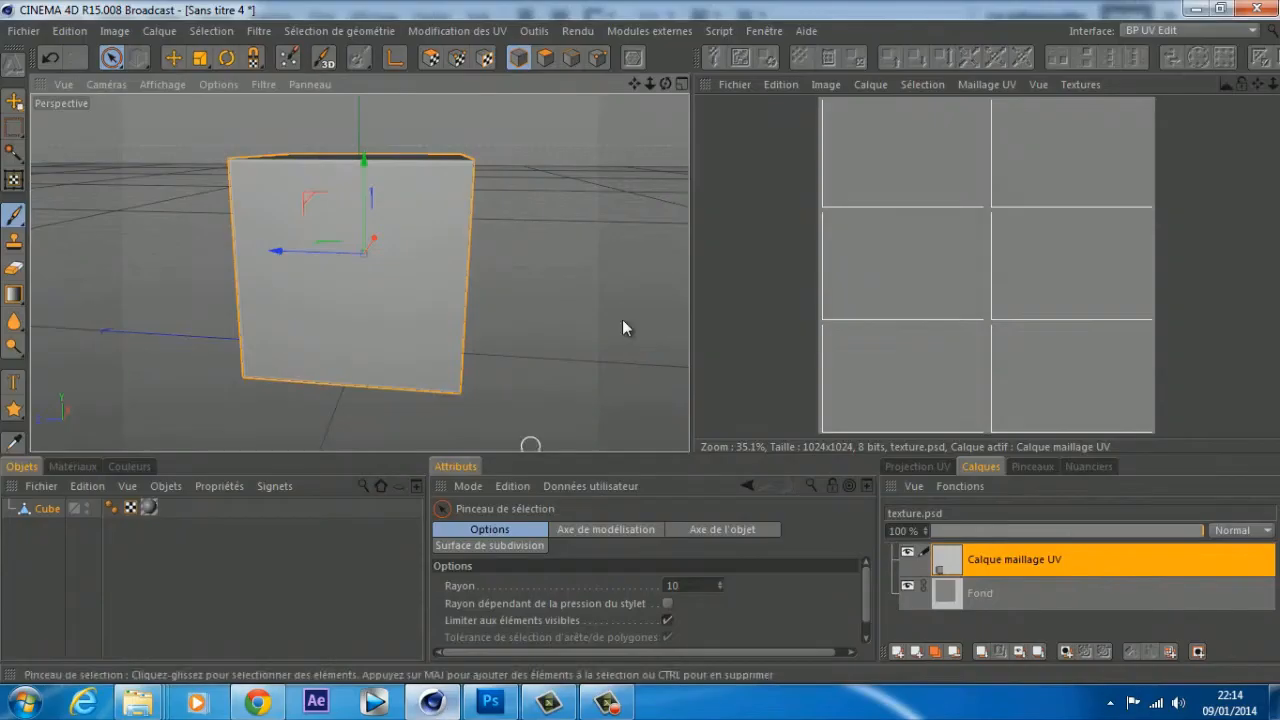
{"action": "left_click", "coordinate": [490, 702]}
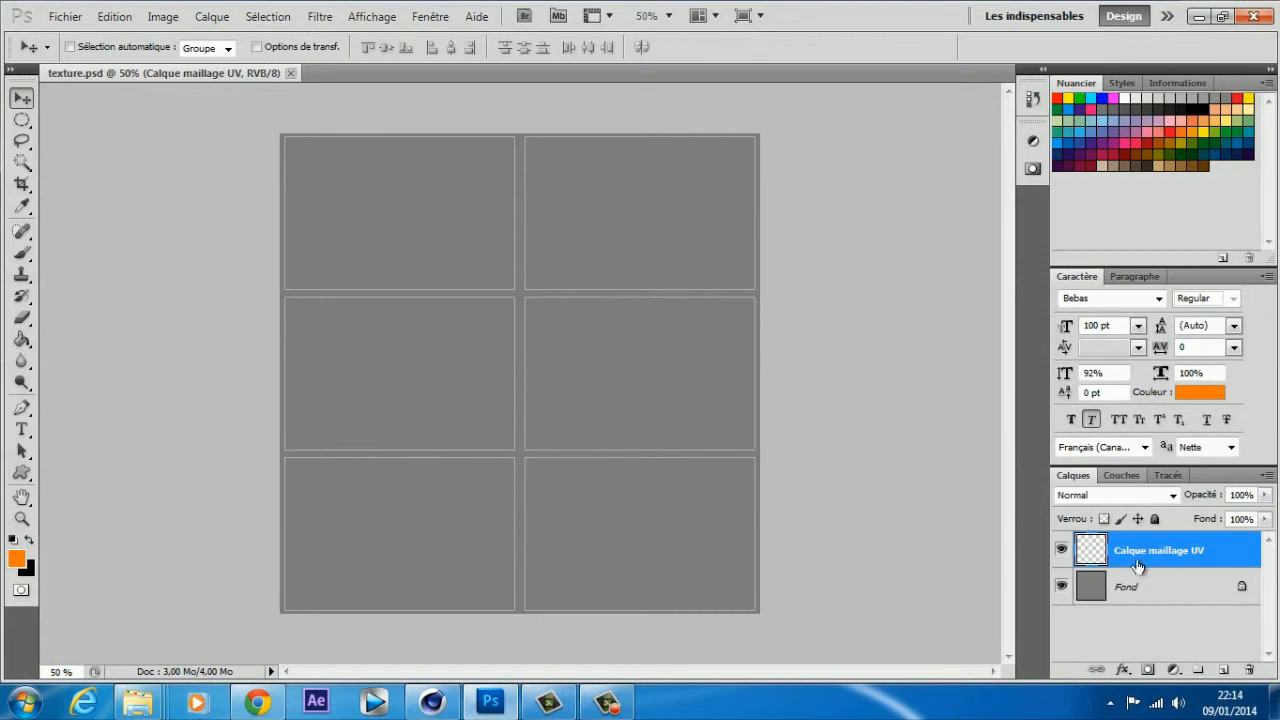
{"action": "left_click", "coordinate": [1145, 590]}
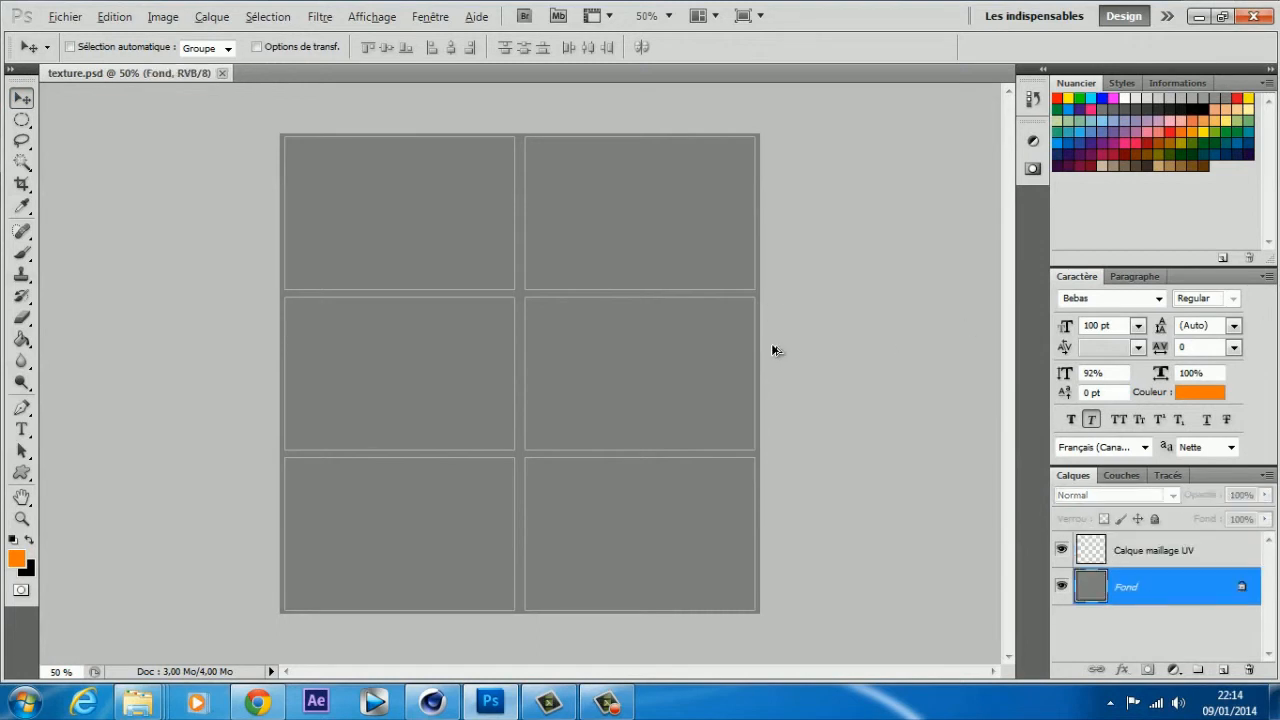
{"action": "scroll", "coordinate": [775, 351], "scroll_direction": "up", "scroll_amount": 2, "text": "alt"}
{"action": "scroll", "coordinate": [807, 377], "scroll_direction": "down", "scroll_amount": 1, "text": "alt"}
{"action": "left_click", "coordinate": [1061, 584]}
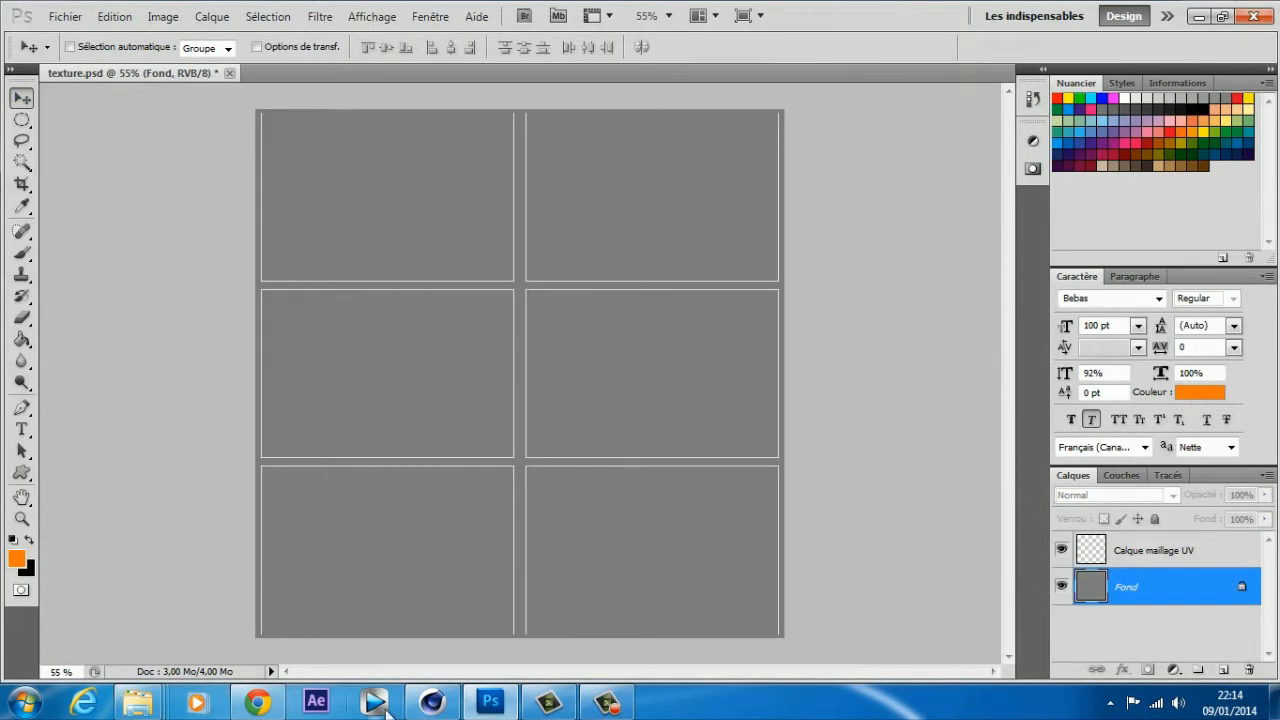
{"action": "left_click", "coordinate": [432, 702]}
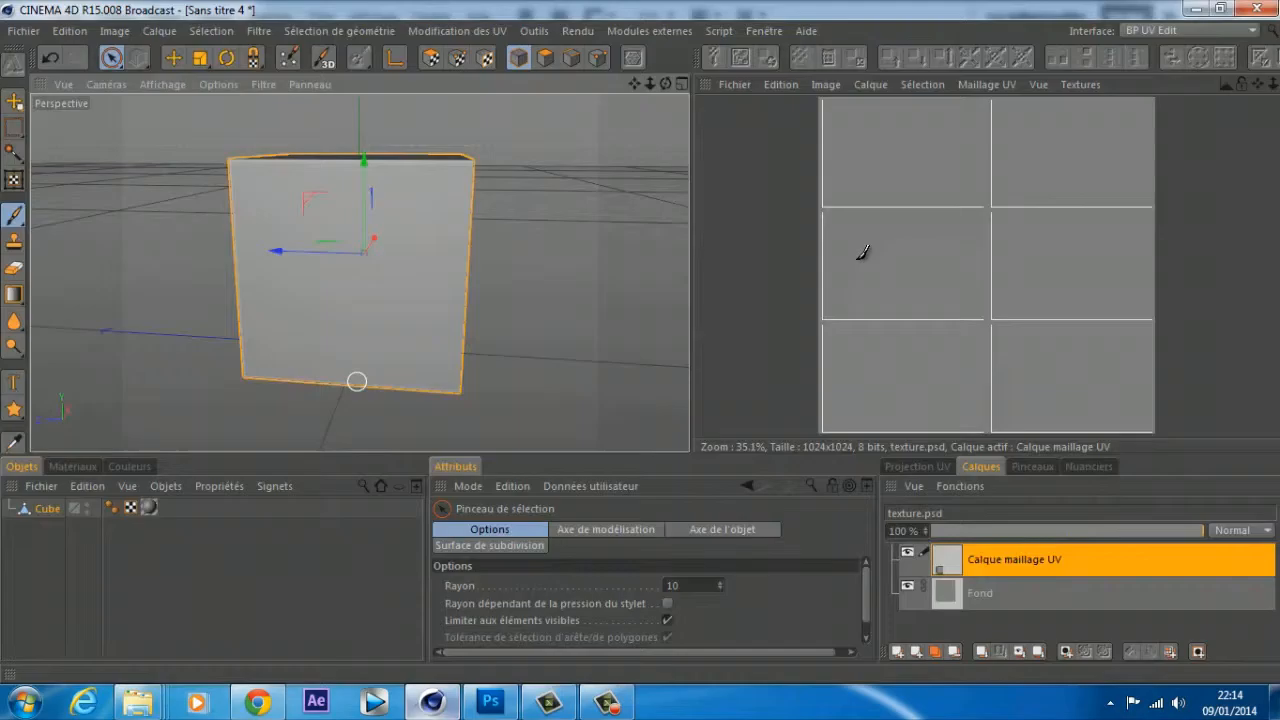
{"action": "left_click", "coordinate": [490, 702]}
Step: Select the Calque maillage UV layer and toggle its visibility to examine the UV grid lines
{"action": "left_click", "coordinate": [1155, 550]}
{"action": "left_click", "coordinate": [1061, 551]}
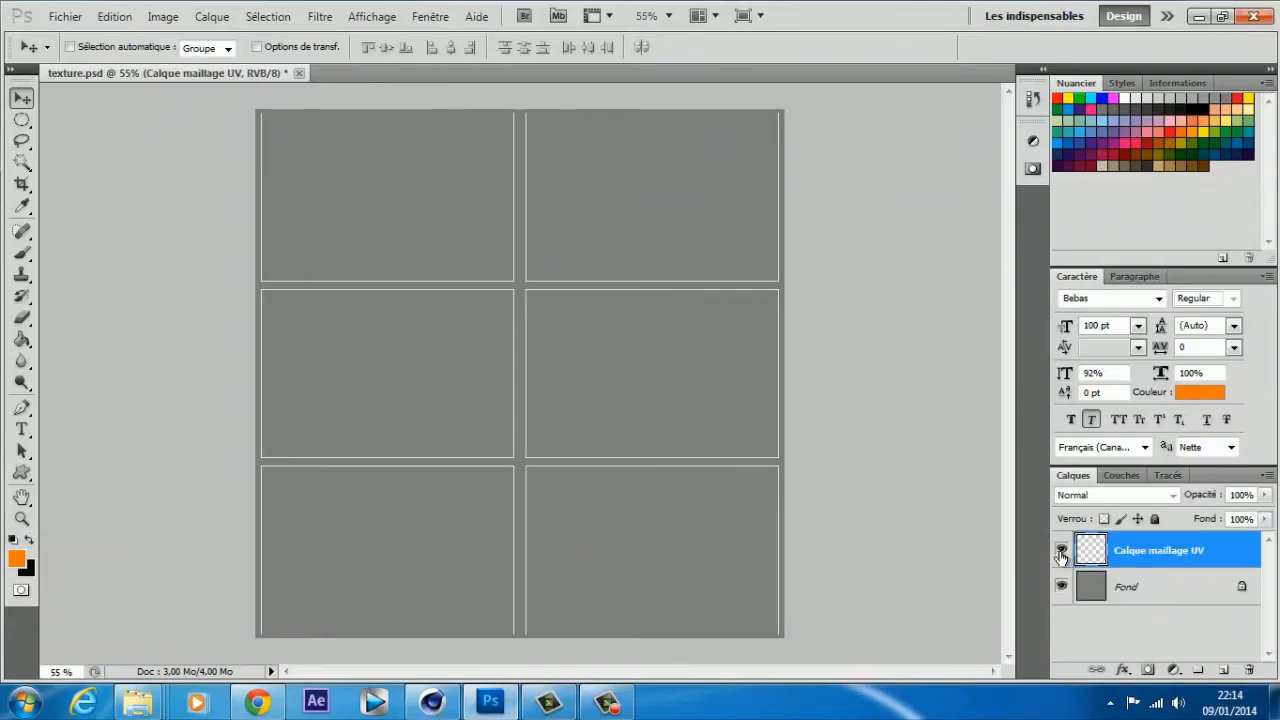
{"action": "left_click", "coordinate": [1061, 551]}
{"action": "left_click", "coordinate": [1061, 551]}
{"action": "scroll", "coordinate": [768, 332], "scroll_direction": "down", "scroll_amount": 1, "text": "alt"}
{"action": "scroll", "coordinate": [768, 332], "scroll_direction": "up", "scroll_amount": 1, "text": "alt"}
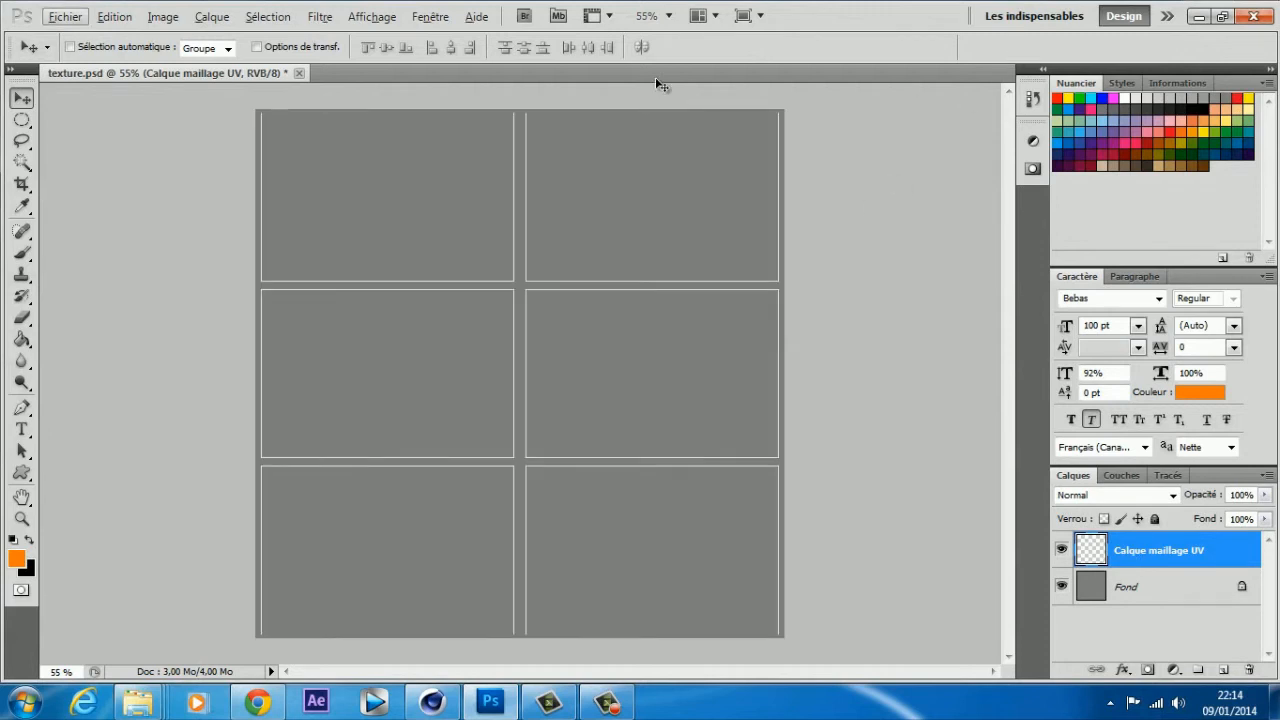
{"action": "left_click", "coordinate": [62, 17]}
{"action": "left_click", "coordinate": [76, 54]}
{"action": "double_click", "coordinate": [337, 193]}
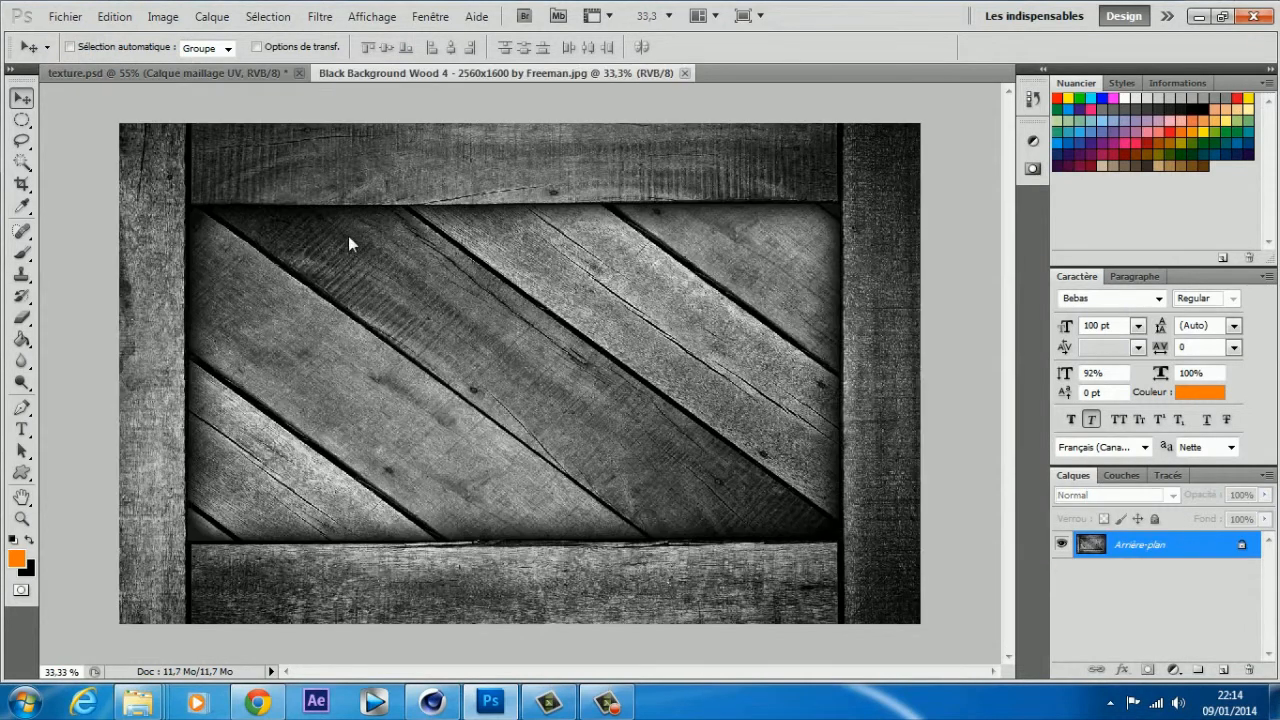
{"action": "left_click", "coordinate": [349, 240]}
{"action": "left_click", "coordinate": [594, 278]}
{"action": "right_click", "coordinate": [1199, 560]}
{"action": "left_click", "coordinate": [1199, 568]}
{"action": "right_click", "coordinate": [1196, 551]}
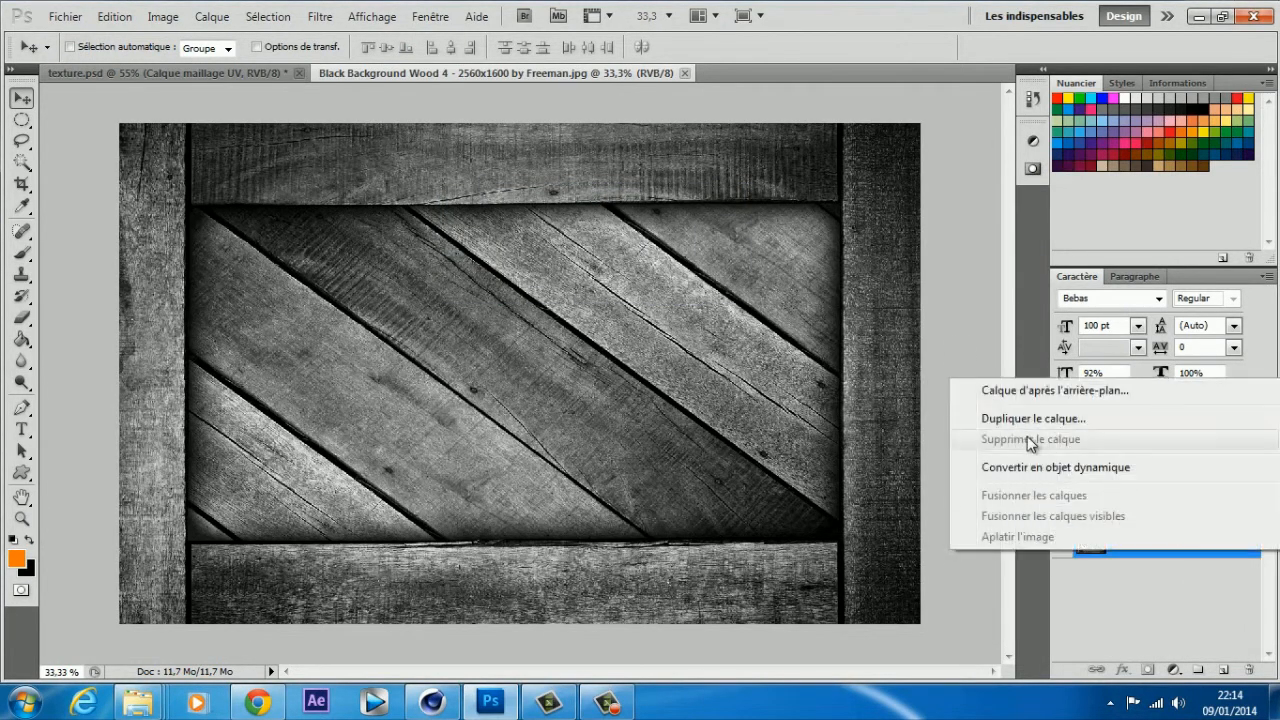
{"action": "left_click", "coordinate": [1146, 555]}
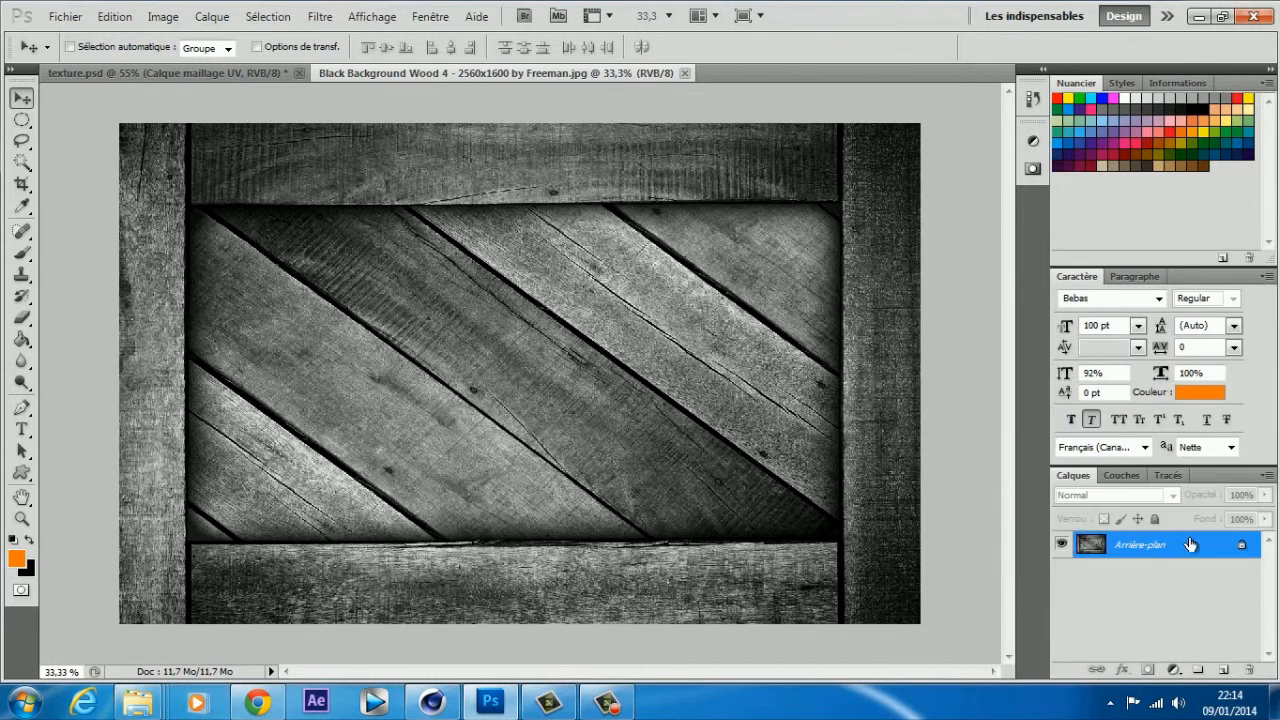
{"action": "double_click", "coordinate": [1146, 548]}
{"action": "left_click", "coordinate": [826, 222]}
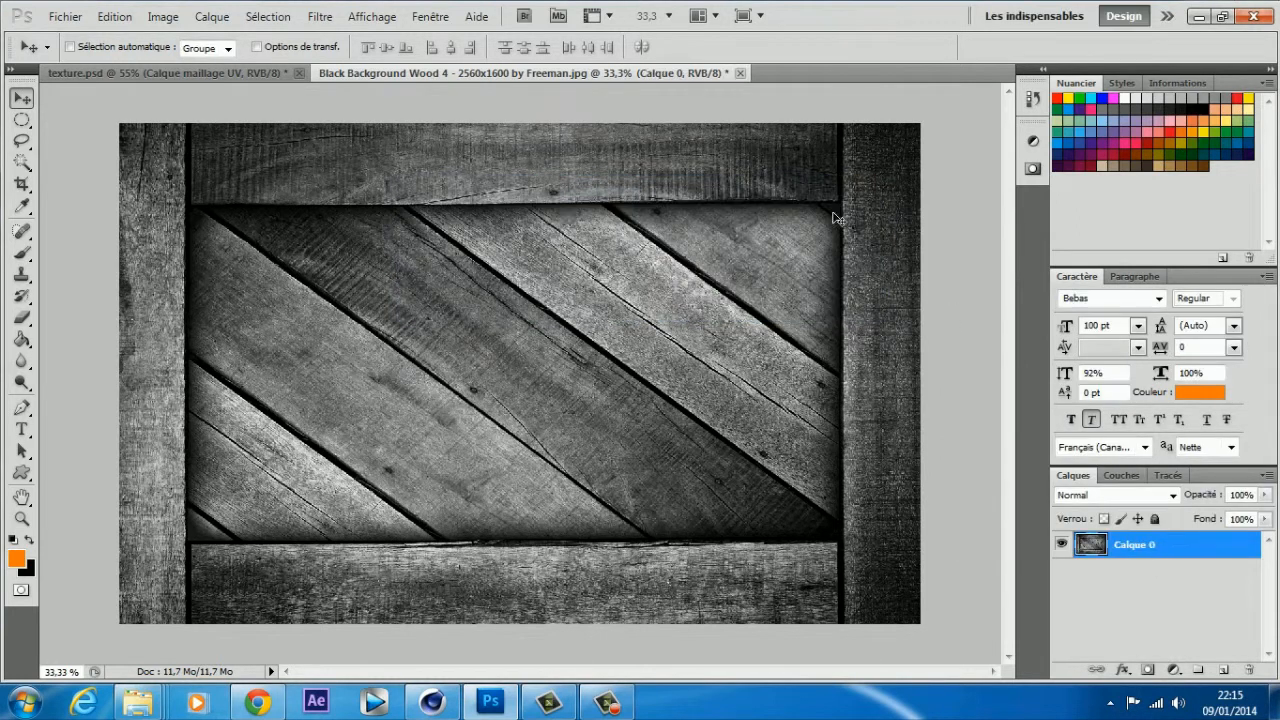
{"action": "left_click", "coordinate": [741, 73]}
{"action": "left_click", "coordinate": [643, 277]}
Step: Place the Black Background Wood 4 image into texture.psd and rasterize its layer
{"action": "left_click", "coordinate": [65, 16]}
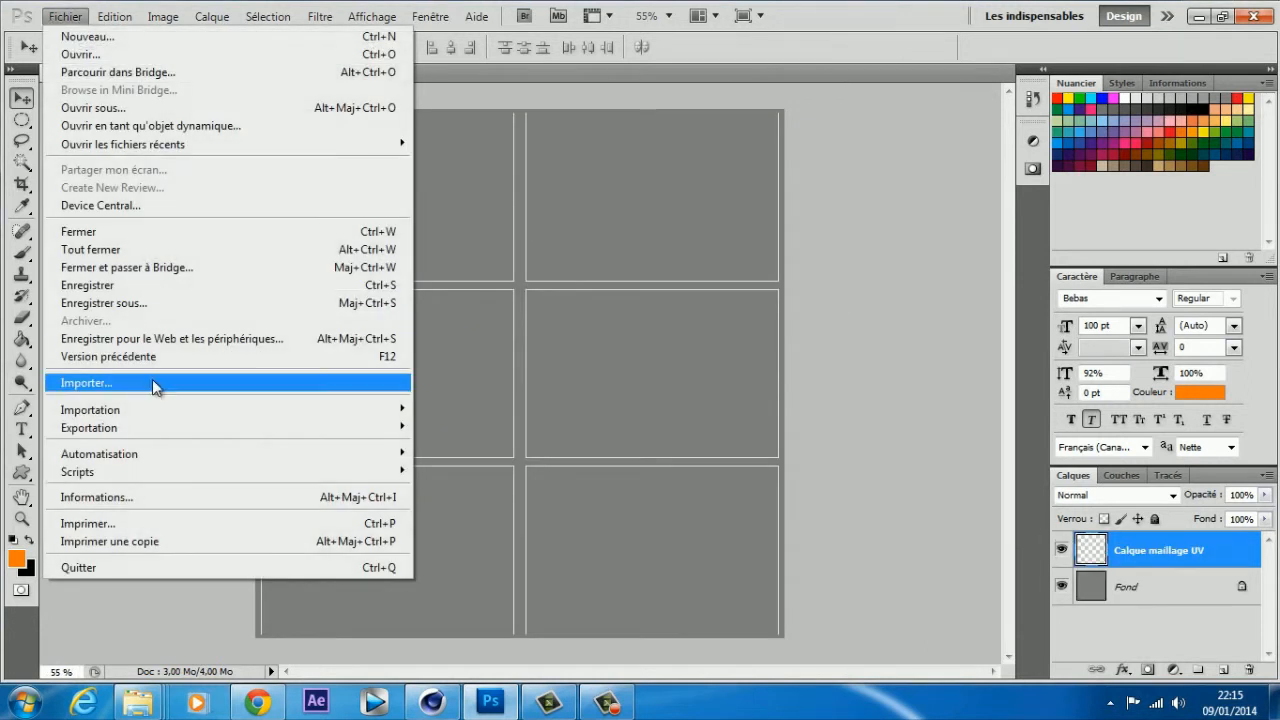
{"action": "left_click", "coordinate": [154, 382]}
{"action": "double_click", "coordinate": [343, 218]}
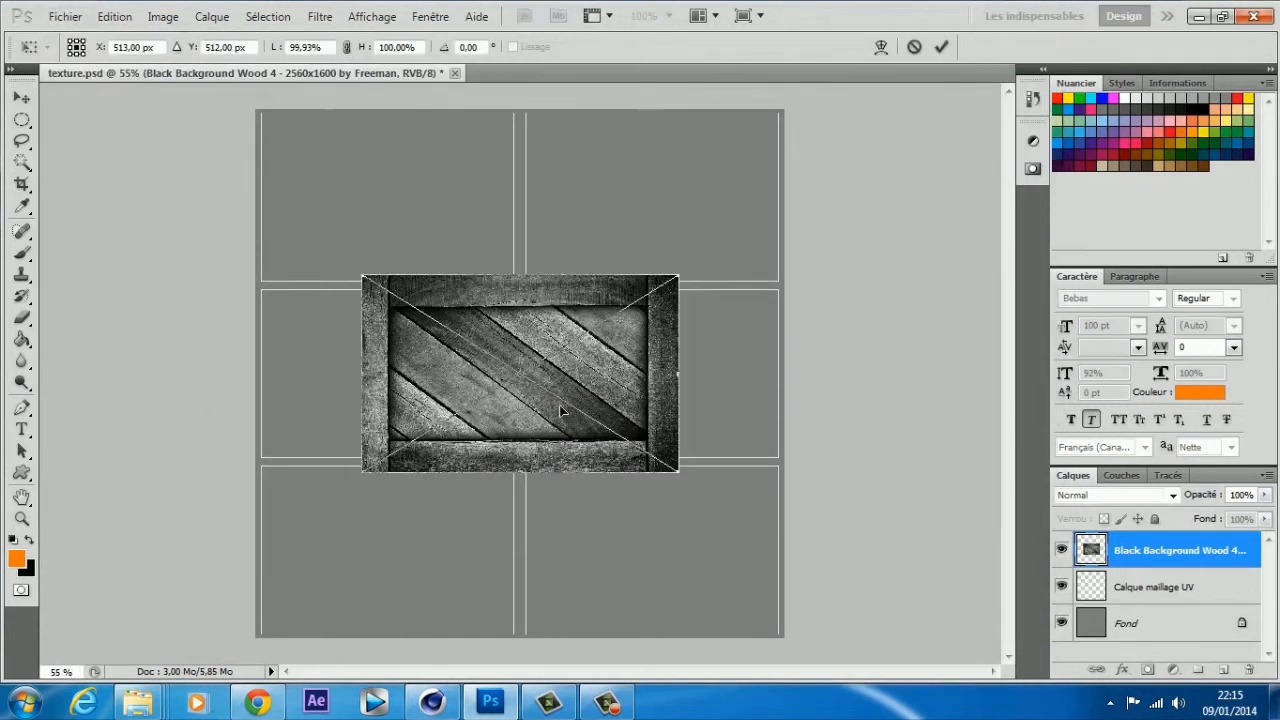
{"action": "key", "text": "Return"}
{"action": "right_click", "coordinate": [1155, 551]}
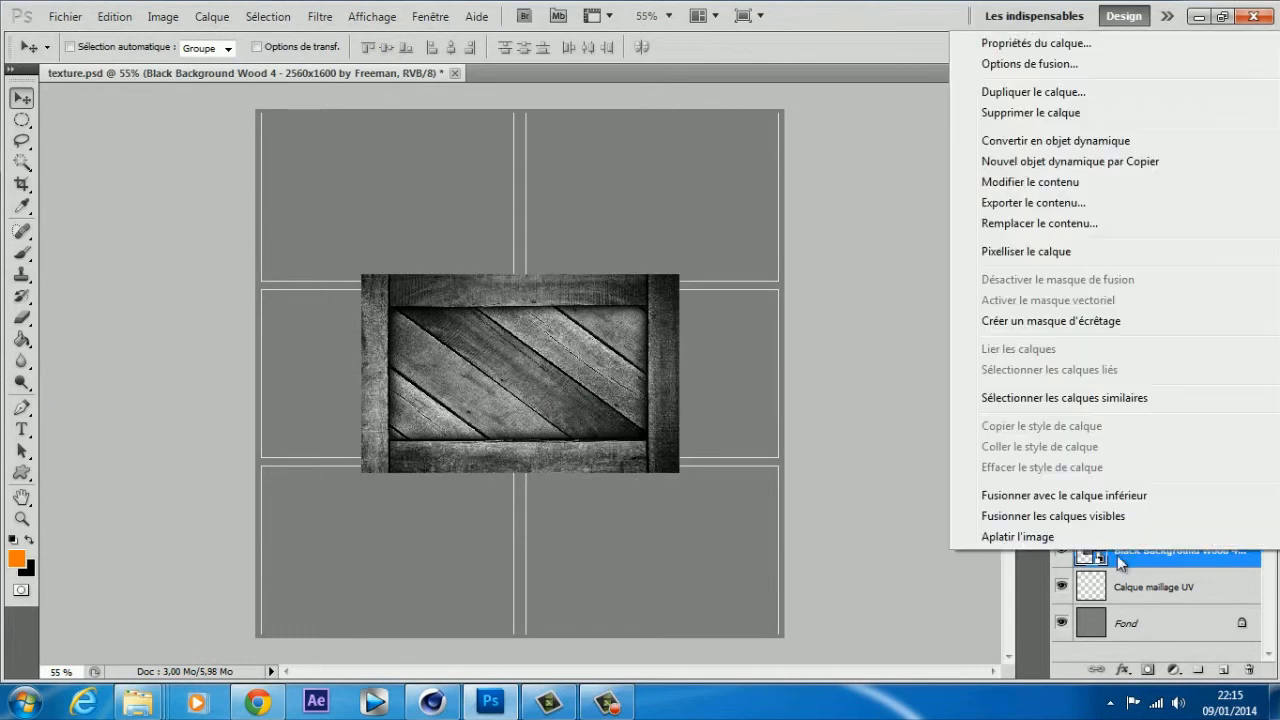
{"action": "left_click", "coordinate": [1065, 253]}
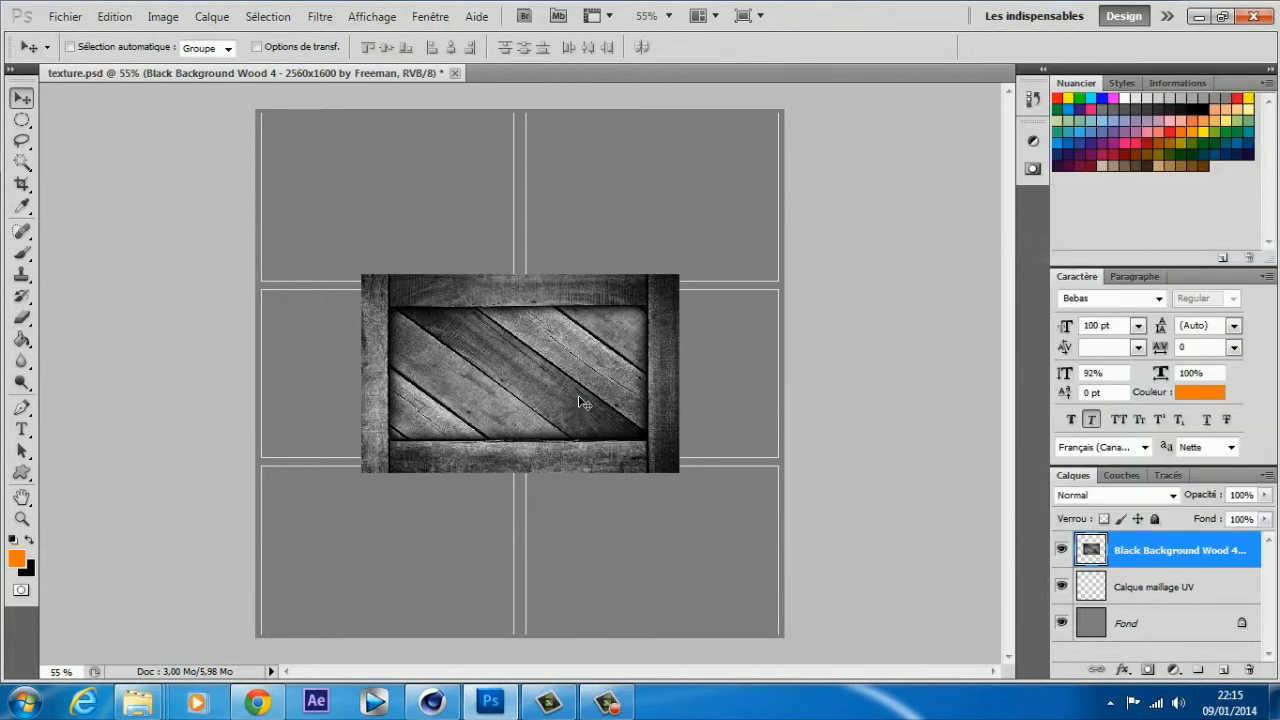
Step: Scale the wood layer to about 82% and position it over the upper-left UV cell, aligned with the cell's lower edge
{"action": "scroll", "coordinate": [510, 406], "scroll_direction": "up", "scroll_amount": 4, "text": "alt"}
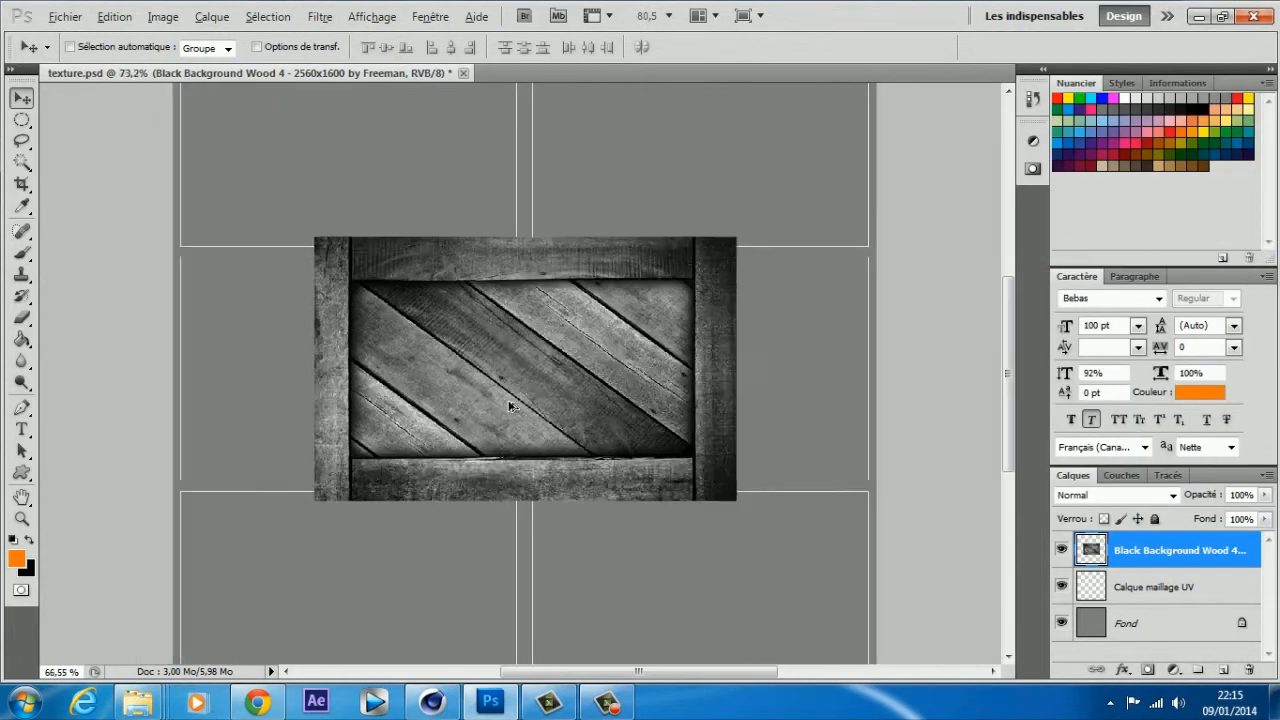
{"action": "scroll", "coordinate": [510, 406], "scroll_direction": "down", "scroll_amount": 4, "text": "alt"}
{"action": "left_click_drag", "start_coordinate": [509, 406], "coordinate": [466, 366]}
{"action": "key", "text": "ctrl+t"}
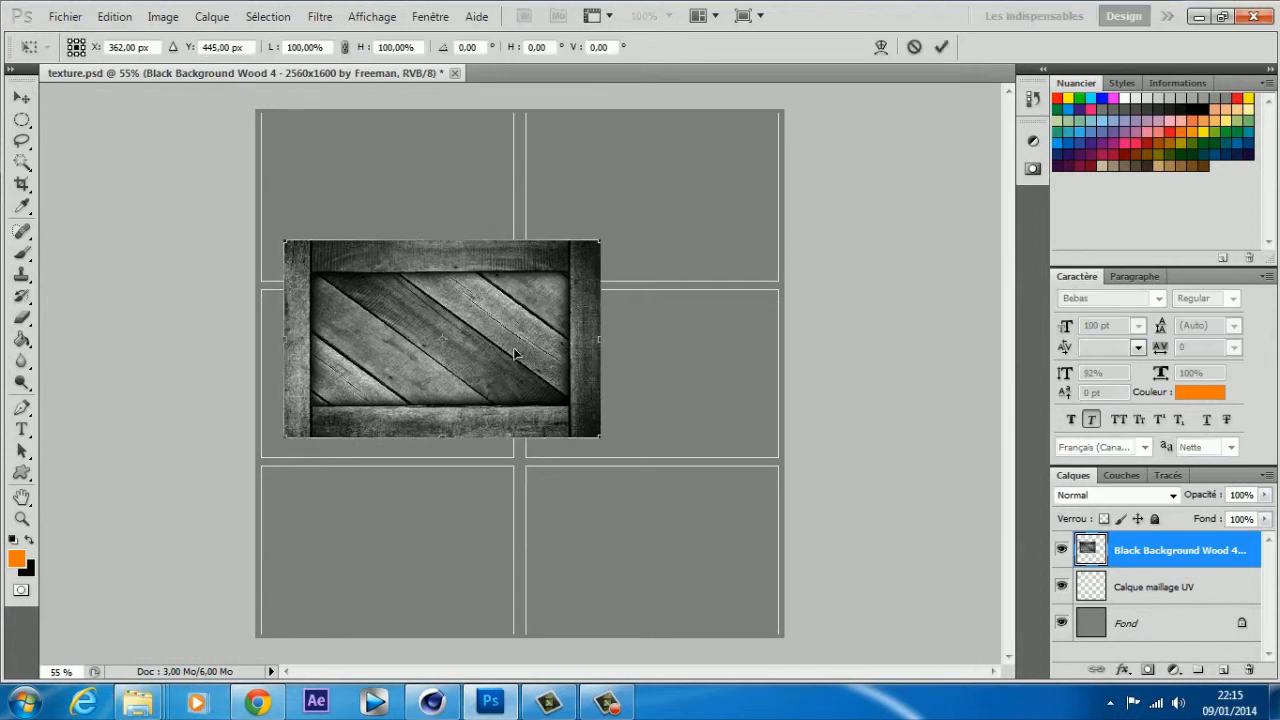
{"action": "left_click_drag", "start_coordinate": [597, 244], "coordinate": [520, 255]}
{"action": "left_click_drag", "start_coordinate": [453, 344], "coordinate": [453, 181]}
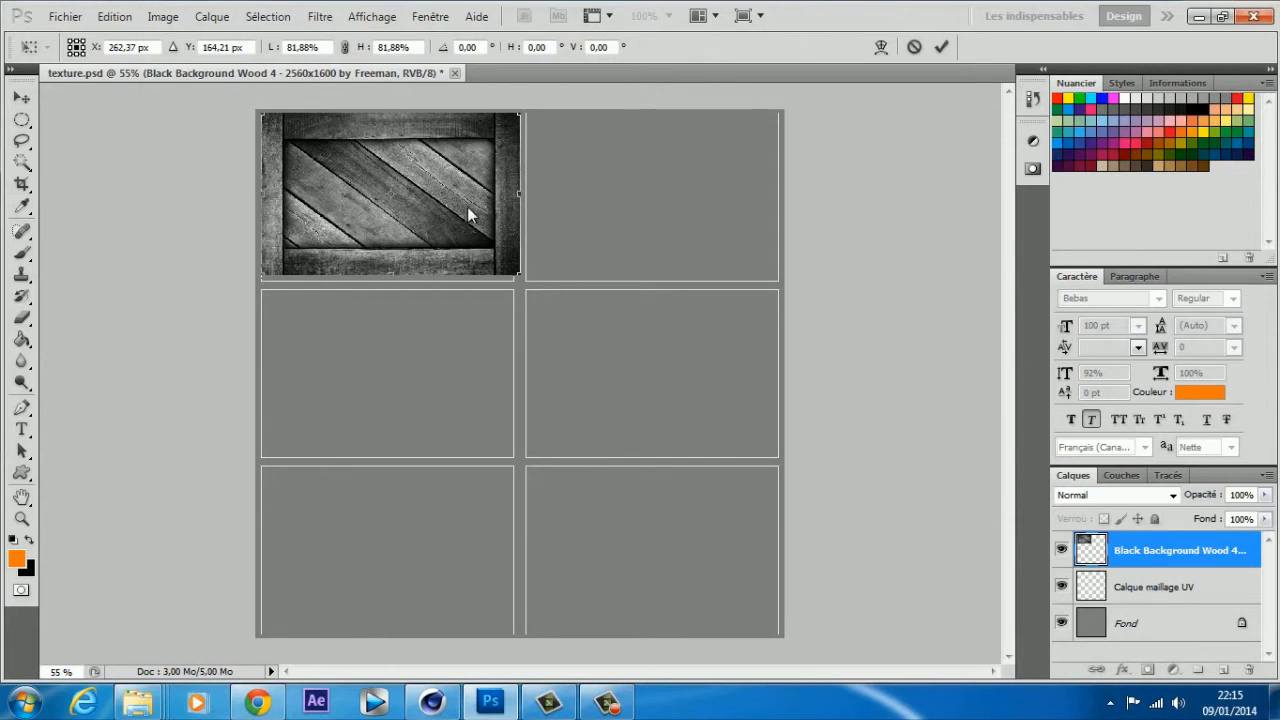
{"action": "scroll", "coordinate": [456, 228], "scroll_direction": "up", "scroll_amount": 1, "text": "alt"}
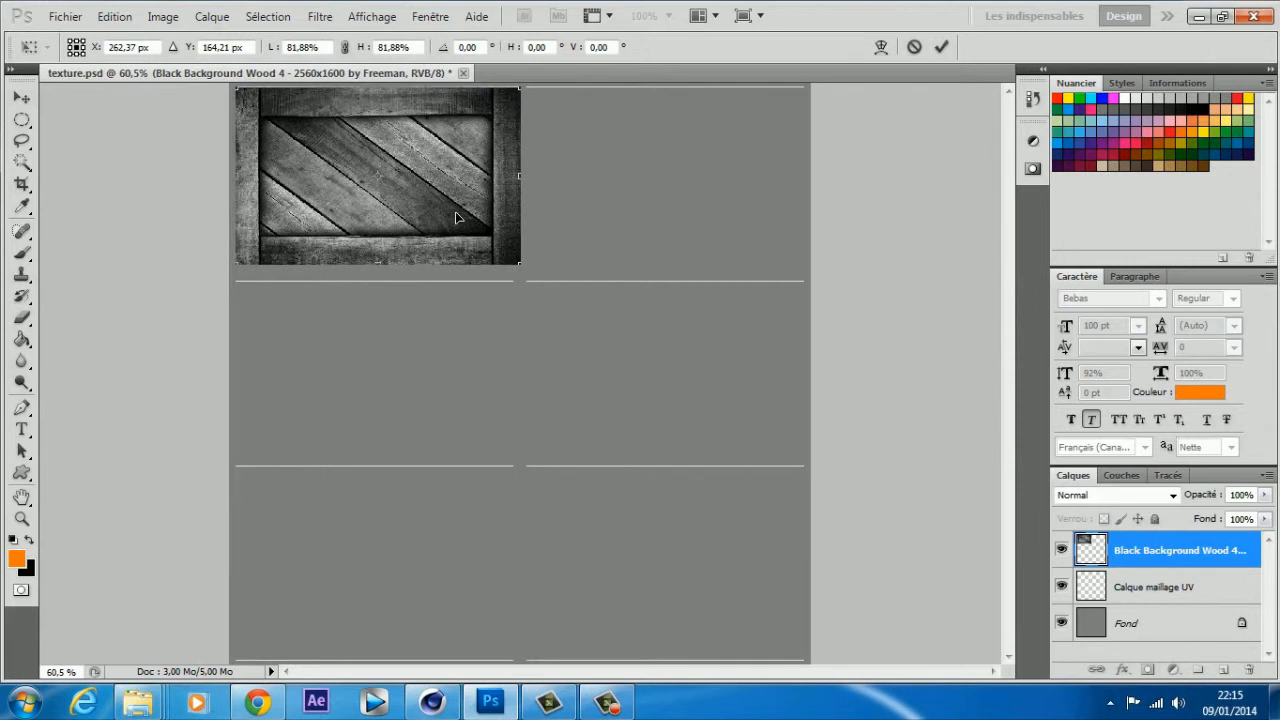
{"action": "scroll", "coordinate": [455, 212], "scroll_direction": "down", "scroll_amount": 1, "text": "alt"}
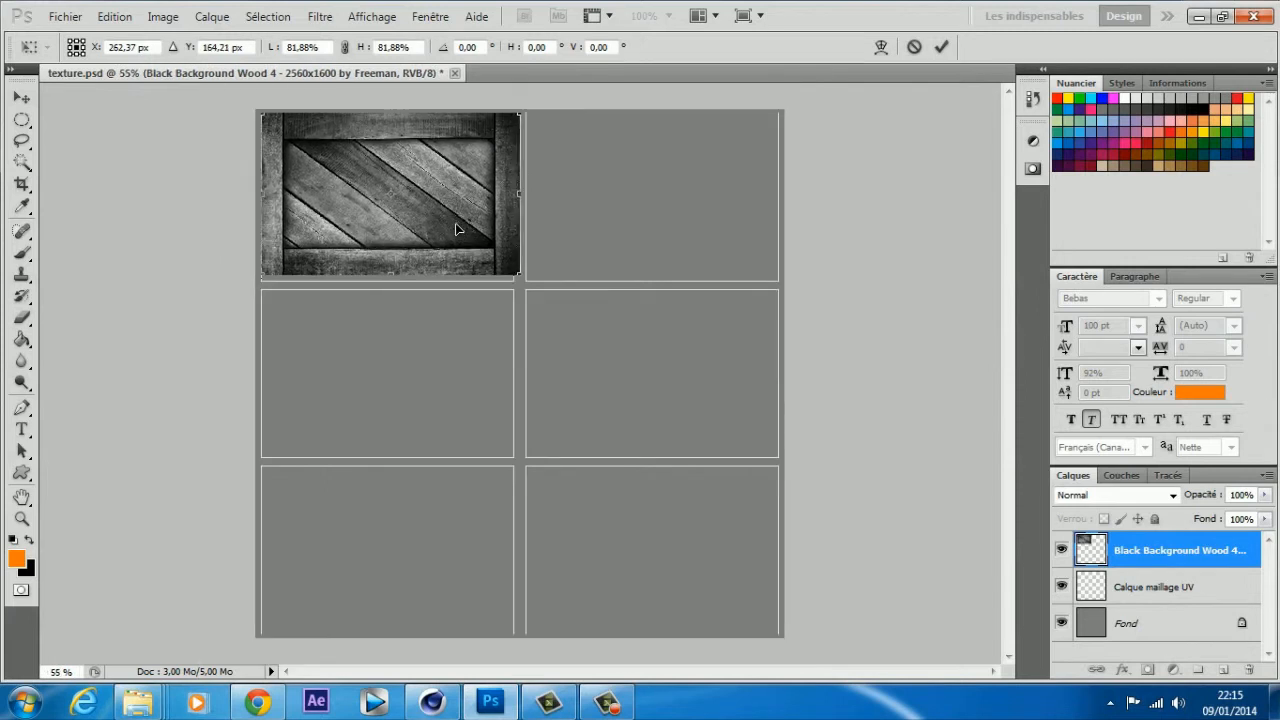
{"action": "key", "text": "Down"}
{"action": "key", "text": "Down"}
{"action": "key", "text": "Down"}
{"action": "key", "text": "Down"}
{"action": "key", "text": "Down"}
{"action": "key", "text": "Down"}
{"action": "key", "text": "Down"}
{"action": "key", "text": "Down"}
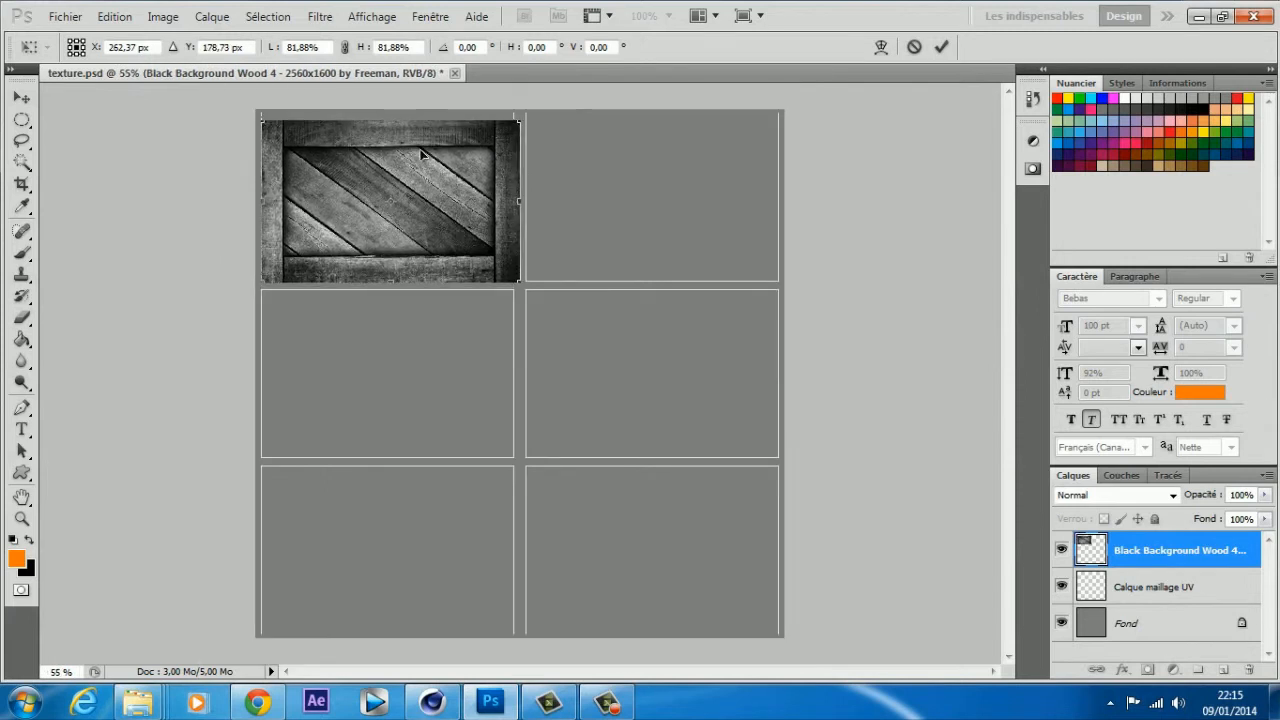
Step: Stretch the wood image to about 81.6% width and 87.5% height to fill the upper-left UV cell, and apply the transformation
{"action": "left_click_drag", "start_coordinate": [521, 123], "coordinate": [532, 120], "text": "shift"}
{"action": "left_click_drag", "start_coordinate": [524, 199], "coordinate": [508, 198]}
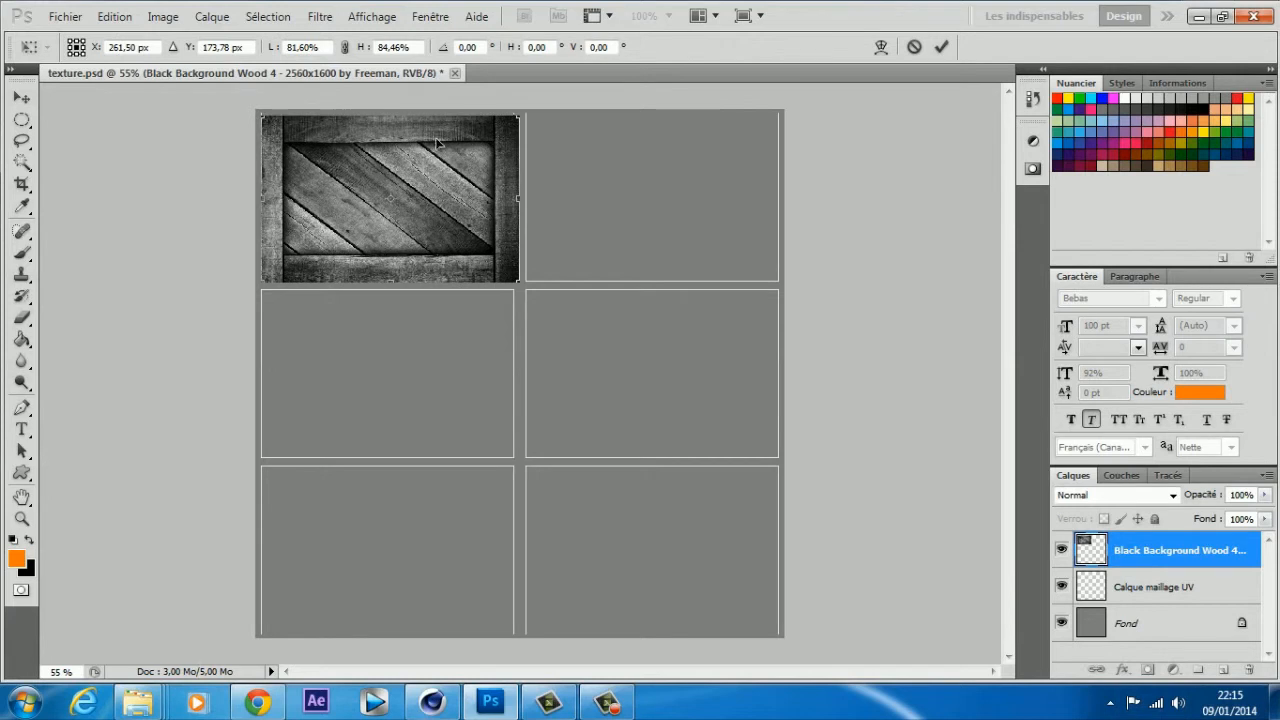
{"action": "left_click_drag", "start_coordinate": [400, 116], "coordinate": [400, 113]}
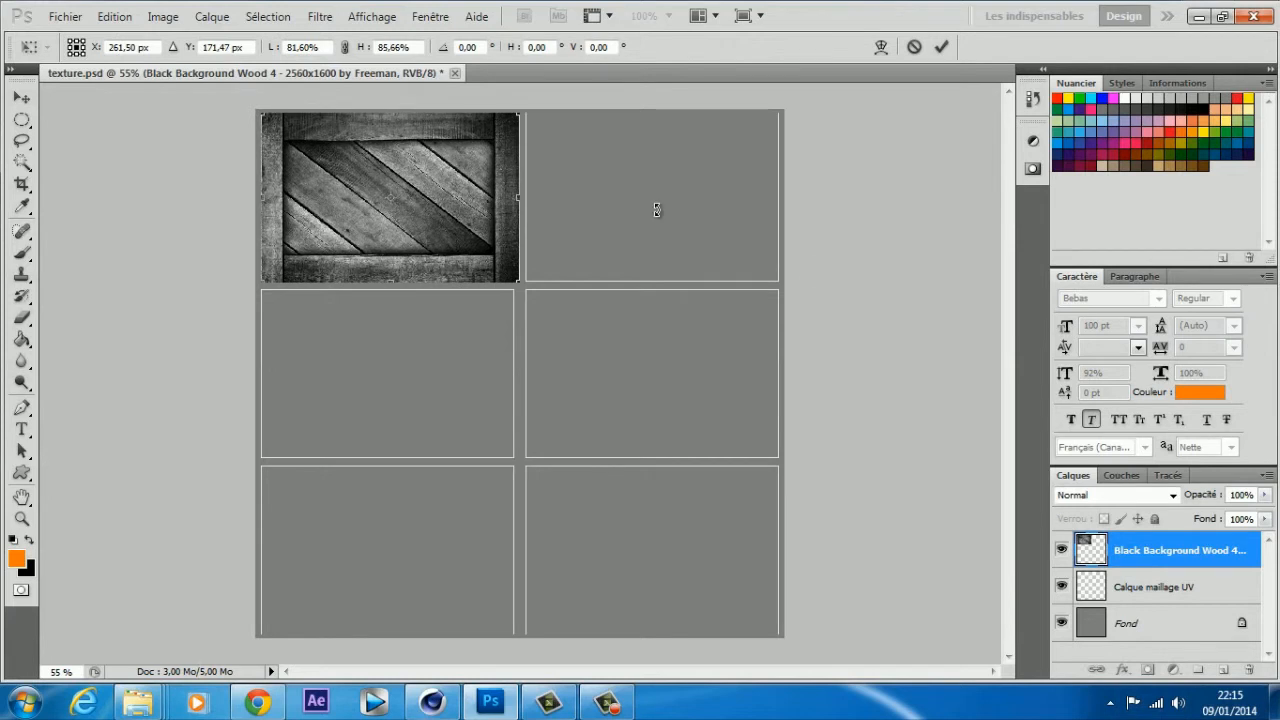
{"action": "scroll", "coordinate": [564, 256], "scroll_direction": "down", "scroll_amount": 2, "text": "alt"}
{"action": "scroll", "coordinate": [564, 256], "scroll_direction": "up", "scroll_amount": 2, "text": "alt"}
{"action": "left_click_drag", "start_coordinate": [386, 113], "coordinate": [388, 108]}
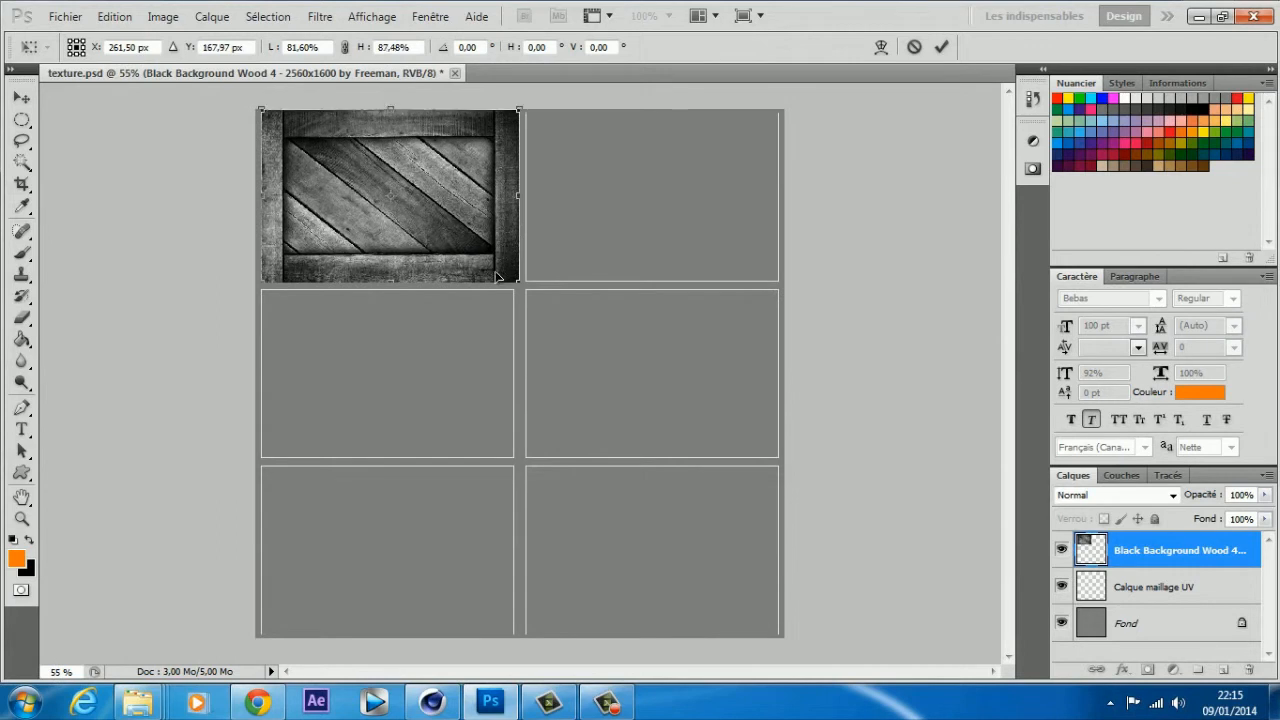
{"action": "key", "text": "Return"}
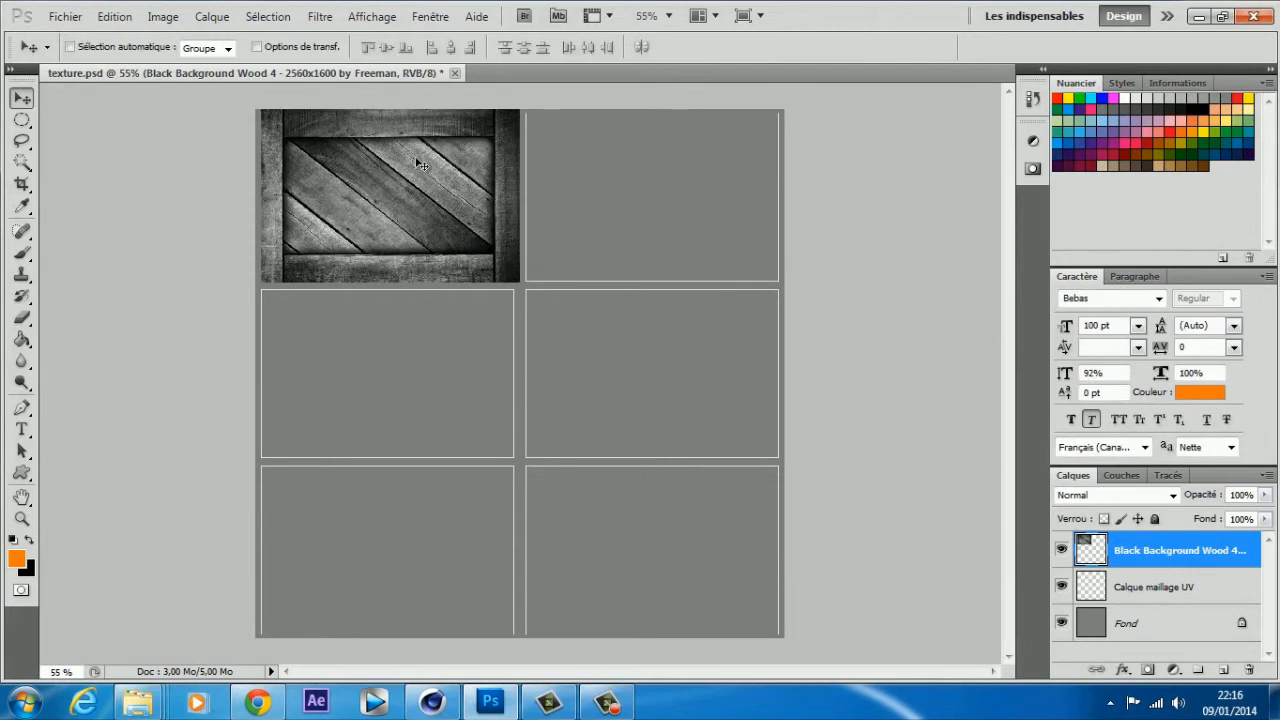
Step: Lower the wood layer's opacity to 25% and shift the image slightly to line it up with the UV cell's outline
{"action": "left_click_drag", "start_coordinate": [1213, 499], "coordinate": [1170, 502]}
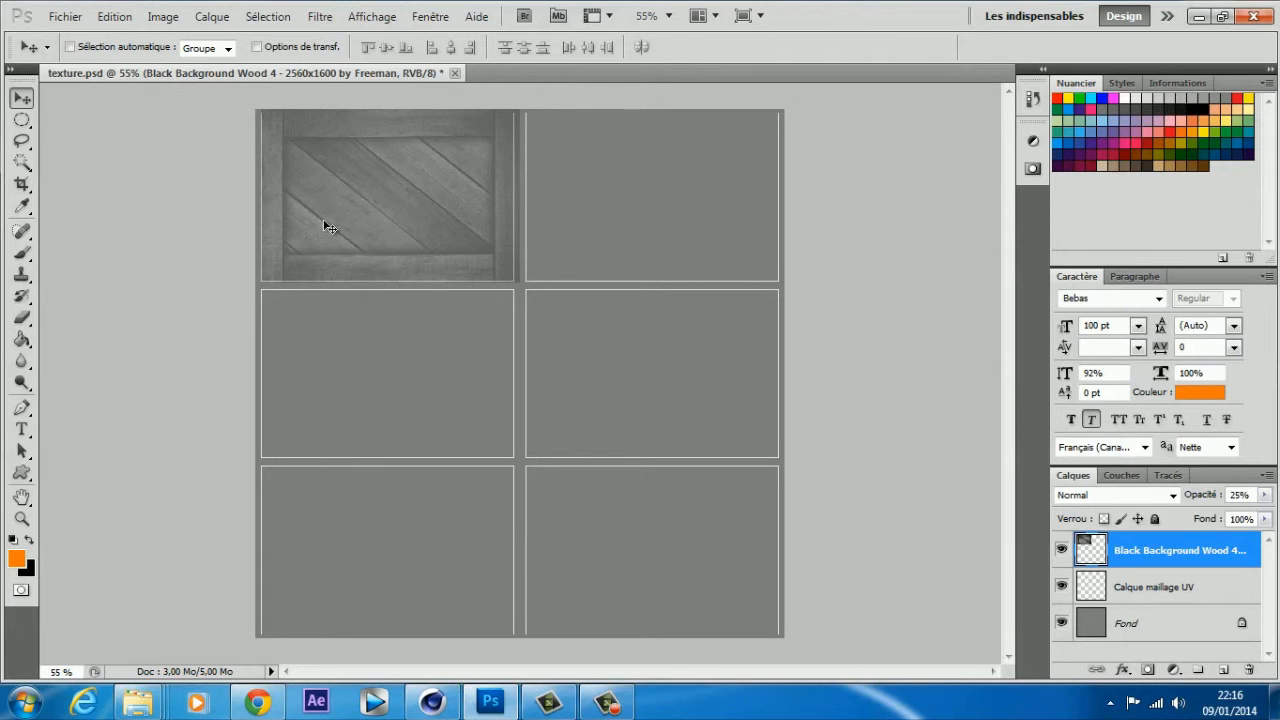
{"action": "scroll", "coordinate": [289, 244], "scroll_direction": "up", "scroll_amount": 2, "text": "alt"}
{"action": "scroll", "coordinate": [289, 244], "scroll_direction": "up", "scroll_amount": 3}
{"action": "scroll", "coordinate": [288, 244], "scroll_direction": "up", "scroll_amount": 1, "text": "alt"}
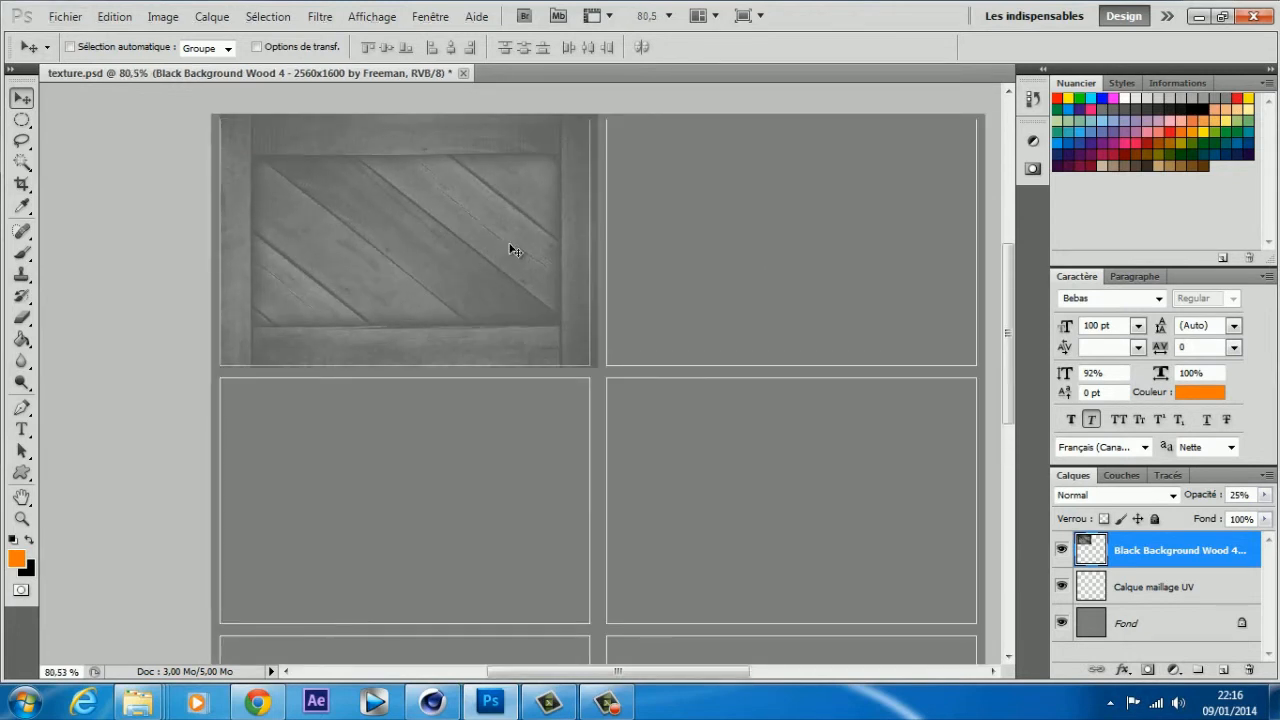
{"action": "left_click_drag", "start_coordinate": [510, 245], "coordinate": [509, 242]}
{"action": "key", "text": "Up"}
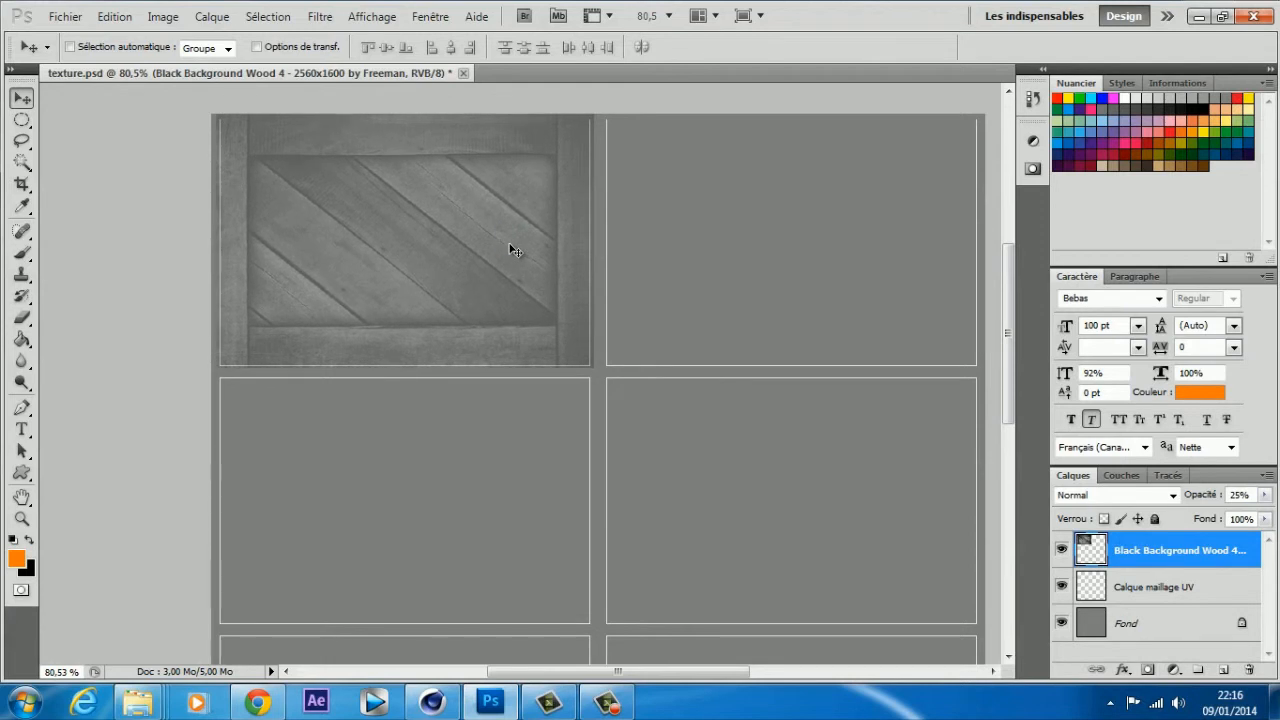
Step: Restore the wood layer's opacity to 100%
{"action": "scroll", "coordinate": [507, 254], "scroll_direction": "down", "scroll_amount": 2, "text": "alt"}
{"action": "scroll", "coordinate": [507, 254], "scroll_direction": "up", "scroll_amount": 1, "text": "alt"}
{"action": "scroll", "coordinate": [335, 221], "scroll_direction": "down", "scroll_amount": 1, "text": "alt"}
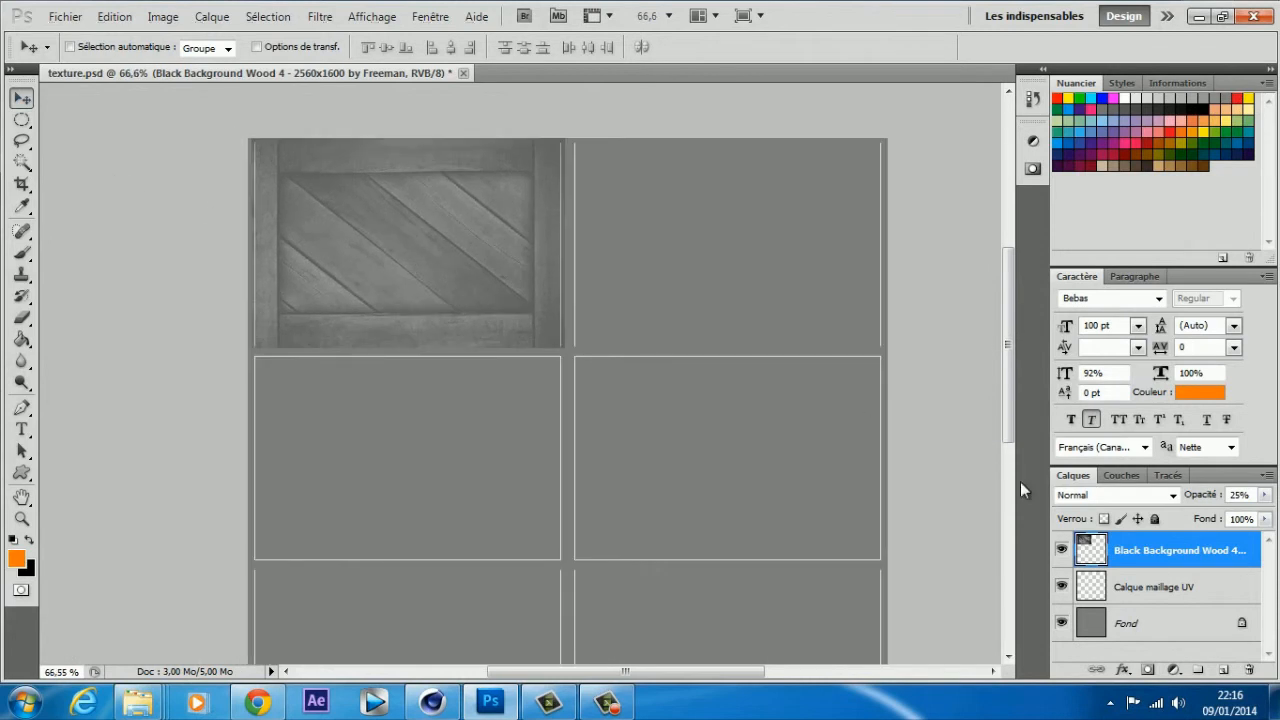
{"action": "left_click_drag", "start_coordinate": [1193, 499], "coordinate": [1270, 498]}
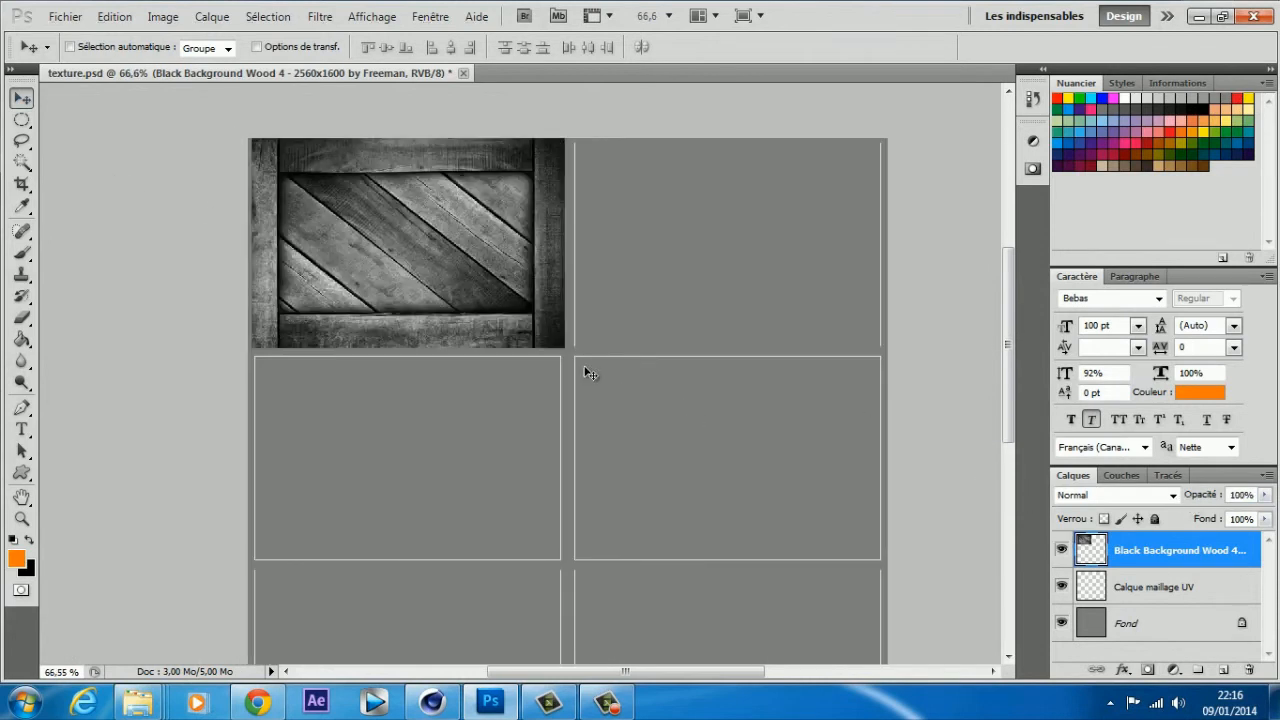
{"action": "scroll", "coordinate": [551, 346], "scroll_direction": "down", "scroll_amount": 2, "text": "alt"}
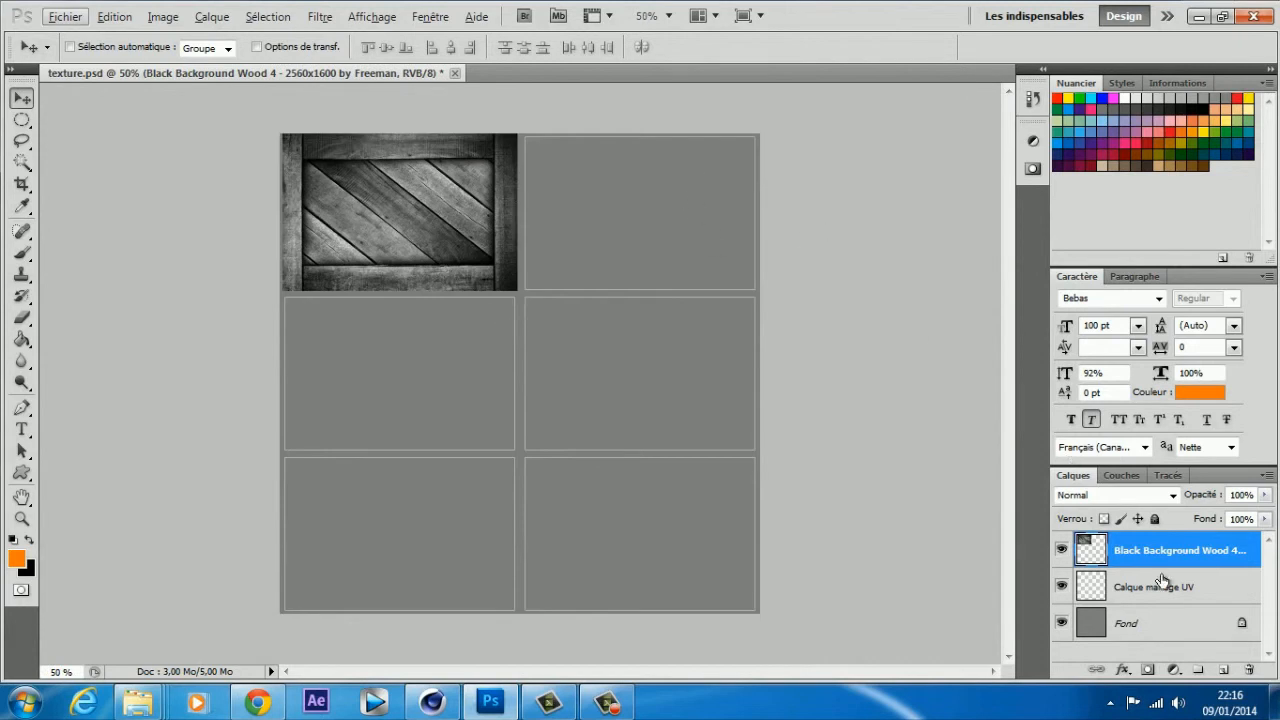
Step: Add a Curves adjustment layer above the wood layer and clip it to that layer with a clipping mask
{"action": "left_click", "coordinate": [1033, 140]}
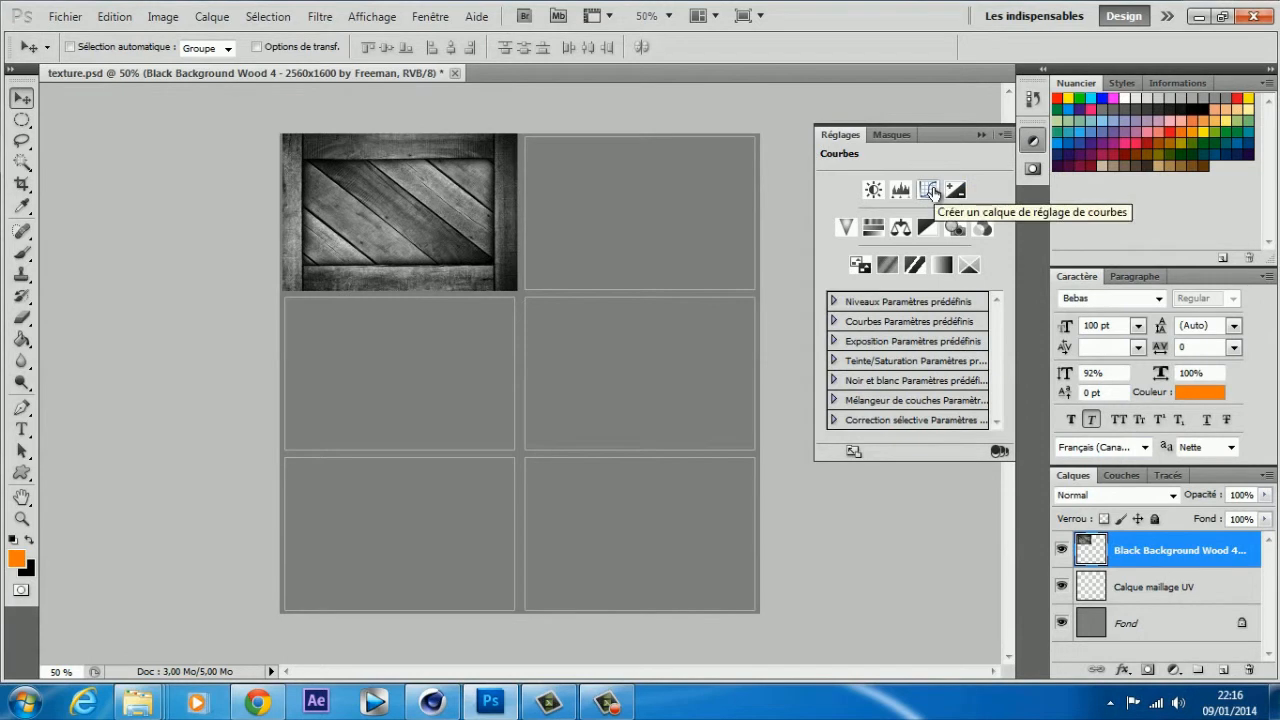
{"action": "left_click", "coordinate": [929, 190]}
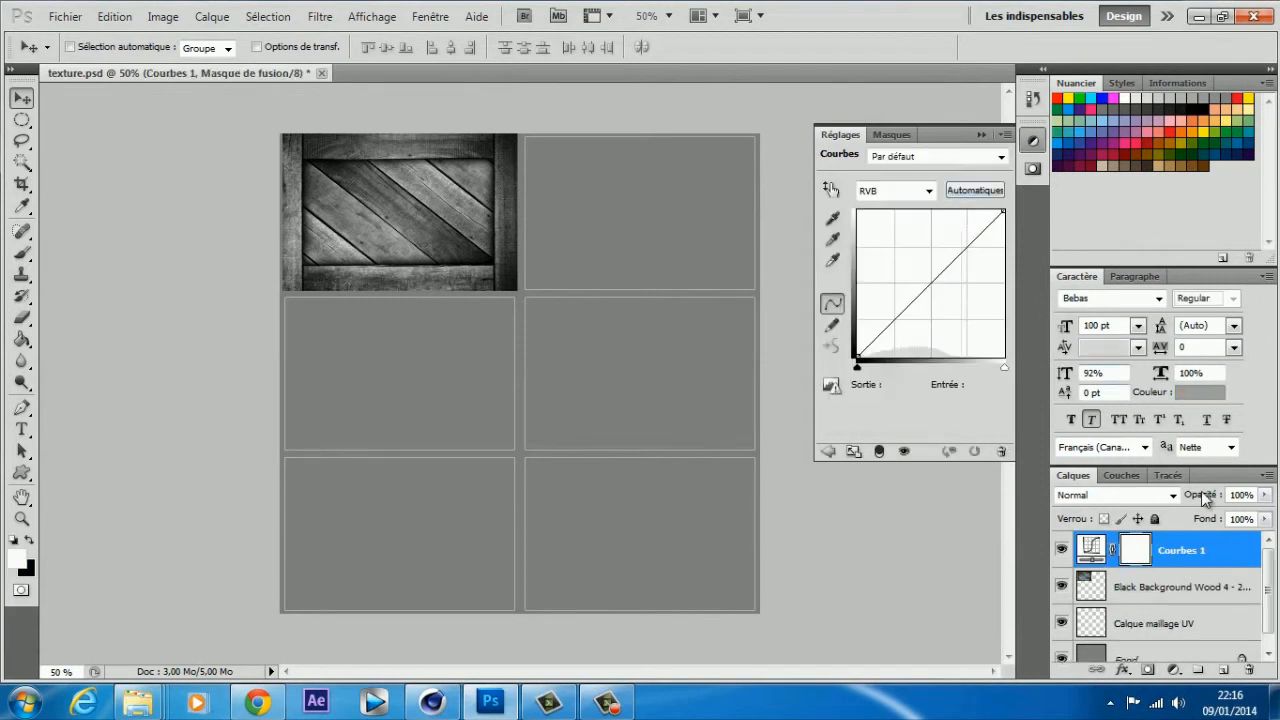
{"action": "right_click", "coordinate": [1221, 550]}
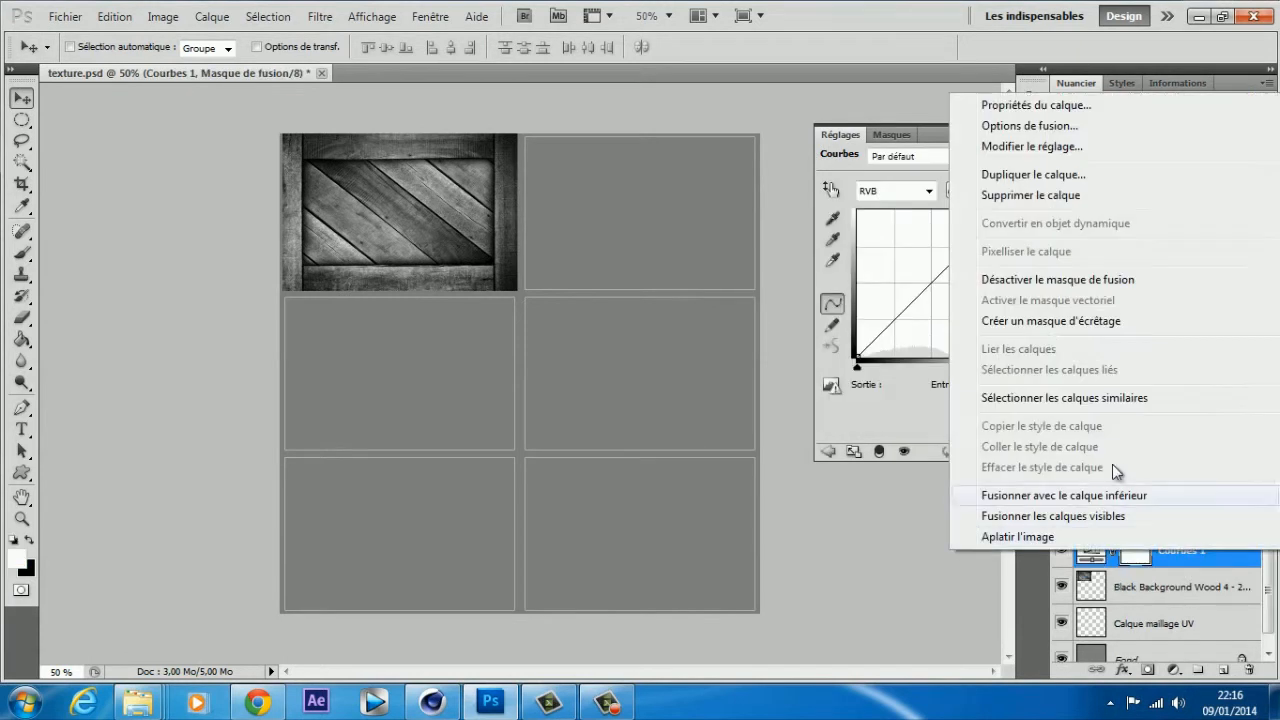
{"action": "left_click", "coordinate": [1090, 321]}
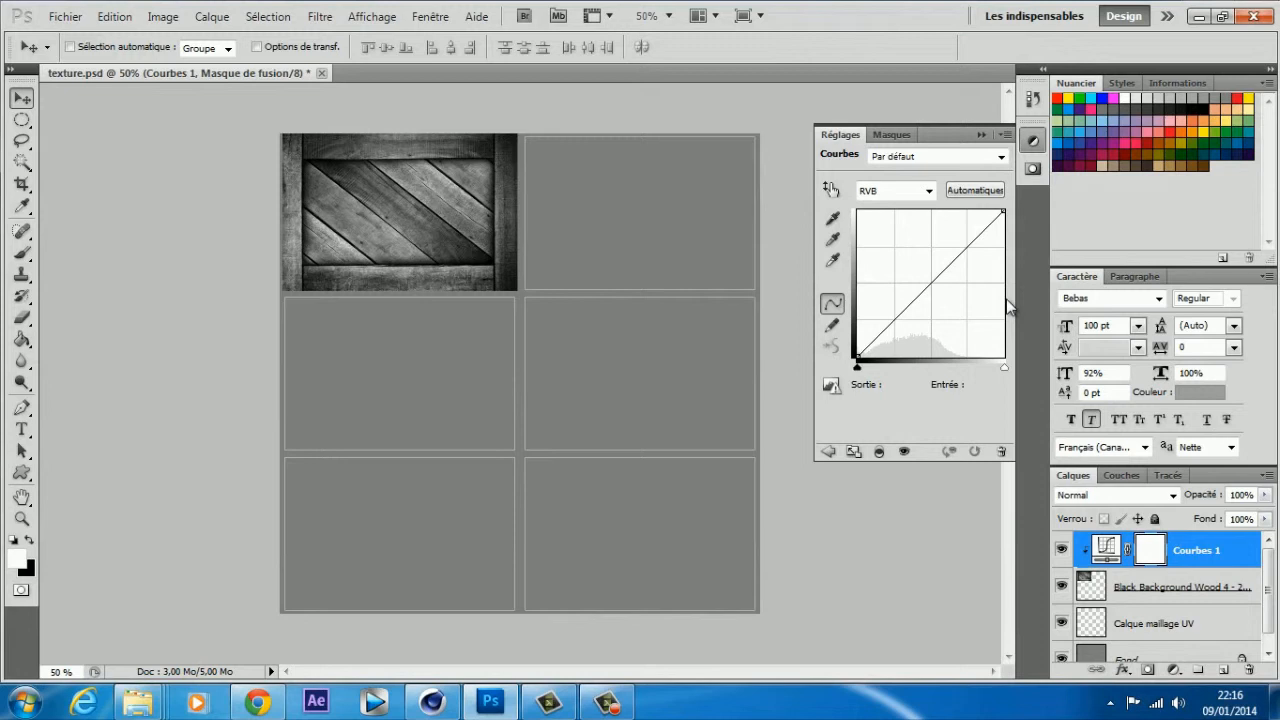
Step: Tint the wood brown by raising the red curve and lowering the blue curve to input 151, output 105
{"action": "left_click", "coordinate": [920, 191]}
{"action": "left_click", "coordinate": [890, 220]}
{"action": "left_click_drag", "start_coordinate": [975, 242], "coordinate": [944, 296]}
{"action": "left_click", "coordinate": [903, 190]}
{"action": "left_click", "coordinate": [875, 252]}
Step: Shape the green curve into an S with raised highlights, a midtone point and a shadow point at input 82, output 63
{"action": "left_click", "coordinate": [900, 190]}
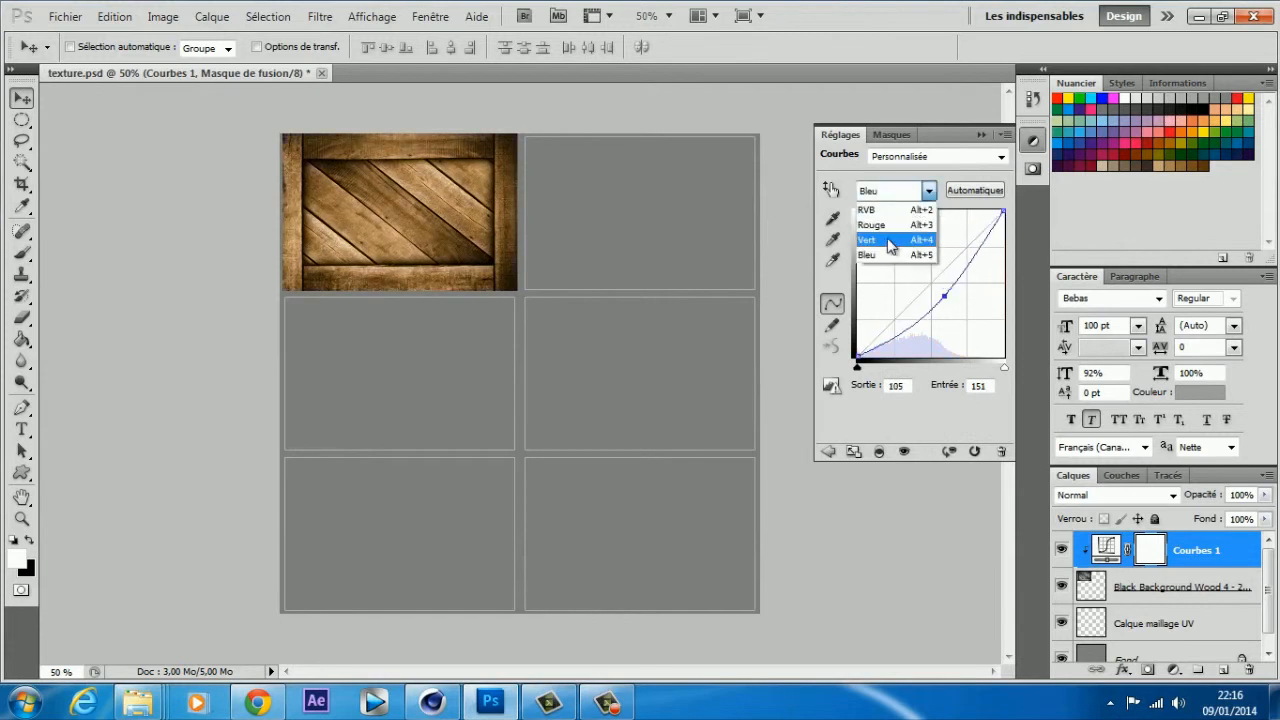
{"action": "left_click", "coordinate": [888, 236]}
{"action": "left_click", "coordinate": [967, 233]}
{"action": "left_click", "coordinate": [931, 277]}
{"action": "left_click", "coordinate": [904, 320]}
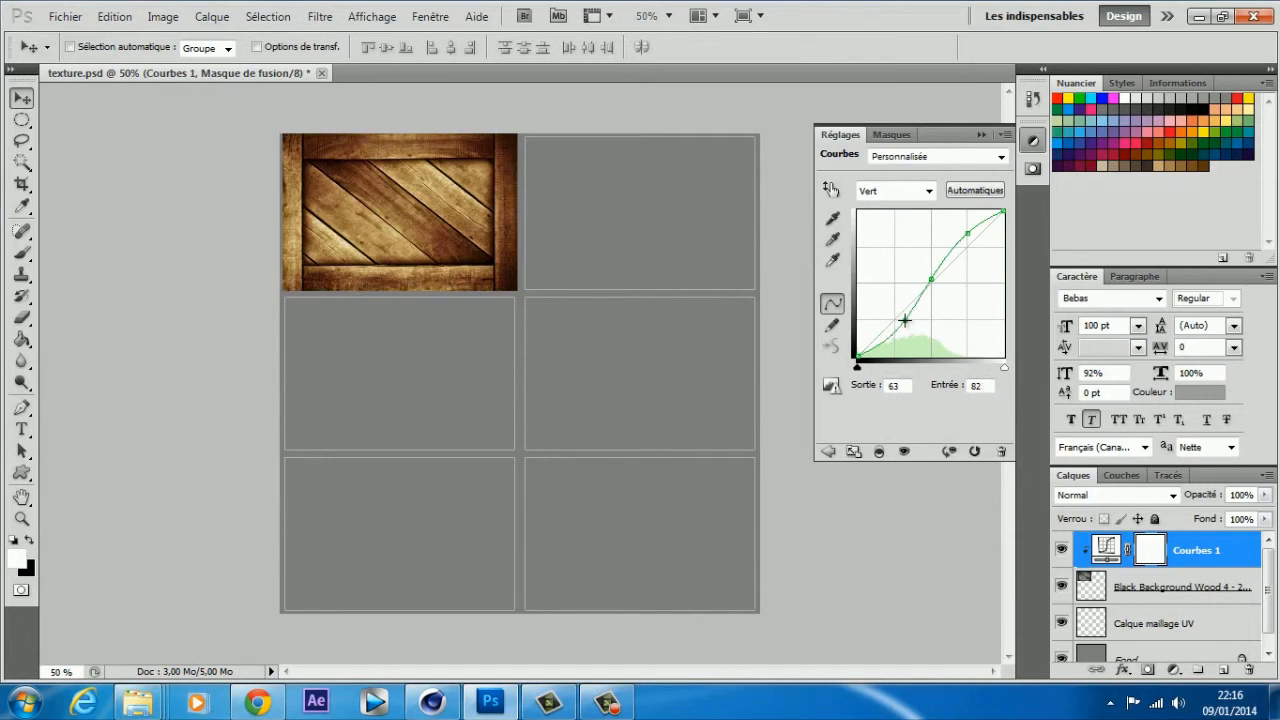
Step: Readjust the red curve's point to input 181, output 217, and the blue curve's point to input 149, output 113
{"action": "left_click", "coordinate": [894, 191]}
{"action": "left_click", "coordinate": [895, 226]}
{"action": "left_click_drag", "start_coordinate": [960, 232], "coordinate": [962, 234]}
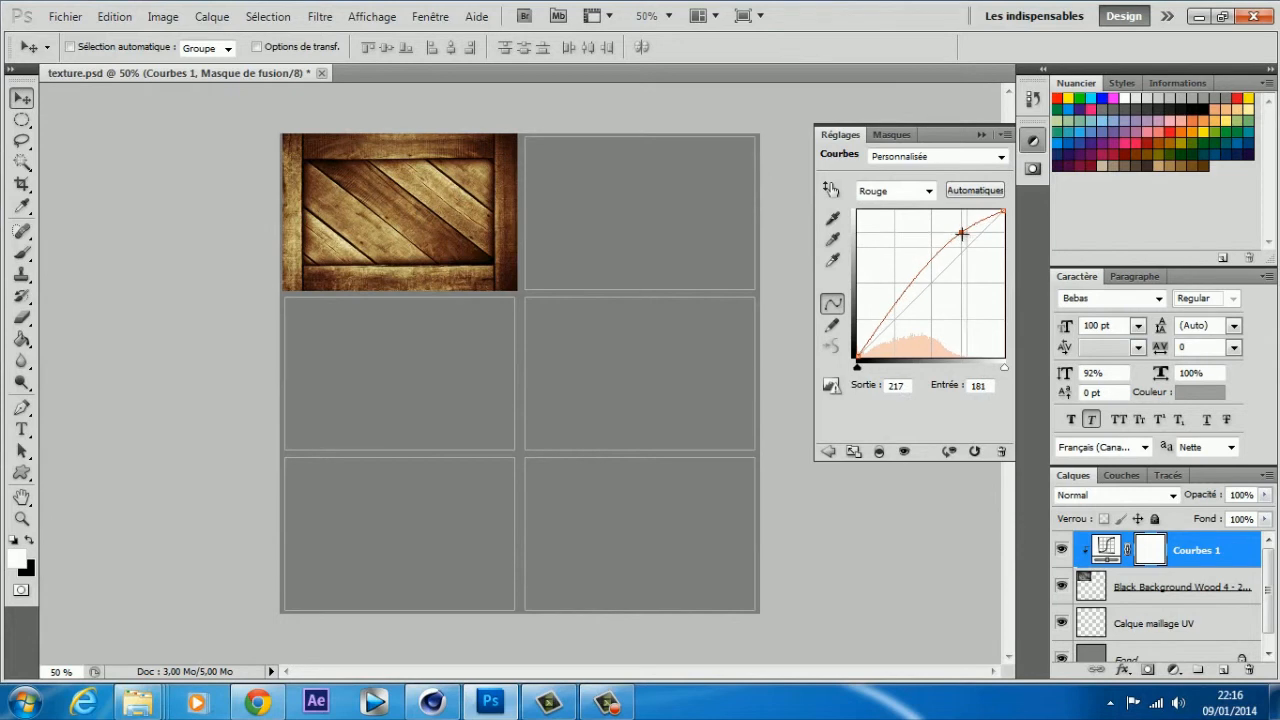
{"action": "left_click", "coordinate": [894, 191]}
{"action": "left_click", "coordinate": [894, 258]}
{"action": "left_click_drag", "start_coordinate": [939, 276], "coordinate": [945, 292]}
Step: Set the red curve's point to input 174, output 212, and select the wood layer
{"action": "left_click", "coordinate": [894, 191]}
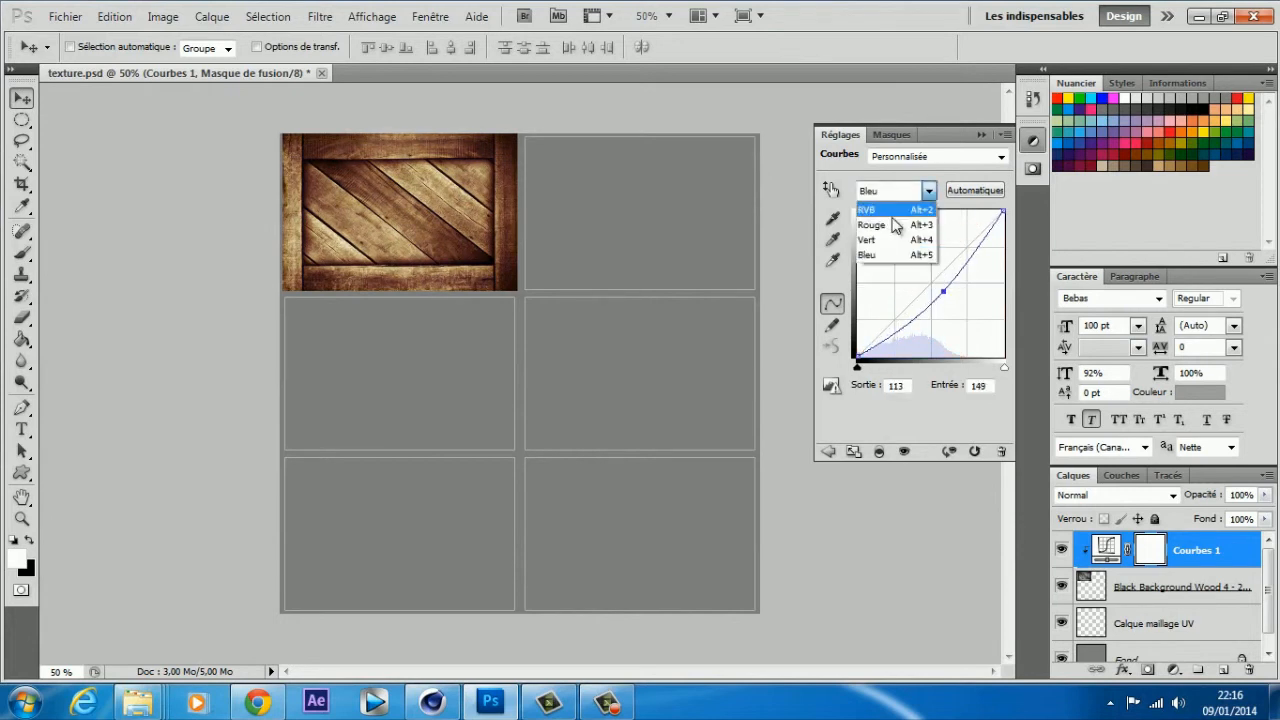
{"action": "left_click", "coordinate": [893, 210]}
{"action": "left_click_drag", "start_coordinate": [960, 232], "coordinate": [956, 235]}
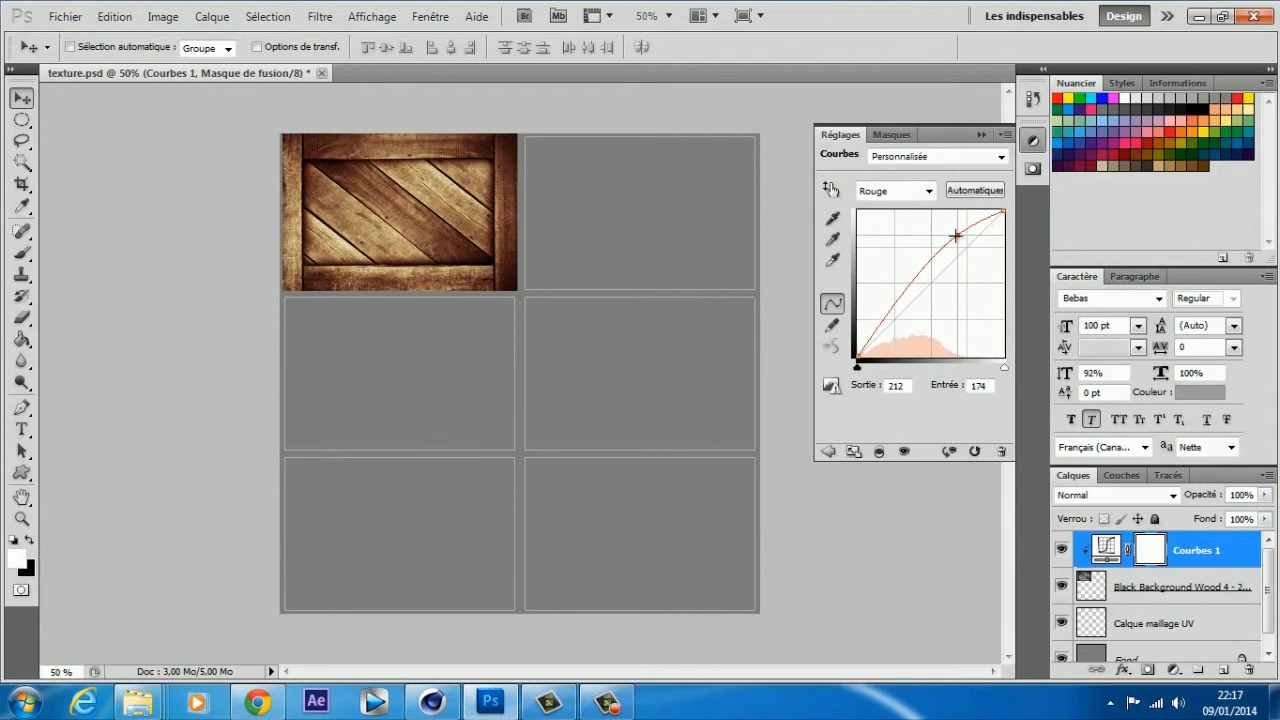
{"action": "left_click", "coordinate": [980, 134]}
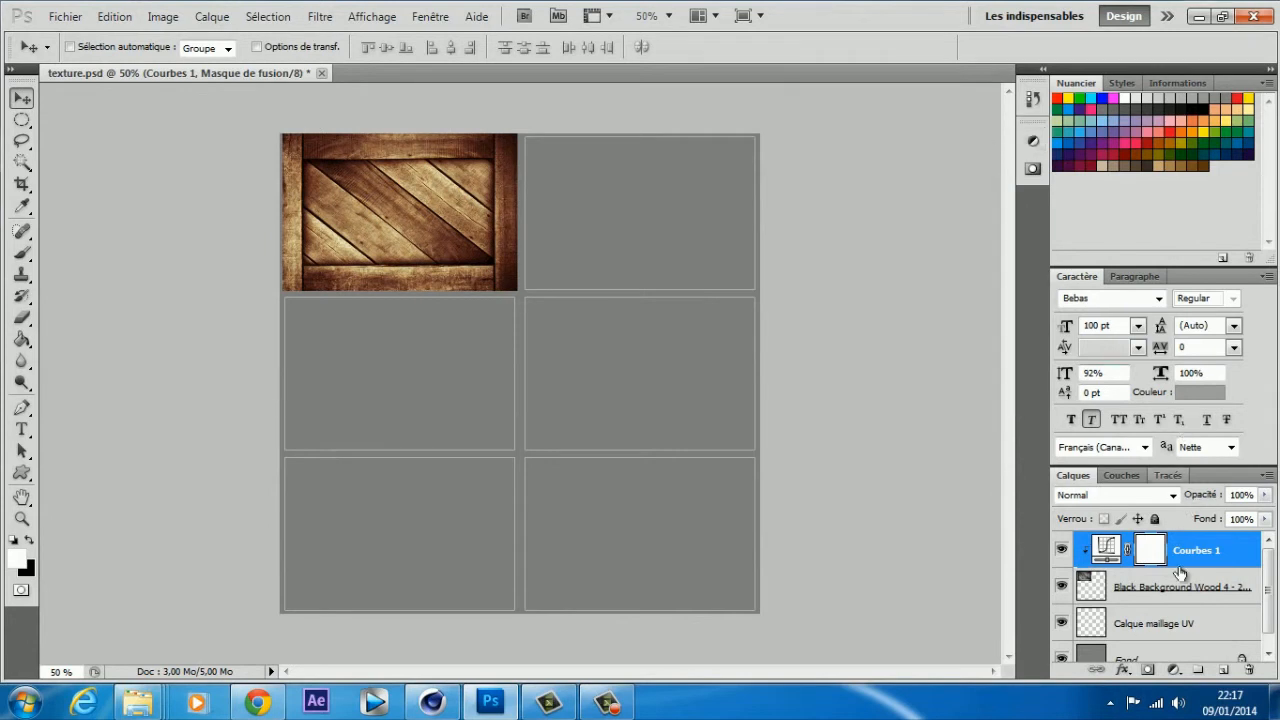
{"action": "left_click", "coordinate": [1096, 594]}
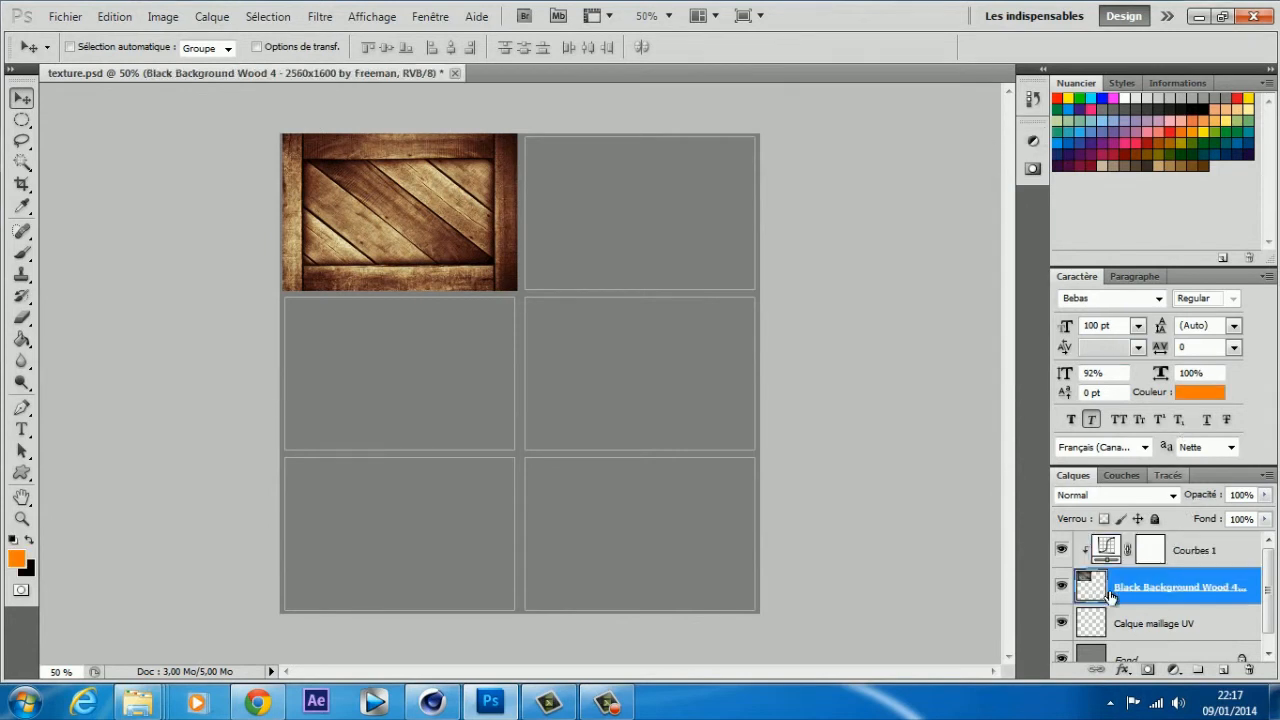
Step: Merge the Courbes 1 adjustment layer with the wood layer beneath it into a single layer
{"action": "left_click", "coordinate": [1222, 562], "text": "shift"}
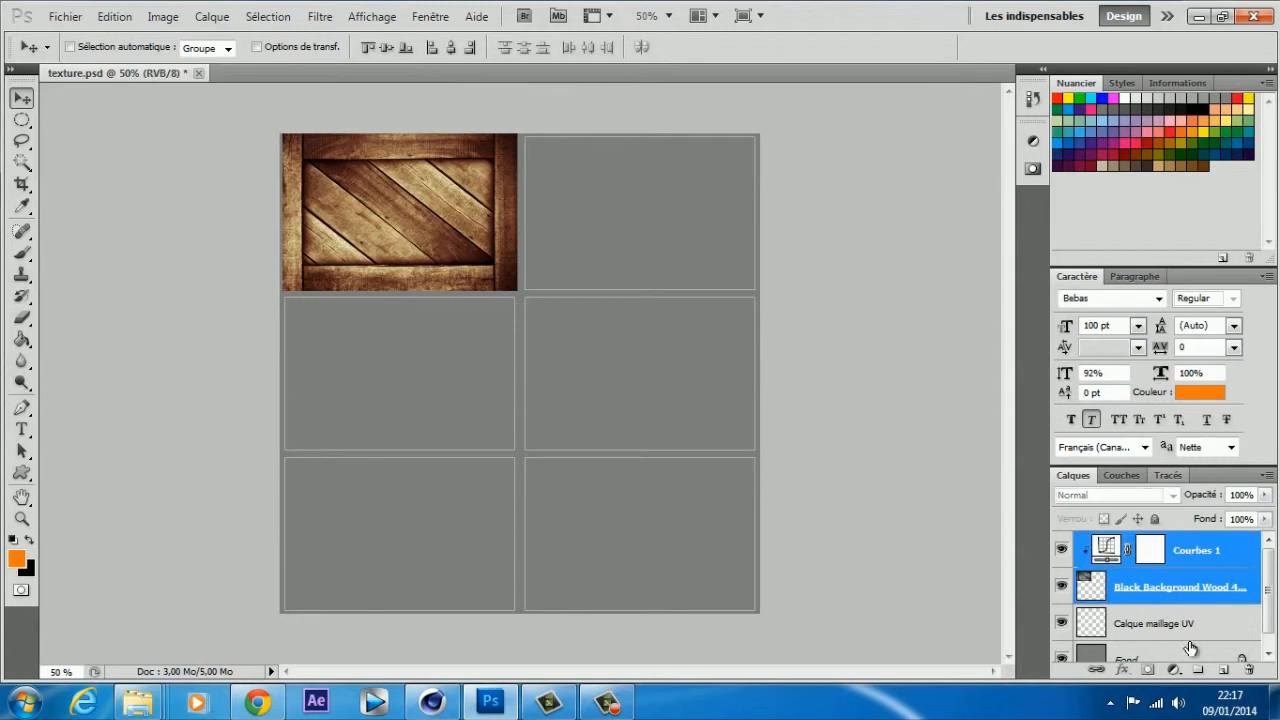
{"action": "right_click", "coordinate": [1198, 568]}
{"action": "left_click", "coordinate": [1040, 502]}
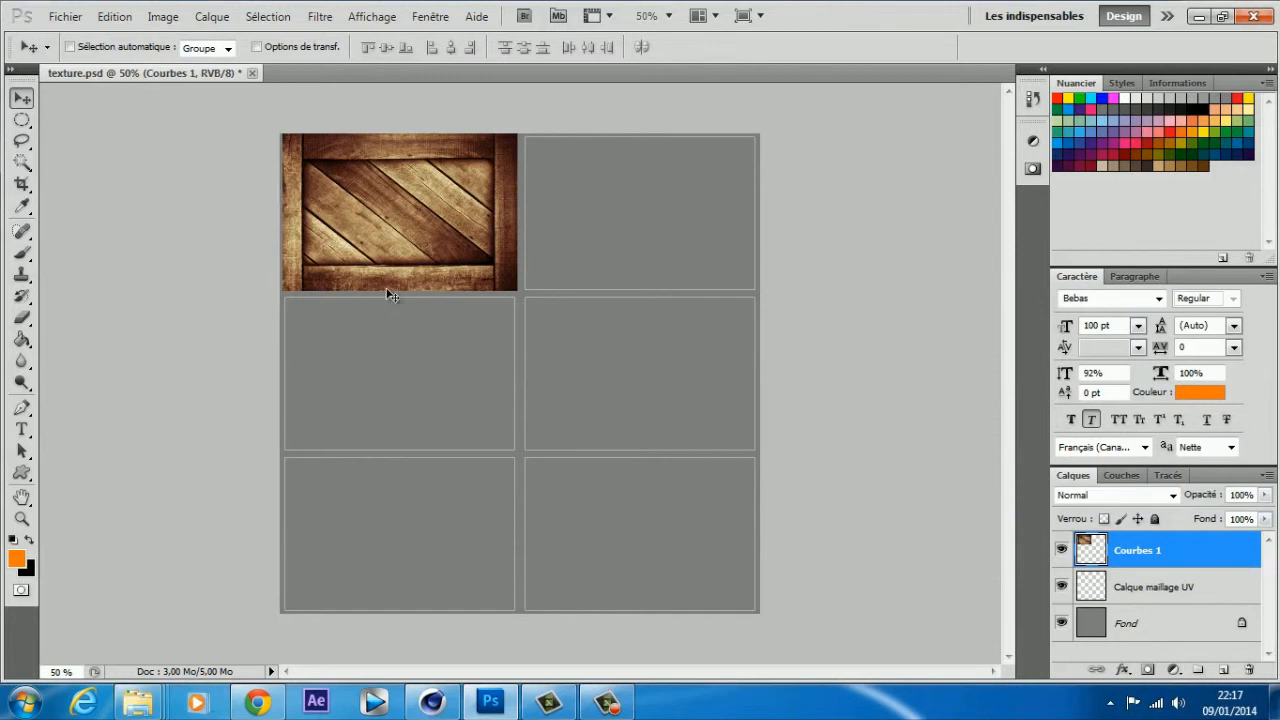
{"action": "left_click_drag", "start_coordinate": [367, 217], "coordinate": [550, 407]}
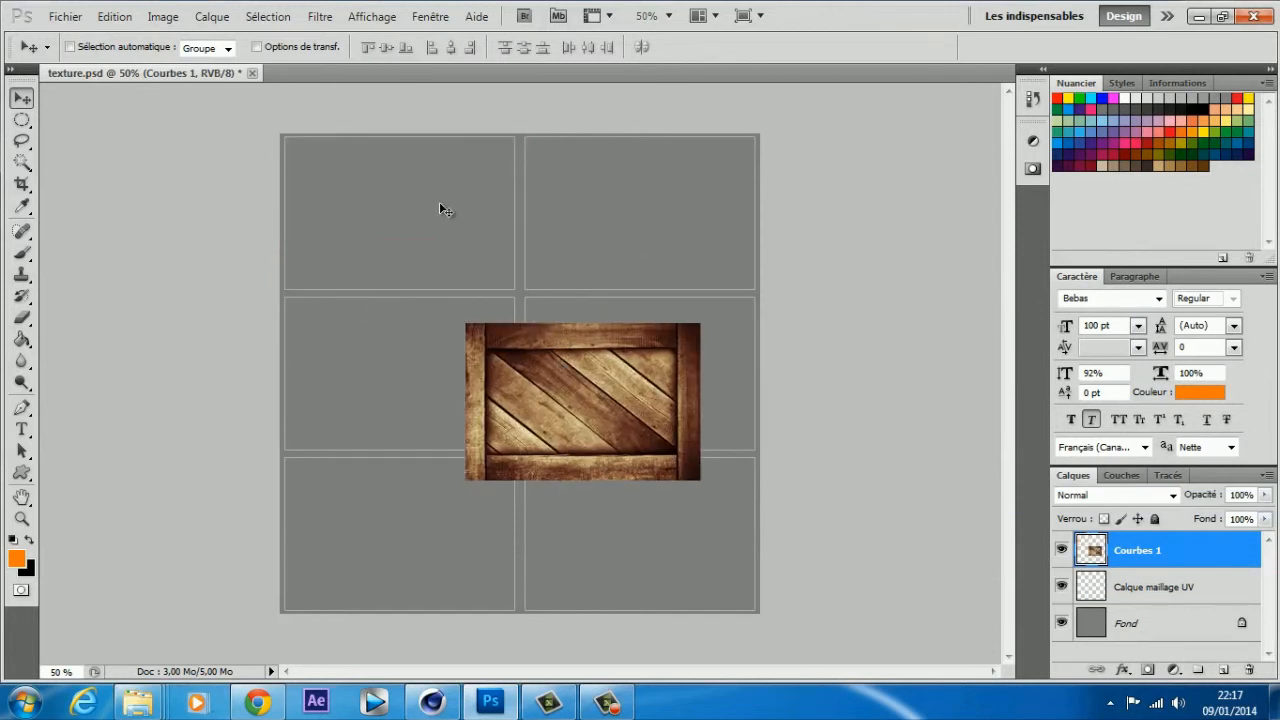
{"action": "key", "text": "ctrl+z"}
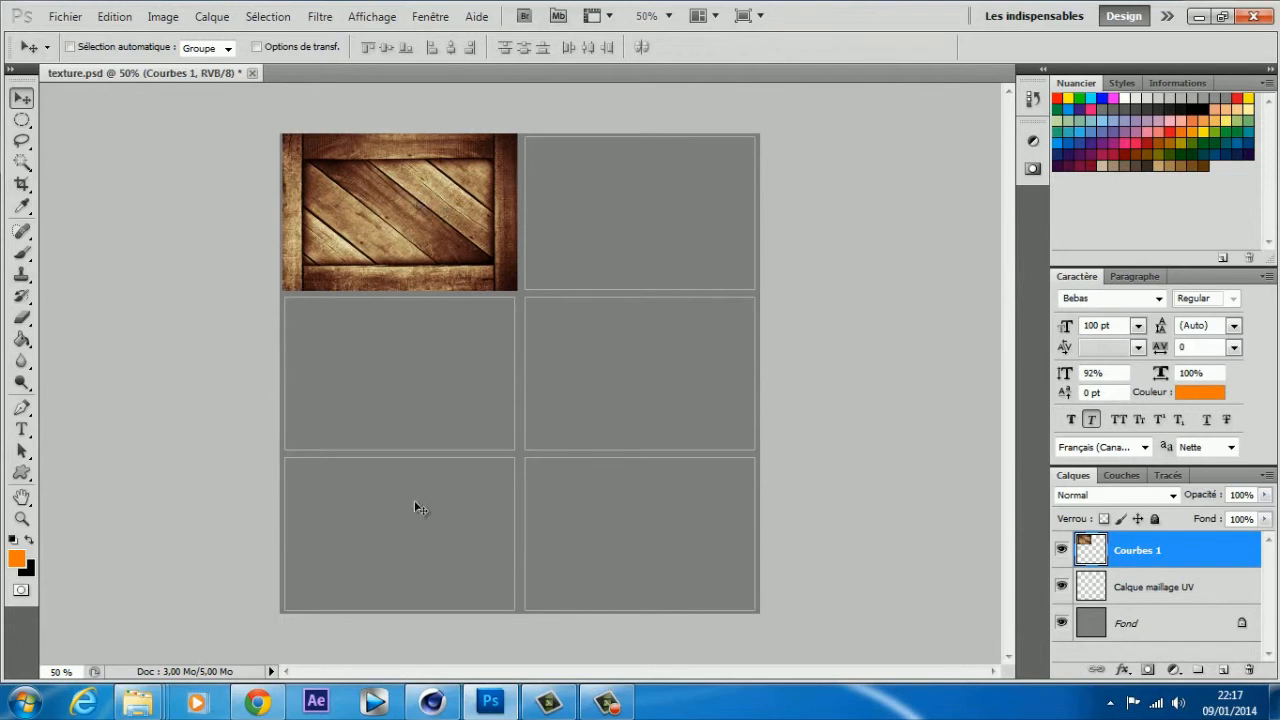
{"action": "right_click", "coordinate": [1192, 562]}
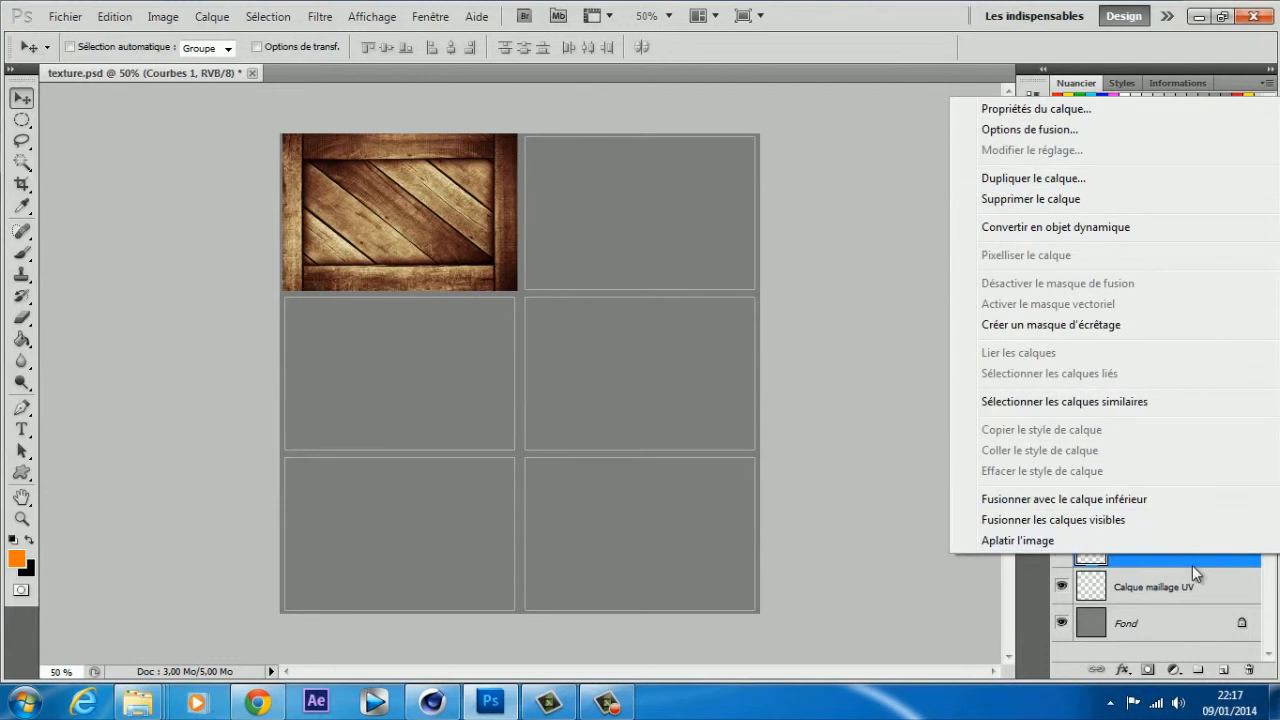
{"action": "left_click", "coordinate": [1196, 566]}
Step: Duplicate the merged crate layer Courbes 1 five times
{"action": "key", "text": "ctrl+j"}
{"action": "key", "text": "ctrl+j"}
{"action": "key", "text": "ctrl+j"}
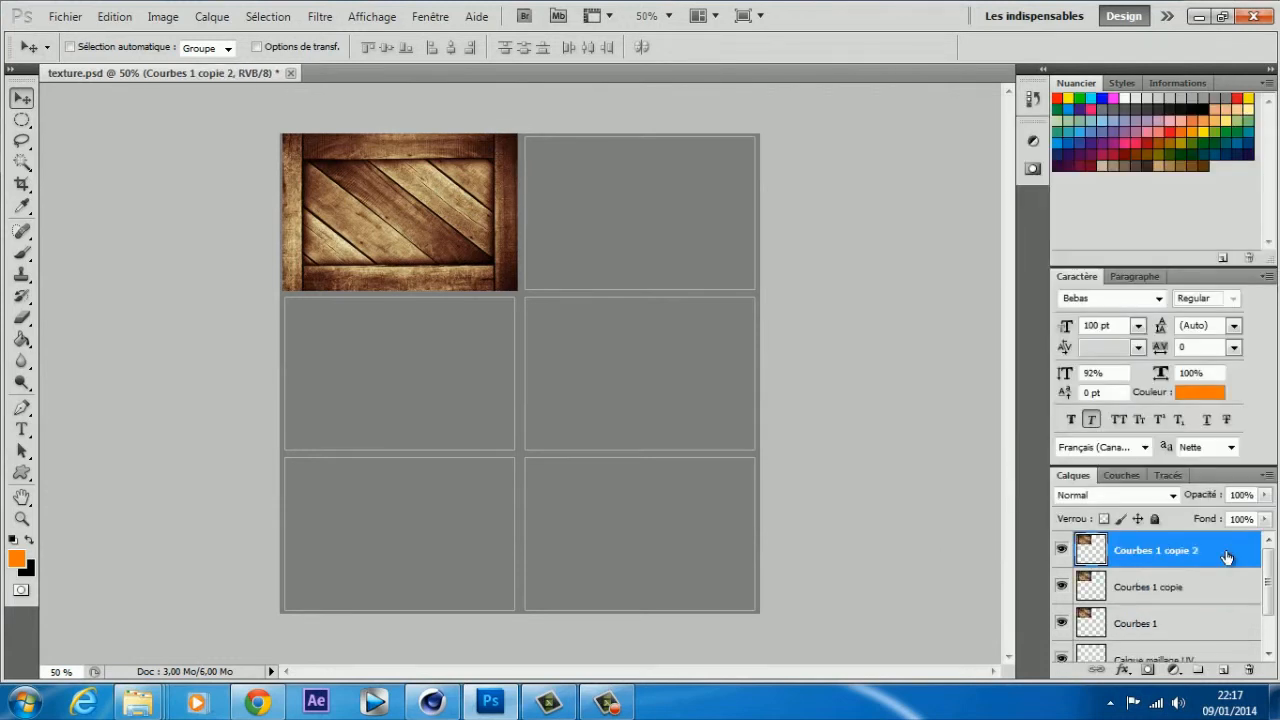
{"action": "key", "text": "ctrl+j"}
Step: Place the first crate copy over the middle-left UV cell and the second copy over the bottom-left cell
{"action": "scroll", "coordinate": [1200, 565], "scroll_direction": "down", "scroll_amount": 2}
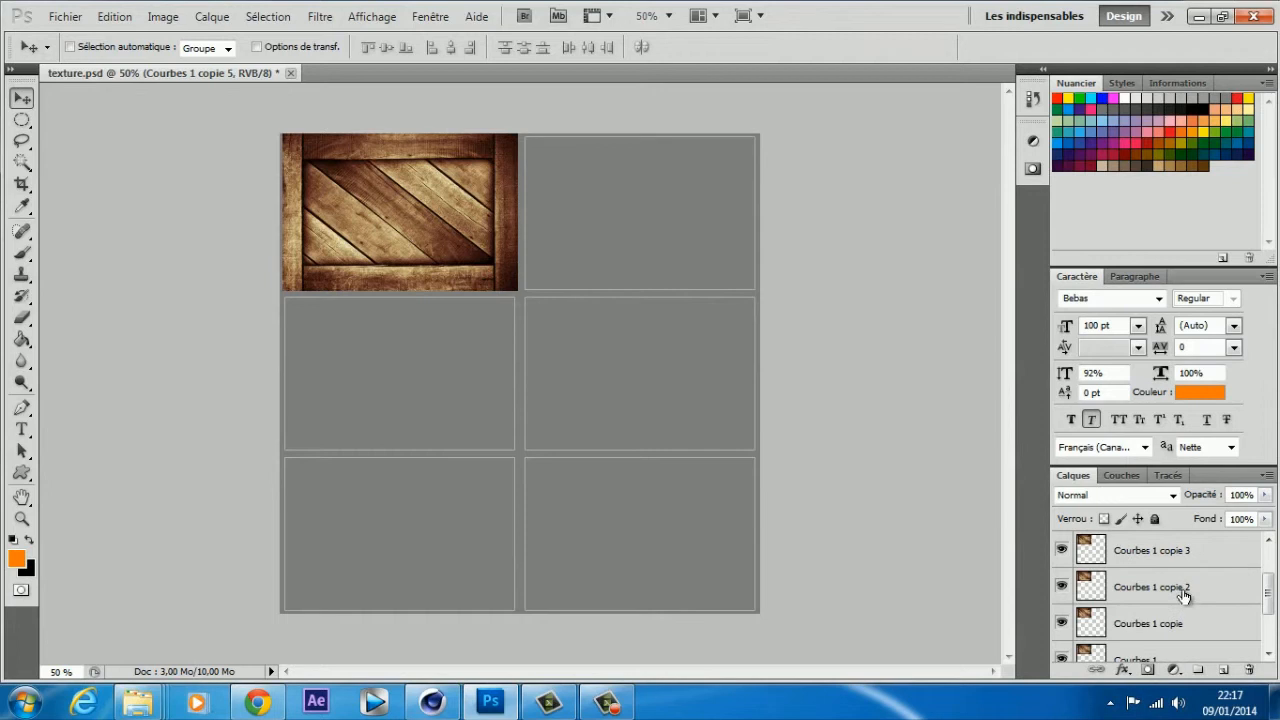
{"action": "scroll", "coordinate": [1188, 615], "scroll_direction": "down", "scroll_amount": 1}
{"action": "left_click", "coordinate": [1180, 590]}
{"action": "left_click_drag", "start_coordinate": [432, 240], "coordinate": [437, 400]}
{"action": "left_click", "coordinate": [1150, 550]}
{"action": "left_click_drag", "start_coordinate": [440, 245], "coordinate": [431, 556]}
{"action": "key", "text": "Right"}
Step: Move the third crate copy over the top-right UV cell and nudge it into alignment
{"action": "scroll", "coordinate": [1165, 590], "scroll_direction": "up", "scroll_amount": 3}
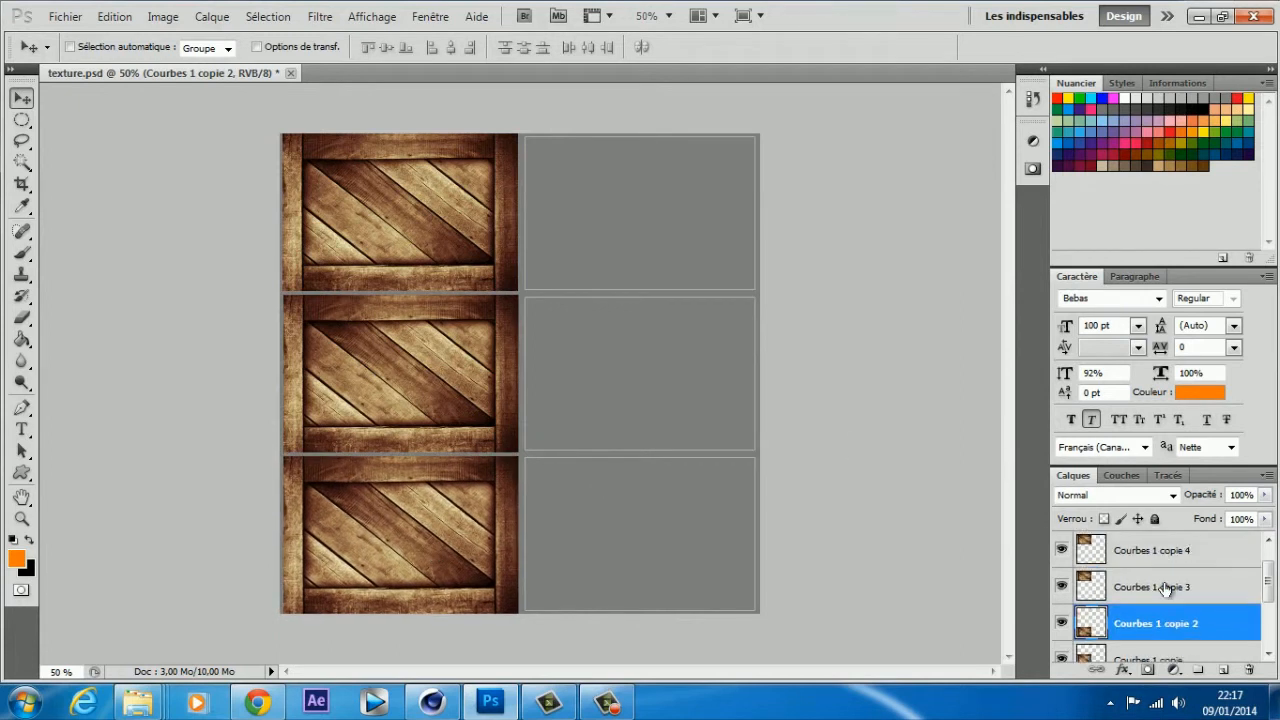
{"action": "left_click", "coordinate": [1165, 617]}
{"action": "left_click_drag", "start_coordinate": [426, 182], "coordinate": [654, 188]}
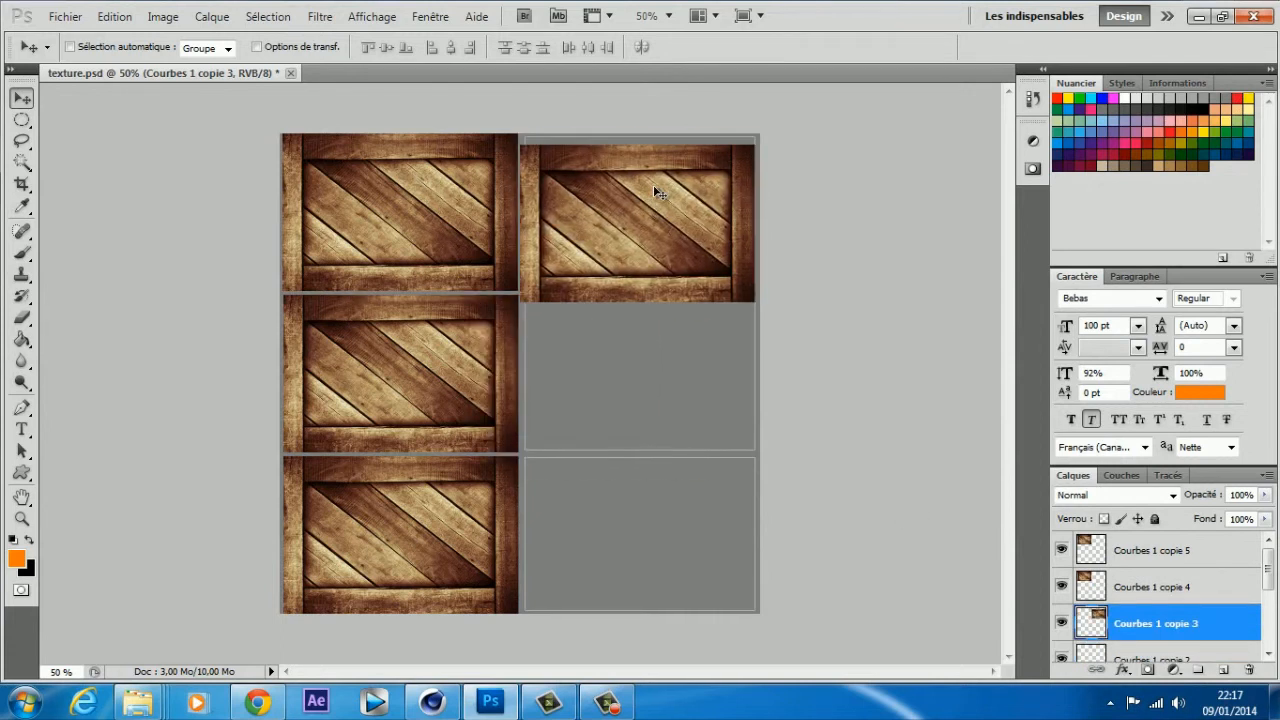
{"action": "key", "text": "Up"}
{"action": "key", "text": "Up"}
{"action": "key", "text": "Up"}
{"action": "key", "text": "Up"}
{"action": "key", "text": "Up"}
{"action": "key", "text": "Up"}
{"action": "key", "text": "Up"}
{"action": "key", "text": "Up"}
{"action": "key", "text": "Up"}
{"action": "key", "text": "Up"}
{"action": "key", "text": "Up"}
{"action": "key", "text": "Up"}
{"action": "key", "text": "Up"}
{"action": "key", "text": "Up"}
{"action": "key", "text": "Up"}
{"action": "key", "text": "Up"}
{"action": "key", "text": "Up"}
{"action": "key", "text": "Up"}
{"action": "key", "text": "Right"}
{"action": "key", "text": "Right"}
{"action": "key", "text": "Right"}
{"action": "key", "text": "Right"}
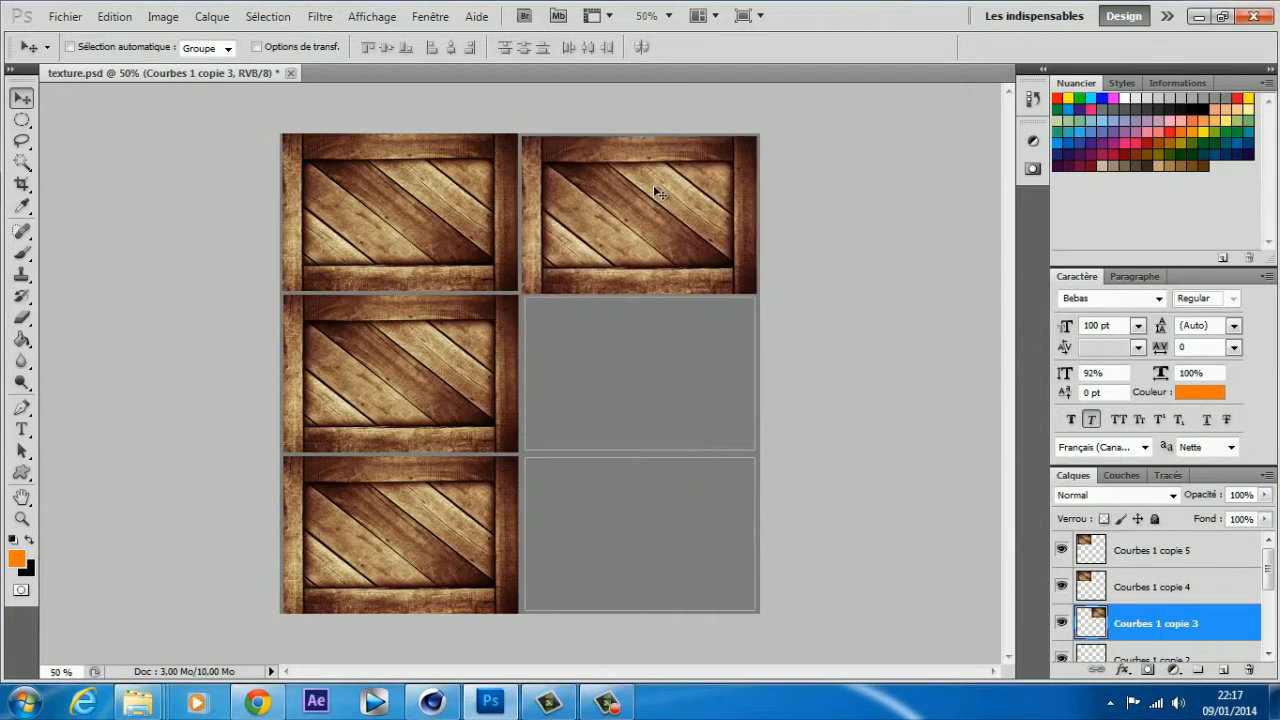
{"action": "key", "text": "Left"}
{"action": "key", "text": "Left"}
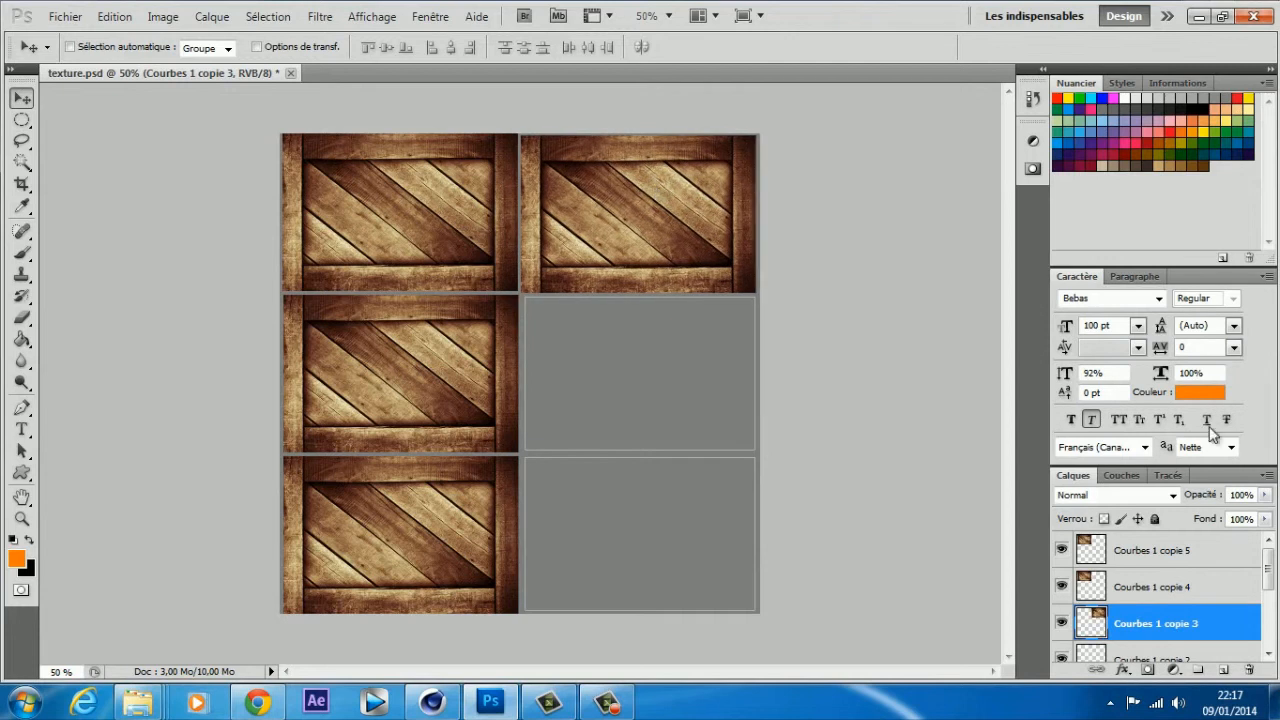
Step: Place the fourth crate copy over the middle-right UV cell and realign the third copy with the top row
{"action": "left_click", "coordinate": [1165, 596]}
{"action": "left_click_drag", "start_coordinate": [367, 188], "coordinate": [607, 347]}
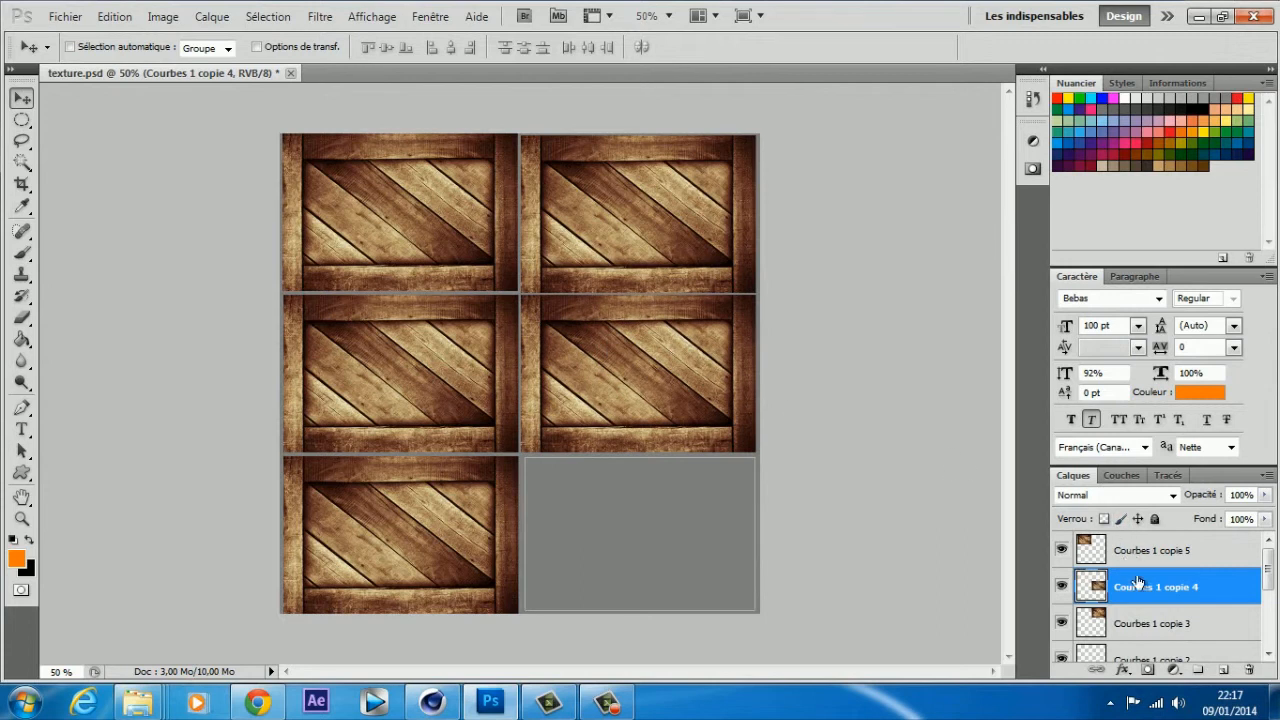
{"action": "left_click", "coordinate": [1155, 623]}
{"action": "left_click_drag", "start_coordinate": [624, 238], "coordinate": [619, 230]}
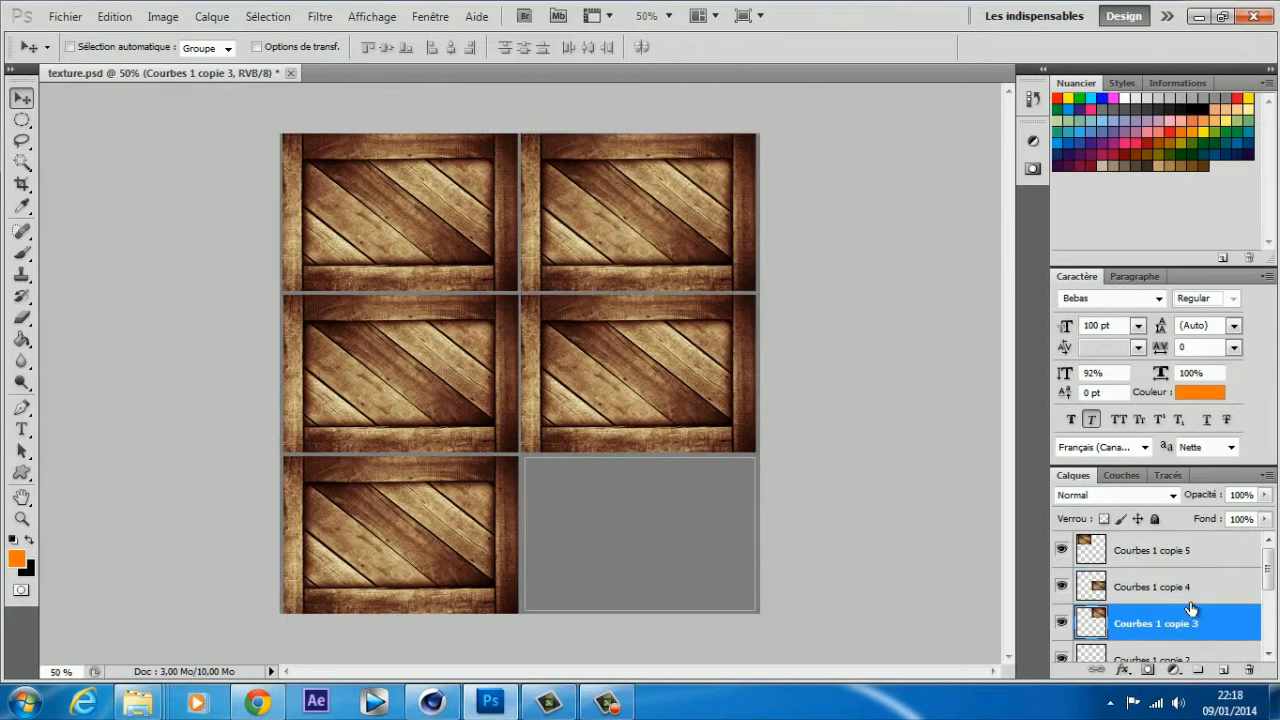
Step: Place the fifth crate copy over the bottom-right UV cell and nudge it down into alignment
{"action": "left_click", "coordinate": [1165, 552]}
{"action": "left_click_drag", "start_coordinate": [801, 450], "coordinate": [661, 592]}
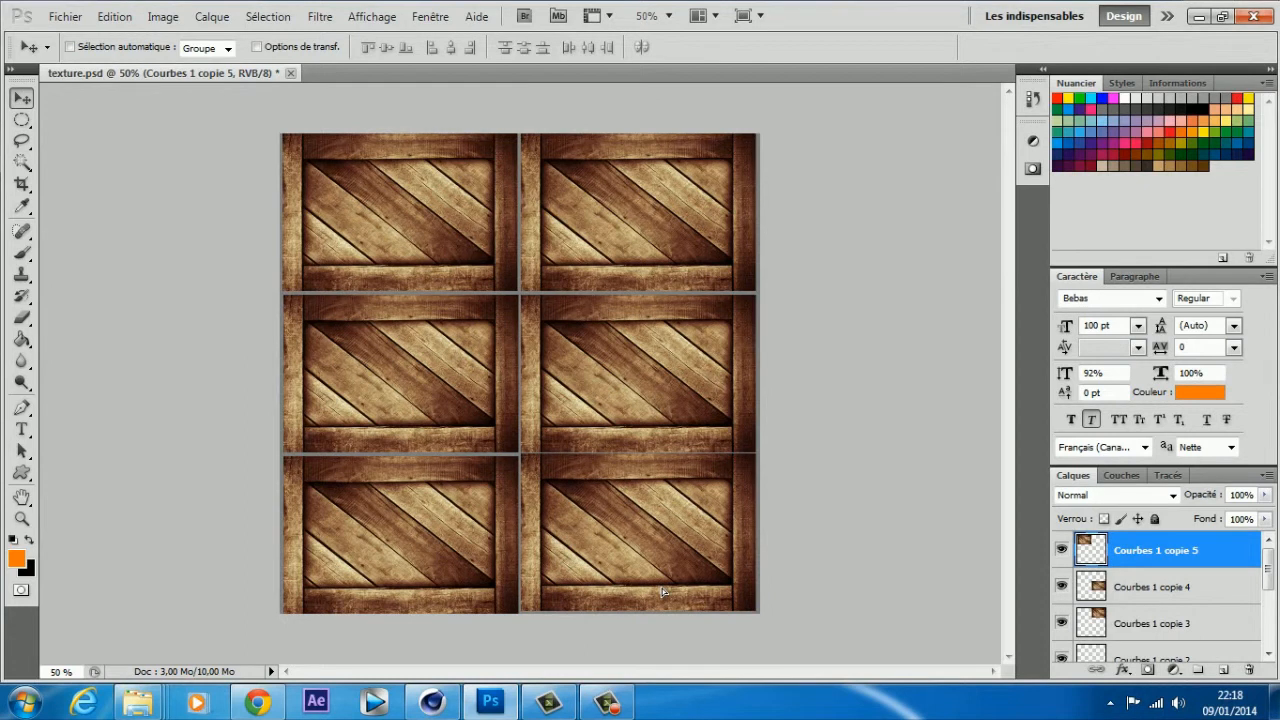
{"action": "key", "text": "Down"}
{"action": "key", "text": "Down"}
{"action": "key", "text": "Down"}
{"action": "key", "text": "Down"}
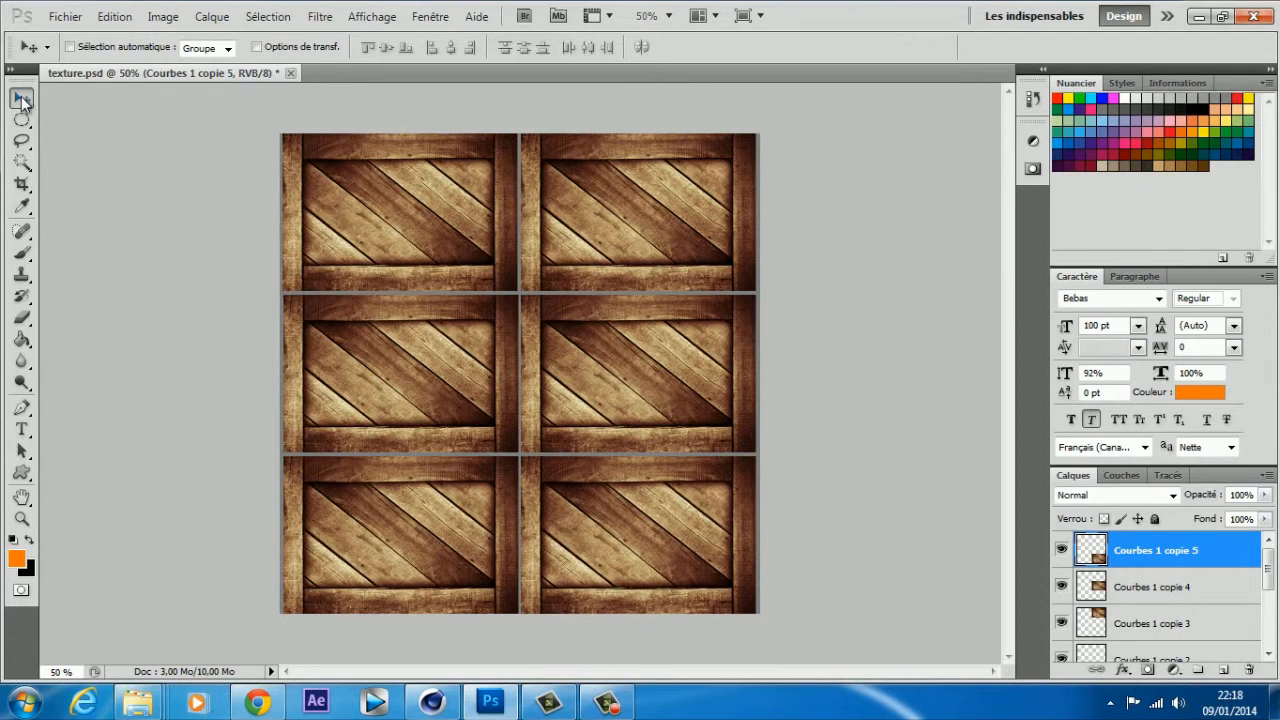
Step: Bring the Calque maillage UV layer to the front of the layer stack and hide it
{"action": "left_click_drag", "start_coordinate": [1095, 558], "coordinate": [1159, 555]}
{"action": "scroll", "coordinate": [1164, 576], "scroll_direction": "up", "scroll_amount": 2}
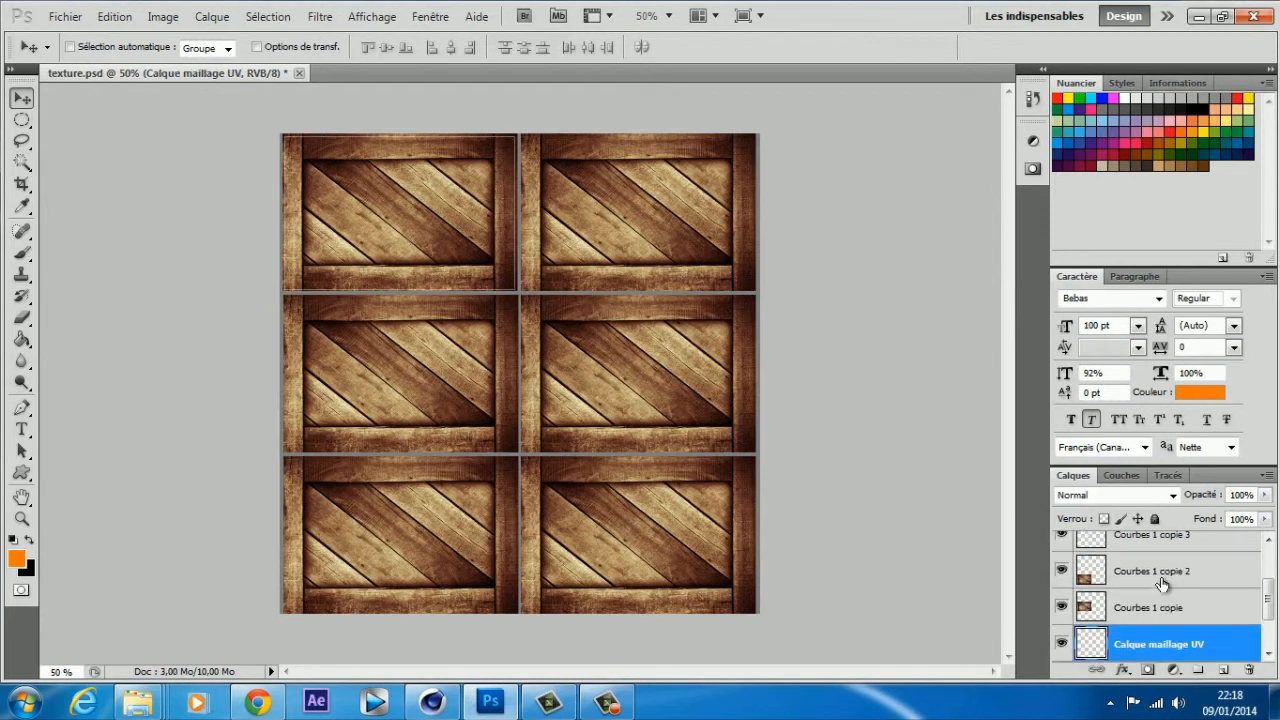
{"action": "left_click_drag", "start_coordinate": [1156, 638], "coordinate": [1140, 543]}
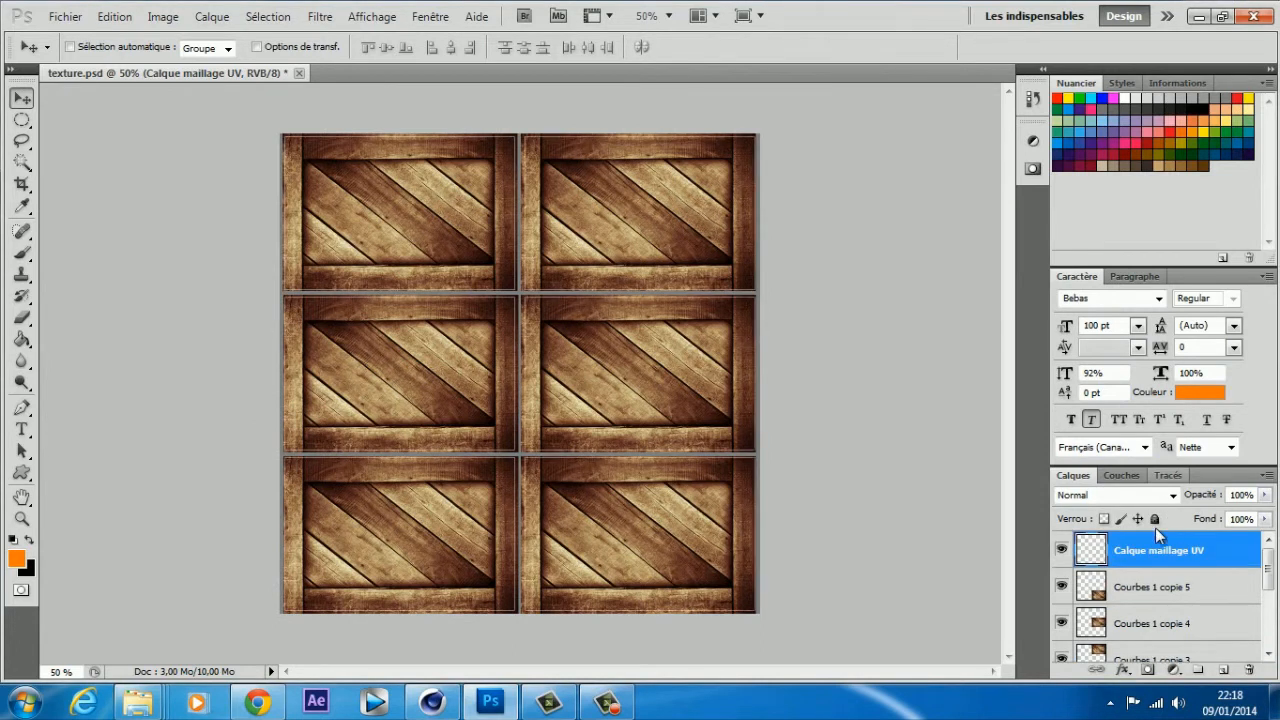
{"action": "scroll", "coordinate": [1157, 575], "scroll_direction": "down", "scroll_amount": 3}
{"action": "scroll", "coordinate": [1157, 575], "scroll_direction": "up", "scroll_amount": 3}
{"action": "left_click", "coordinate": [1062, 553]}
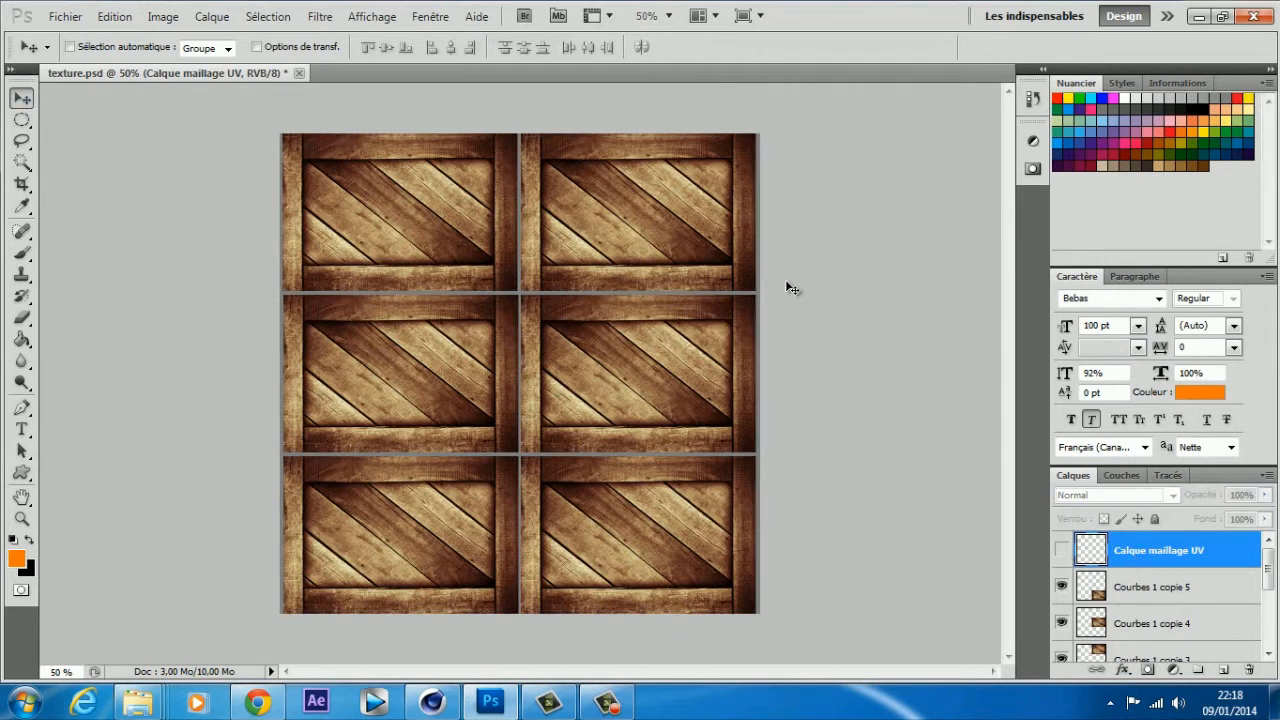
Step: Export the texture through video rendering as a 1024 x 1024 PNG image sequence named "texture couleur"
{"action": "left_click", "coordinate": [66, 16]}
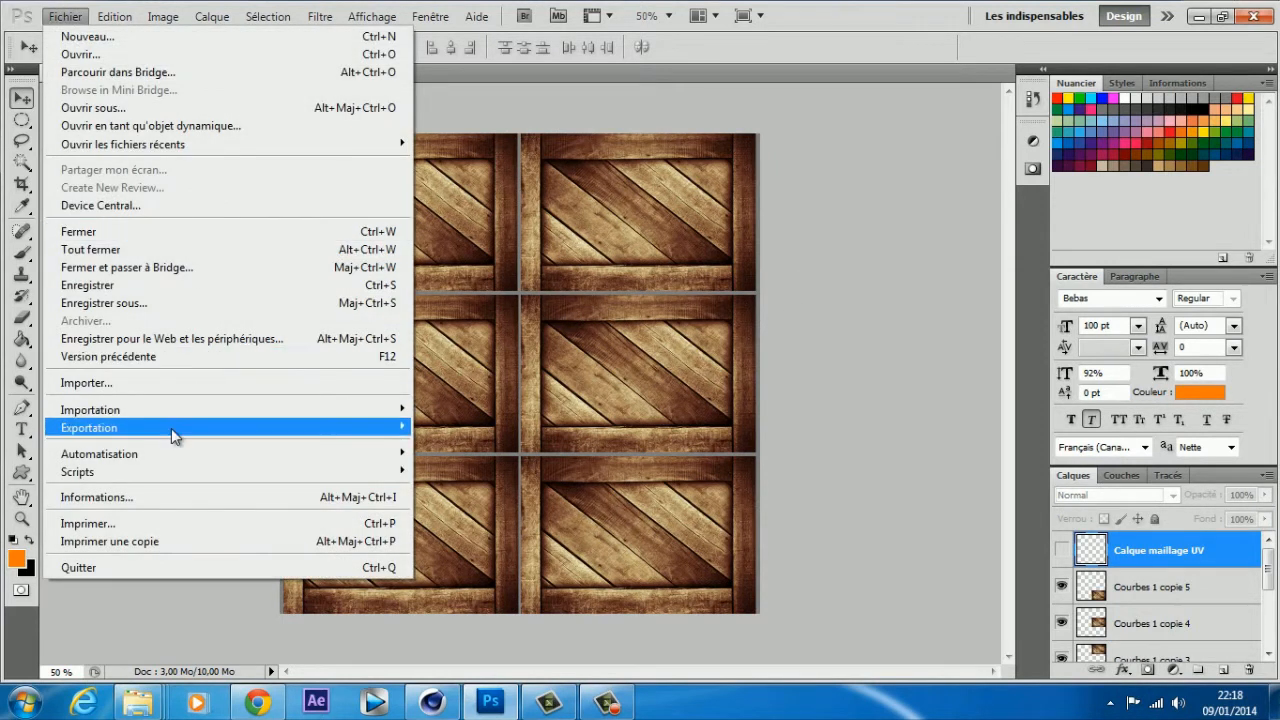
{"action": "mouse_move", "coordinate": [171, 430]}
{"action": "left_click", "coordinate": [470, 480]}
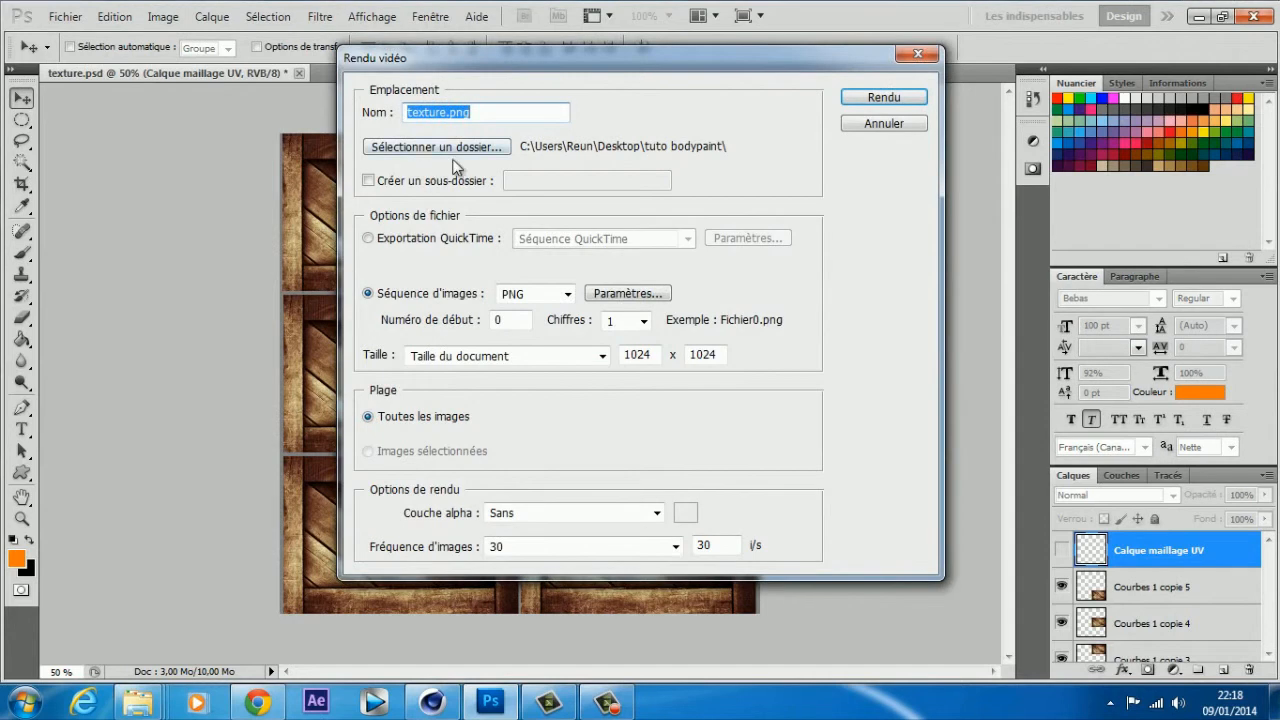
{"action": "left_click", "coordinate": [441, 113]}
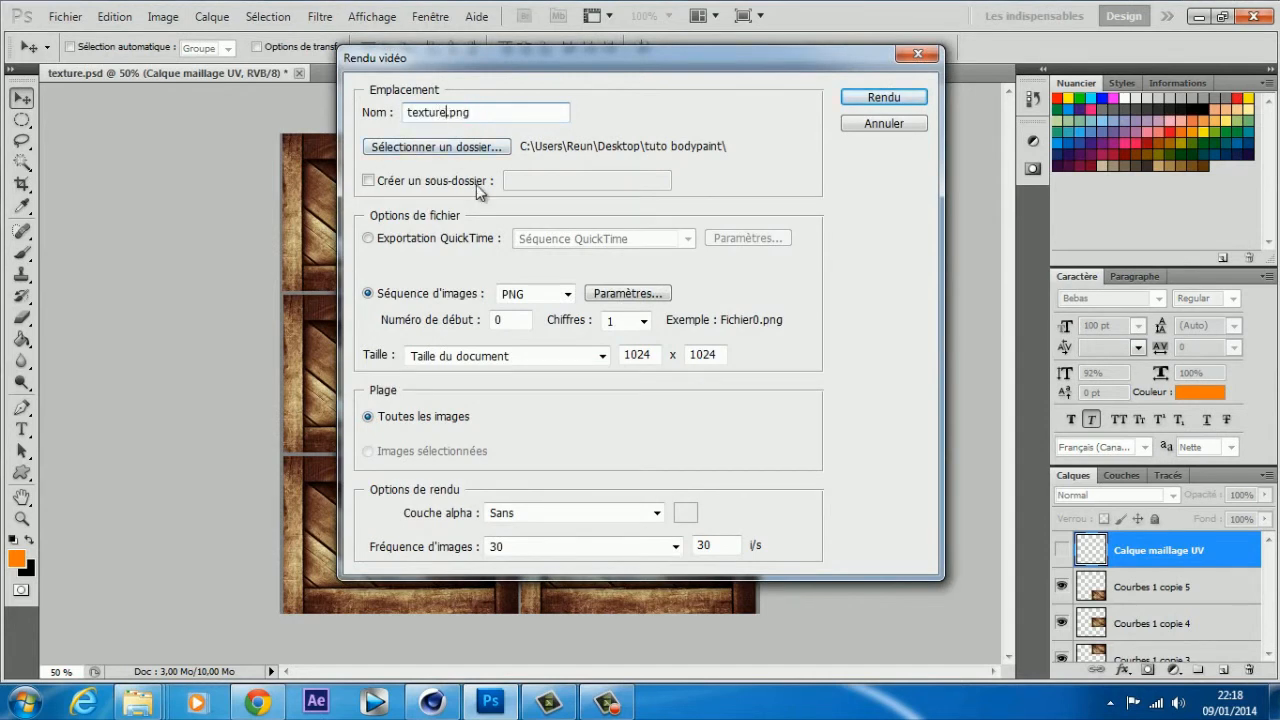
{"action": "type", "text": "couleur"}
{"action": "key", "text": "Return"}
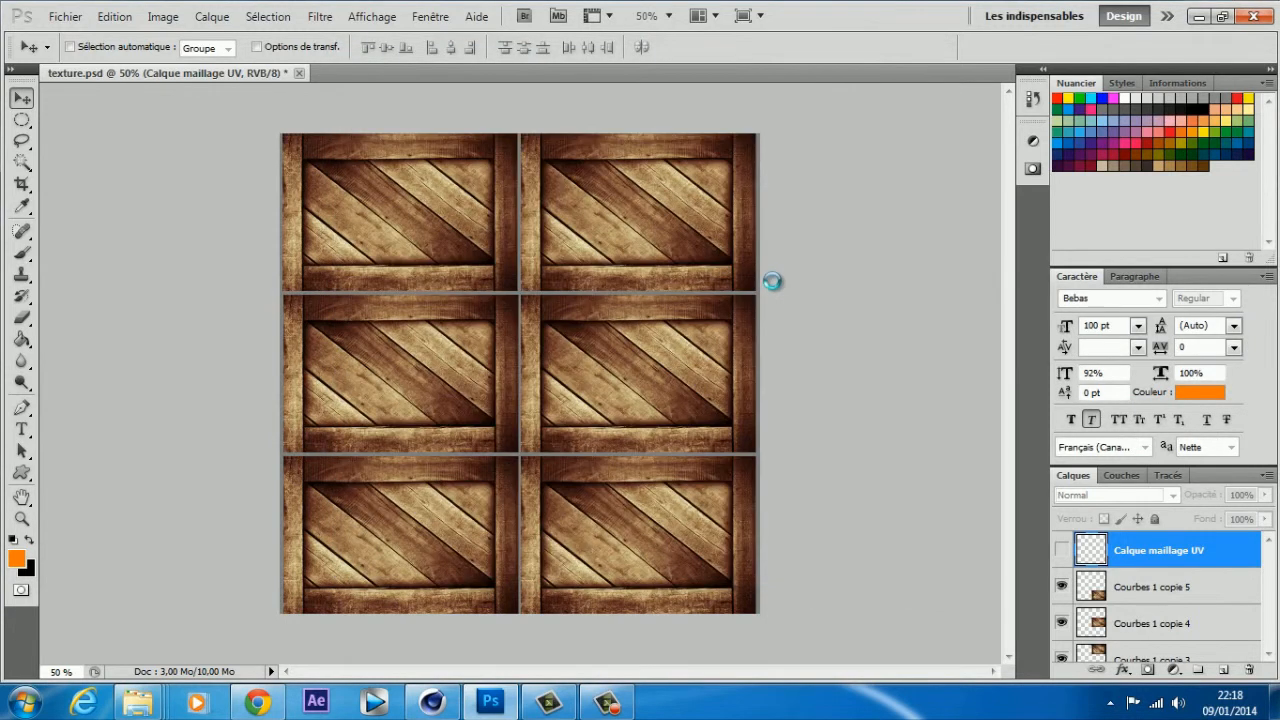
Step: Switch to CINEMA 4D, change the interface layout to Standard and activate the Live Selection tool
{"action": "left_click", "coordinate": [435, 701]}
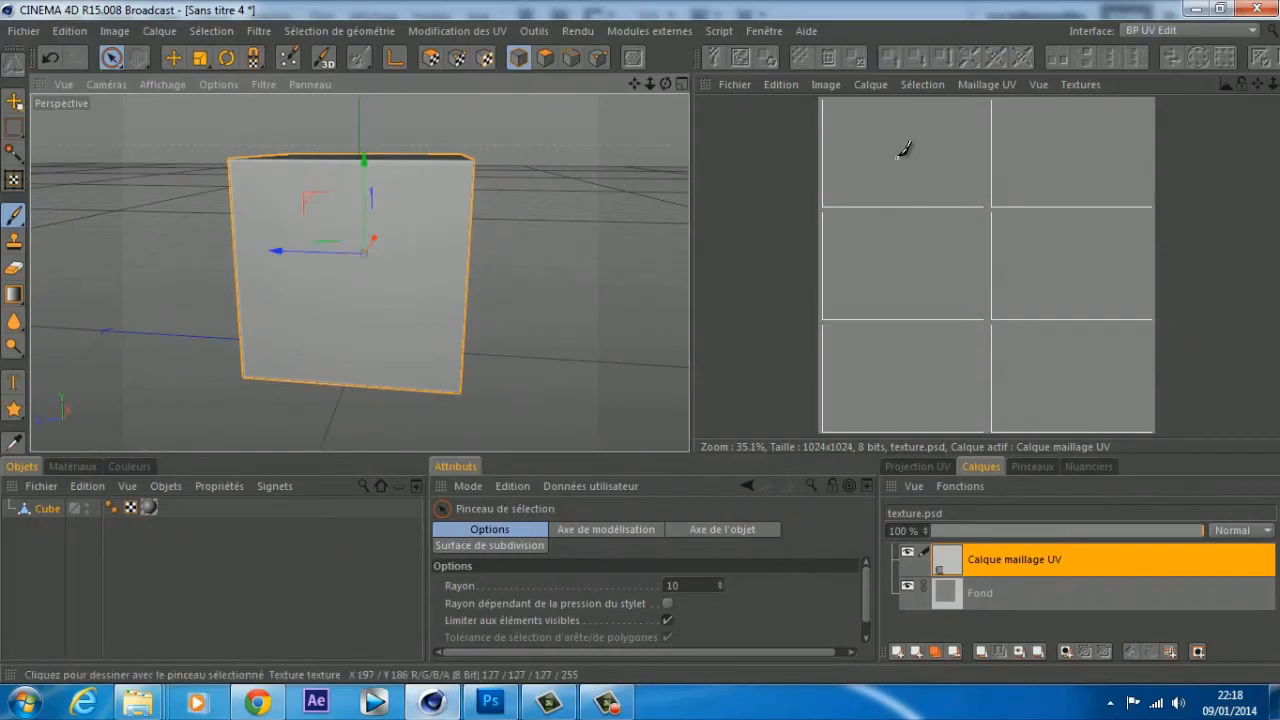
{"action": "left_click", "coordinate": [1163, 33]}
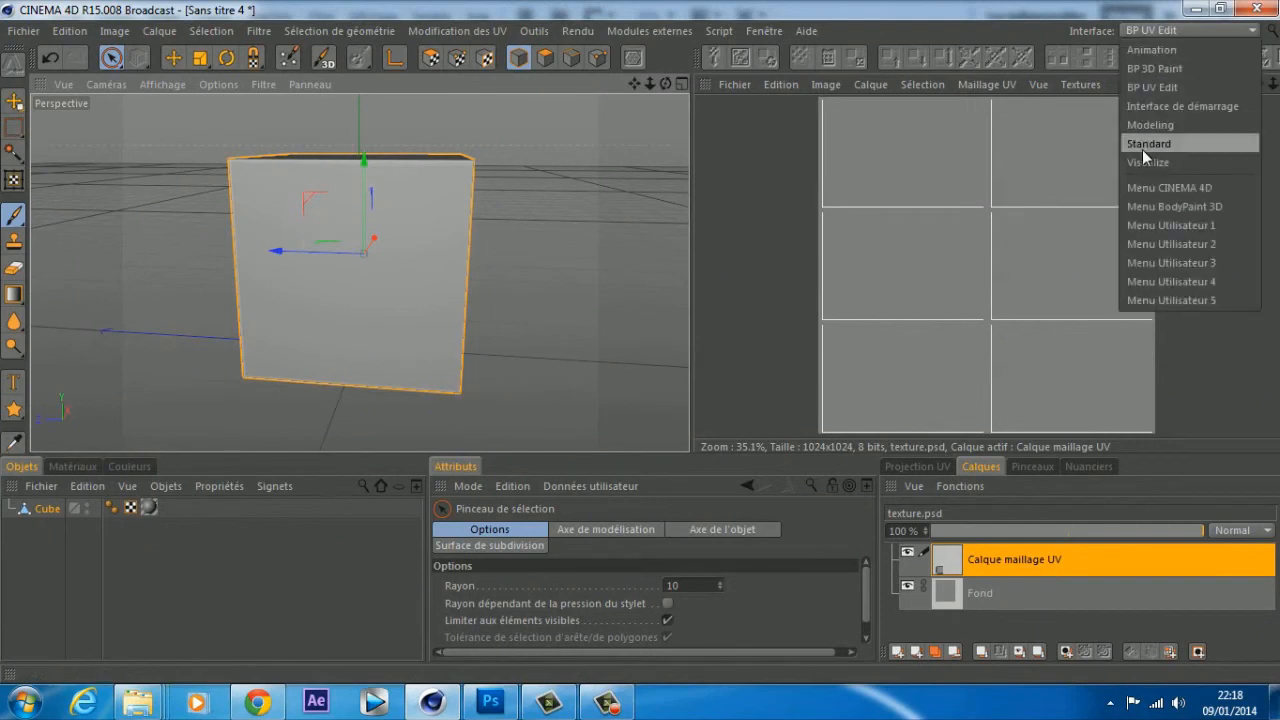
{"action": "left_click", "coordinate": [1150, 143]}
{"action": "left_click", "coordinate": [100, 61]}
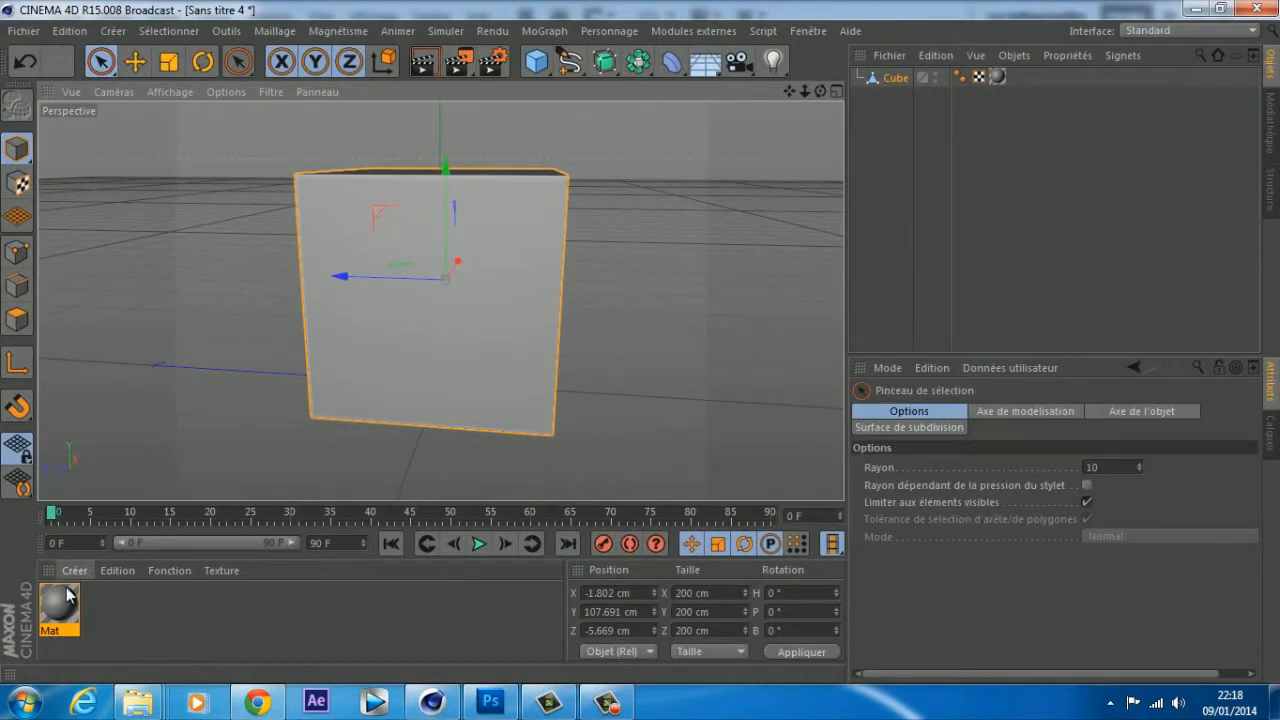
Step: Load texture couleur 0.png into the Mat material's color channel and accept copying the image to the project location
{"action": "double_click", "coordinate": [59, 603]}
{"action": "left_click", "coordinate": [340, 355]}
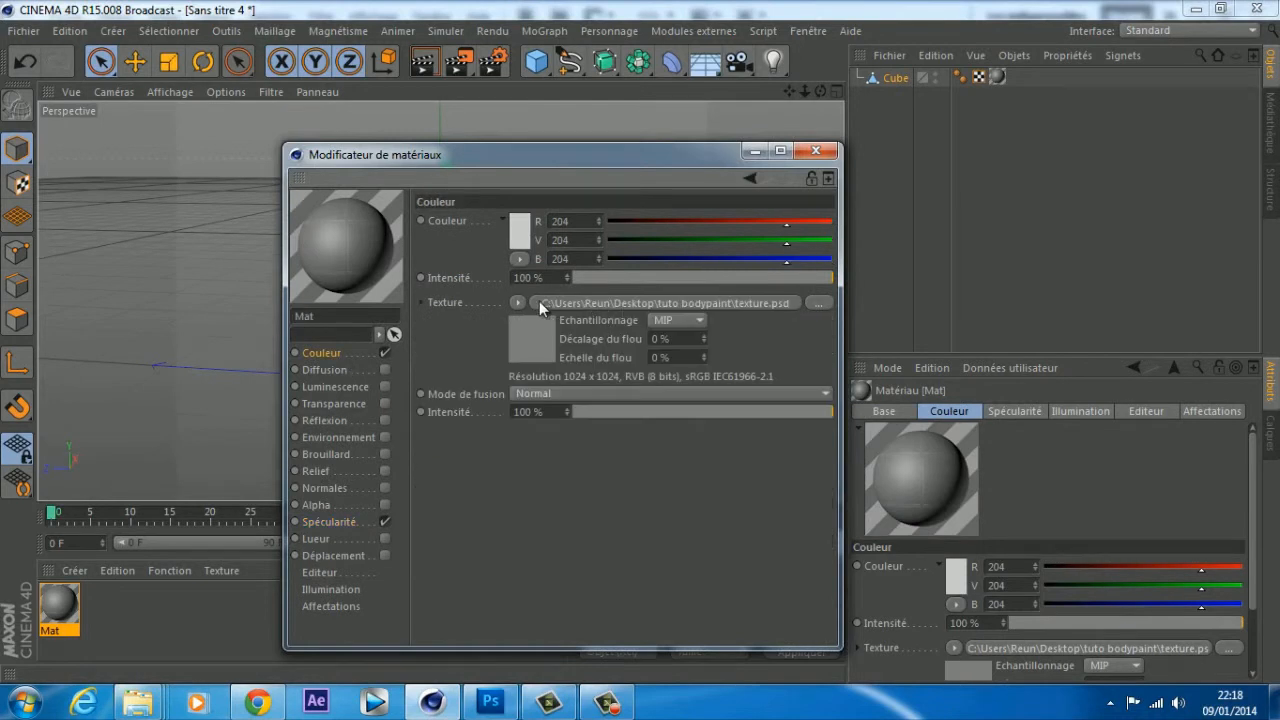
{"action": "left_click", "coordinate": [818, 303]}
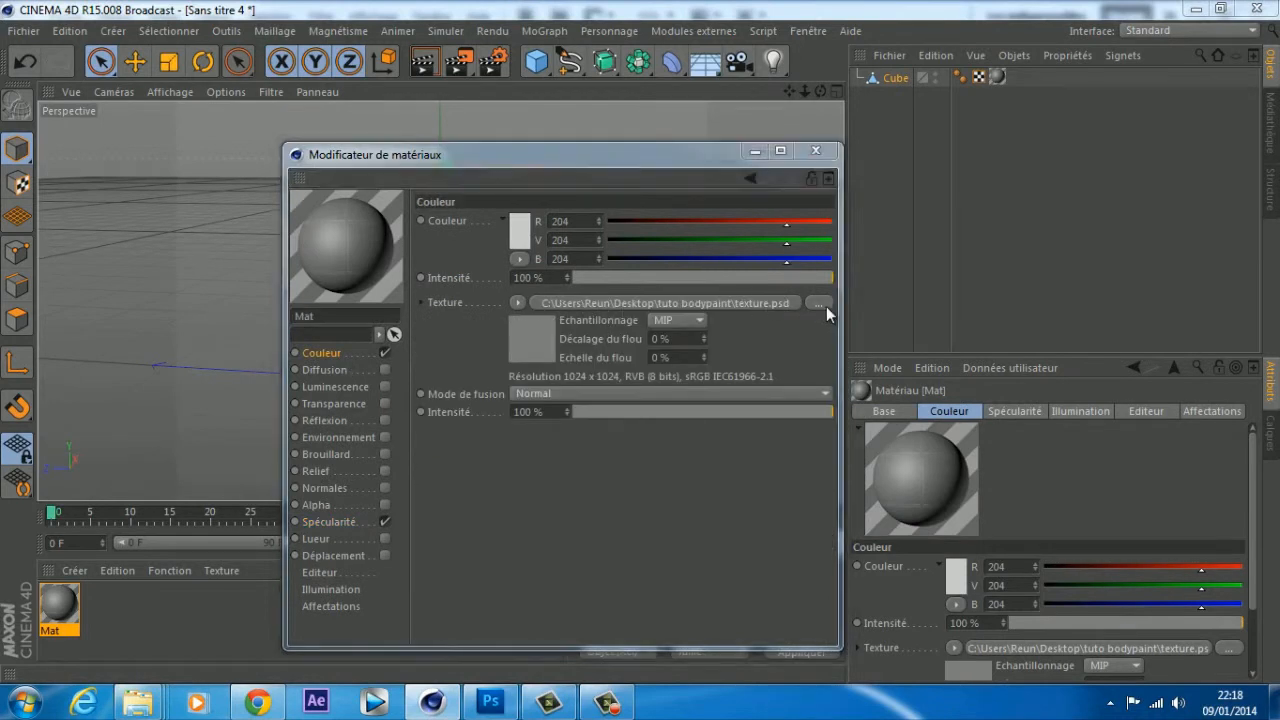
{"action": "left_click", "coordinate": [628, 298]}
{"action": "double_click", "coordinate": [628, 298]}
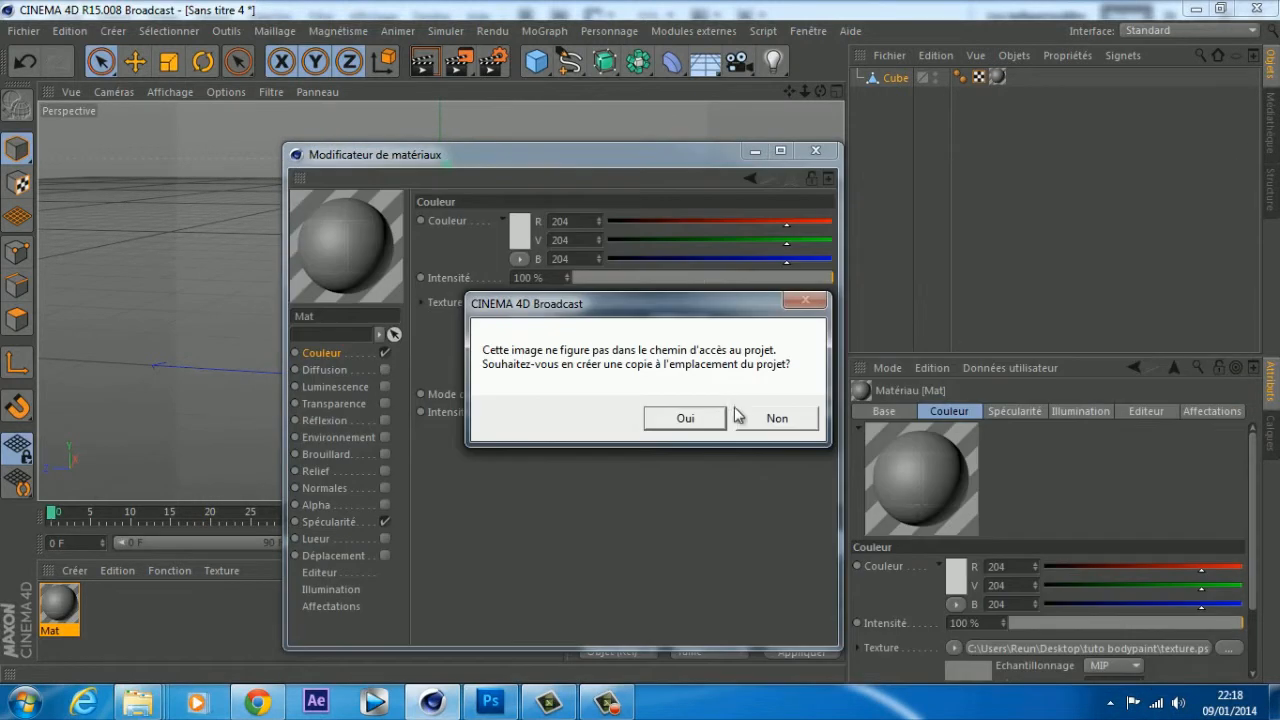
{"action": "left_click", "coordinate": [684, 419]}
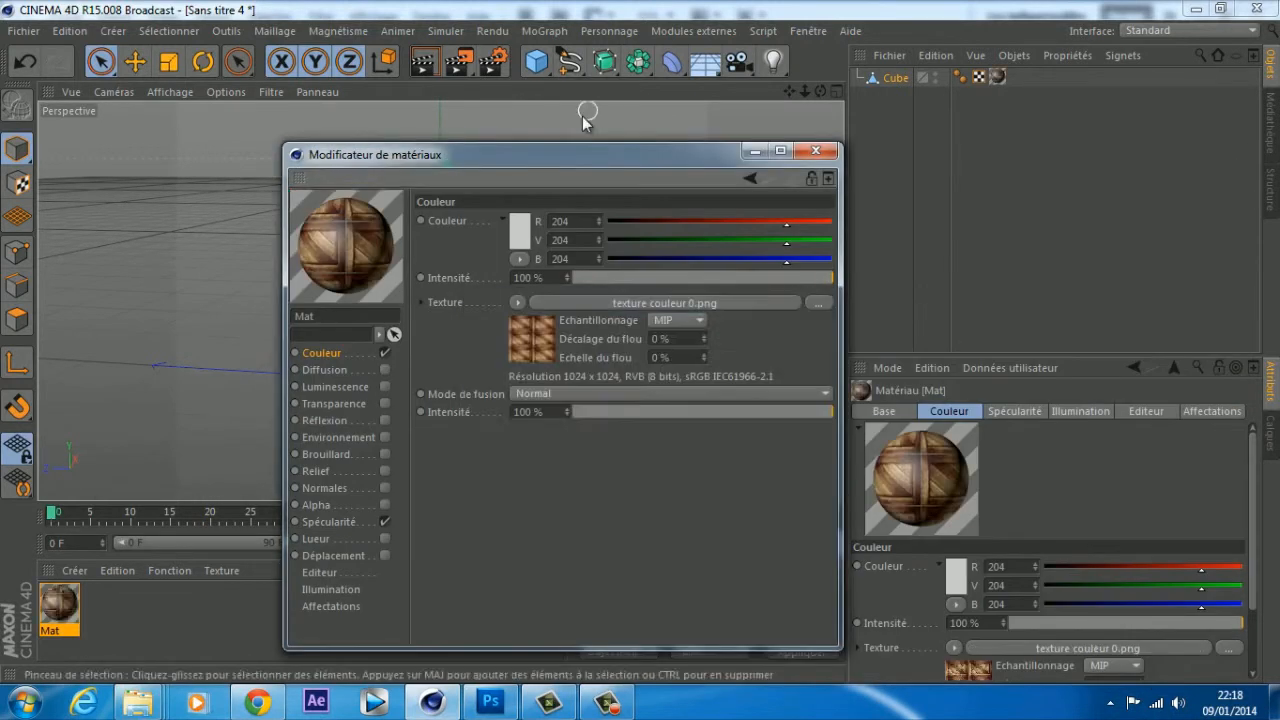
Step: Move the material editor clear of the cube and render the textured cube in the viewport
{"action": "left_click_drag", "start_coordinate": [537, 152], "coordinate": [658, 119]}
{"action": "left_click_drag", "start_coordinate": [535, 124], "coordinate": [750, 124]}
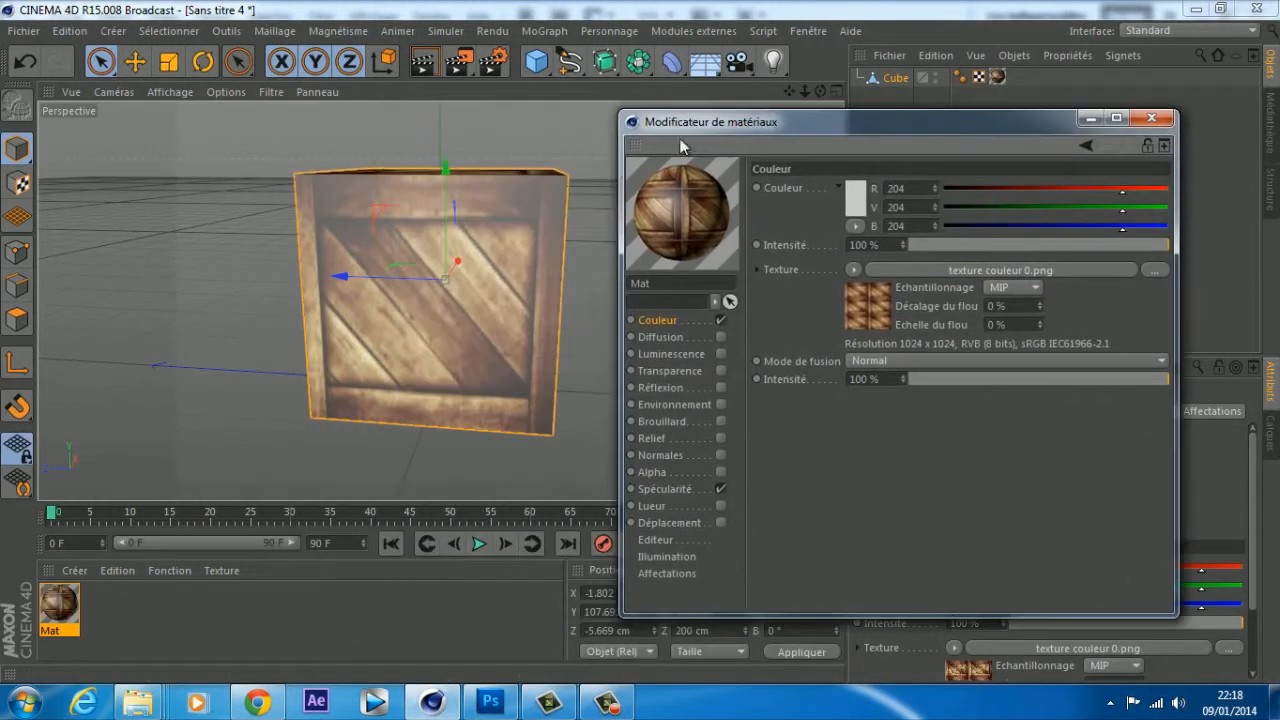
{"action": "left_click", "coordinate": [422, 61]}
Step: Set the color texture's sampling to Sans and render the view again
{"action": "left_click", "coordinate": [1012, 287]}
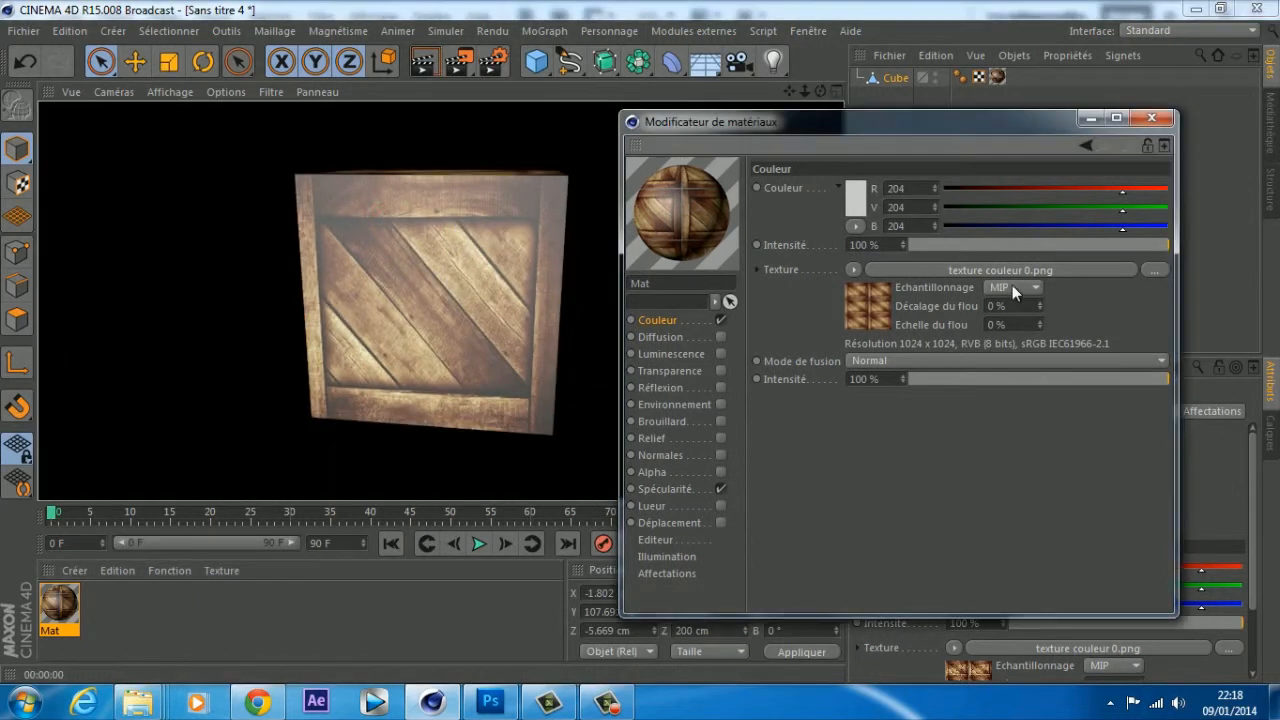
{"action": "left_click", "coordinate": [1003, 303]}
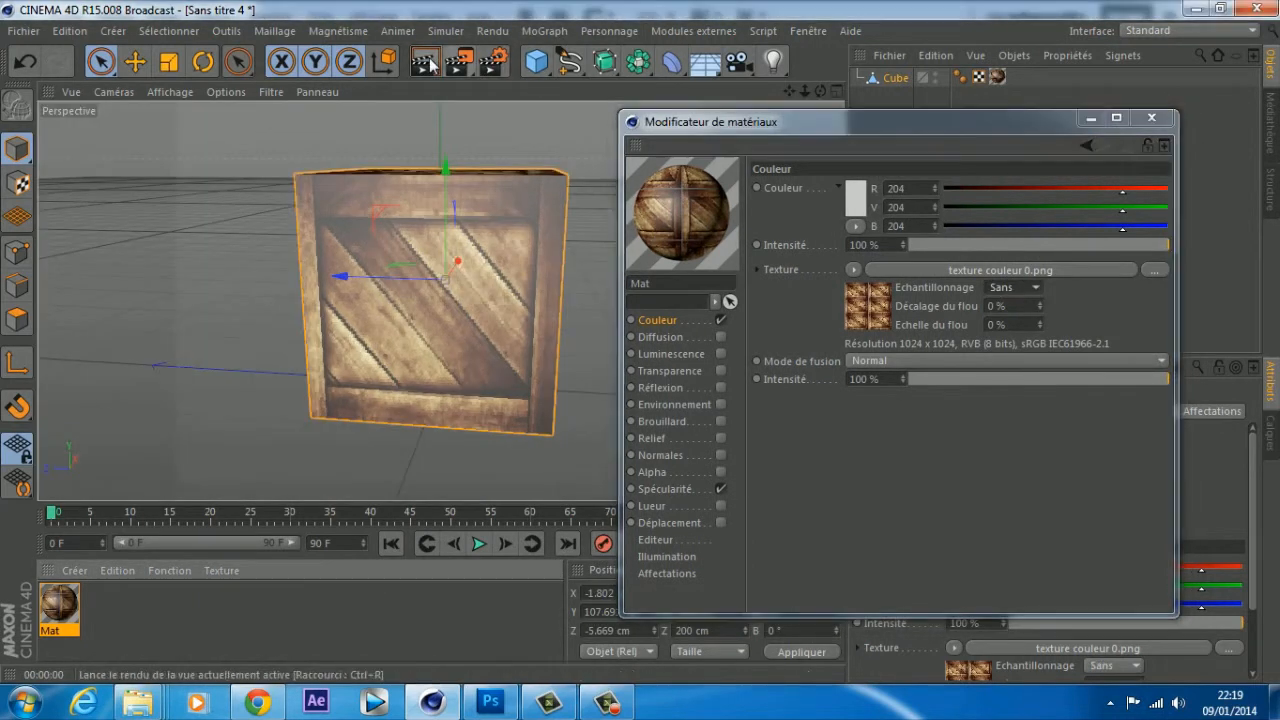
{"action": "left_click", "coordinate": [424, 61]}
Step: Examine the crate texture up close, render it in the picture viewer and close the viewer
{"action": "scroll", "coordinate": [440, 178], "scroll_direction": "up", "scroll_amount": 5}
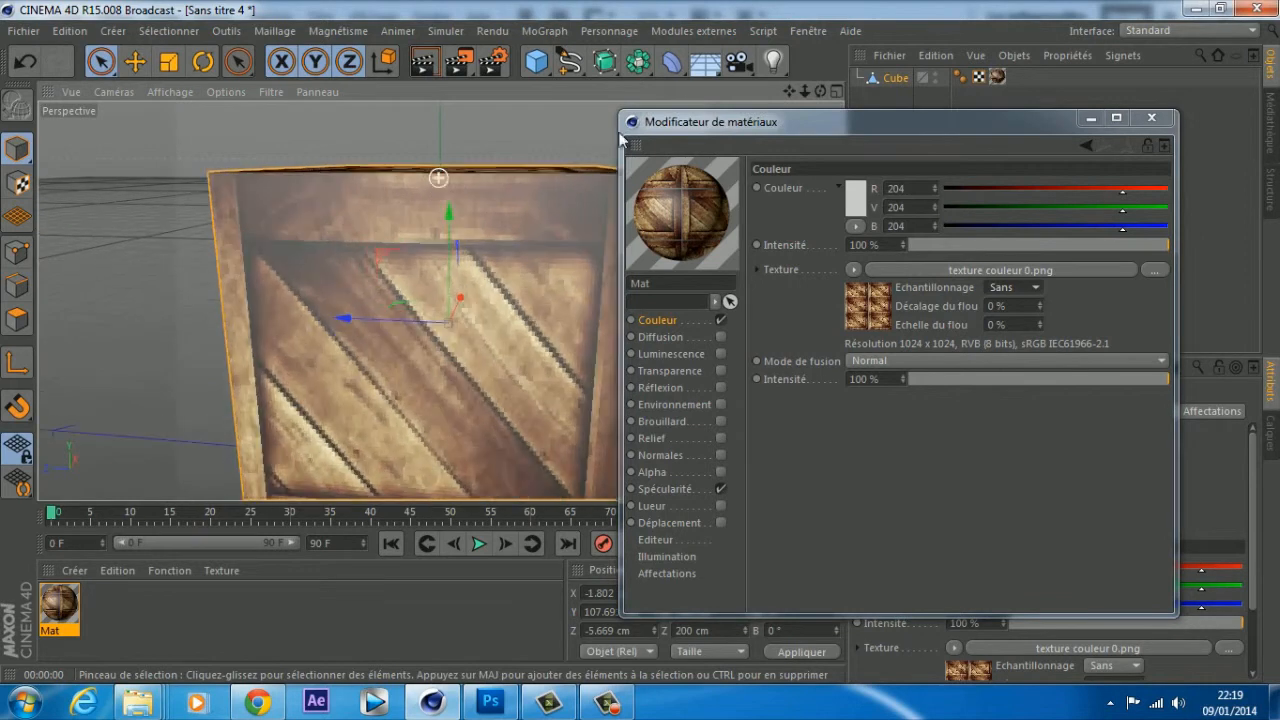
{"action": "left_click_drag", "start_coordinate": [820, 91], "coordinate": [590, 335]}
{"action": "left_click", "coordinate": [455, 61]}
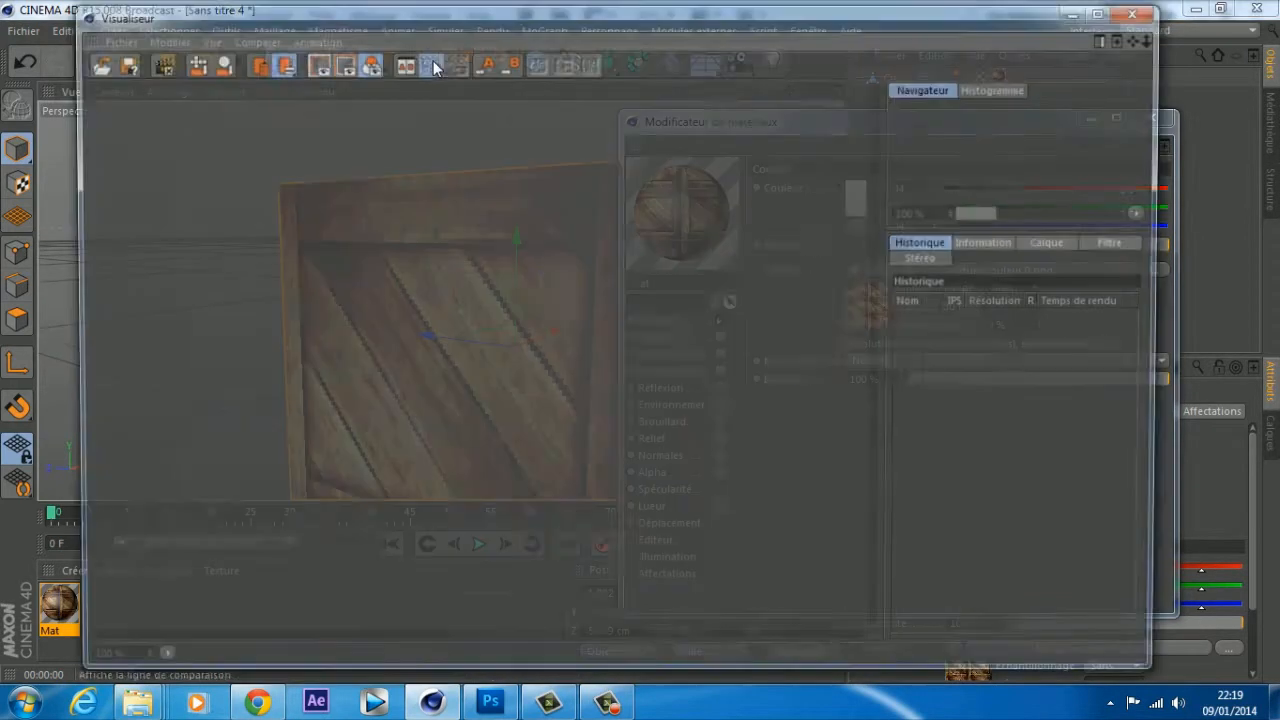
{"action": "left_click", "coordinate": [1145, 12]}
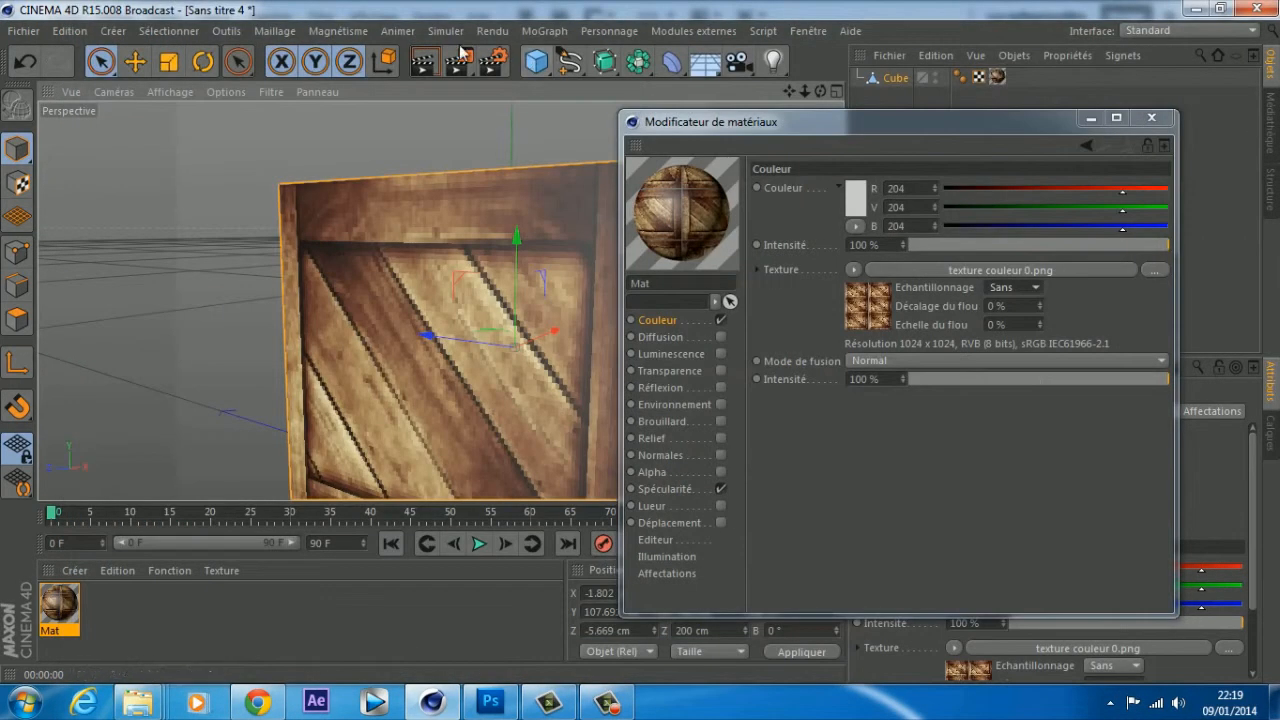
Step: Render the close-up of the crate in the viewport, and close the material editor with the cube deselected
{"action": "left_click", "coordinate": [424, 61]}
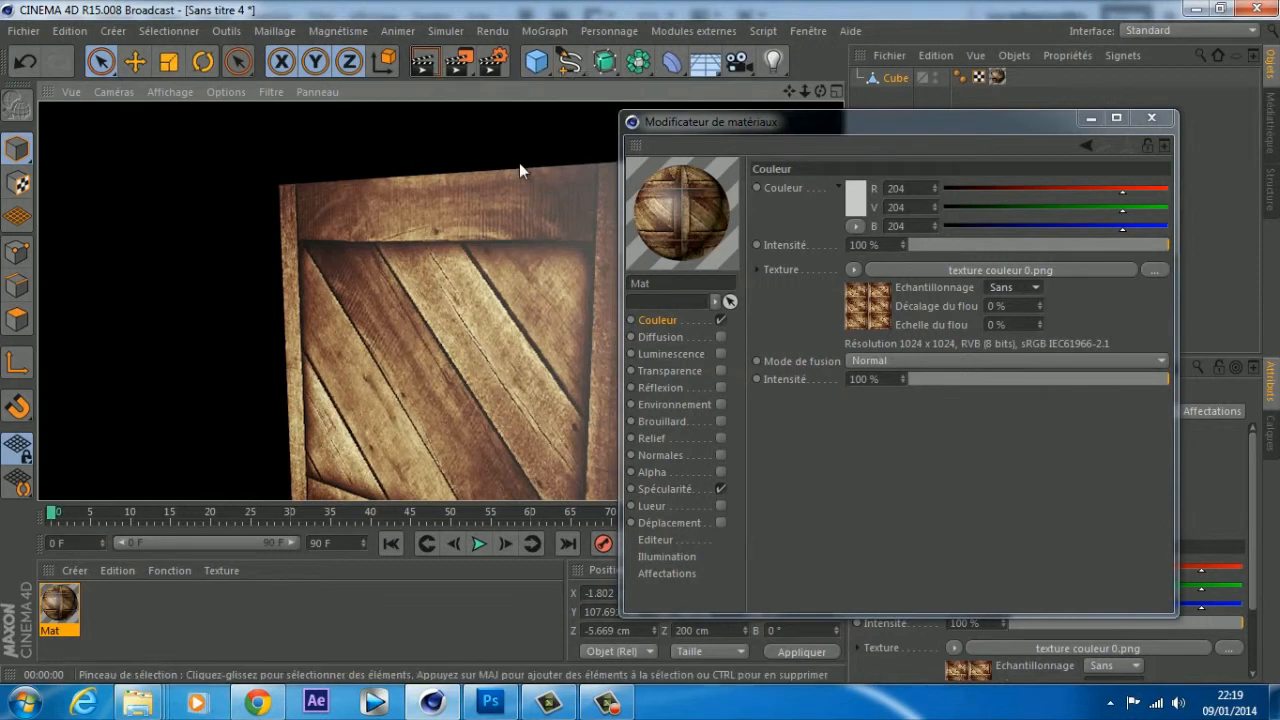
{"action": "scroll", "coordinate": [520, 164], "scroll_direction": "down", "scroll_amount": 2}
{"action": "left_click", "coordinate": [1050, 125]}
{"action": "scroll", "coordinate": [625, 155], "scroll_direction": "down", "scroll_amount": 3}
{"action": "scroll", "coordinate": [677, 162], "scroll_direction": "up", "scroll_amount": 3}
{"action": "left_click_drag", "start_coordinate": [820, 91], "coordinate": [766, 218]}
{"action": "scroll", "coordinate": [766, 218], "scroll_direction": "down", "scroll_amount": 3}
{"action": "left_click", "coordinate": [898, 178]}
Step: Examine the crate texture on the cube's different faces with repeated viewport renders
{"action": "left_click_drag", "start_coordinate": [820, 91], "coordinate": [643, 349]}
{"action": "left_click", "coordinate": [421, 65]}
{"action": "left_click_drag", "start_coordinate": [820, 91], "coordinate": [643, 342]}
{"action": "left_click", "coordinate": [435, 71]}
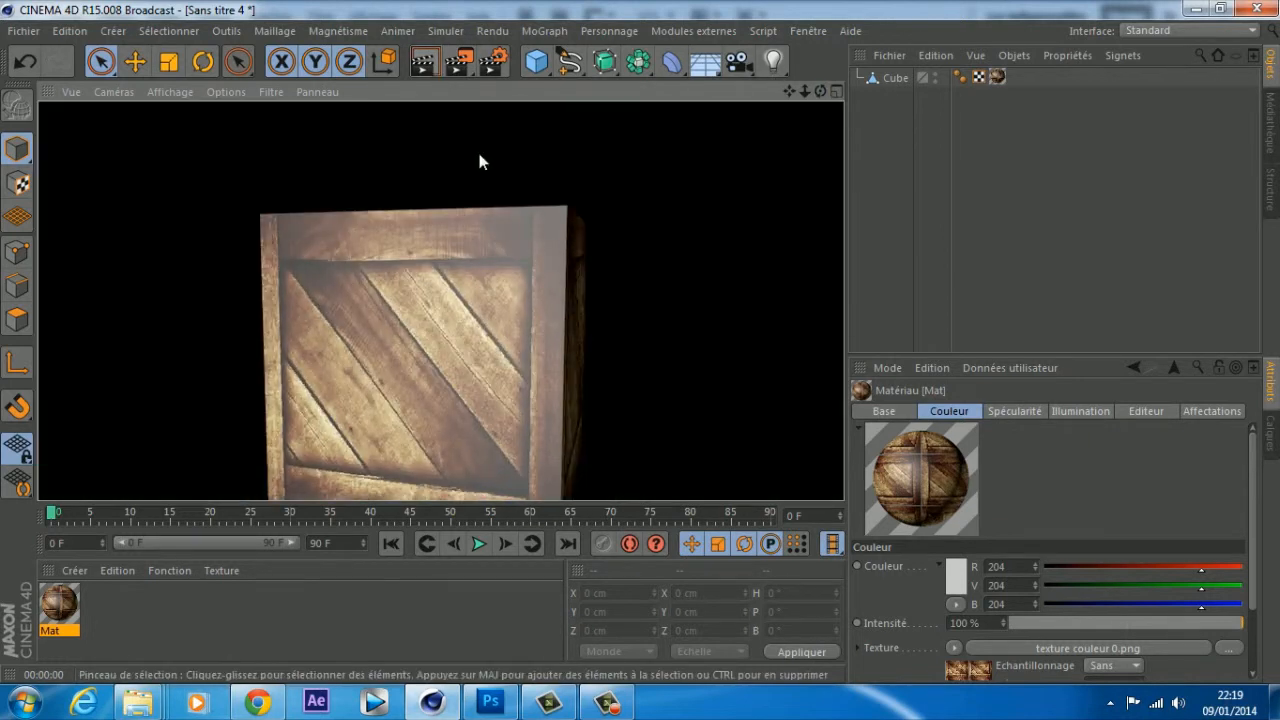
{"action": "left_click_drag", "start_coordinate": [819, 93], "coordinate": [529, 268]}
{"action": "scroll", "coordinate": [529, 268], "scroll_direction": "up", "scroll_amount": 2}
{"action": "left_click", "coordinate": [430, 69]}
{"action": "scroll", "coordinate": [680, 216], "scroll_direction": "down", "scroll_amount": 3}
{"action": "scroll", "coordinate": [680, 216], "scroll_direction": "down", "scroll_amount": 3}
{"action": "left_click_drag", "start_coordinate": [820, 91], "coordinate": [641, 342]}
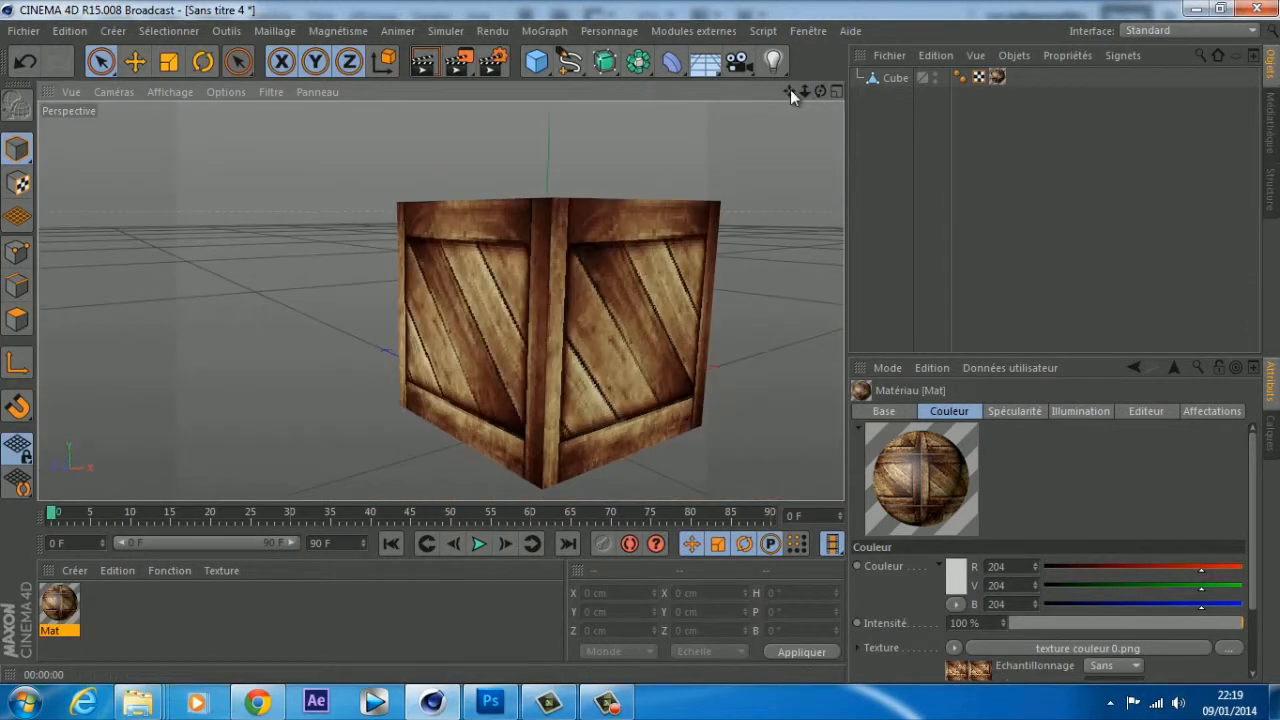
{"action": "left_click_drag", "start_coordinate": [789, 91], "coordinate": [642, 342]}
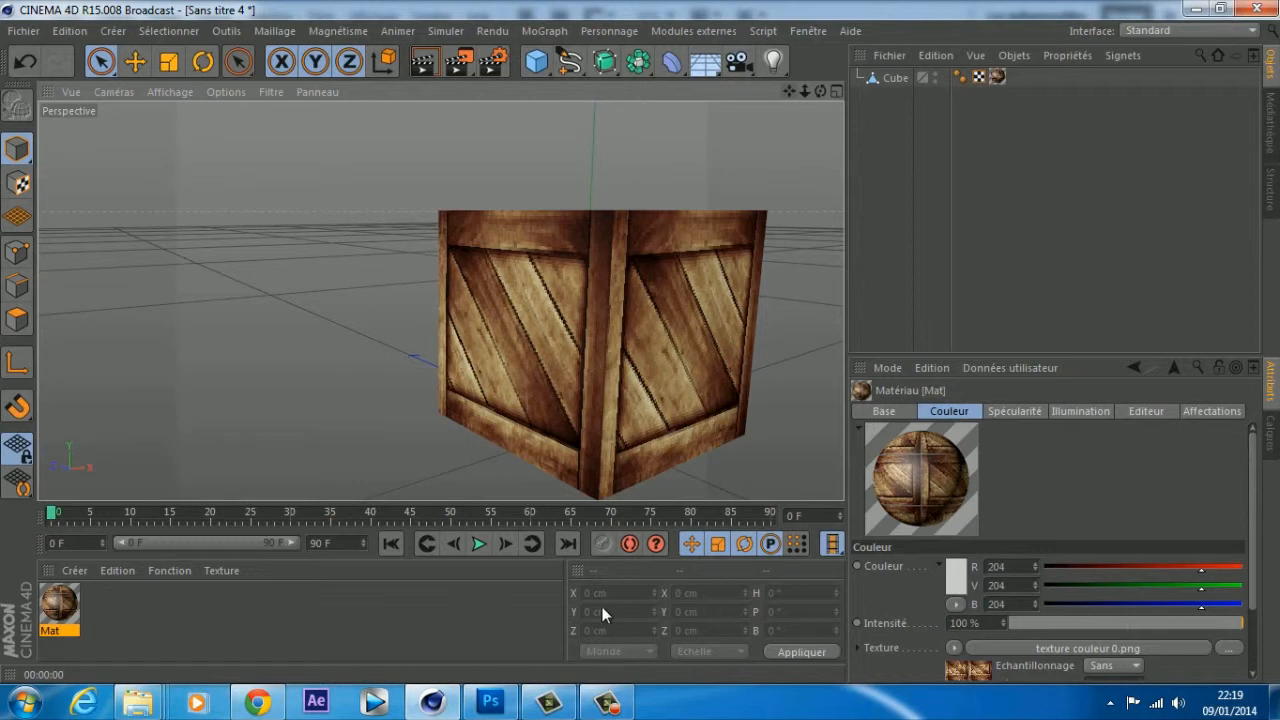
Step: Switch to Photoshop and open texture couleur 0.png from the tuto bodypaint folder
{"action": "left_click", "coordinate": [490, 702]}
{"action": "left_click", "coordinate": [60, 17]}
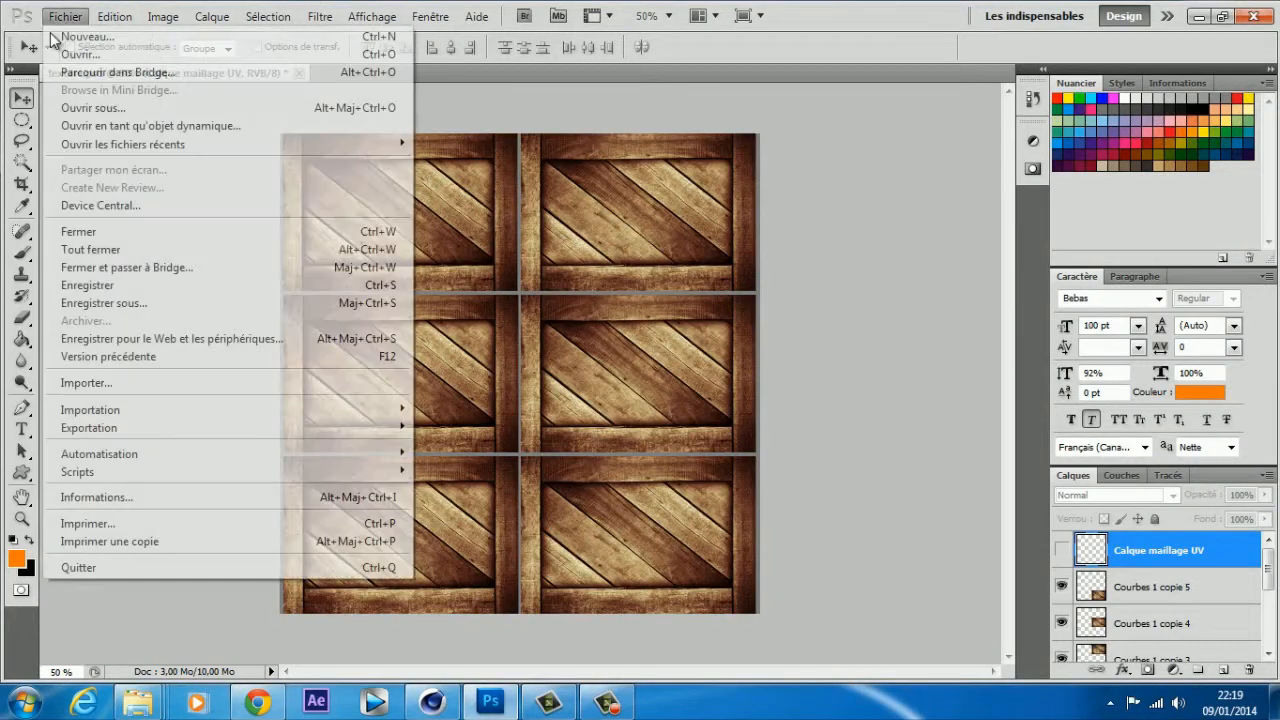
{"action": "left_click", "coordinate": [80, 54]}
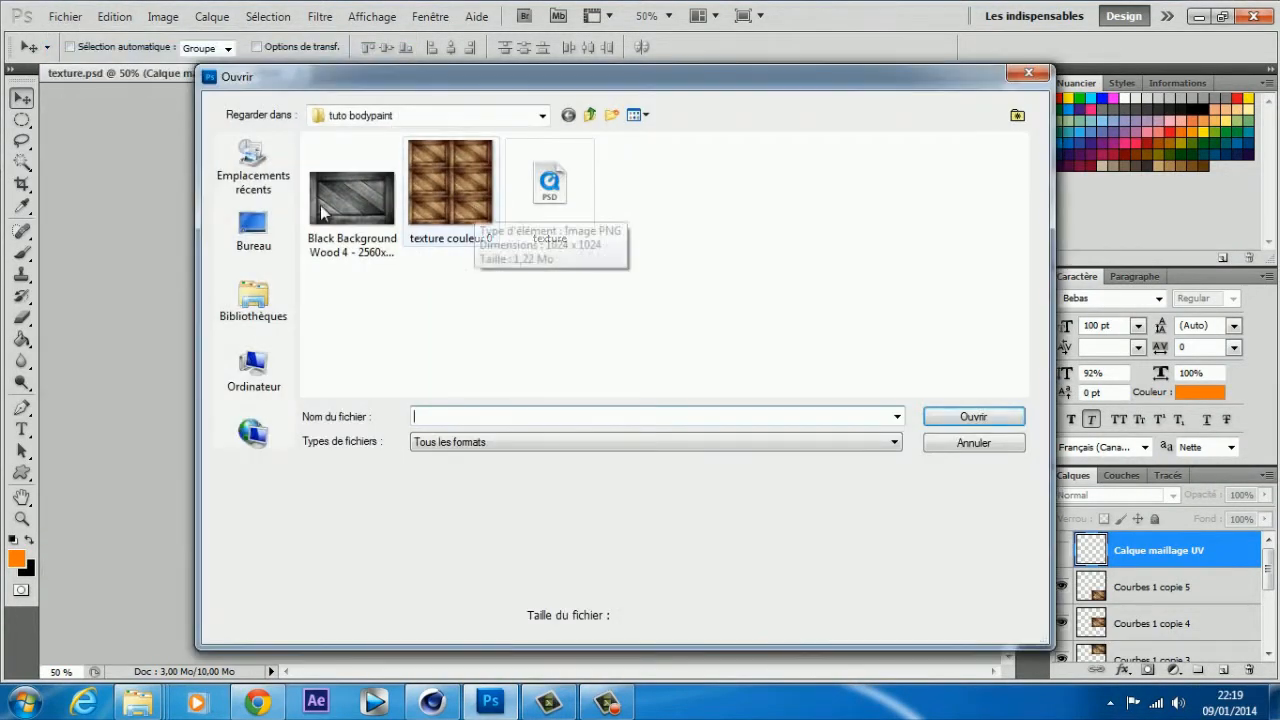
{"action": "left_click", "coordinate": [455, 191]}
{"action": "double_click", "coordinate": [455, 191]}
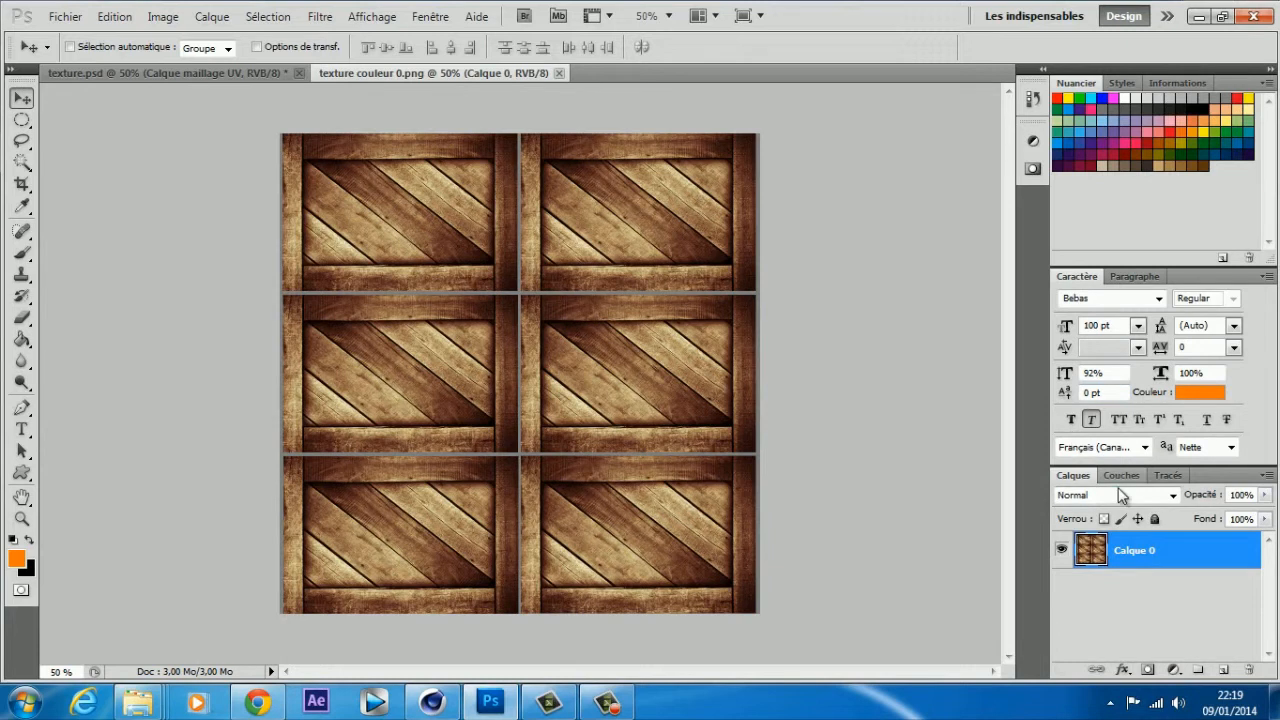
Step: Desaturate the crate texture with a Hue/Saturation adjustment layer at saturation -100
{"action": "left_click", "coordinate": [1031, 150]}
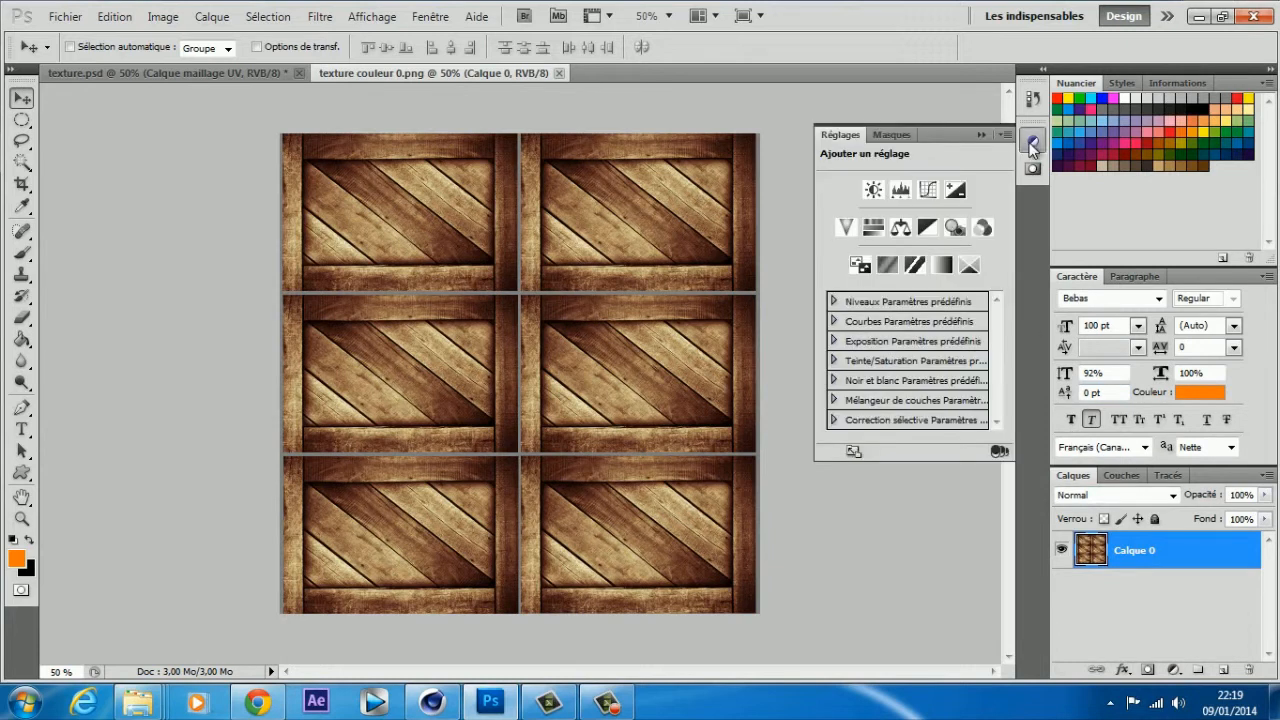
{"action": "left_click", "coordinate": [163, 17]}
{"action": "mouse_move", "coordinate": [172, 64]}
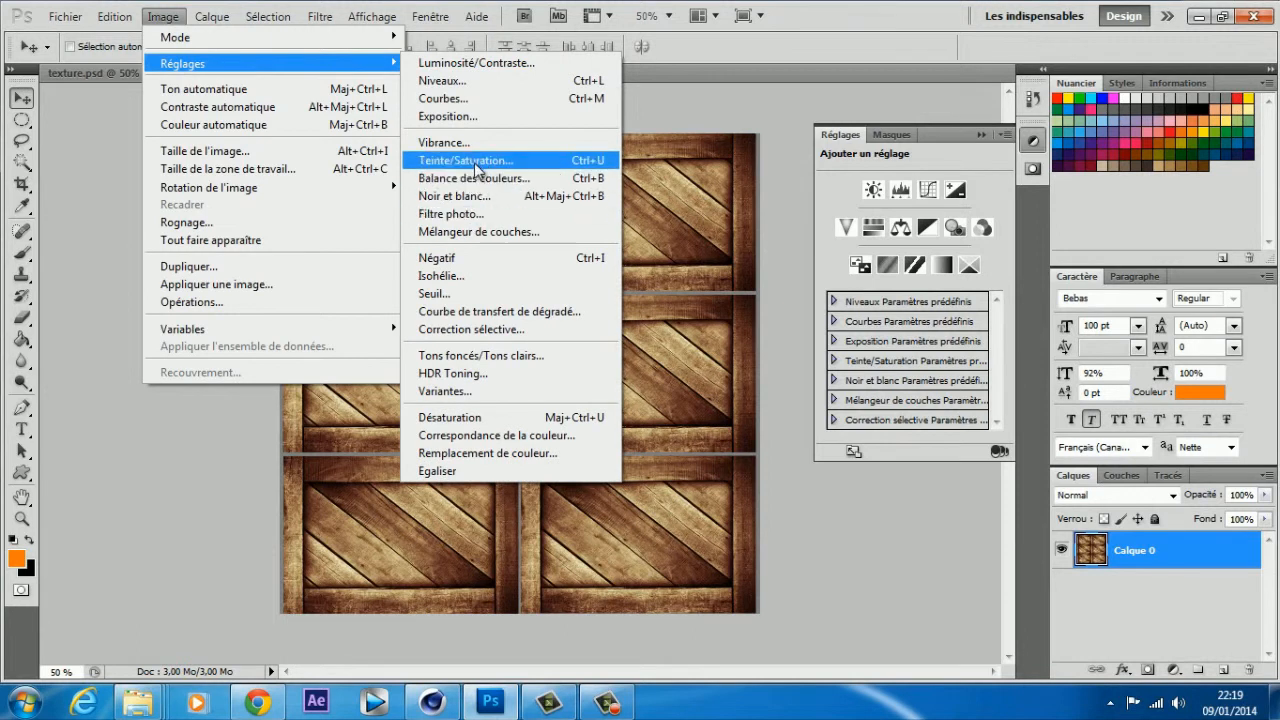
{"action": "left_click", "coordinate": [984, 135]}
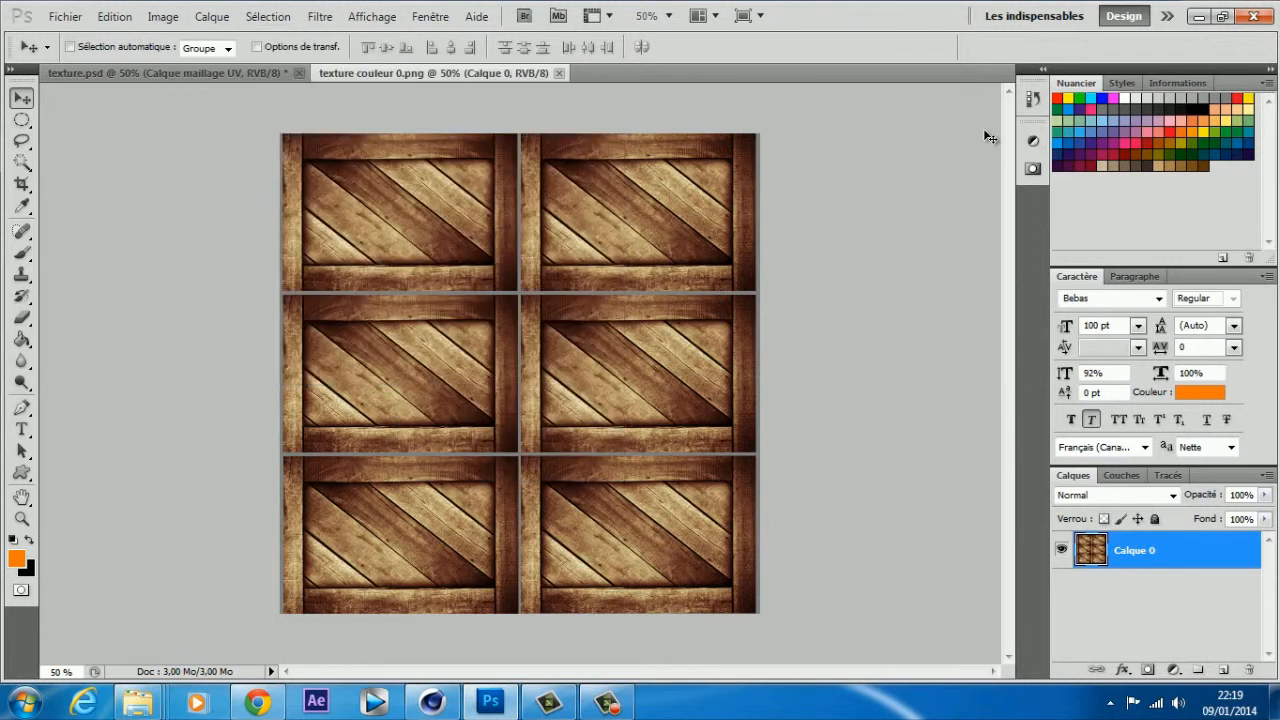
{"action": "left_click", "coordinate": [1033, 142]}
{"action": "left_click", "coordinate": [874, 229]}
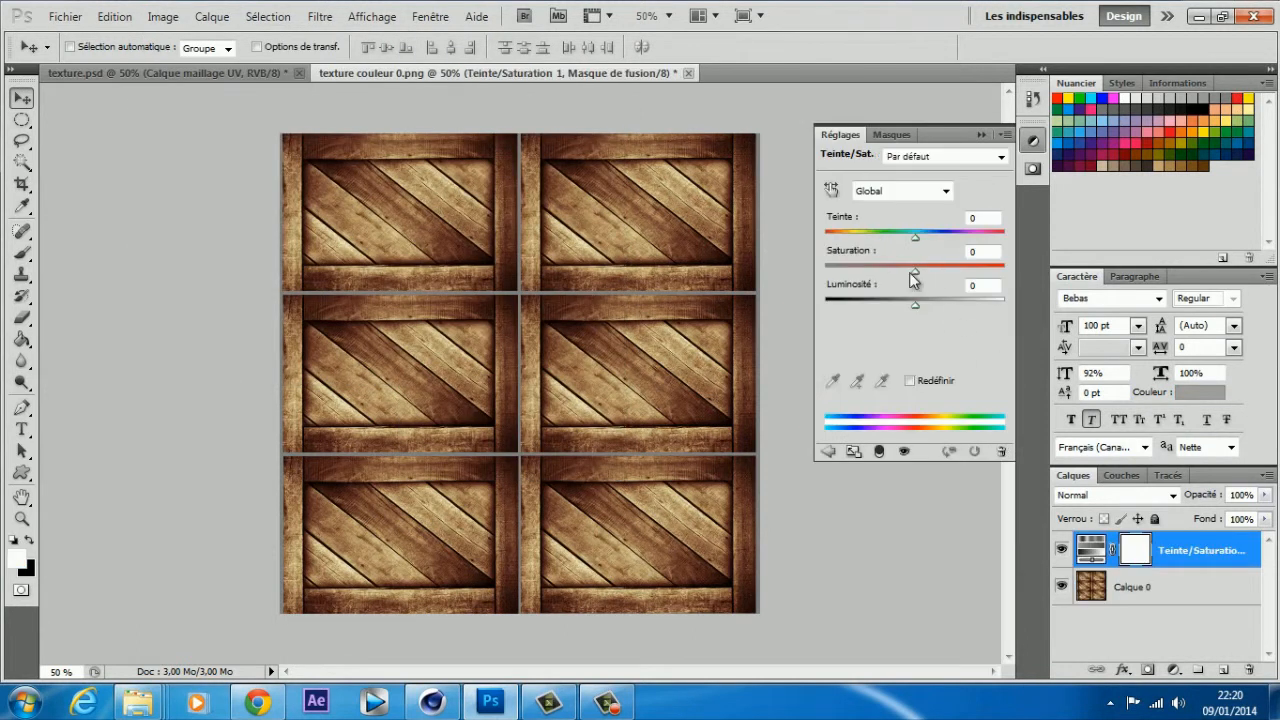
{"action": "left_click_drag", "start_coordinate": [912, 272], "coordinate": [649, 264]}
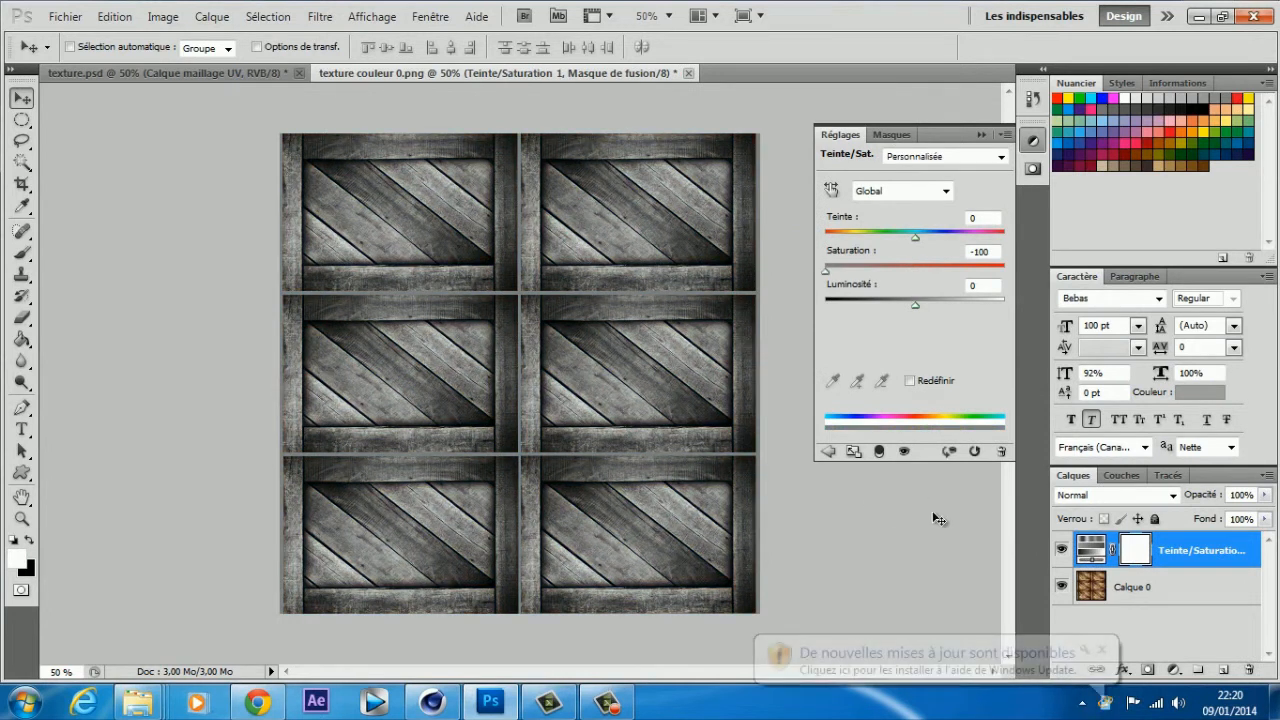
{"action": "left_click", "coordinate": [1101, 650]}
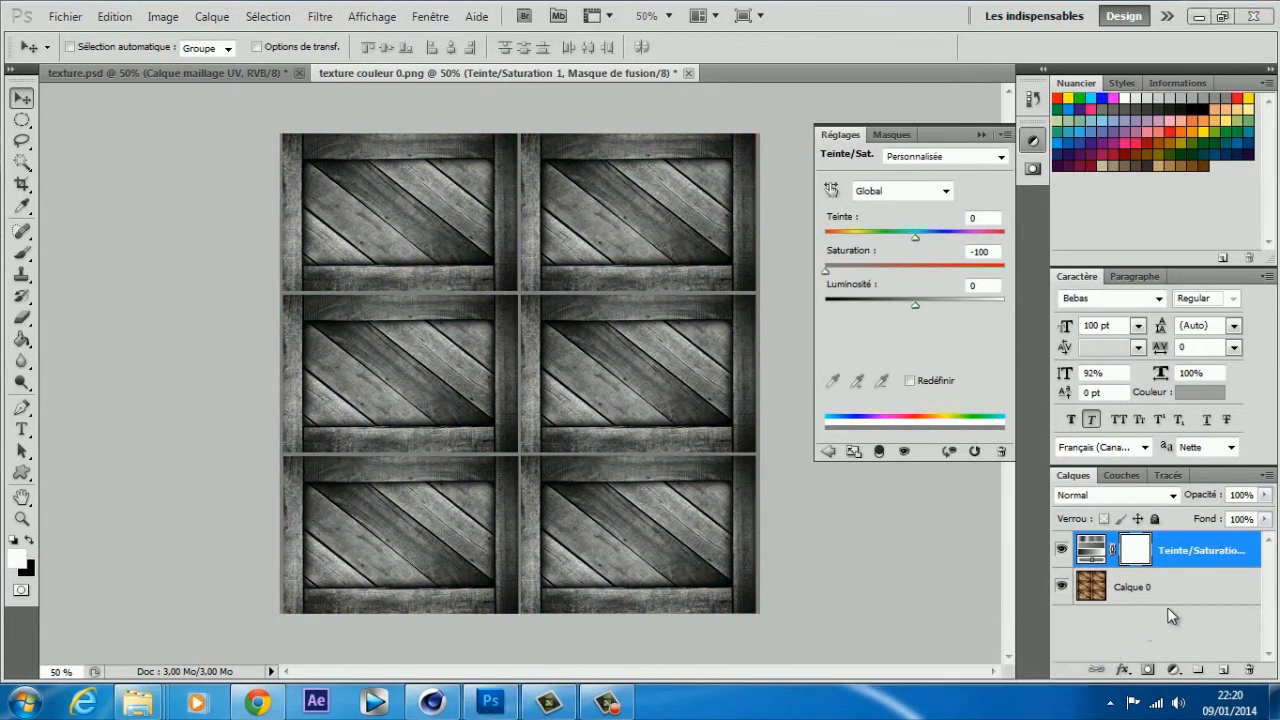
Step: Invert the colors of the Calque 0 layer beneath the Hue/Saturation adjustment
{"action": "left_click", "coordinate": [1176, 598]}
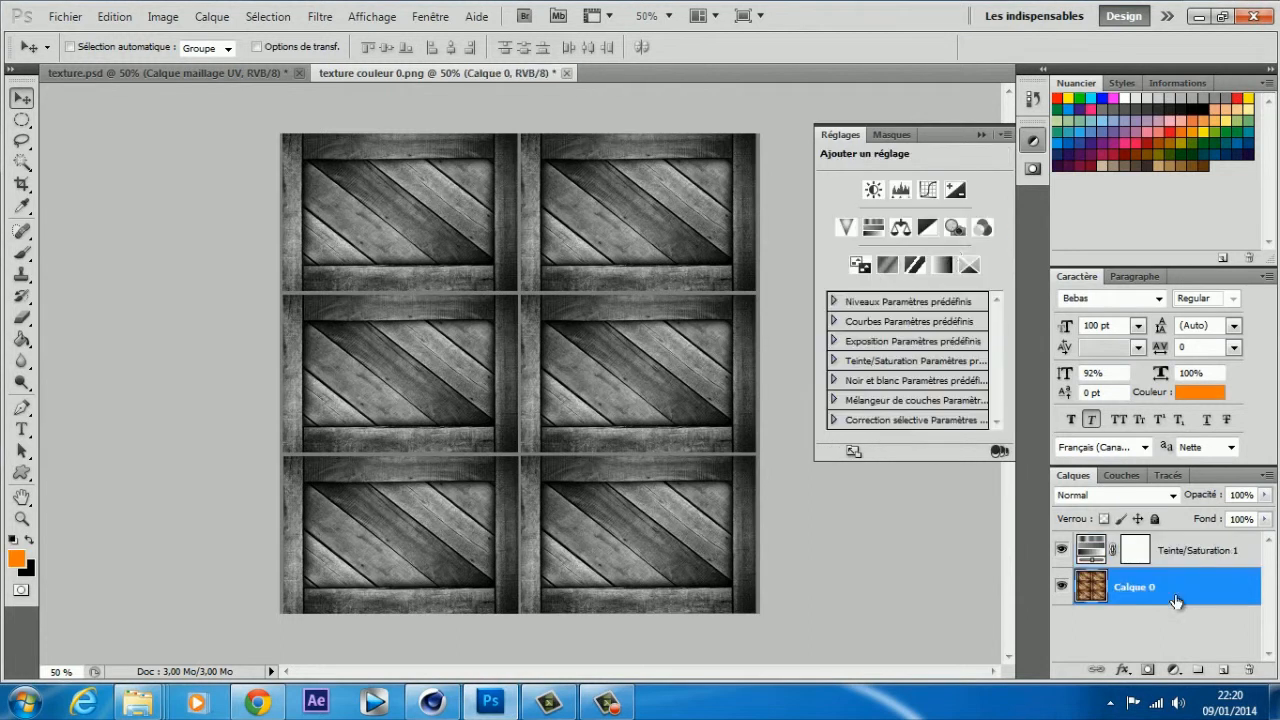
{"action": "left_click", "coordinate": [979, 135]}
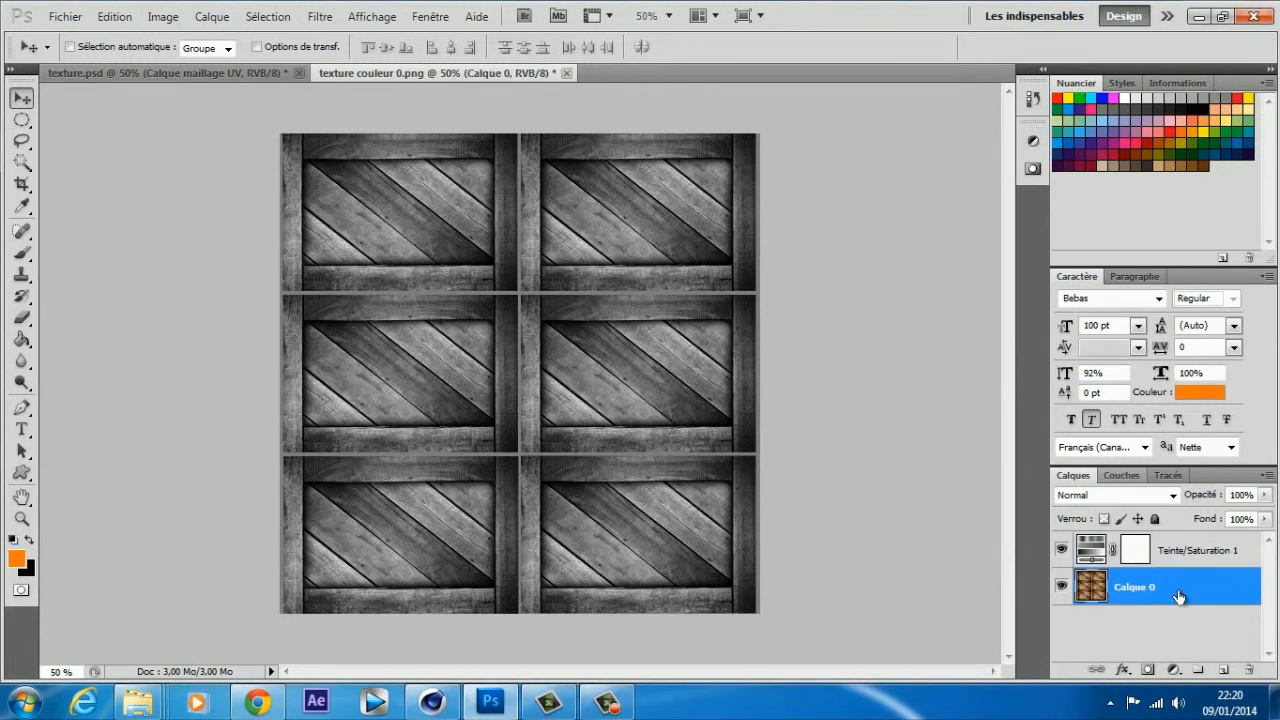
{"action": "key", "text": "ctrl+i"}
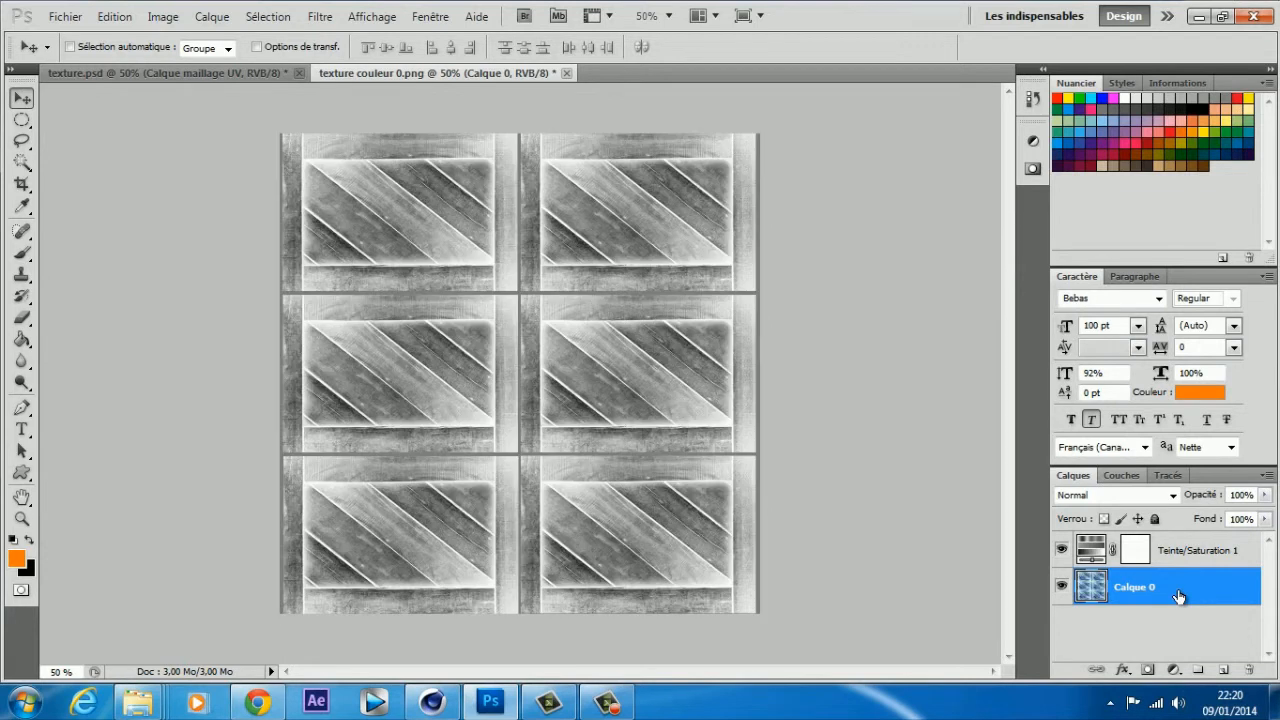
Step: Add a Levels adjustment layer directly above Calque 0 with black input 36 and midtones 0,58
{"action": "left_click", "coordinate": [1157, 625]}
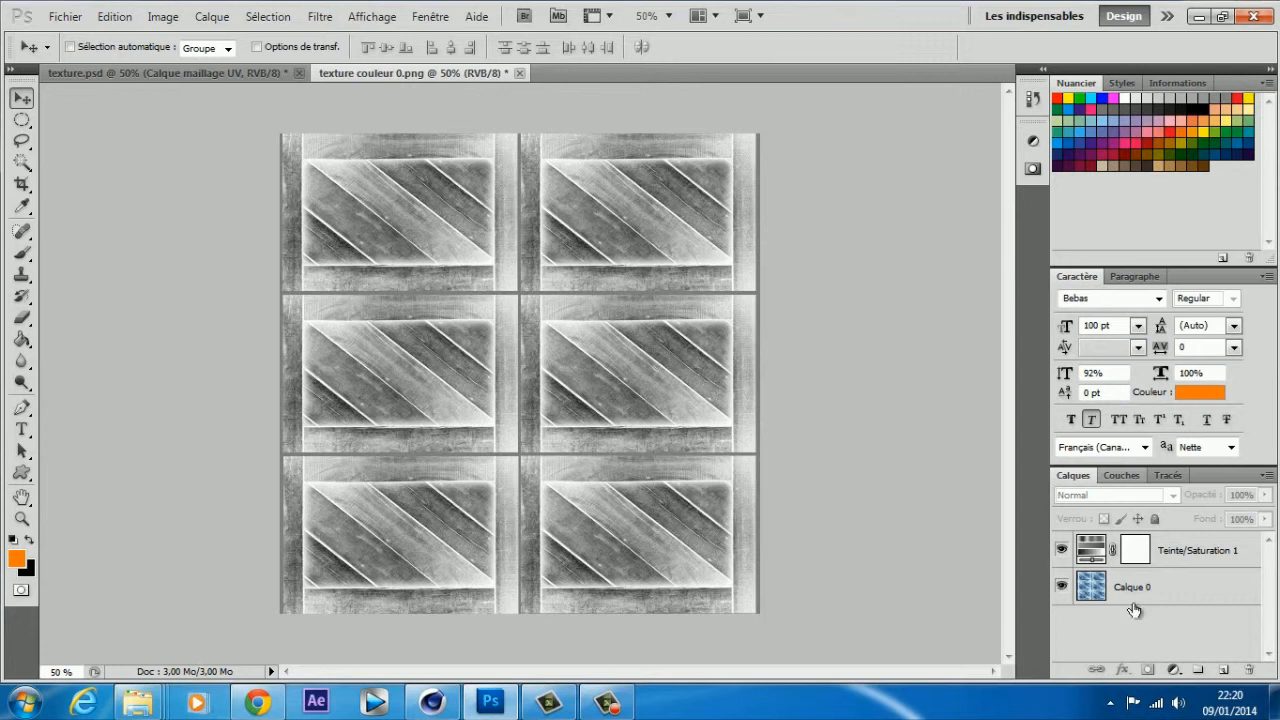
{"action": "left_click", "coordinate": [1172, 596]}
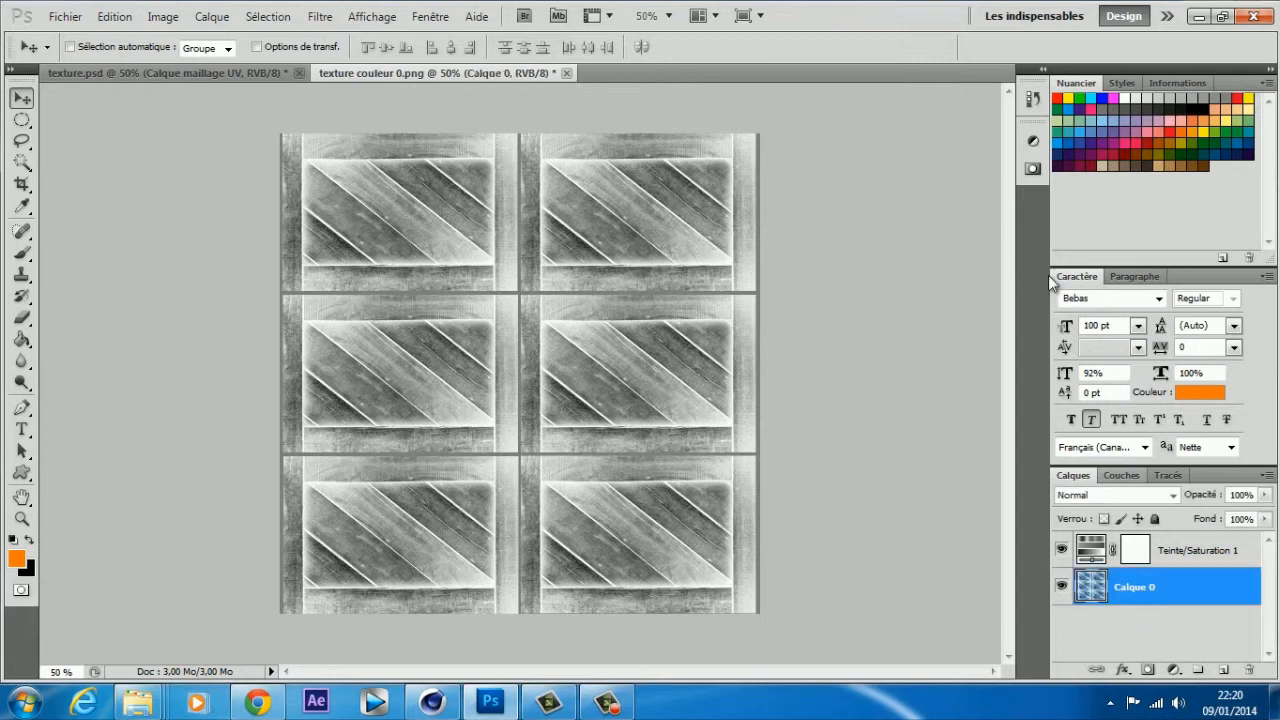
{"action": "left_click", "coordinate": [1033, 141]}
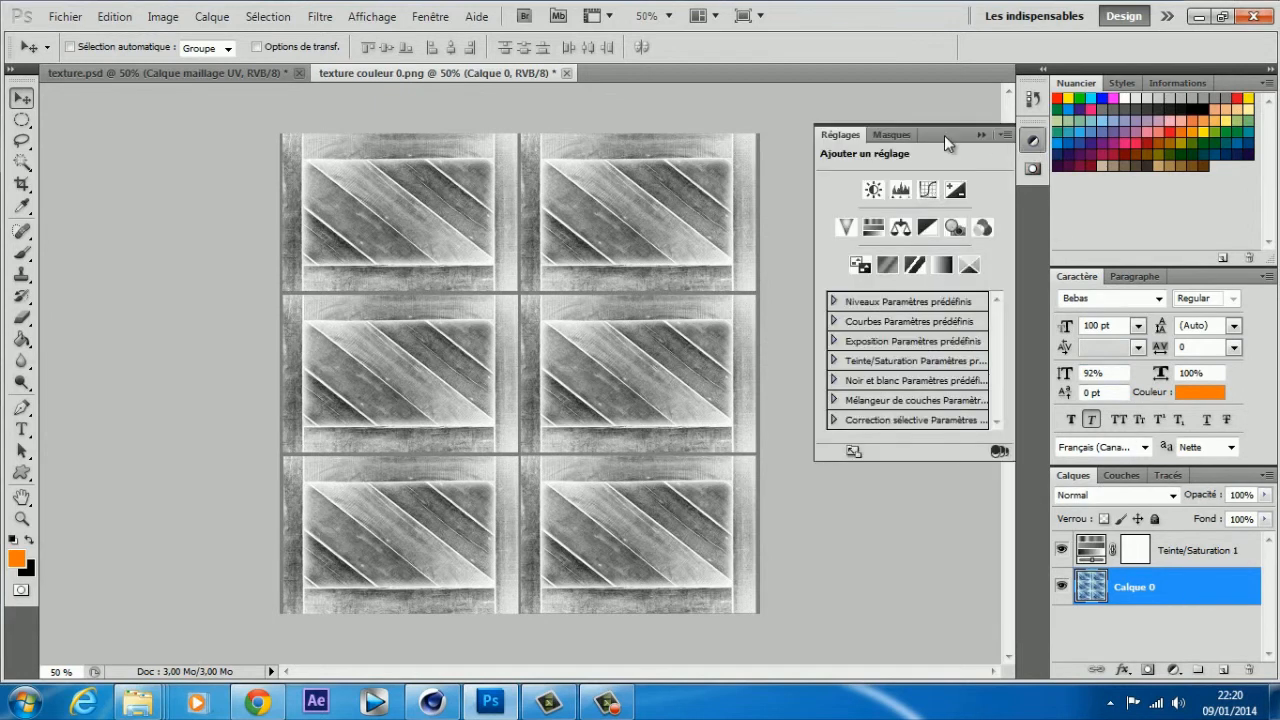
{"action": "left_click", "coordinate": [902, 197]}
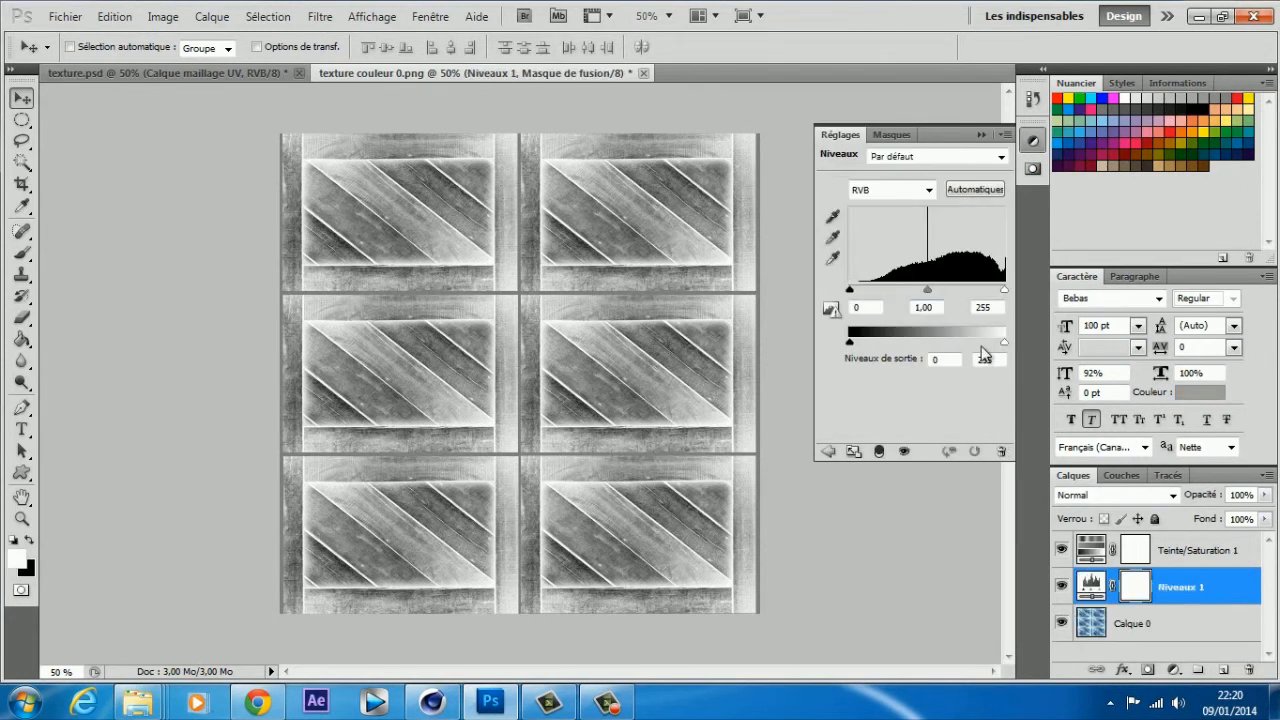
{"action": "left_click_drag", "start_coordinate": [928, 295], "coordinate": [952, 293]}
{"action": "left_click_drag", "start_coordinate": [850, 292], "coordinate": [872, 293]}
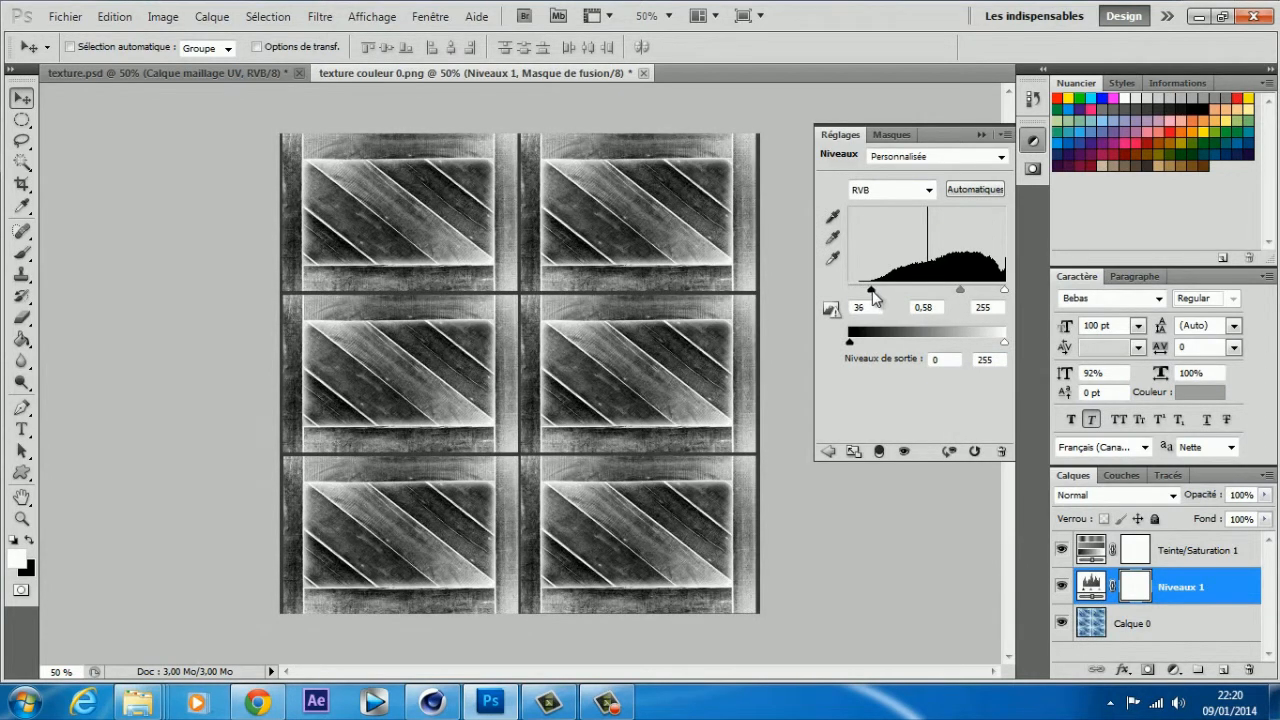
{"action": "left_click", "coordinate": [978, 134]}
{"action": "left_click", "coordinate": [1182, 628]}
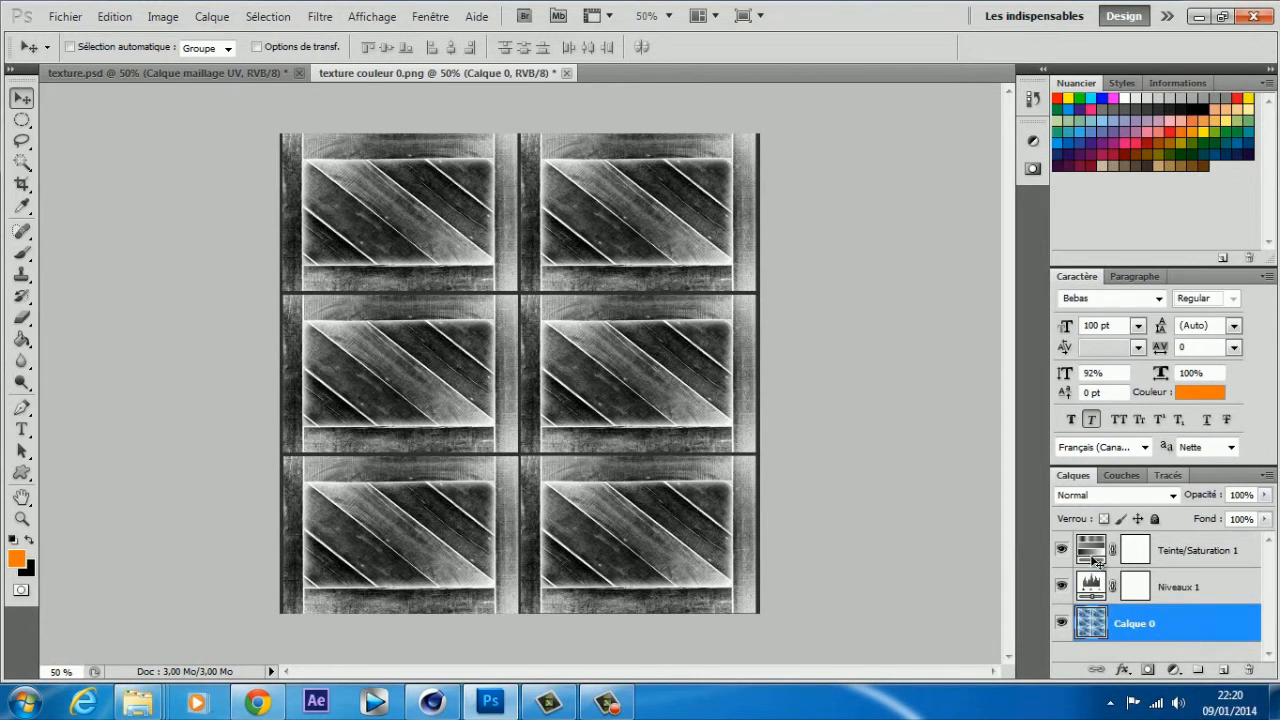
Step: Export the inverted grayscale texture through video rendering as PNG, with a file name beginning "texture rel"
{"action": "left_click", "coordinate": [65, 16]}
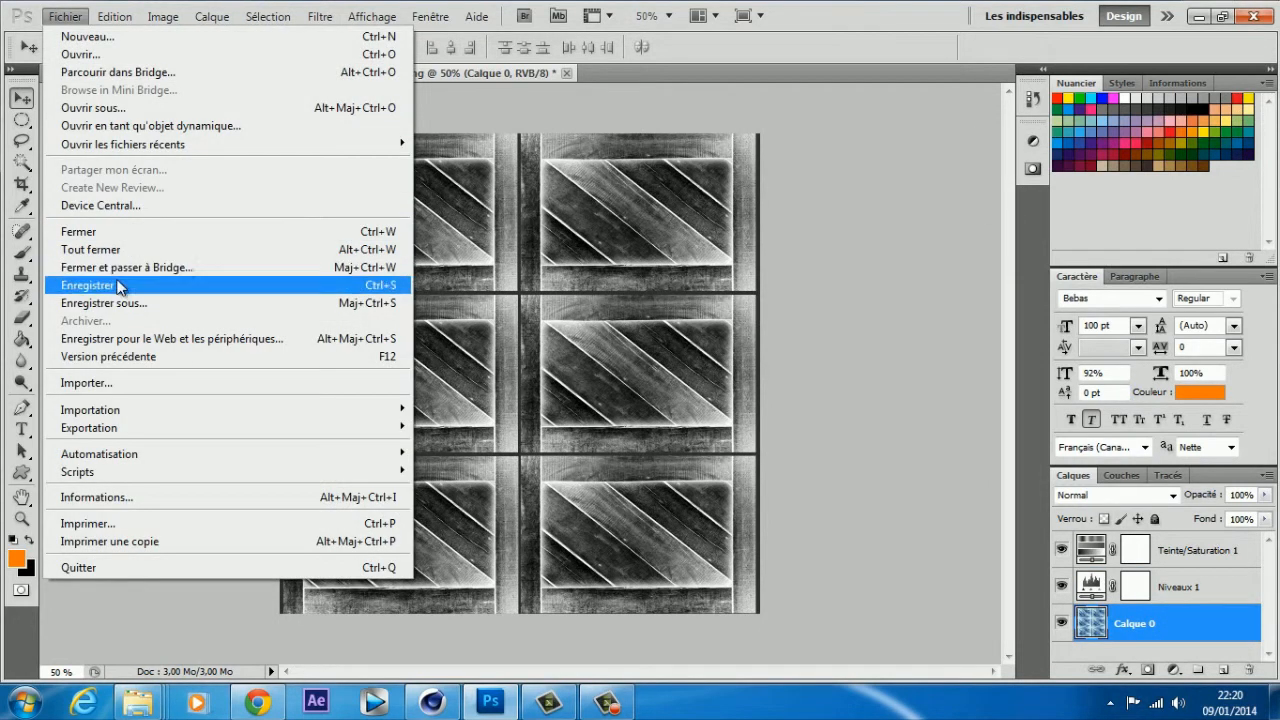
{"action": "mouse_move", "coordinate": [127, 423]}
{"action": "left_click", "coordinate": [445, 479]}
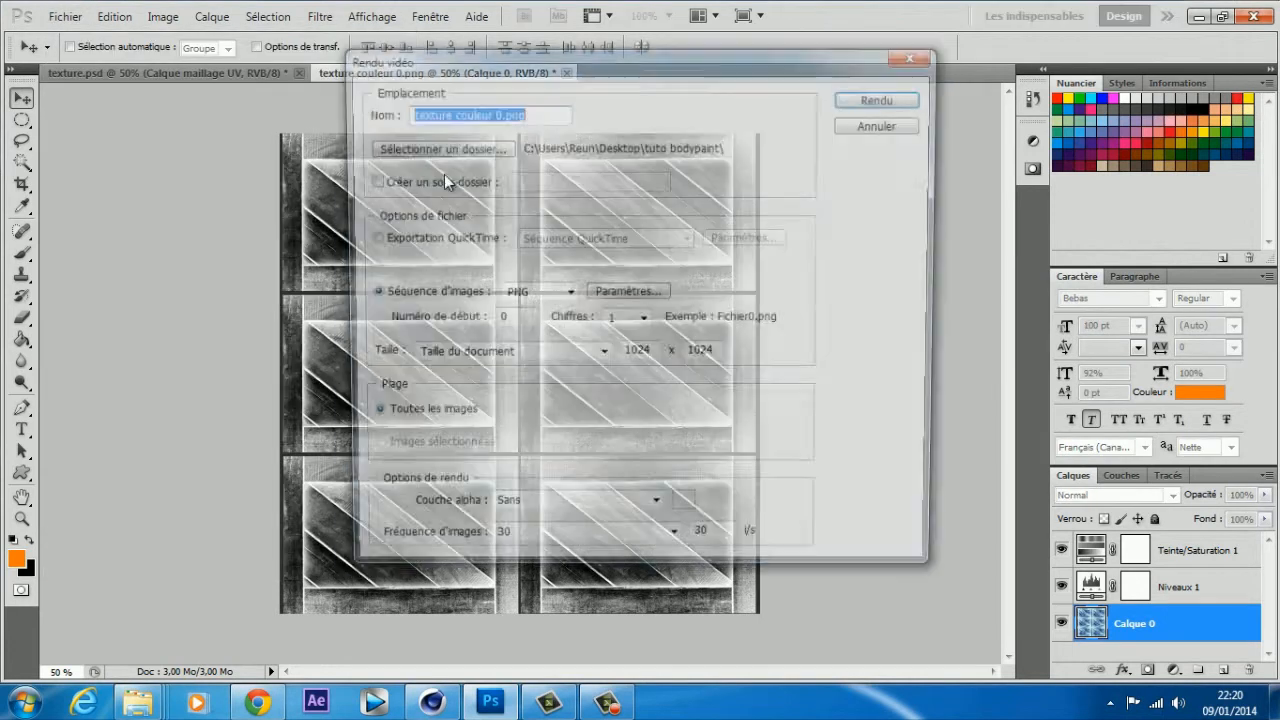
{"action": "left_click", "coordinate": [502, 112]}
{"action": "left_click_drag", "start_coordinate": [498, 112], "coordinate": [443, 114]}
{"action": "type", "text": "re"}
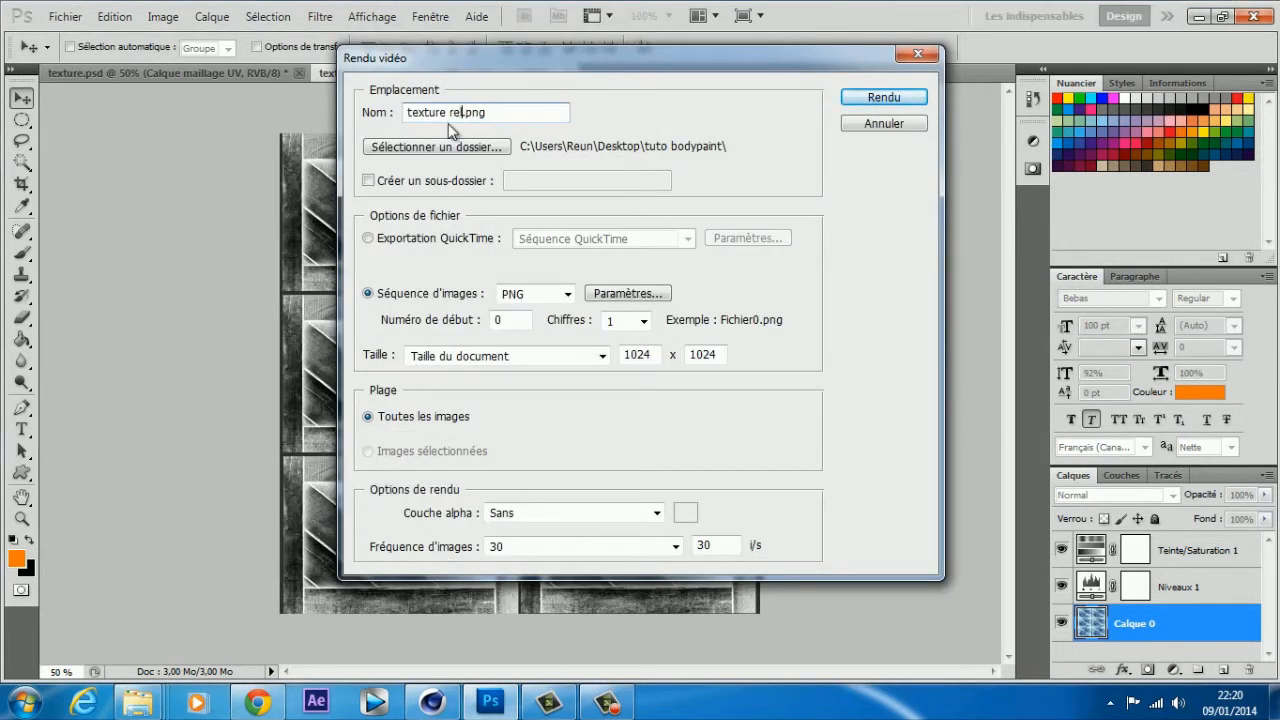
{"action": "key", "text": "Return"}
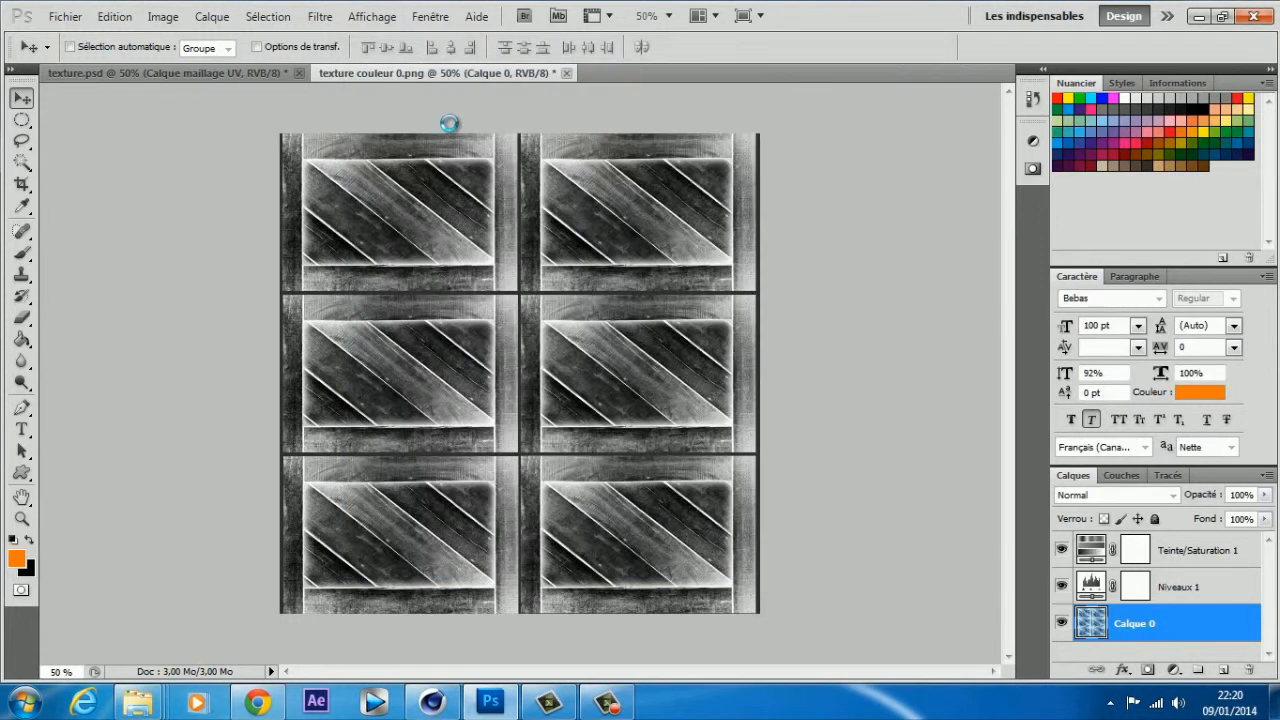
Step: Close the edited texture couleur 0.png without saving and reopen the original color file
{"action": "left_click", "coordinate": [566, 73]}
{"action": "left_click", "coordinate": [617, 277]}
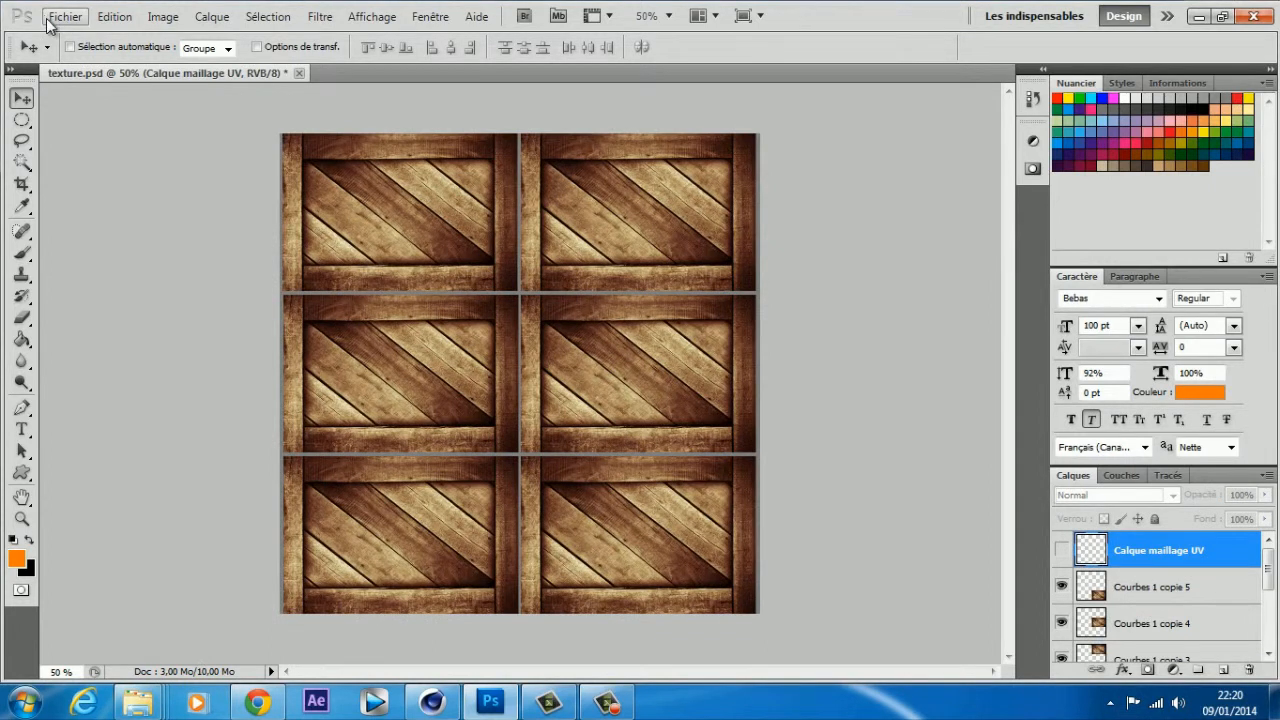
{"action": "left_click", "coordinate": [50, 18]}
{"action": "left_click", "coordinate": [115, 57]}
{"action": "left_click", "coordinate": [452, 215]}
{"action": "double_click", "coordinate": [450, 218]}
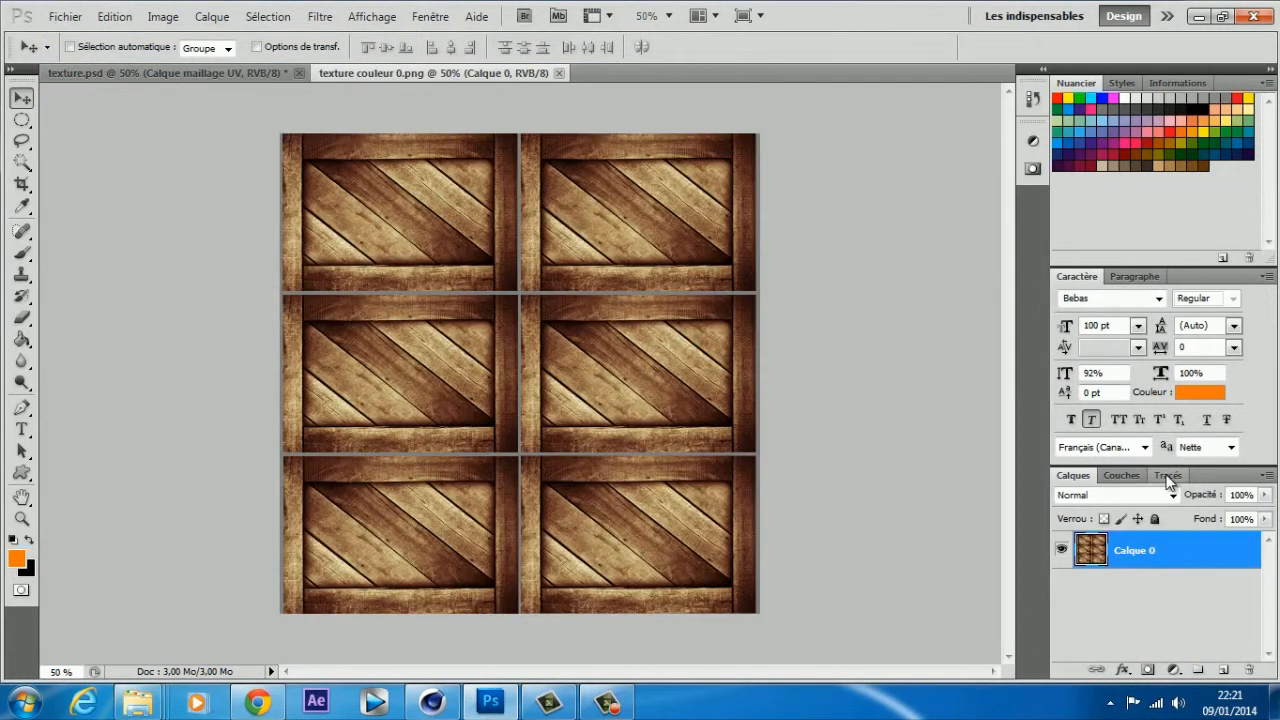
Step: Add a Hue/Saturation adjustment layer to the reopened texture and lower its saturation fully
{"action": "left_click", "coordinate": [1032, 140]}
{"action": "left_click", "coordinate": [875, 228]}
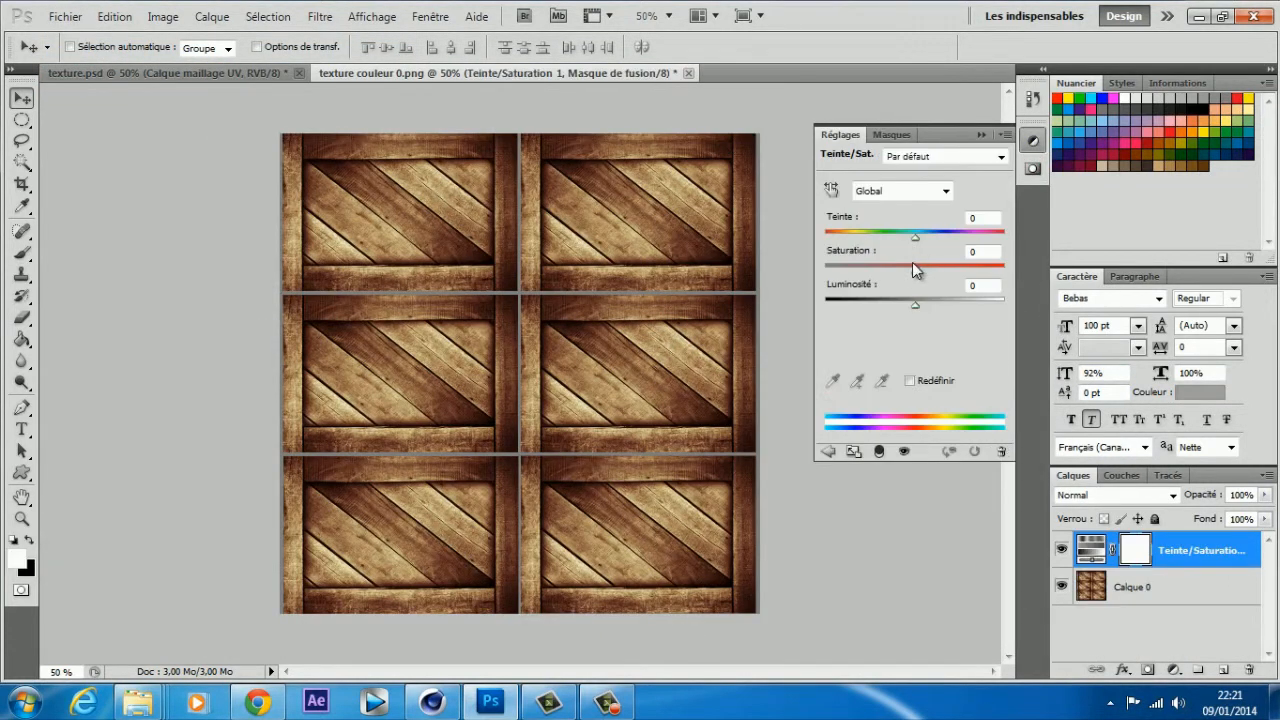
{"action": "left_click_drag", "start_coordinate": [821, 273], "coordinate": [824, 272]}
Step: Try darkening the non-inverted texture with a Levels adjustment above Calque 0 at midtones 0,45, and delete that adjustment layer
{"action": "left_click", "coordinate": [1183, 585]}
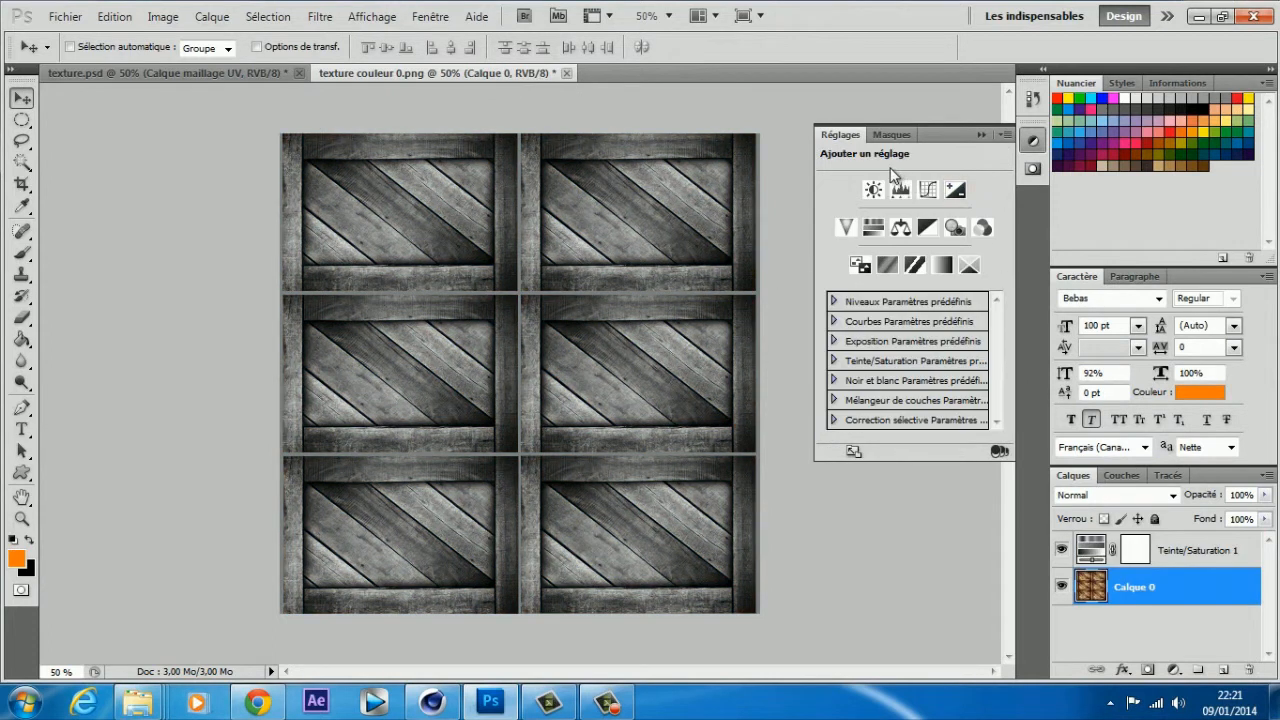
{"action": "left_click", "coordinate": [899, 192]}
{"action": "left_click_drag", "start_coordinate": [925, 290], "coordinate": [962, 290]}
{"action": "left_click_drag", "start_coordinate": [855, 290], "coordinate": [826, 285]}
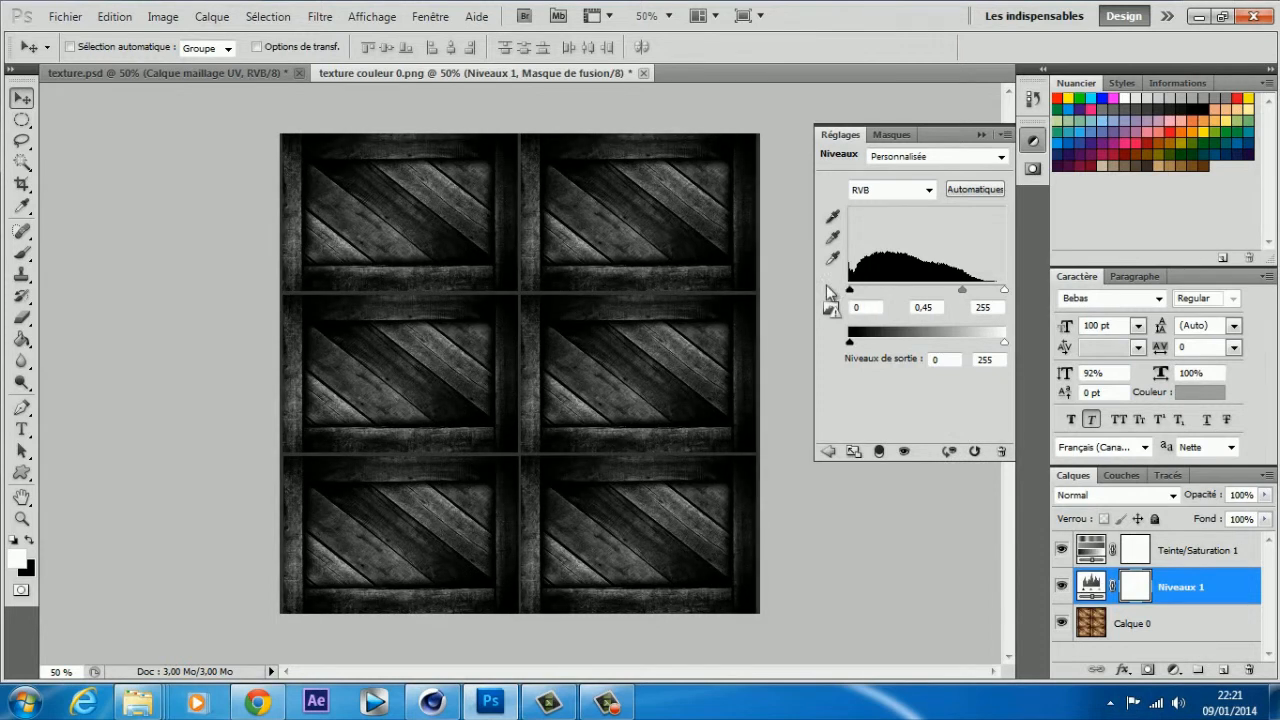
{"action": "left_click", "coordinate": [981, 134]}
{"action": "left_click", "coordinate": [1205, 595]}
{"action": "key", "text": "Delete"}
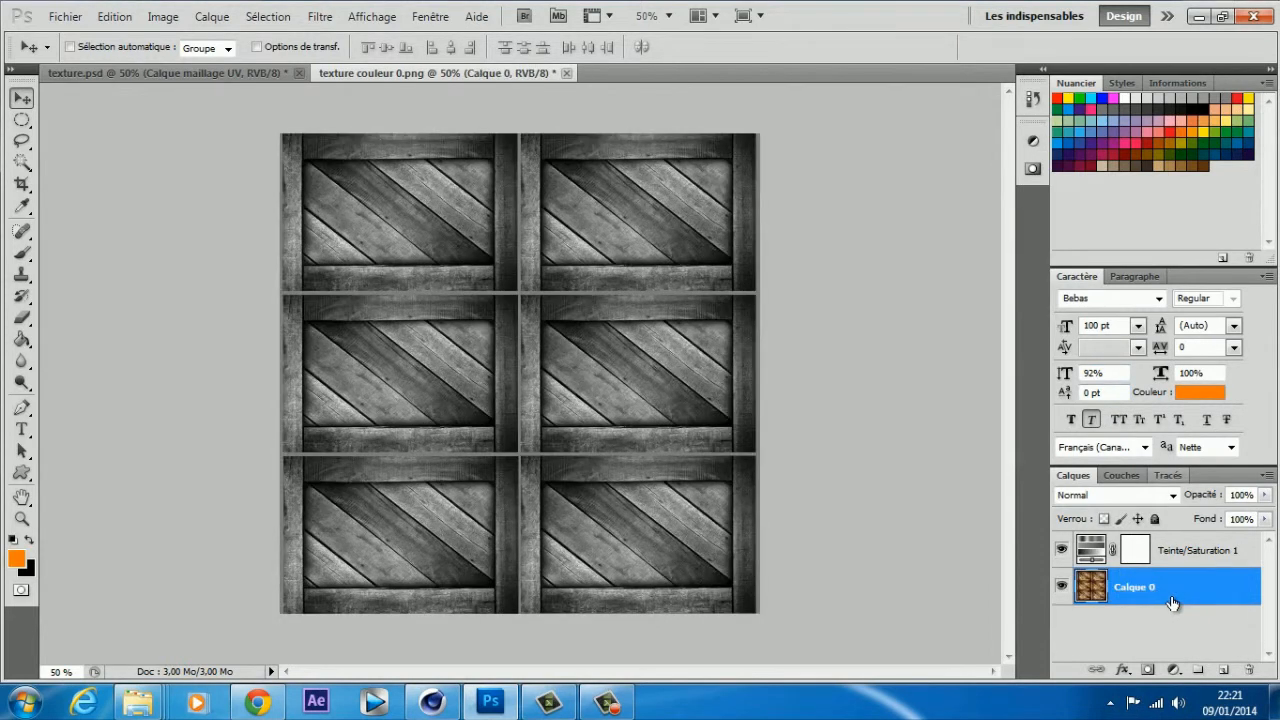
Step: Invert the colors of Calque 0 in the reopened texture and discard the extra Hue/Saturation adjustment layer
{"action": "key", "text": "ctrl+i"}
{"action": "left_click", "coordinate": [1033, 140]}
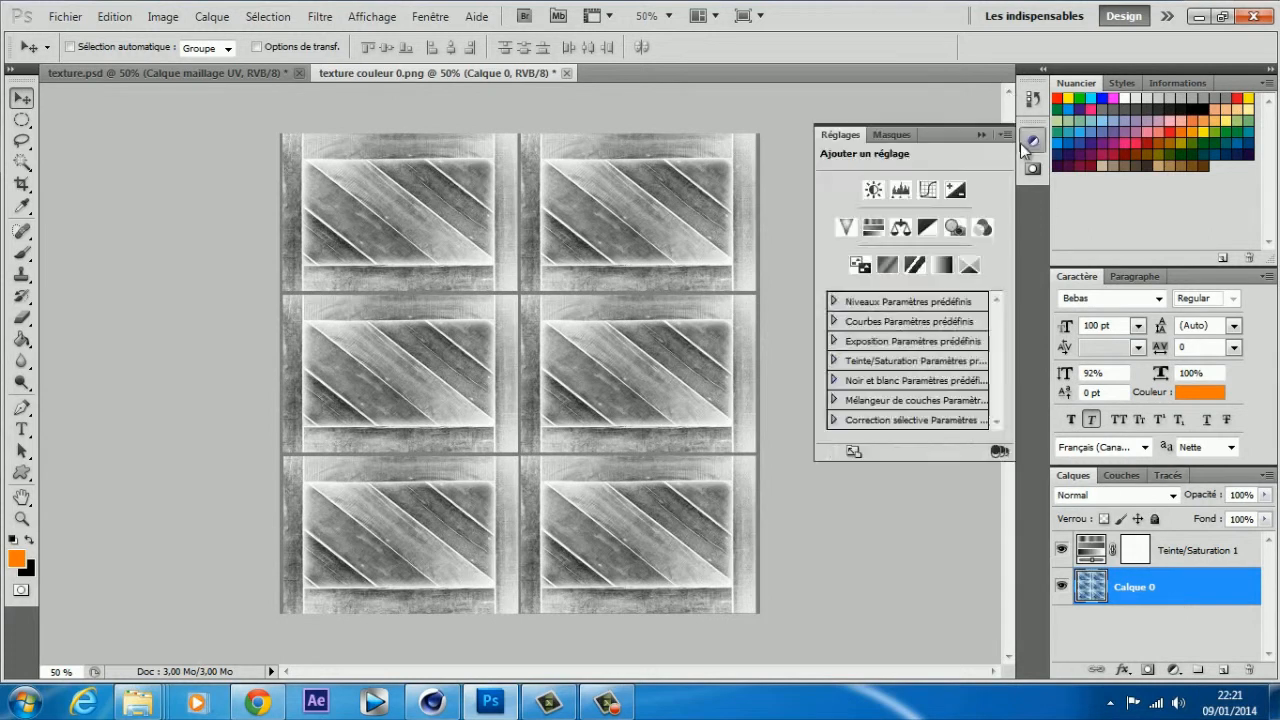
{"action": "left_click", "coordinate": [874, 228]}
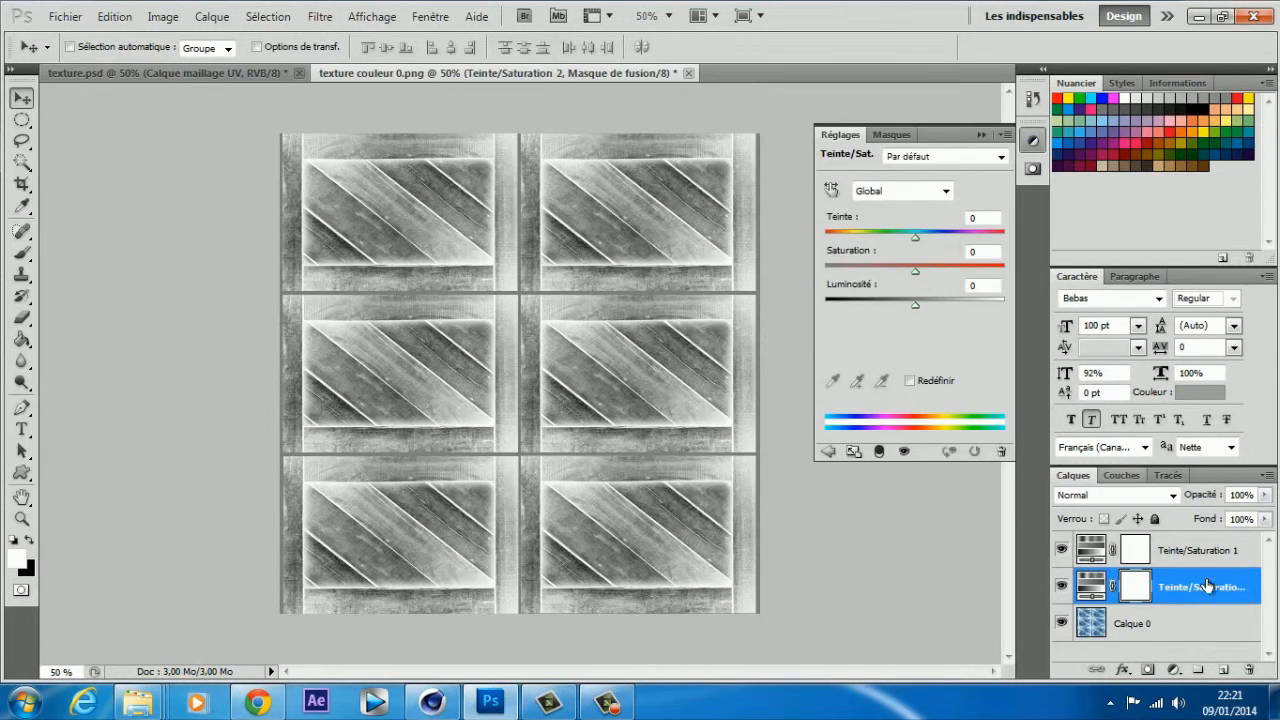
{"action": "key", "text": "Delete"}
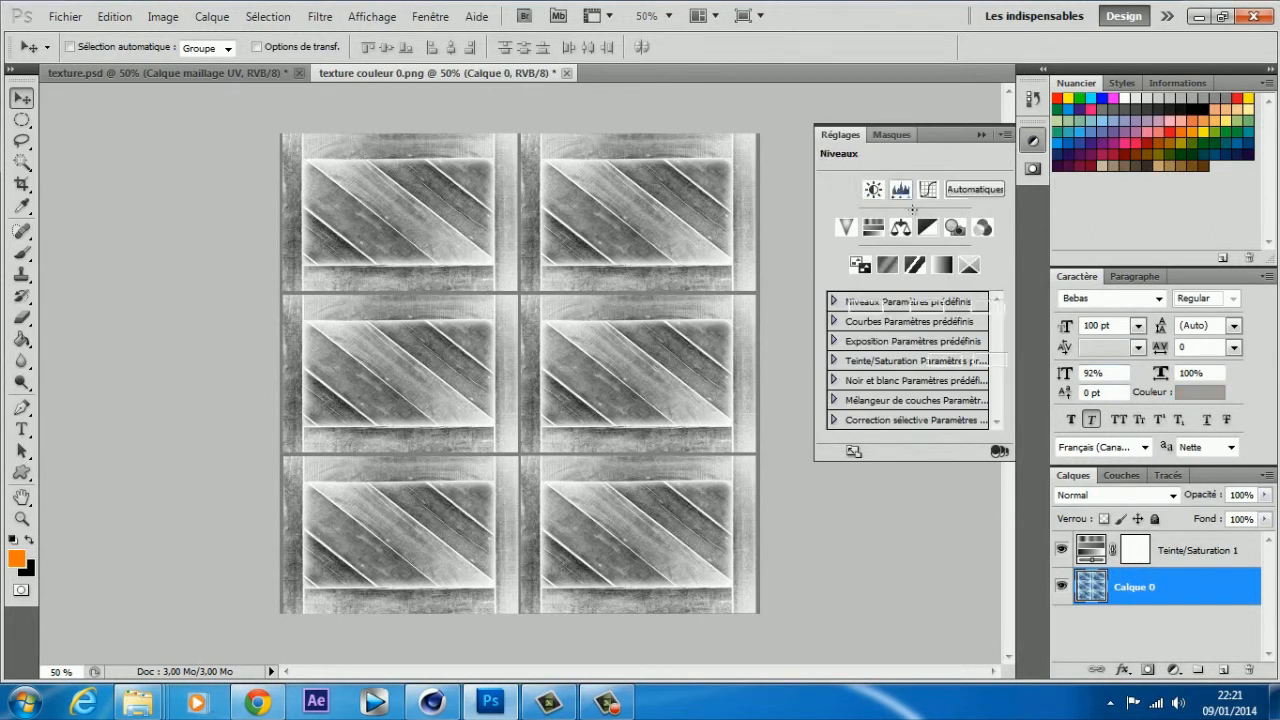
Step: Add a Levels adjustment layer above Calque 0 with the black input at 51 and midtones at 0,60
{"action": "left_click", "coordinate": [901, 190]}
{"action": "left_click_drag", "start_coordinate": [936, 290], "coordinate": [958, 291]}
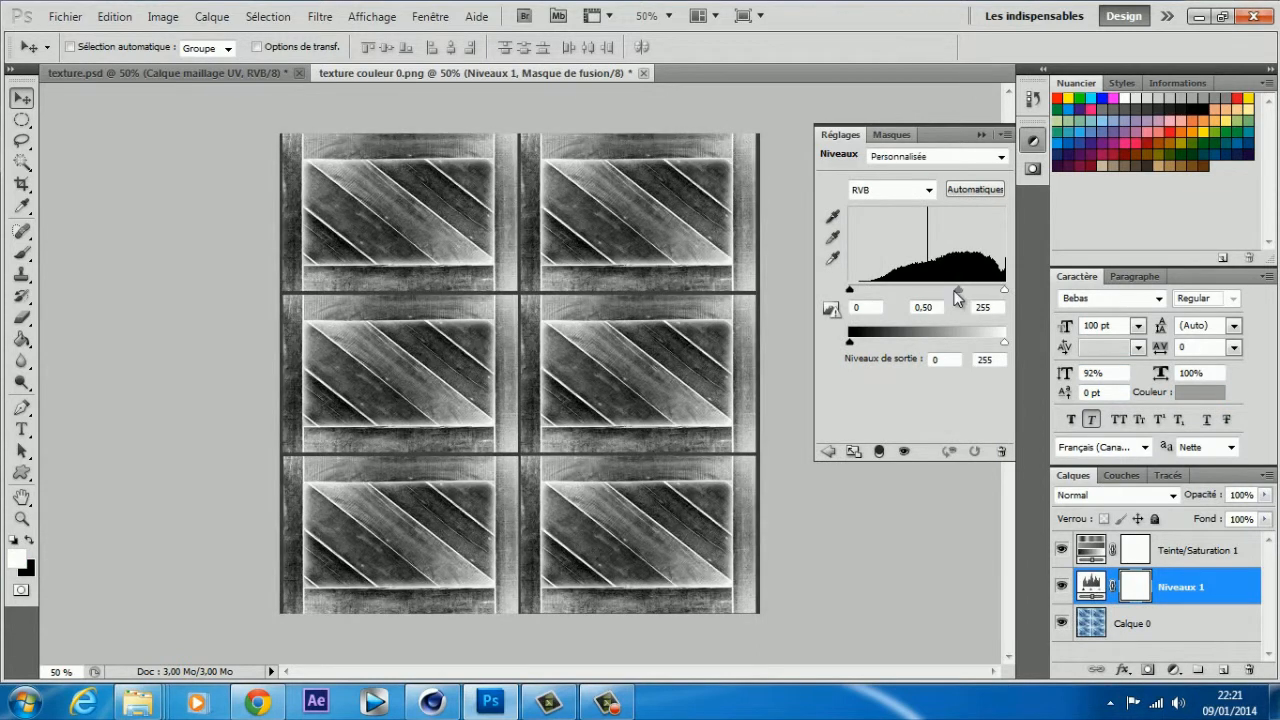
{"action": "left_click_drag", "start_coordinate": [850, 290], "coordinate": [881, 290]}
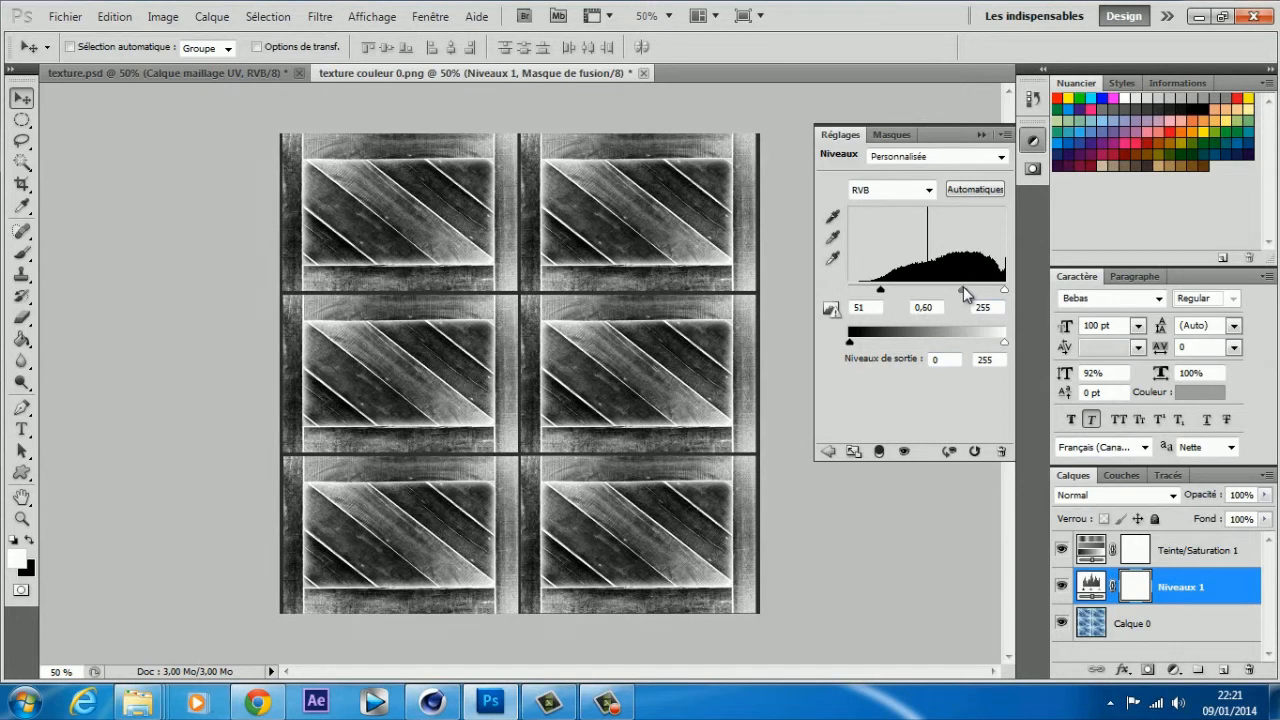
Step: Open the Smart Sharpen filter (Netteté optimisée) on Calque 0 and lower its gain to 114 %
{"action": "left_click", "coordinate": [1172, 625]}
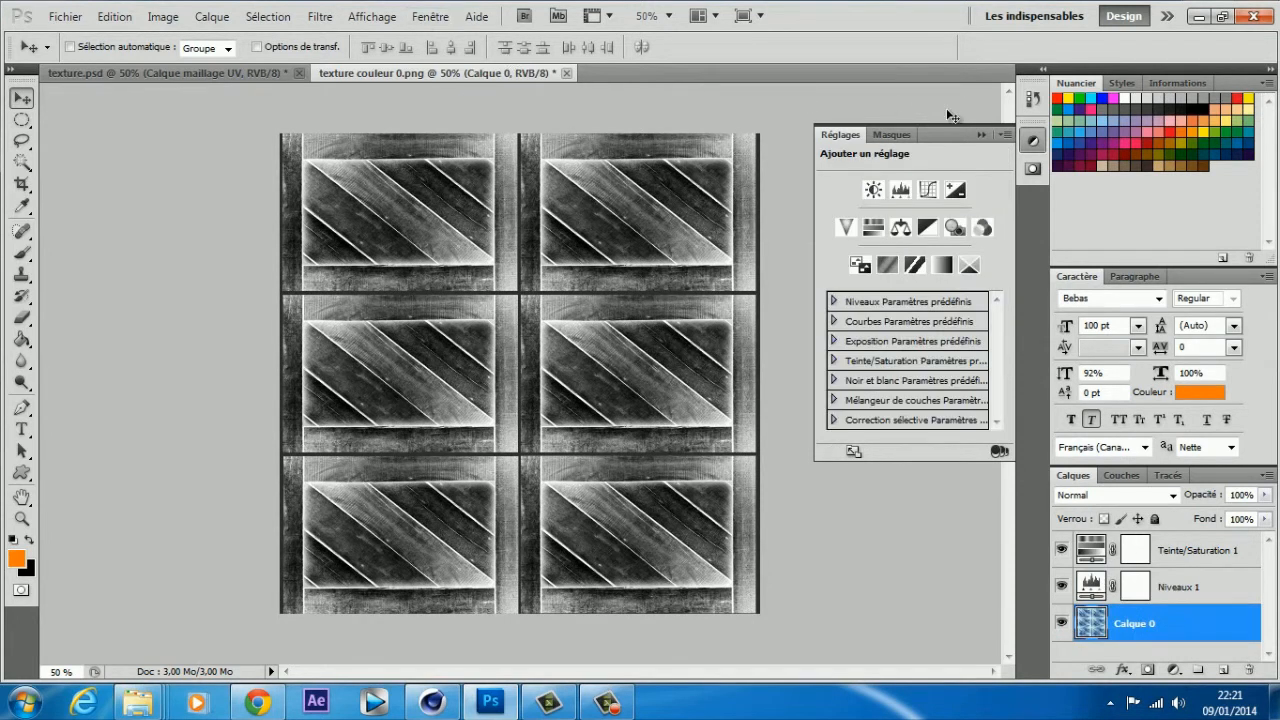
{"action": "left_click", "coordinate": [981, 134]}
{"action": "left_click", "coordinate": [320, 16]}
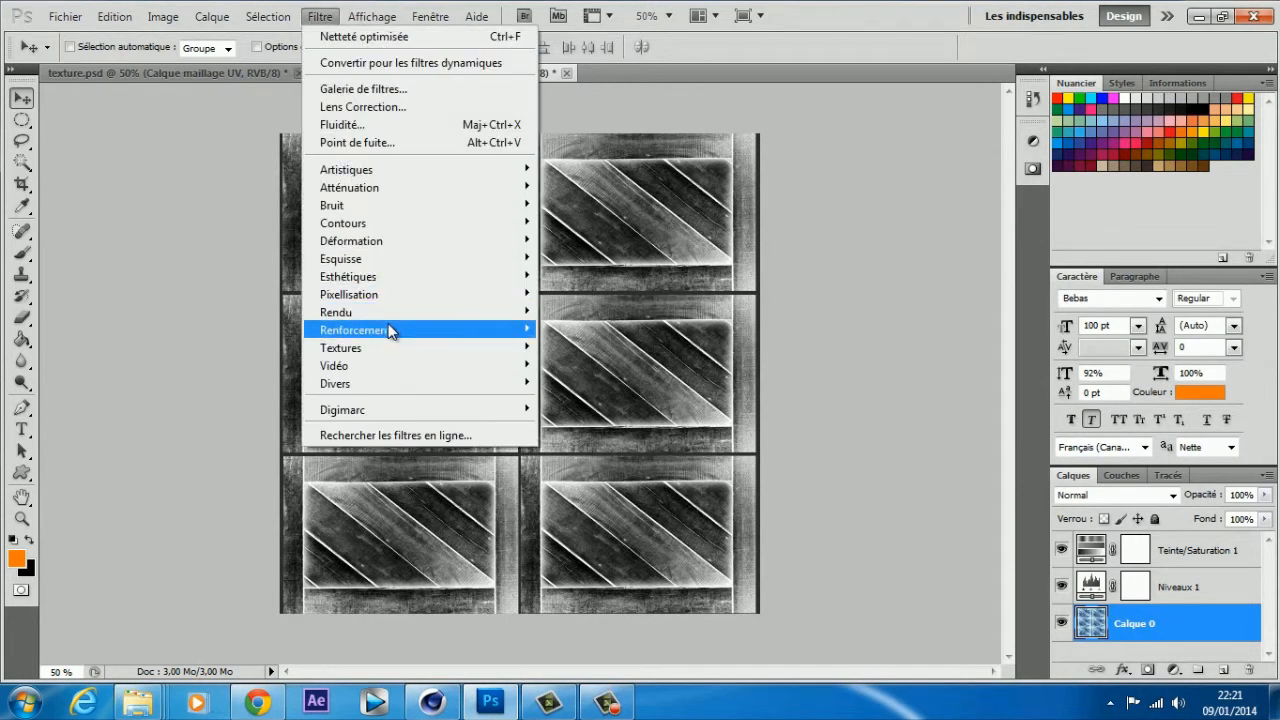
{"action": "mouse_move", "coordinate": [390, 331]}
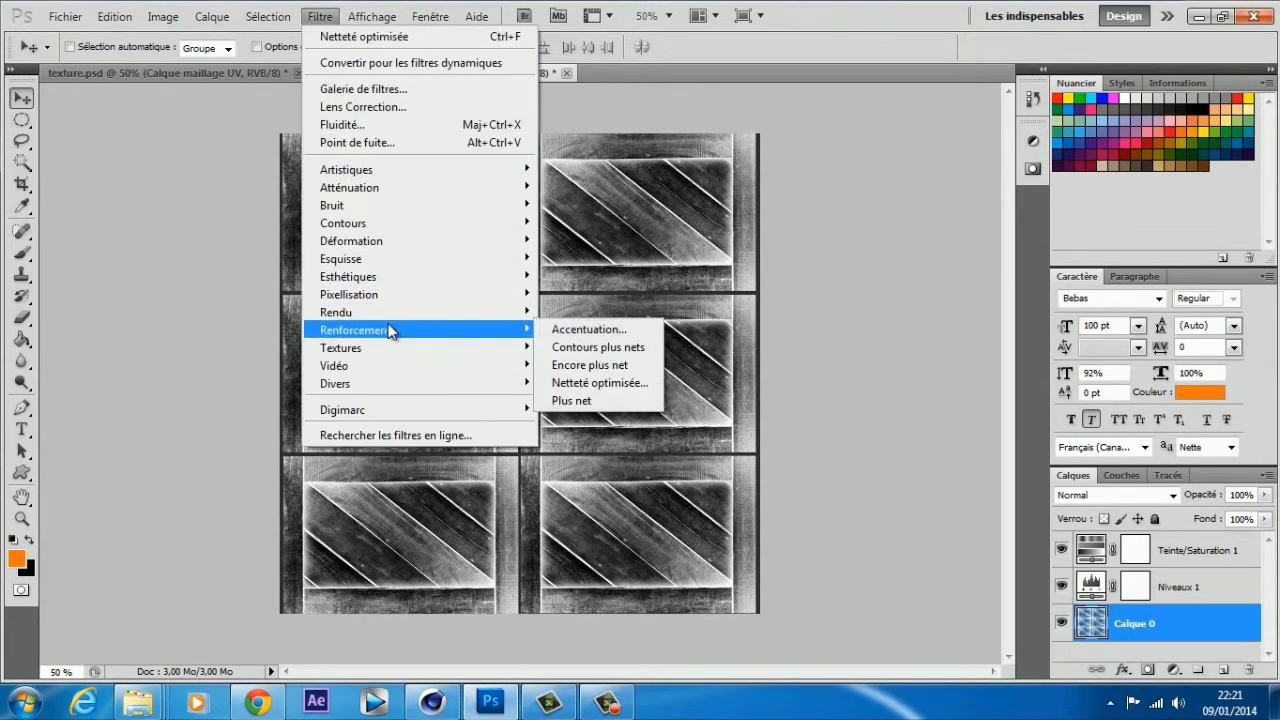
{"action": "left_click", "coordinate": [573, 384]}
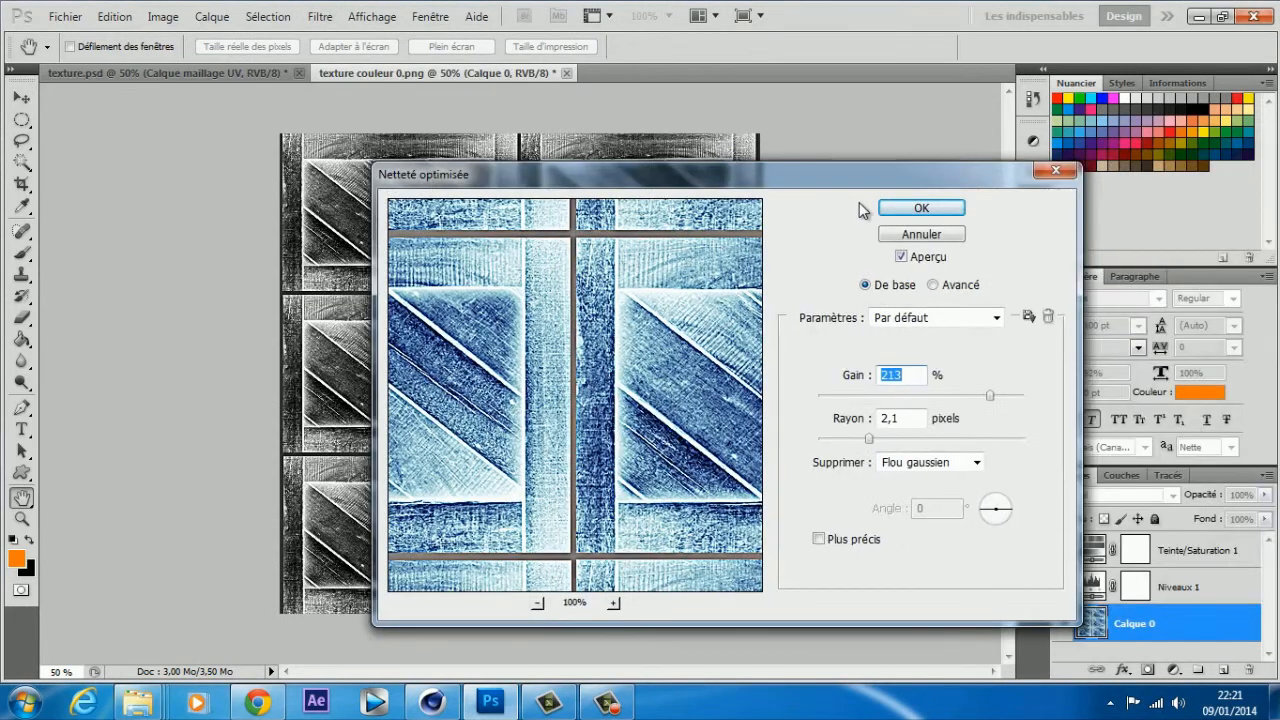
{"action": "left_click_drag", "start_coordinate": [861, 184], "coordinate": [848, 192]}
{"action": "left_click_drag", "start_coordinate": [836, 403], "coordinate": [771, 403]}
{"action": "left_click_drag", "start_coordinate": [613, 188], "coordinate": [928, 191]}
{"action": "left_click_drag", "start_coordinate": [1121, 407], "coordinate": [1243, 411]}
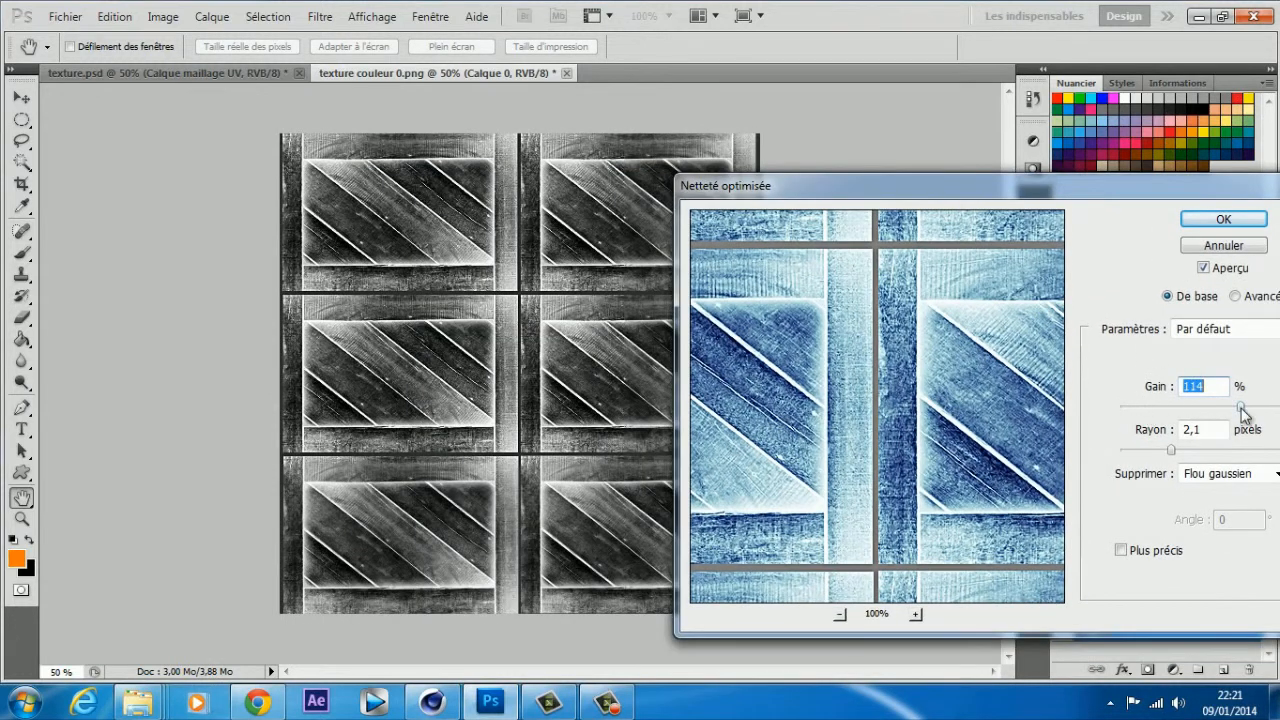
Step: Reduce the sharpening gain to 107 % while checking the crate texture in the preview
{"action": "left_click_drag", "start_coordinate": [899, 191], "coordinate": [862, 194]}
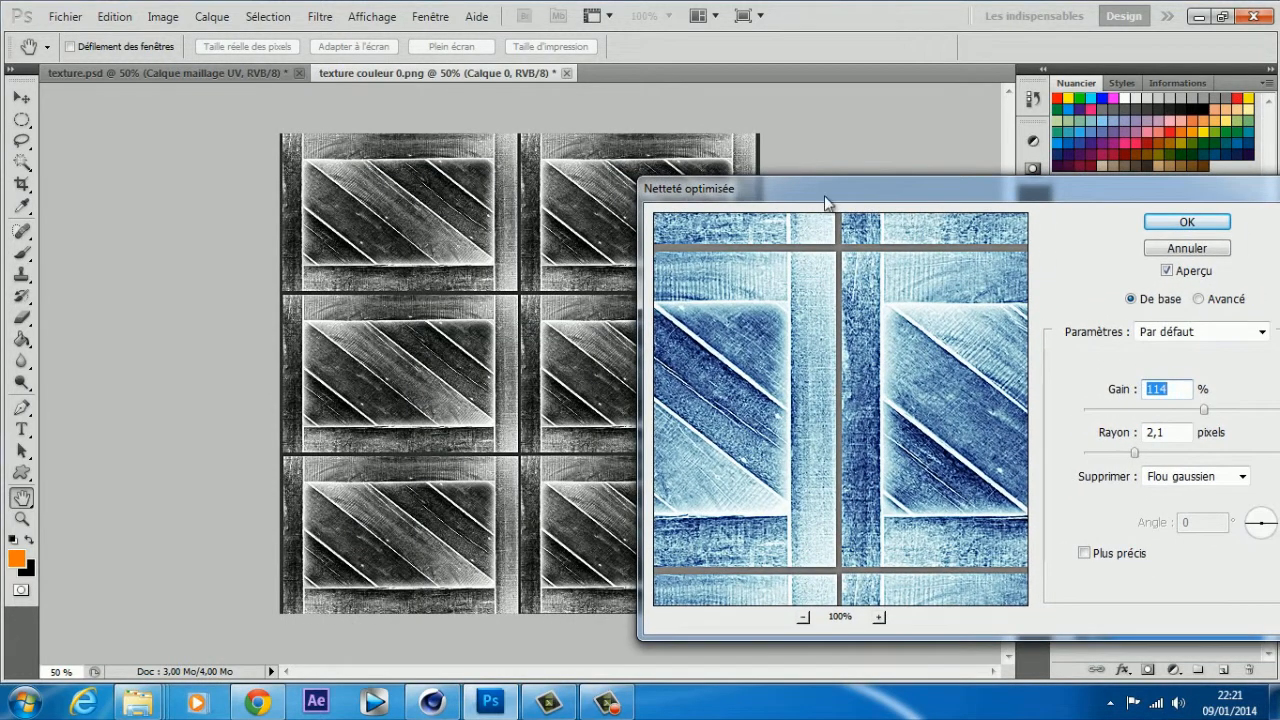
{"action": "left_click_drag", "start_coordinate": [727, 203], "coordinate": [634, 191]}
{"action": "left_click", "coordinate": [1141, 400]}
{"action": "left_click_drag", "start_coordinate": [1150, 398], "coordinate": [1109, 398]}
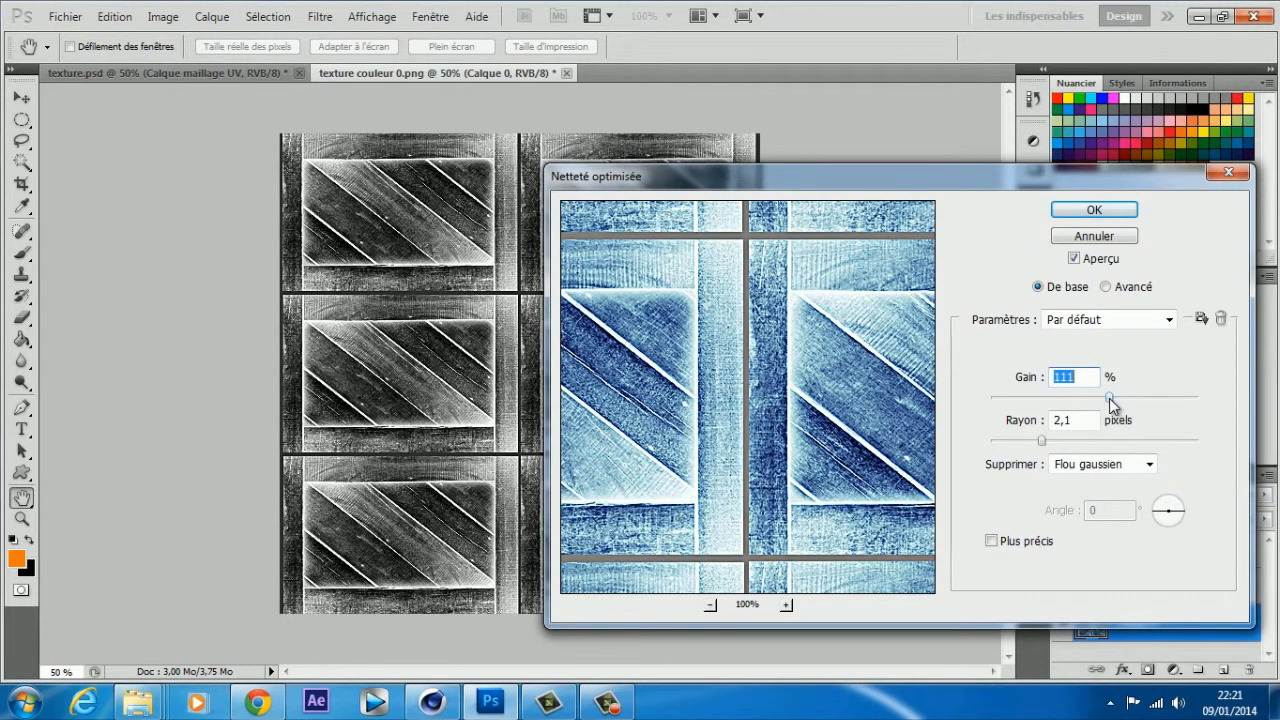
{"action": "left_click_drag", "start_coordinate": [828, 410], "coordinate": [803, 417]}
{"action": "key", "text": "Down"}
{"action": "key", "text": "Down"}
{"action": "key", "text": "Down"}
{"action": "key", "text": "Down"}
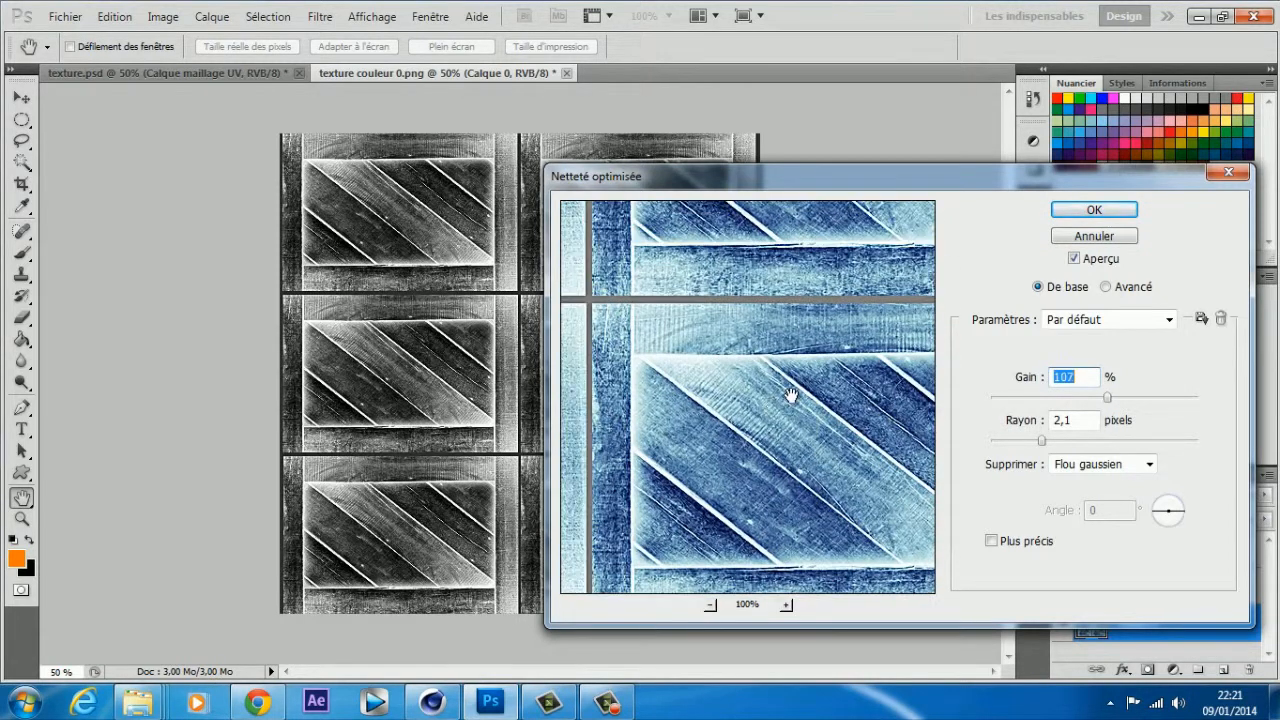
Step: Show the whole texture in the filter preview, set the gain to 134 % and apply the sharpening
{"action": "left_click", "coordinate": [710, 604]}
{"action": "left_click", "coordinate": [710, 604]}
{"action": "mouse_move", "coordinate": [1108, 400]}
{"action": "left_mouse_down"}
{"action": "mouse_move", "coordinate": [1171, 400]}
{"action": "mouse_move", "coordinate": [1099, 397]}
{"action": "mouse_move", "coordinate": [1122, 398]}
{"action": "left_mouse_up"}
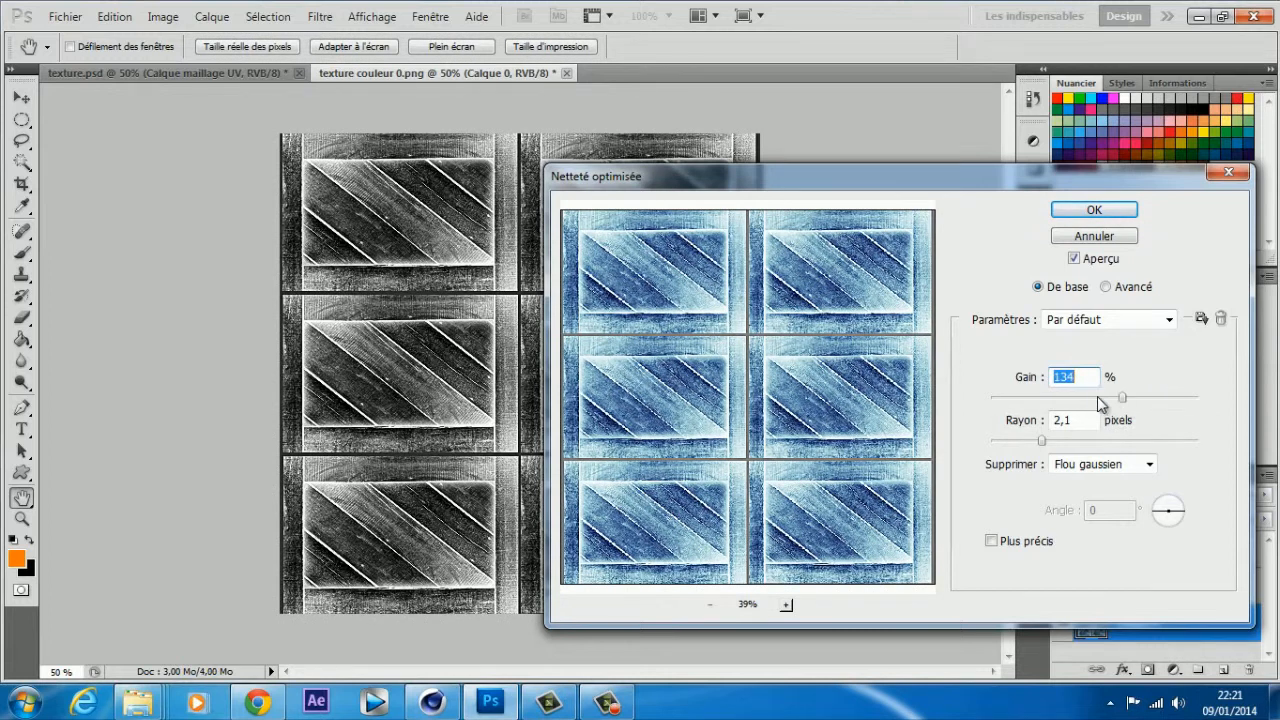
{"action": "left_click", "coordinate": [1122, 209]}
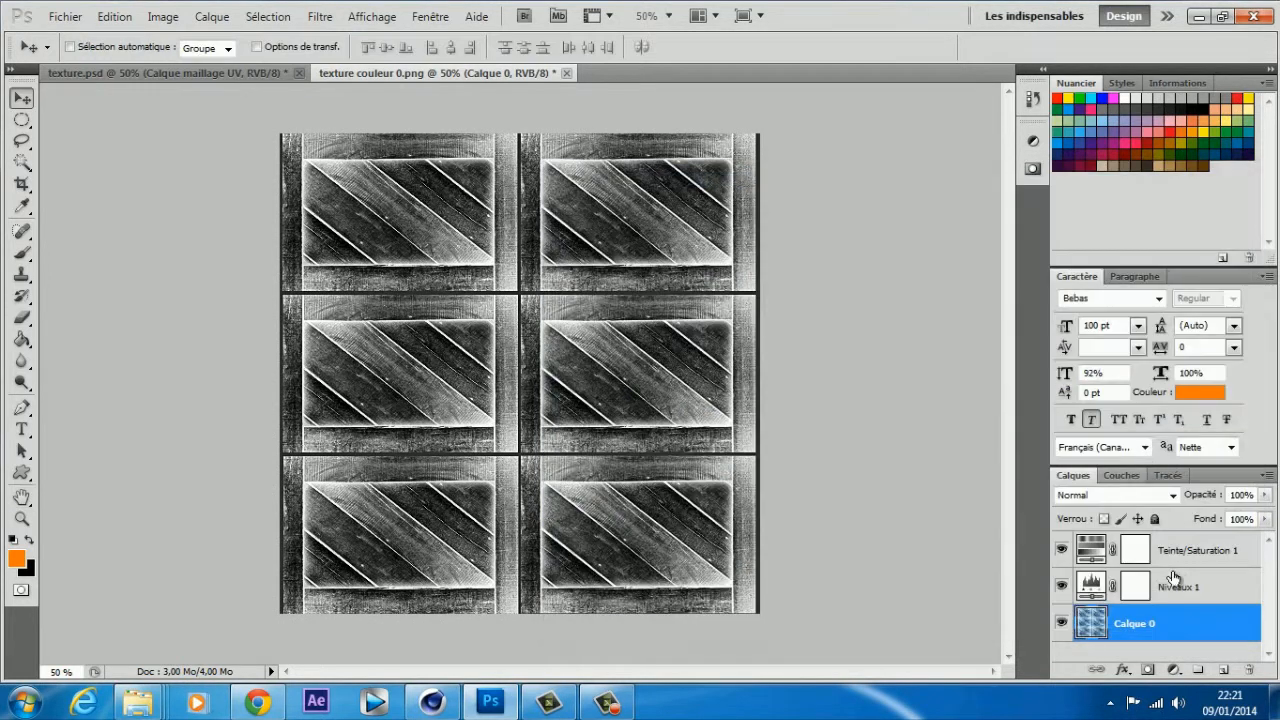
Step: Export the sharpened grayscale texture through video rendering as a PNG named texture spec.png in the tuto bodypaint folder
{"action": "left_click", "coordinate": [65, 16]}
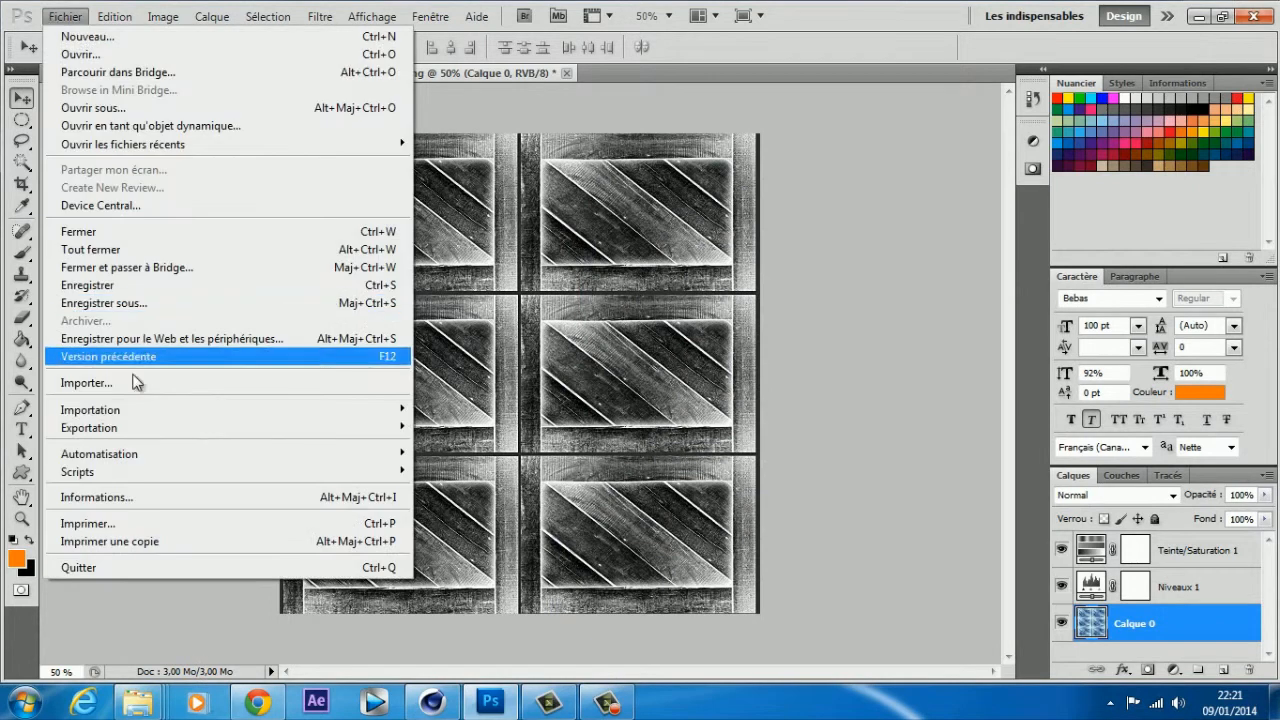
{"action": "mouse_move", "coordinate": [256, 428]}
{"action": "left_click", "coordinate": [460, 477]}
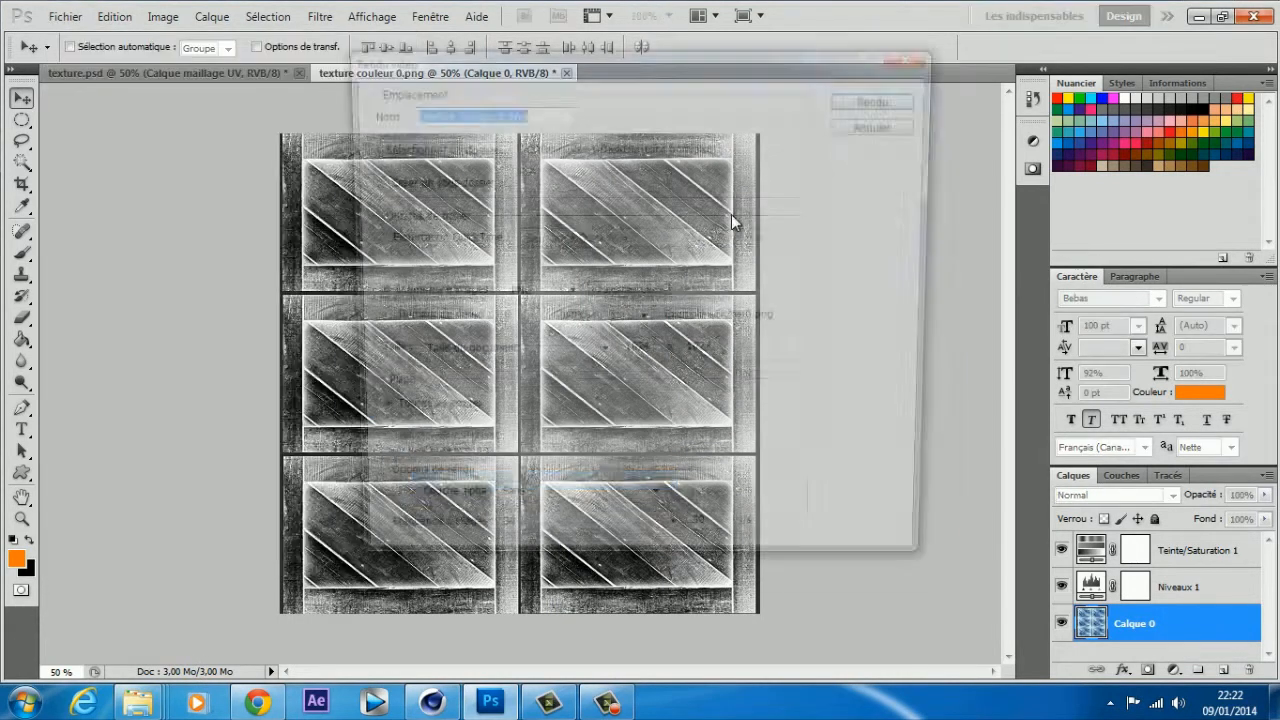
{"action": "left_click_drag", "start_coordinate": [498, 116], "coordinate": [465, 118]}
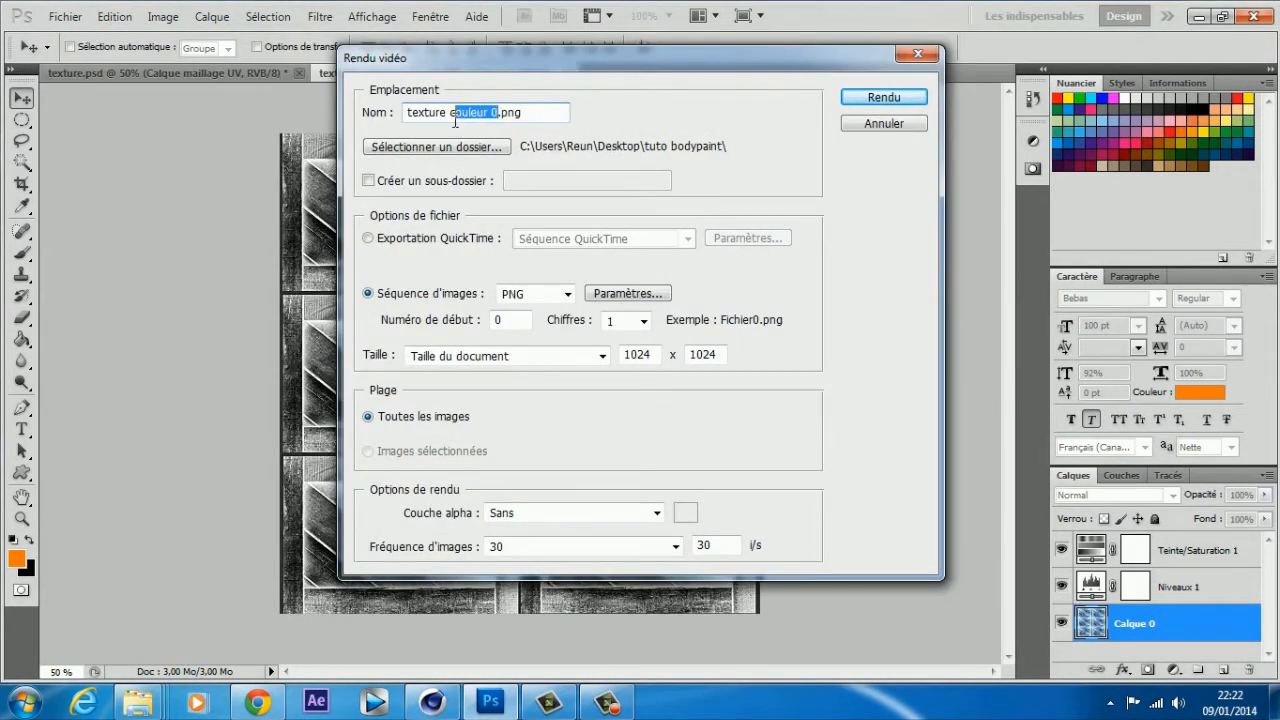
{"action": "type", "text": "pse"}
{"action": "key", "text": "BackSpace"}
{"action": "key", "text": "BackSpace"}
{"action": "type", "text": "spec"}
{"action": "key", "text": "Return"}
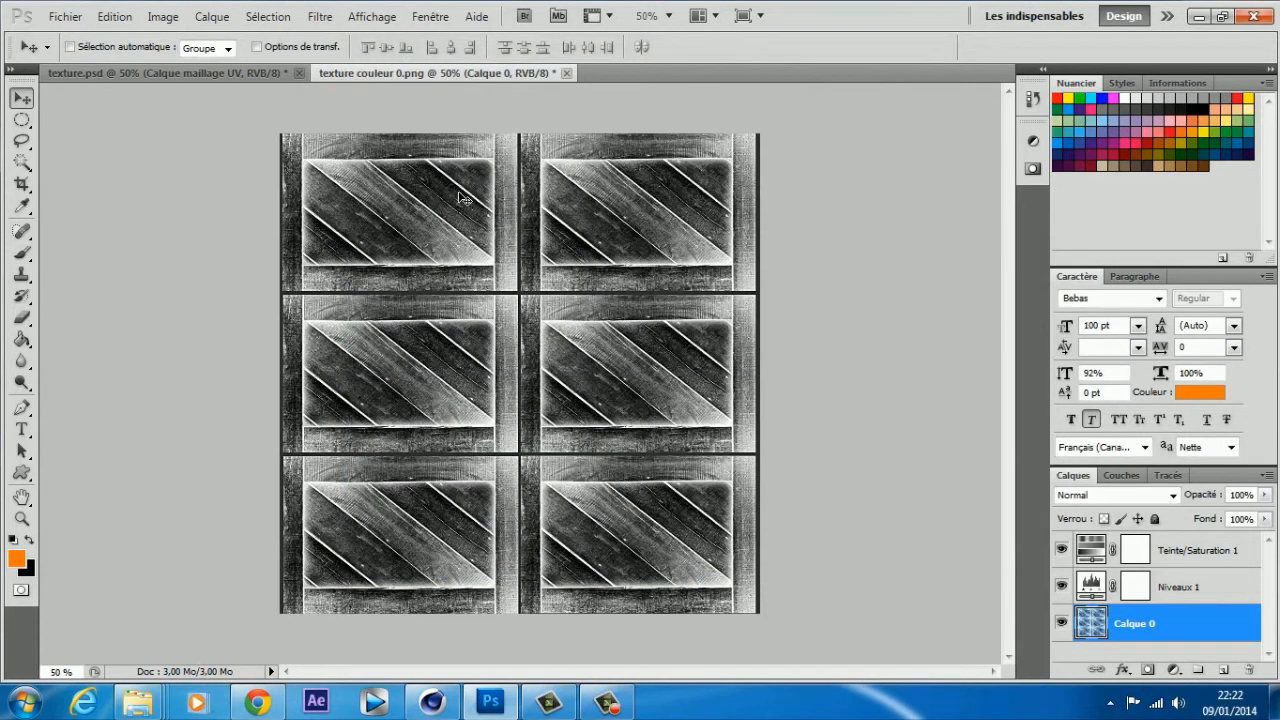
Step: In CINEMA 4D, enable the Relief channel of material Mat and load texture relief0.png, copying the image to the project location
{"action": "left_click", "coordinate": [440, 700]}
{"action": "double_click", "coordinate": [60, 605]}
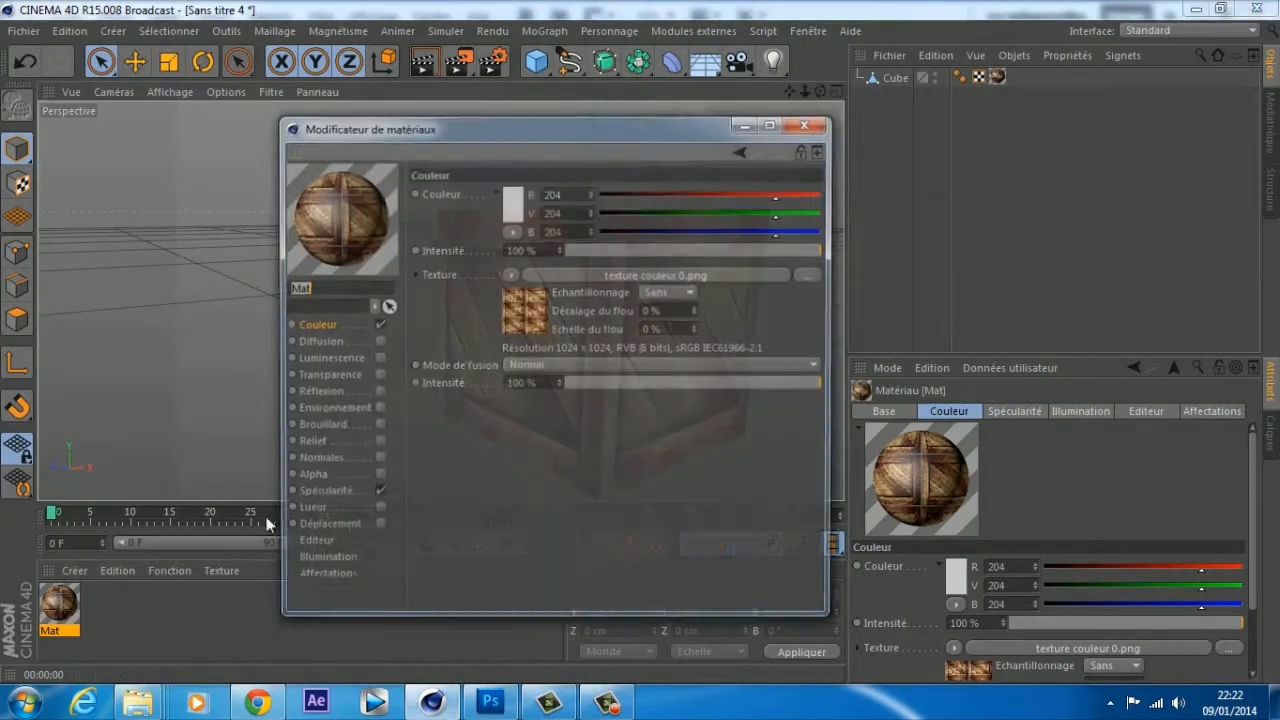
{"action": "left_click", "coordinate": [309, 443]}
{"action": "left_click", "coordinate": [377, 443]}
{"action": "left_click", "coordinate": [800, 236]}
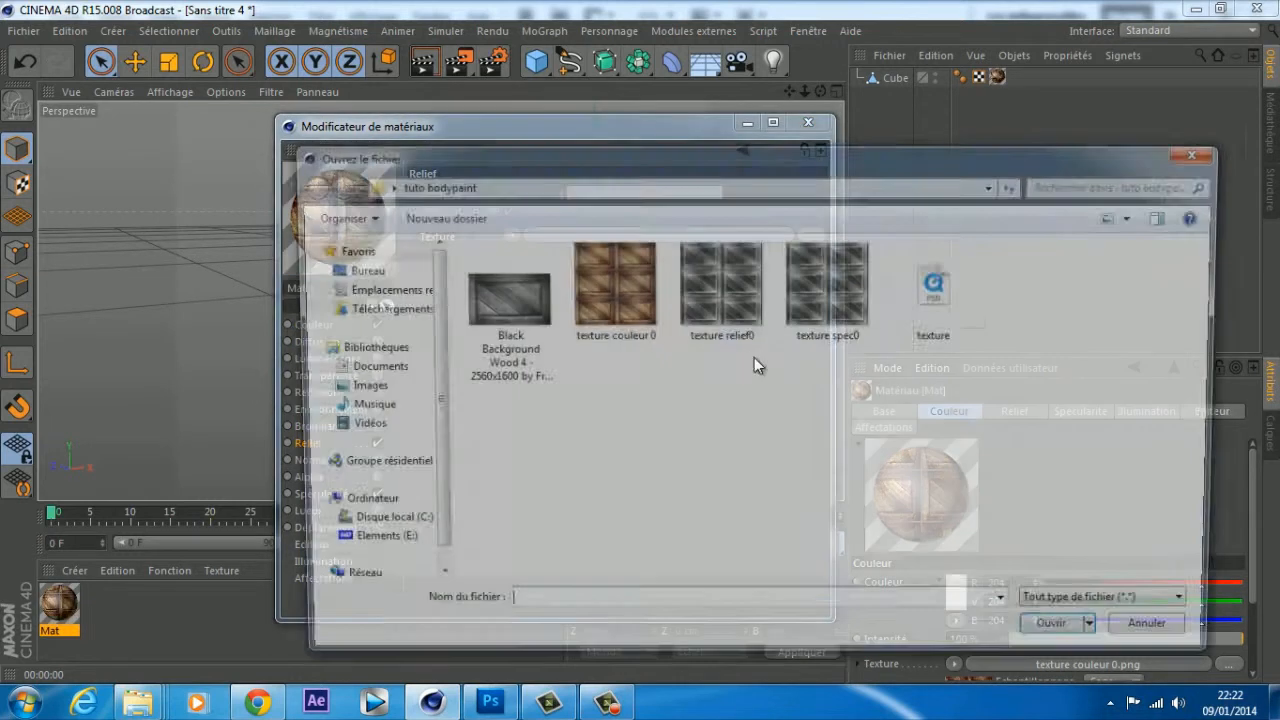
{"action": "double_click", "coordinate": [721, 290]}
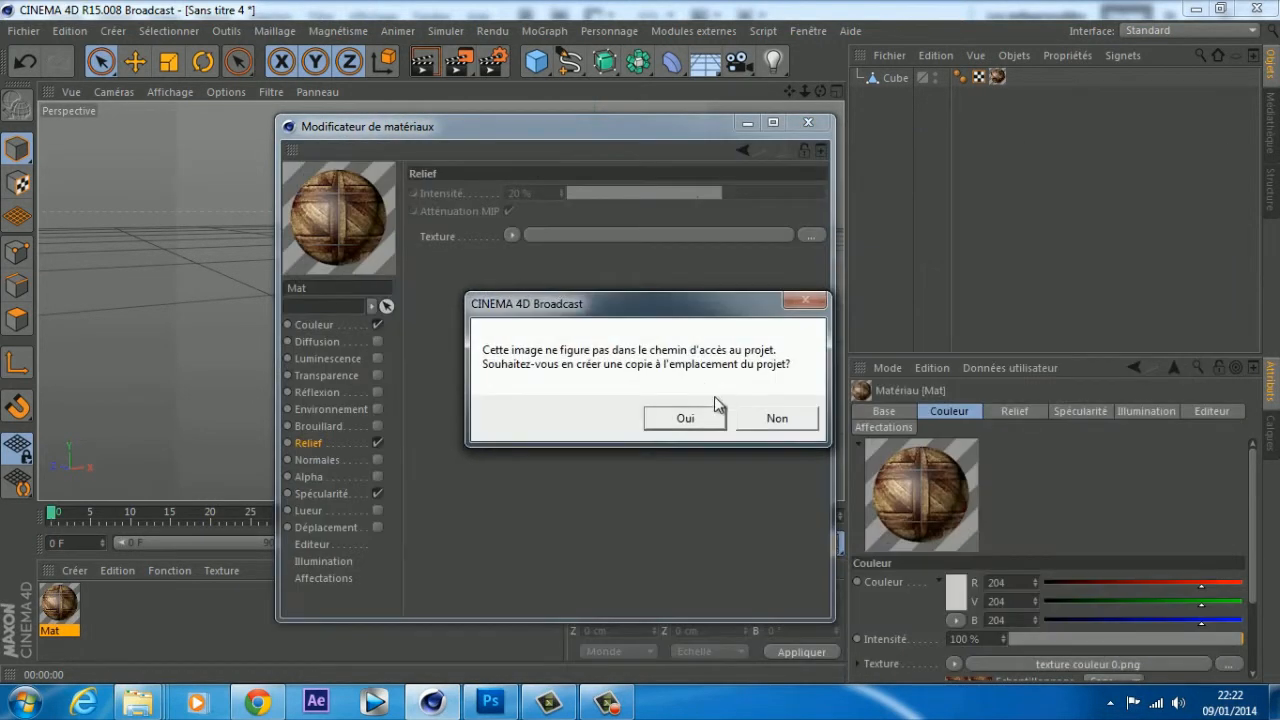
{"action": "left_click", "coordinate": [685, 419]}
Step: Set the sampling of the relief texture to Sans
{"action": "left_click_drag", "start_coordinate": [600, 135], "coordinate": [956, 151]}
{"action": "left_click", "coordinate": [870, 285]}
{"action": "left_click", "coordinate": [872, 290]}
Step: Load texture spec0.png into the Spécularité channel, copying it to the project location, and set its sampling to Sans
{"action": "left_click", "coordinate": [702, 516]}
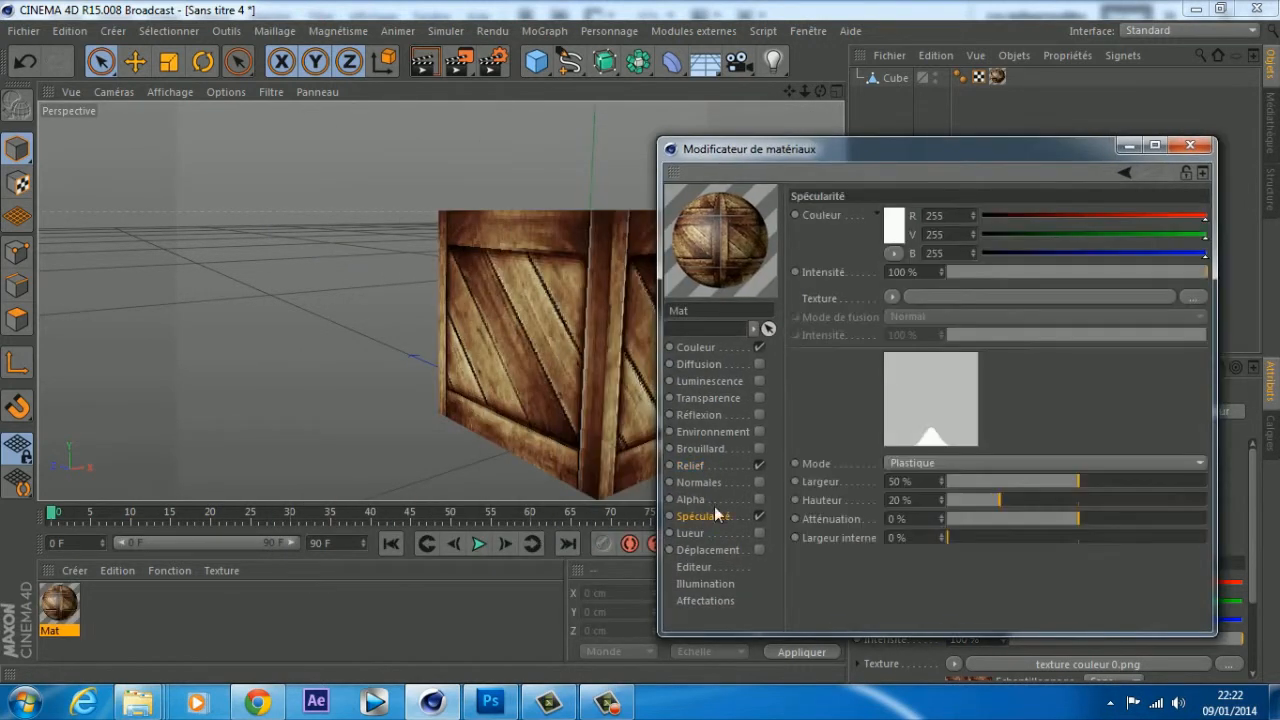
{"action": "left_click", "coordinate": [1192, 297]}
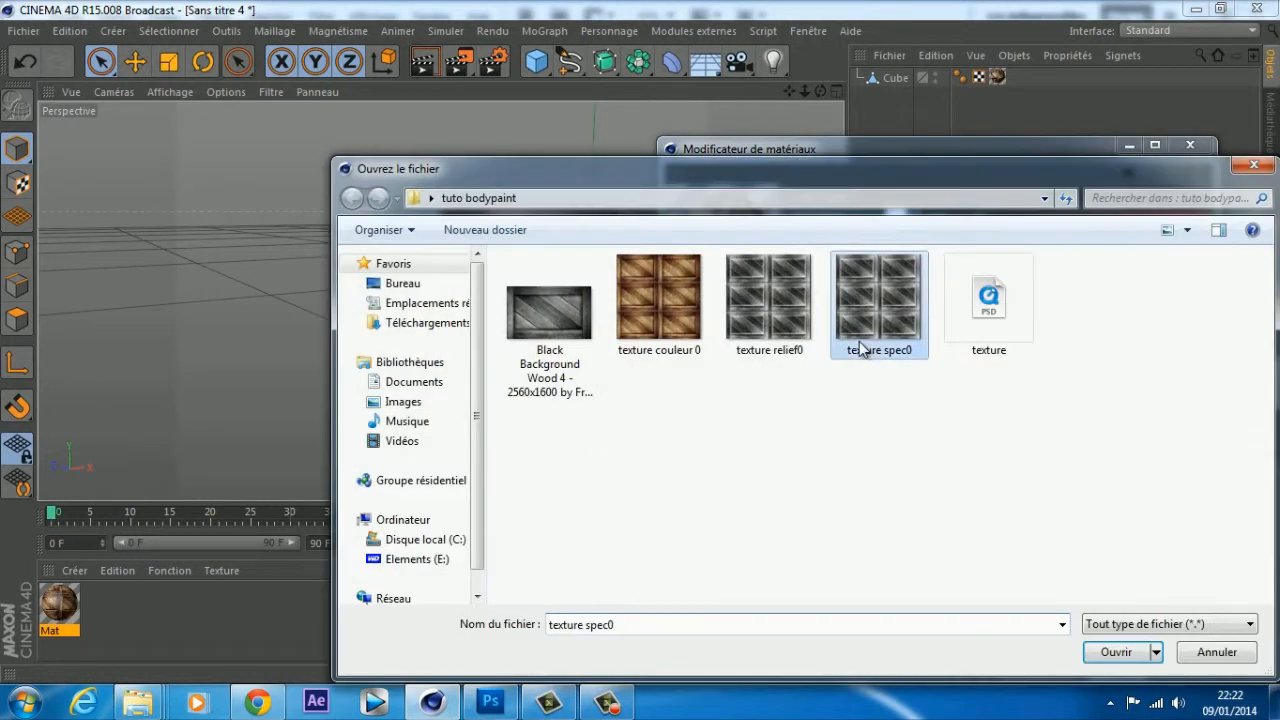
{"action": "double_click", "coordinate": [860, 352]}
{"action": "left_click", "coordinate": [685, 418]}
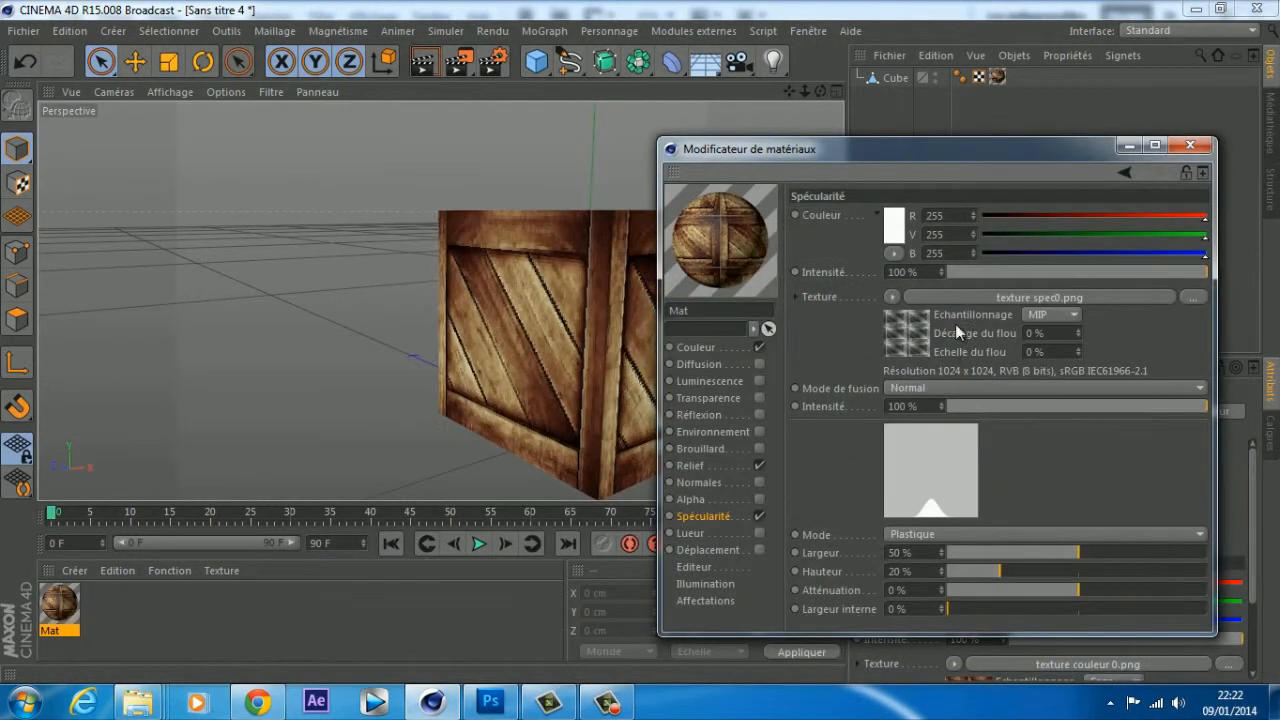
{"action": "left_click", "coordinate": [1035, 315]}
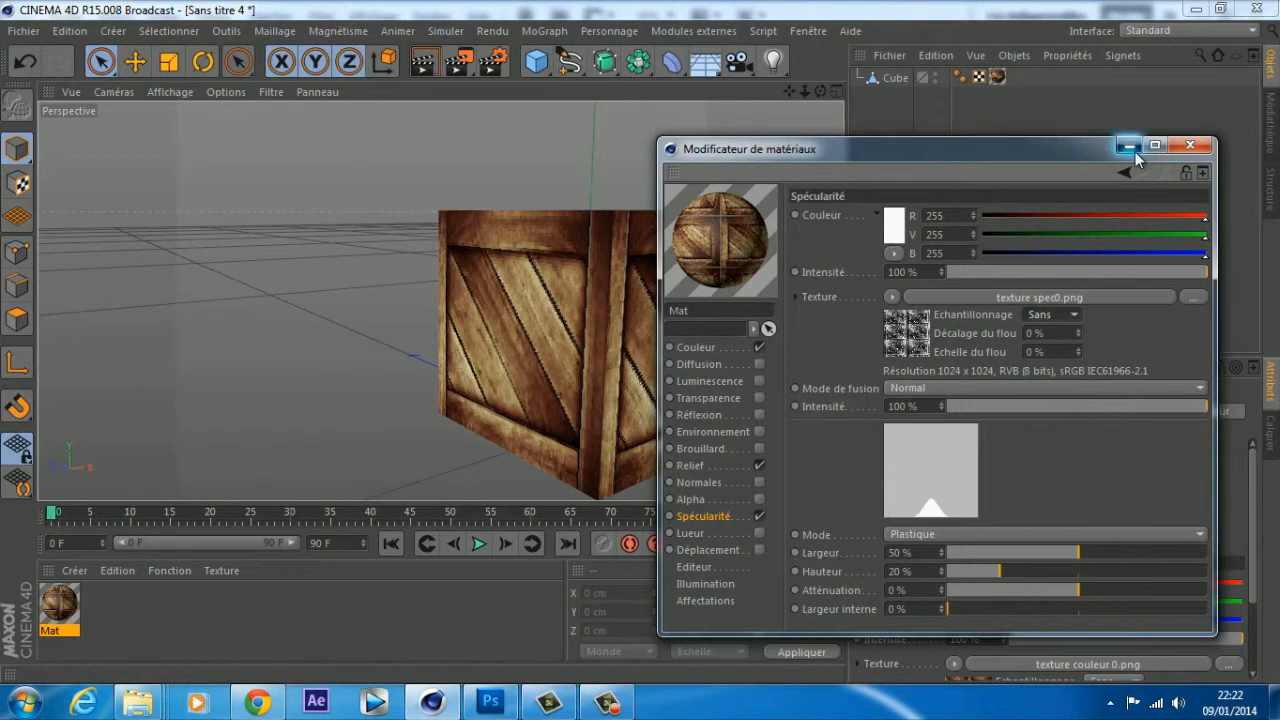
Step: Minimize the material editor and render the perspective view to examine the crate's surface up close
{"action": "left_click", "coordinate": [1130, 146]}
{"action": "scroll", "coordinate": [480, 174], "scroll_direction": "up", "scroll_amount": 3}
{"action": "scroll", "coordinate": [480, 174], "scroll_direction": "down", "scroll_amount": 3}
{"action": "left_click", "coordinate": [430, 64]}
{"action": "scroll", "coordinate": [580, 192], "scroll_direction": "up", "scroll_amount": 5}
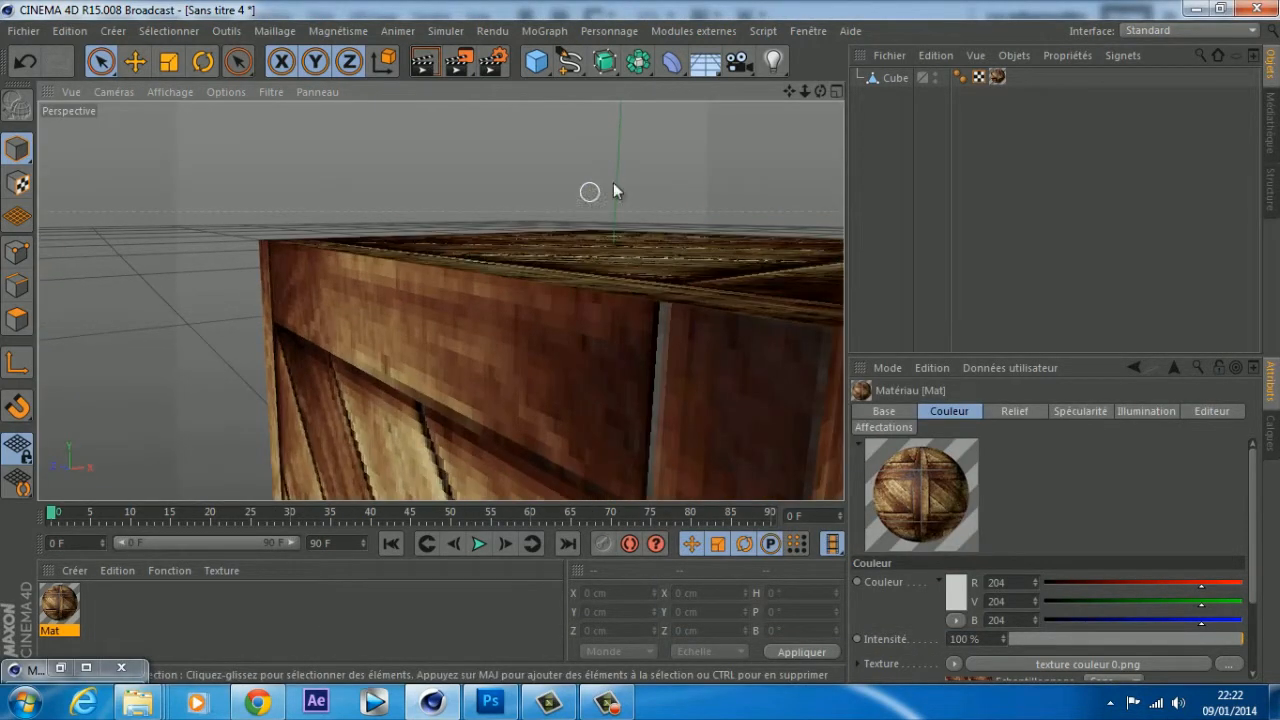
{"action": "left_click_drag", "start_coordinate": [790, 88], "coordinate": [640, 341]}
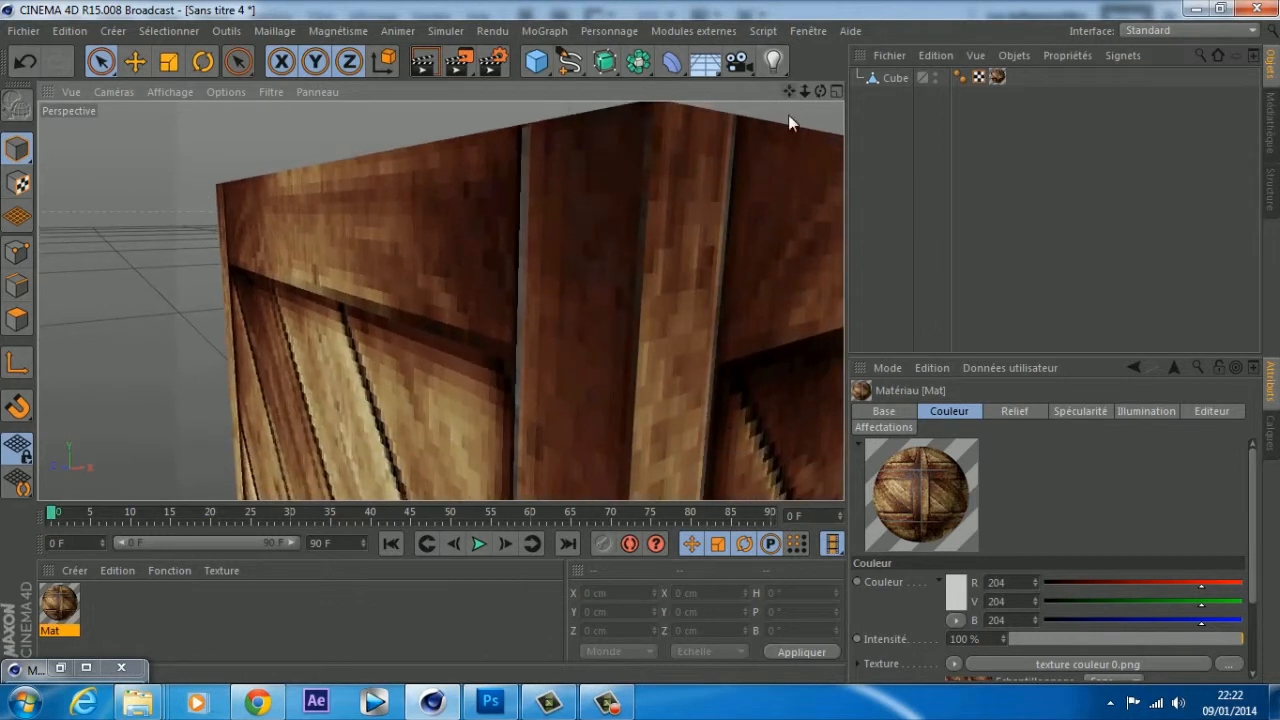
Step: Toggle the Relief and Spécularité channels of Mat off and on to compare their effect, and close the material editor
{"action": "left_click", "coordinate": [60, 667]}
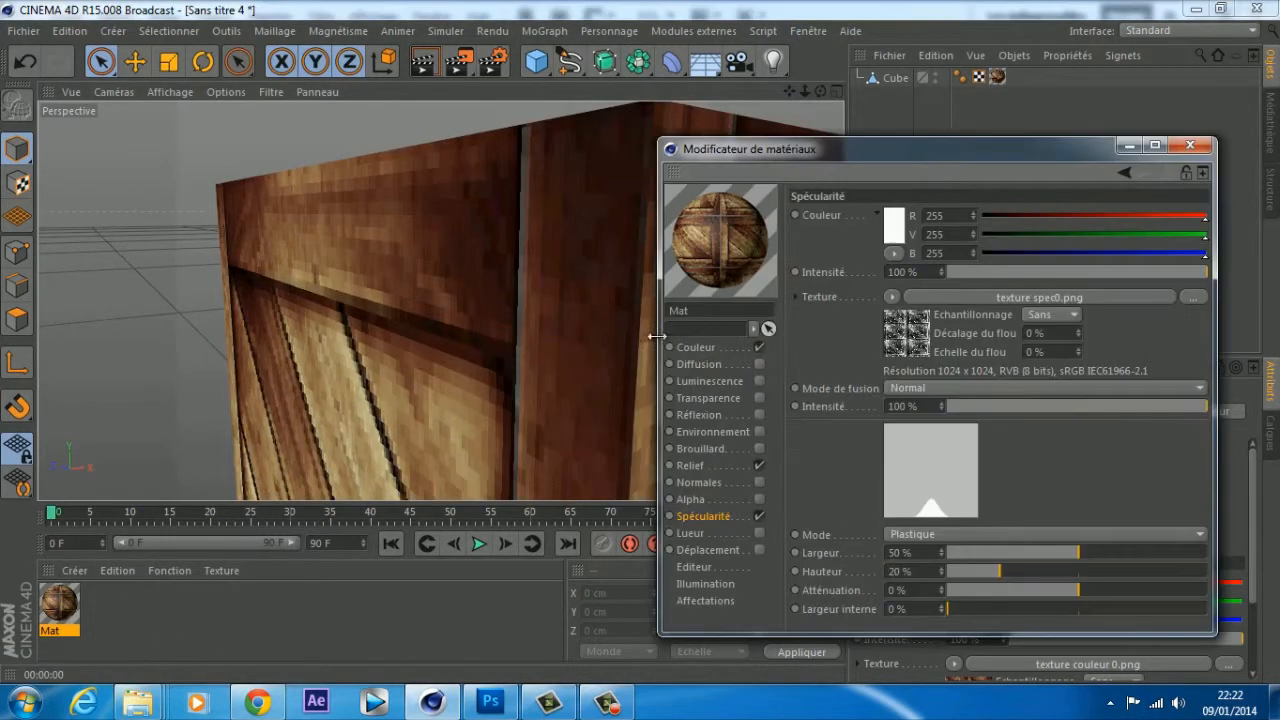
{"action": "left_click", "coordinate": [760, 467]}
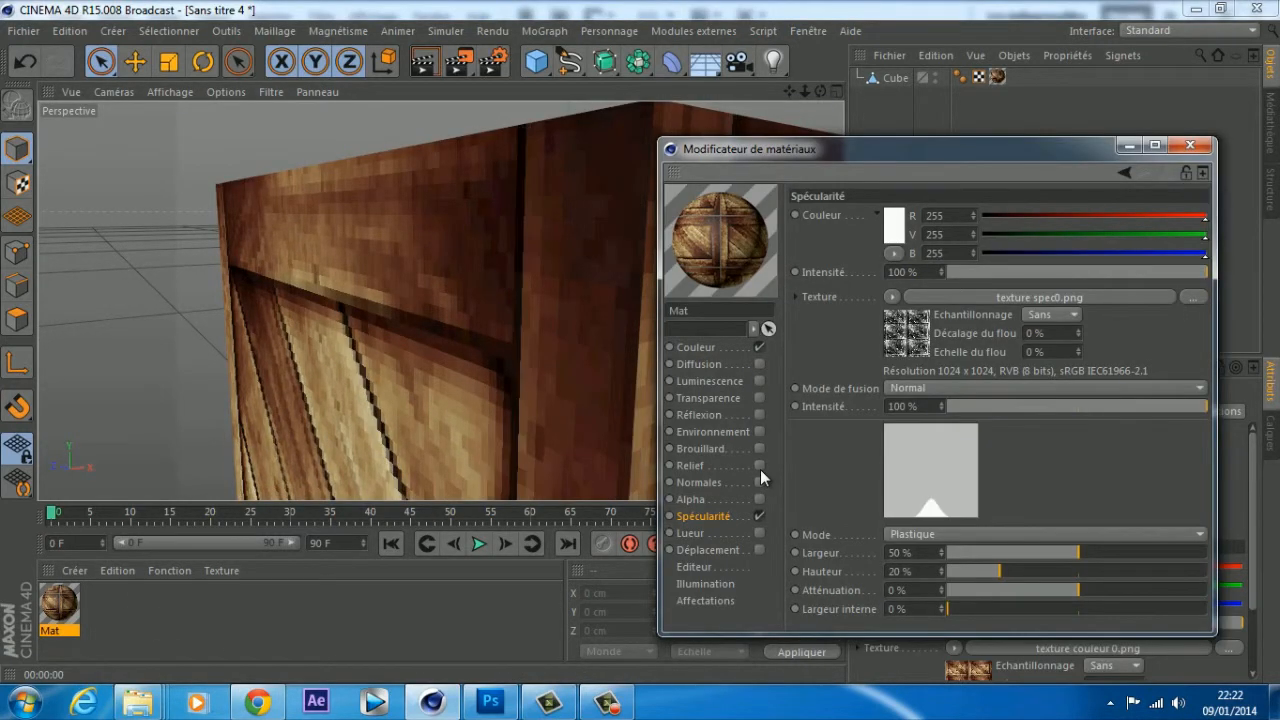
{"action": "left_click", "coordinate": [760, 517]}
{"action": "left_click", "coordinate": [760, 517]}
{"action": "left_click", "coordinate": [760, 465]}
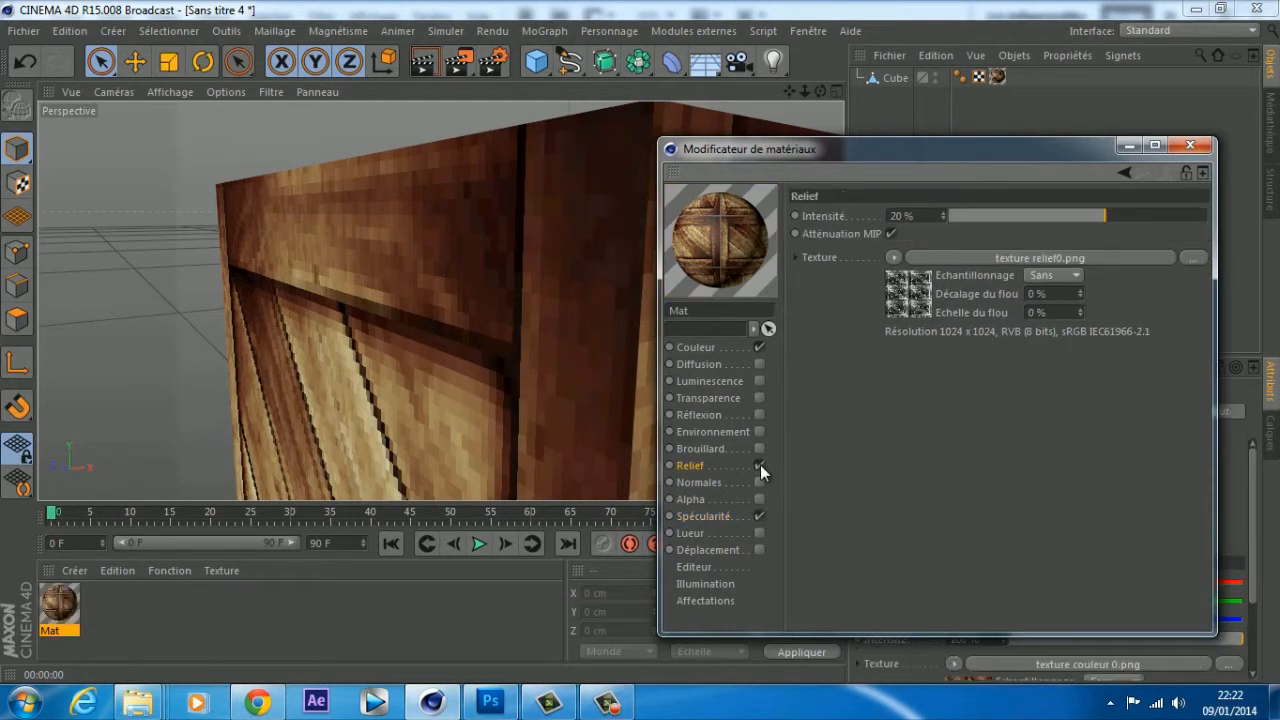
{"action": "left_click", "coordinate": [760, 465]}
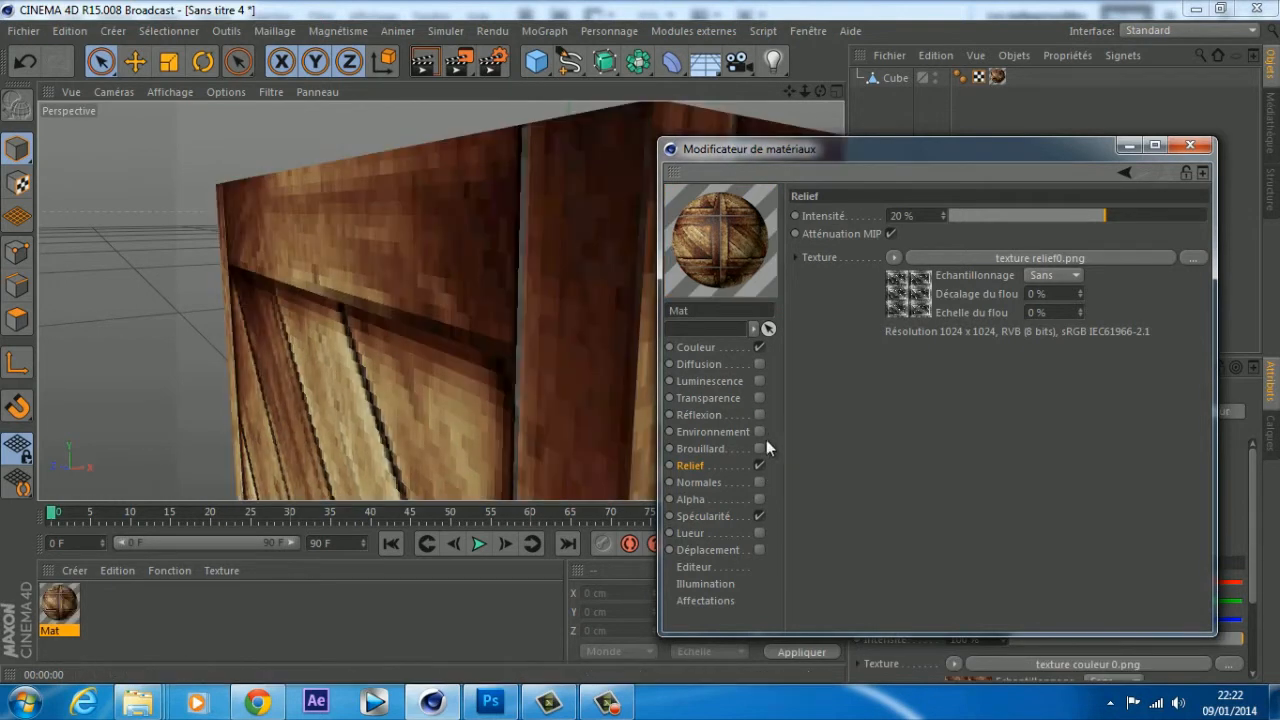
{"action": "left_click", "coordinate": [755, 467]}
{"action": "left_click", "coordinate": [756, 467]}
{"action": "left_click_drag", "start_coordinate": [743, 145], "coordinate": [672, 146]}
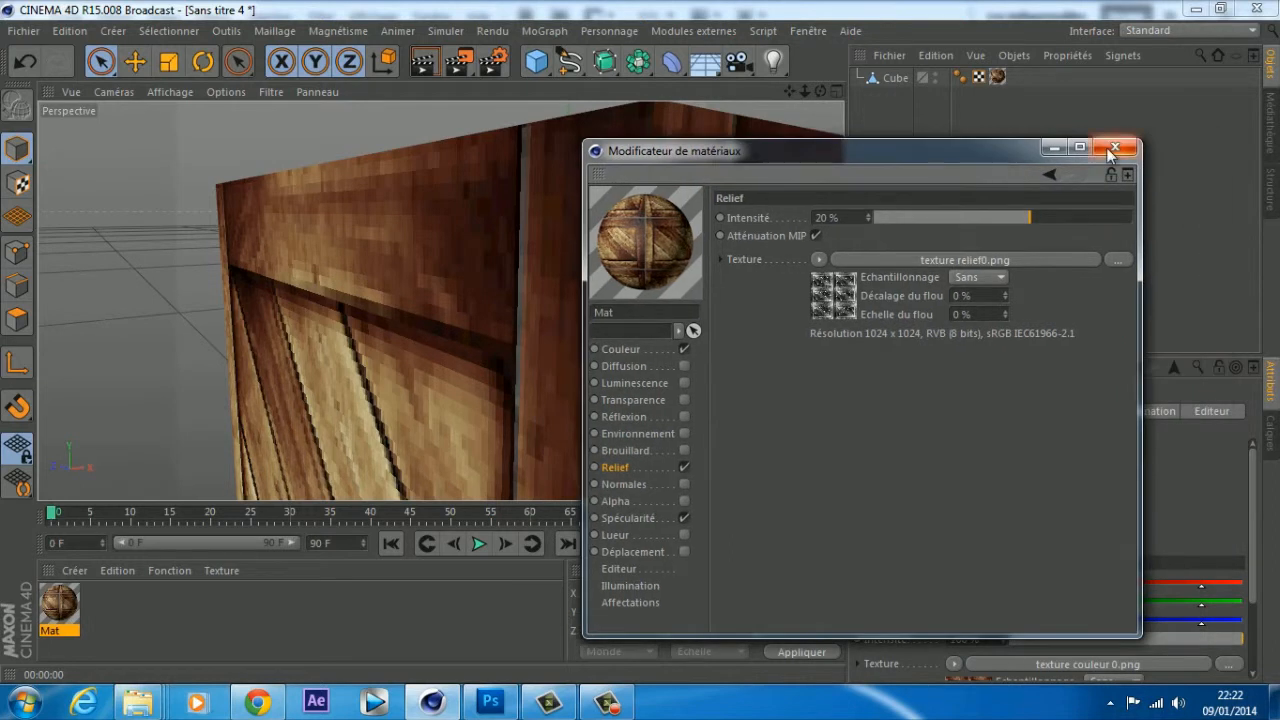
{"action": "left_click", "coordinate": [1119, 146]}
Step: Render close-up views of the crate from different sides to examine the relief and highlights on the wood
{"action": "left_click", "coordinate": [423, 63]}
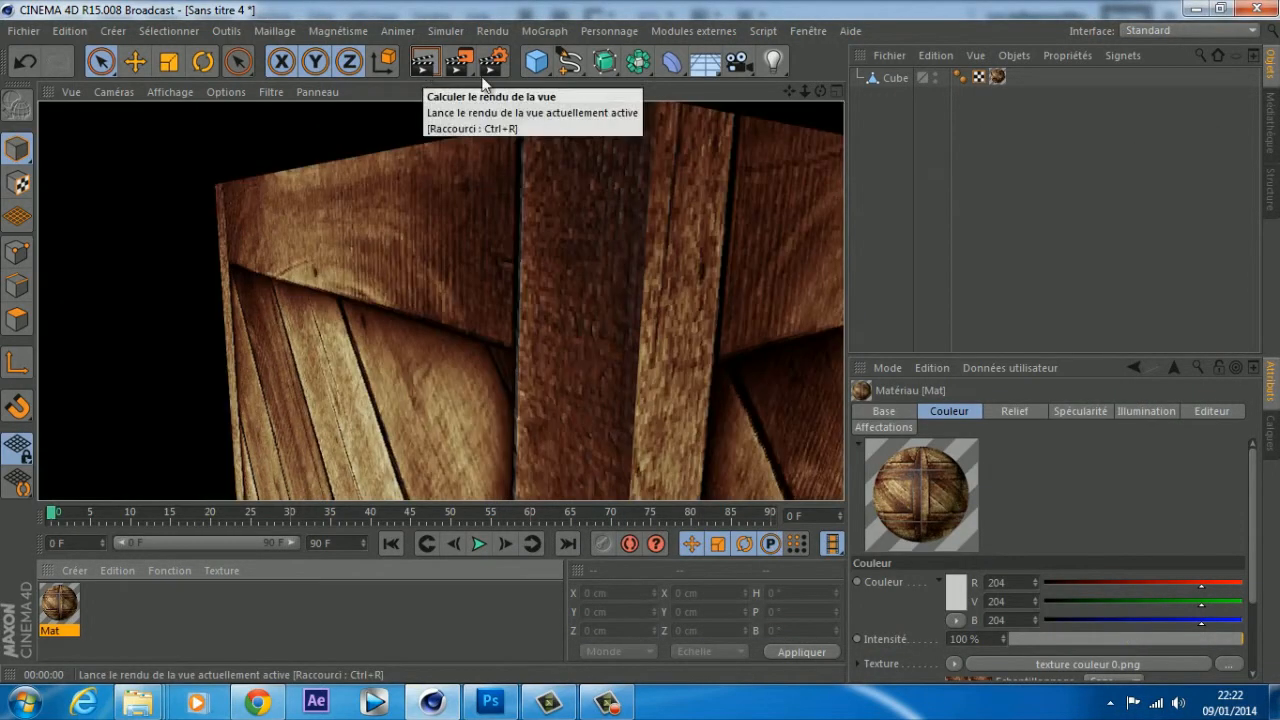
{"action": "left_click", "coordinate": [638, 154]}
{"action": "left_click", "coordinate": [424, 68]}
{"action": "scroll", "coordinate": [575, 281], "scroll_direction": "down", "scroll_amount": 2}
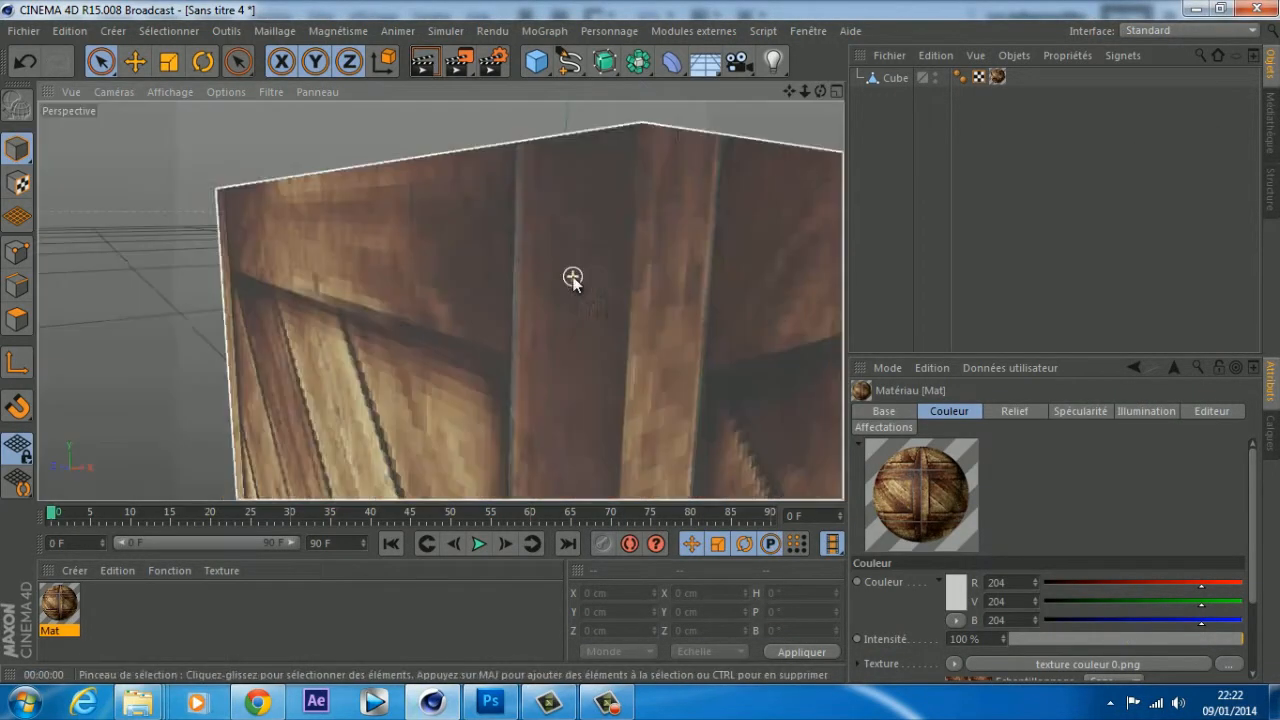
{"action": "left_click_drag", "start_coordinate": [820, 91], "coordinate": [634, 342]}
{"action": "scroll", "coordinate": [786, 300], "scroll_direction": "down", "scroll_amount": 2}
{"action": "scroll", "coordinate": [518, 323], "scroll_direction": "down", "scroll_amount": 2}
{"action": "left_click", "coordinate": [422, 60]}
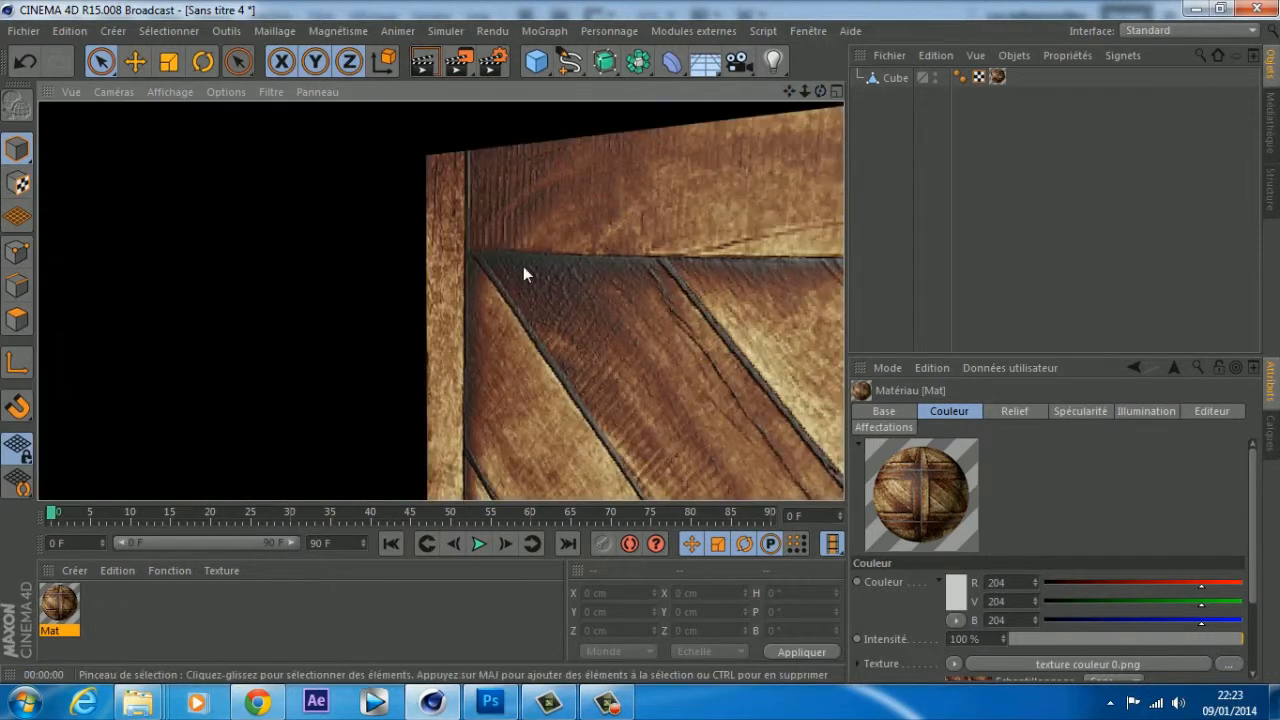
{"action": "scroll", "coordinate": [529, 277], "scroll_direction": "down", "scroll_amount": 3}
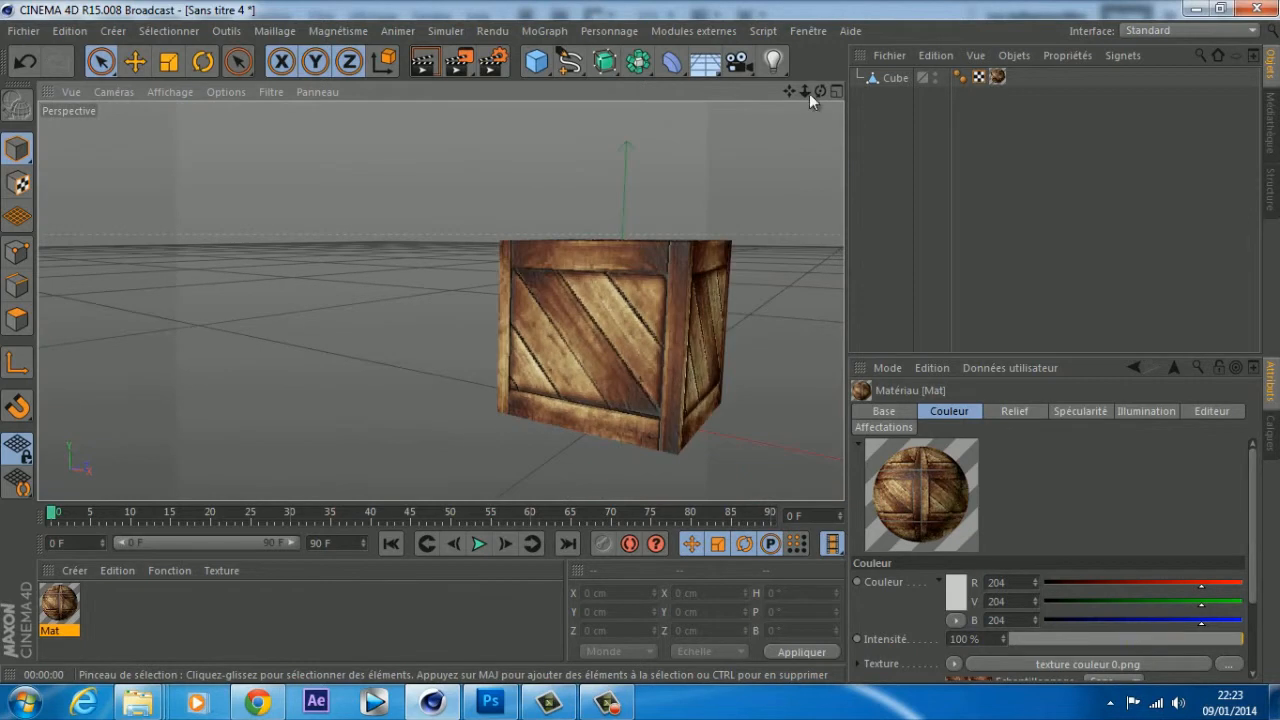
{"action": "left_click_drag", "start_coordinate": [820, 91], "coordinate": [642, 342]}
{"action": "scroll", "coordinate": [200, 218], "scroll_direction": "up", "scroll_amount": 5}
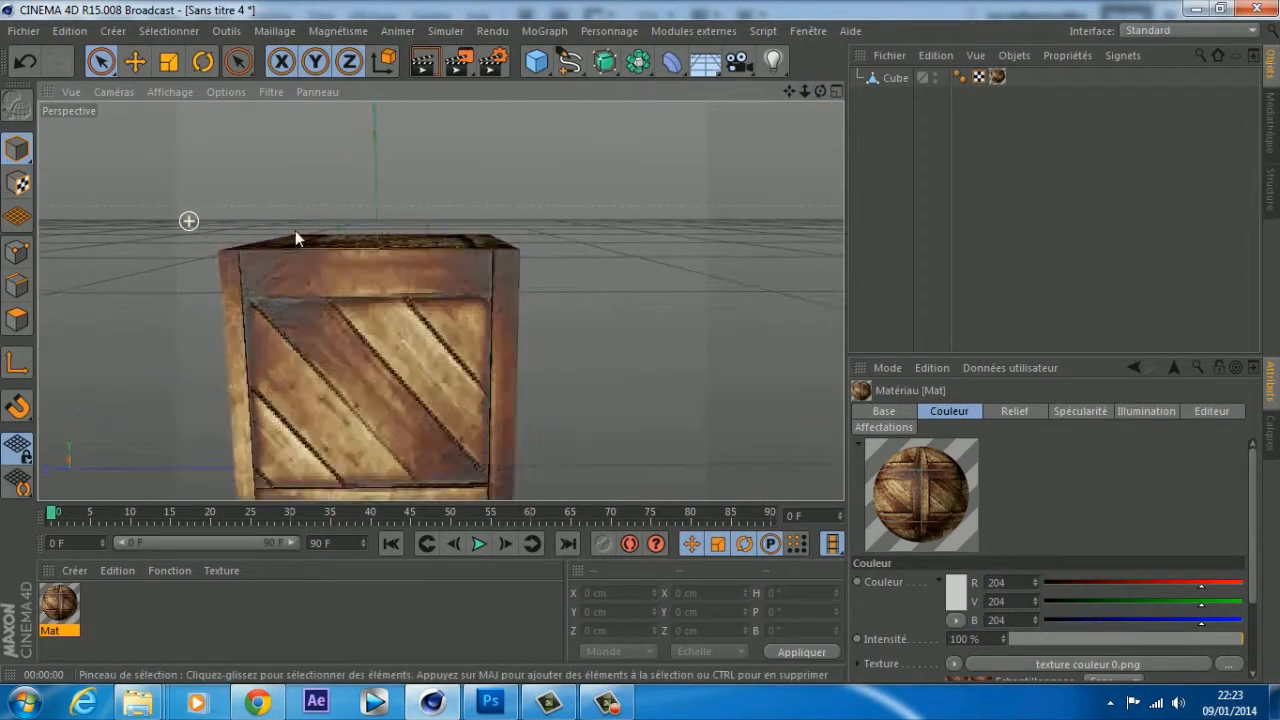
Step: Render the crate's front face from slightly further back to examine its surface
{"action": "scroll", "coordinate": [361, 235], "scroll_direction": "down", "scroll_amount": 3}
{"action": "key", "text": "ctrl+r"}
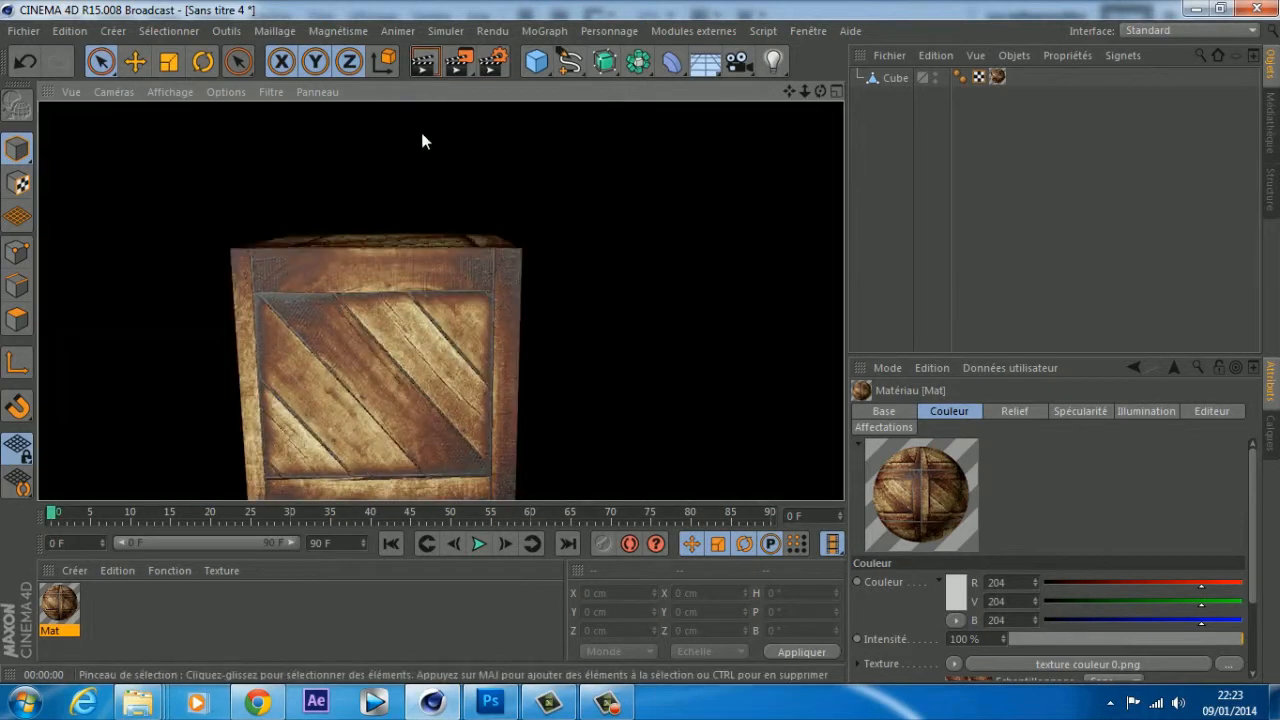
{"action": "scroll", "coordinate": [757, 206], "scroll_direction": "down", "scroll_amount": 4}
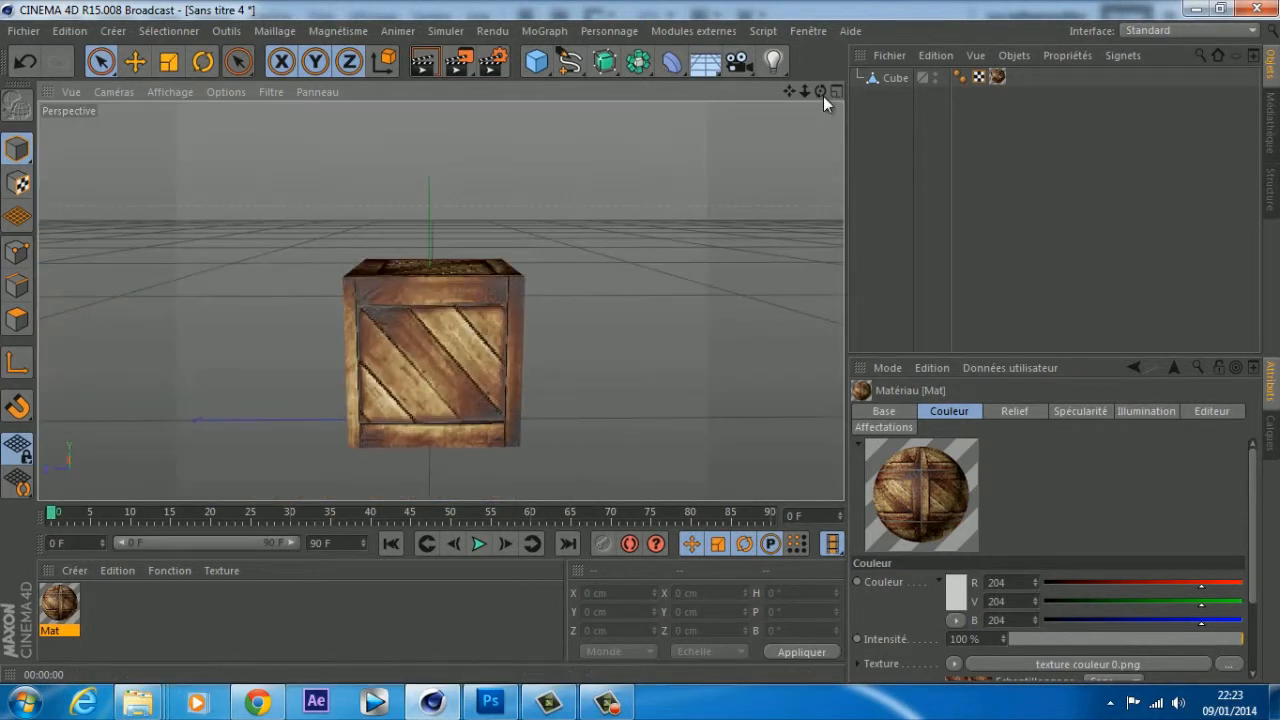
Step: Reduce the Largeur value in Mat's Spécularité channel and render the crate from a corner angle
{"action": "left_click_drag", "start_coordinate": [821, 92], "coordinate": [740, 103]}
{"action": "double_click", "coordinate": [62, 603]}
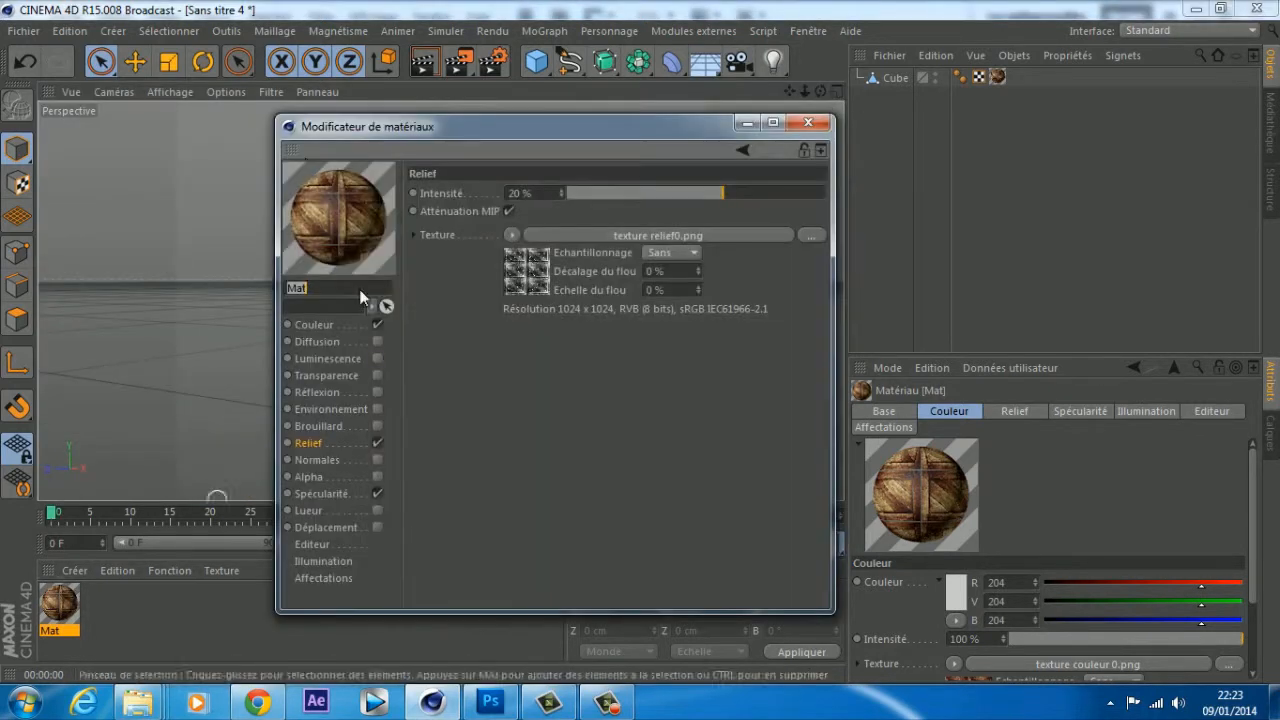
{"action": "left_click_drag", "start_coordinate": [314, 135], "coordinate": [680, 158]}
{"action": "left_click", "coordinate": [686, 514]}
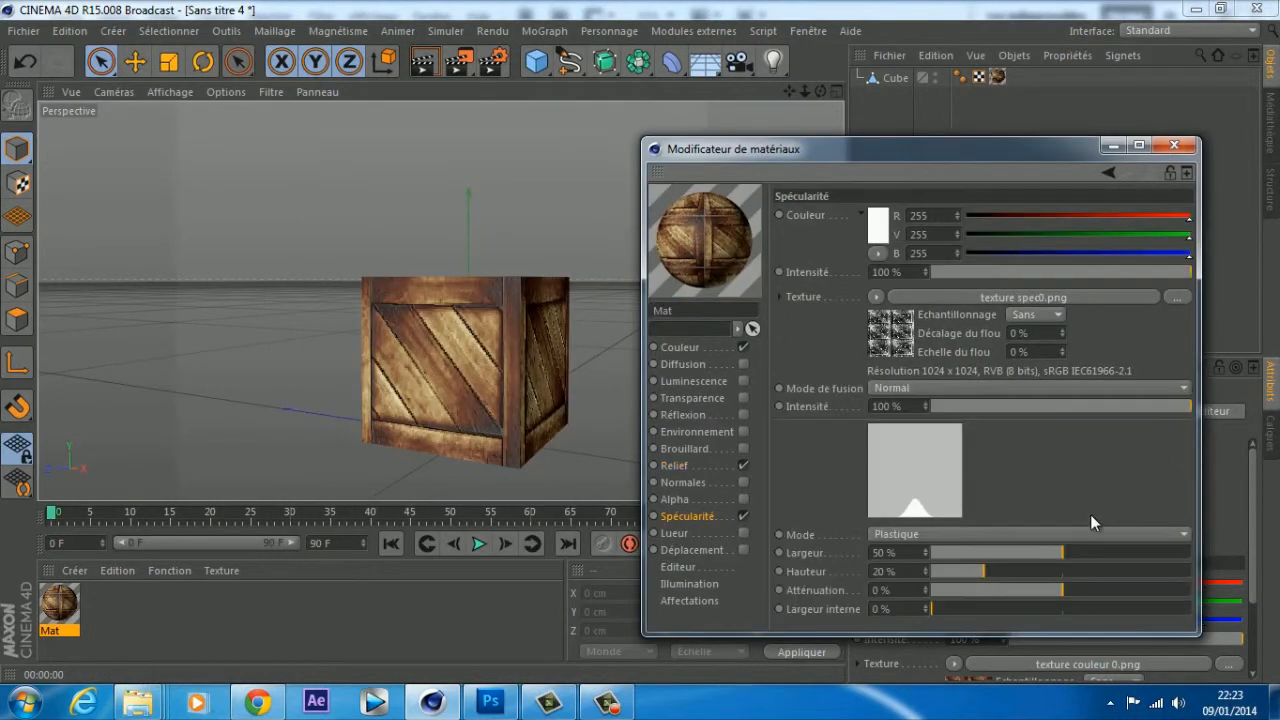
{"action": "left_click_drag", "start_coordinate": [1043, 549], "coordinate": [1024, 552]}
{"action": "left_click", "coordinate": [1174, 145]}
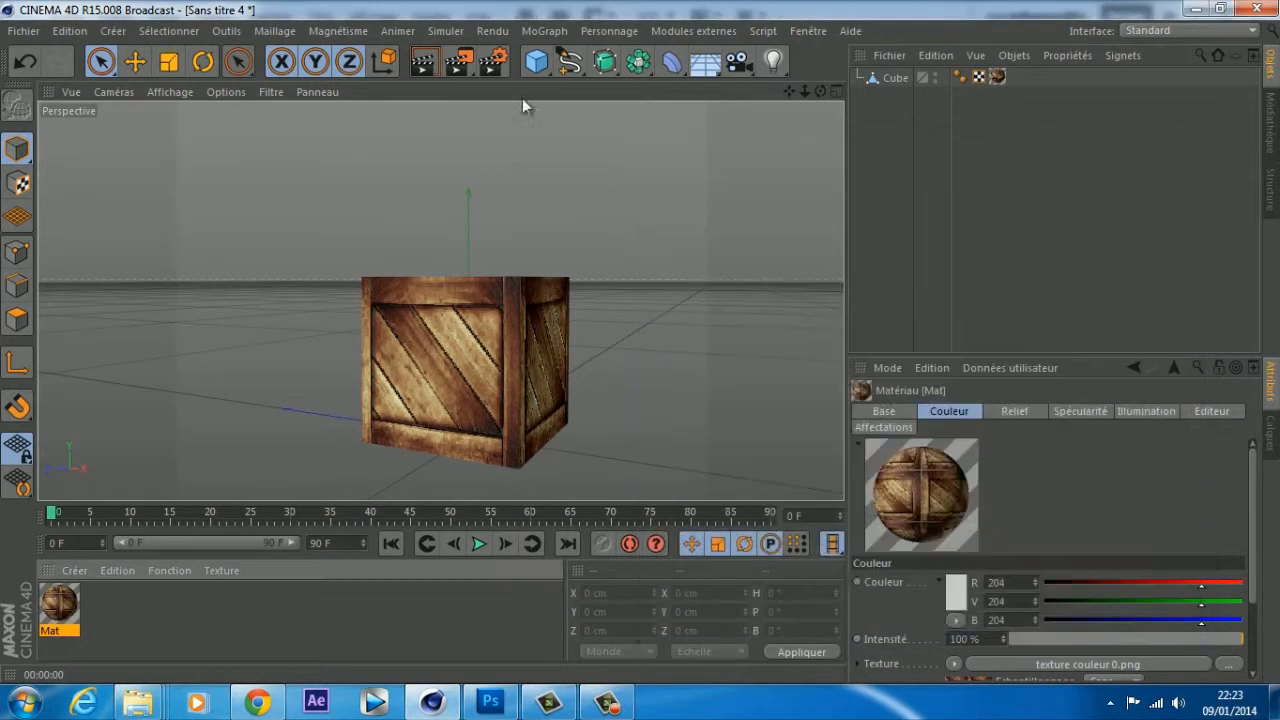
{"action": "left_click", "coordinate": [436, 63]}
Step: Add an omni light and move it outside and above the crate, to about X -276 cm and Y 317 cm
{"action": "right_click_drag", "start_coordinate": [500, 240], "coordinate": [603, 235], "text": "alt"}
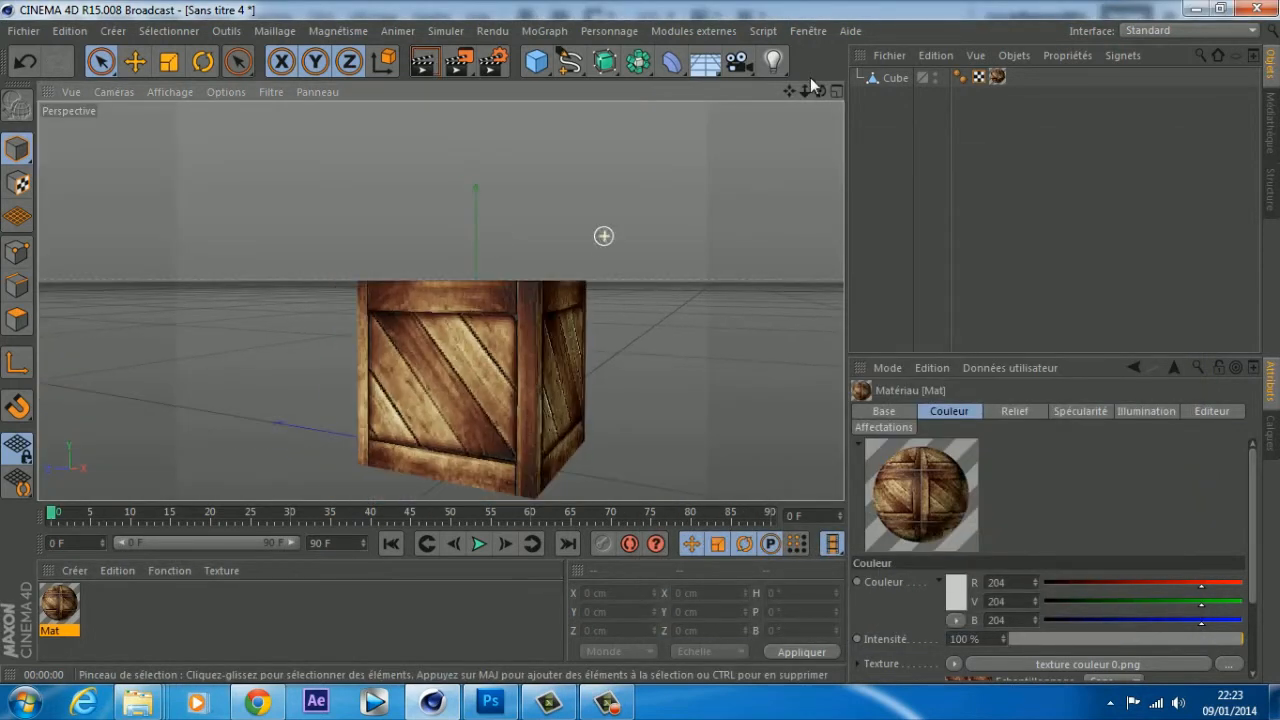
{"action": "middle_click_drag", "start_coordinate": [640, 336], "coordinate": [603, 206], "text": "alt"}
{"action": "left_click", "coordinate": [773, 61]}
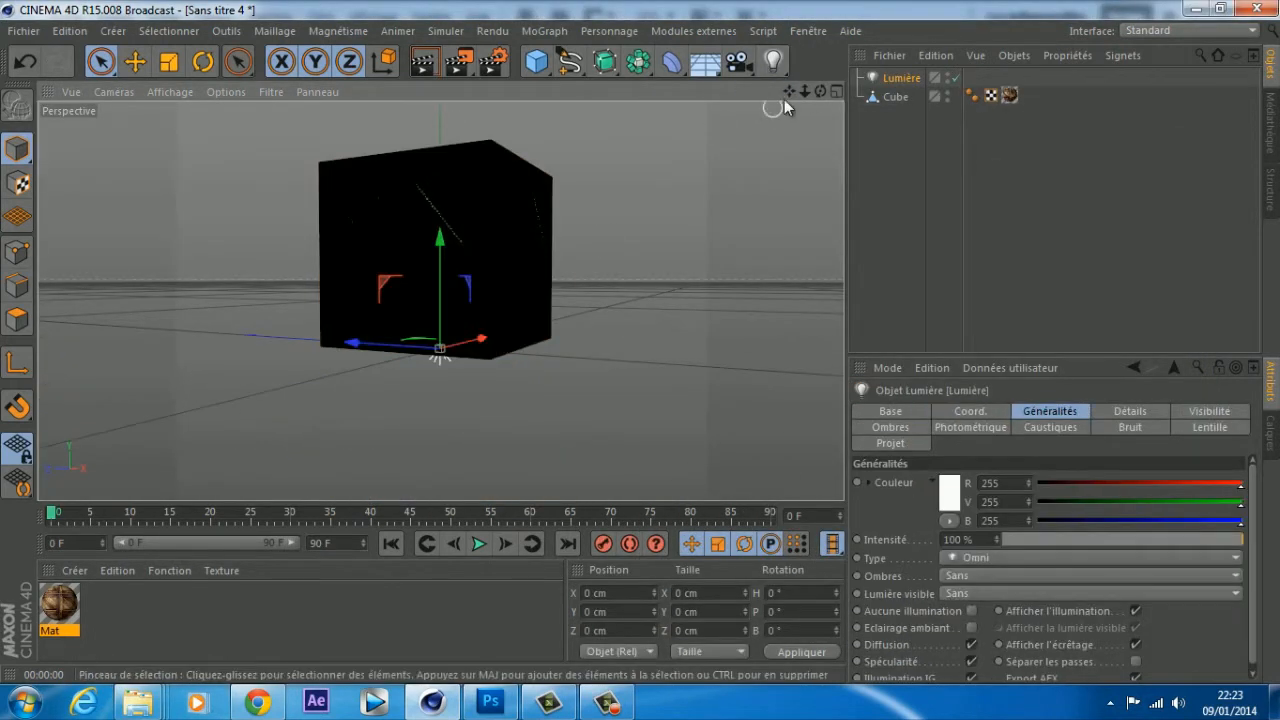
{"action": "scroll", "coordinate": [640, 342], "scroll_direction": "down", "scroll_amount": 2}
{"action": "left_click_drag", "start_coordinate": [818, 92], "coordinate": [690, 130]}
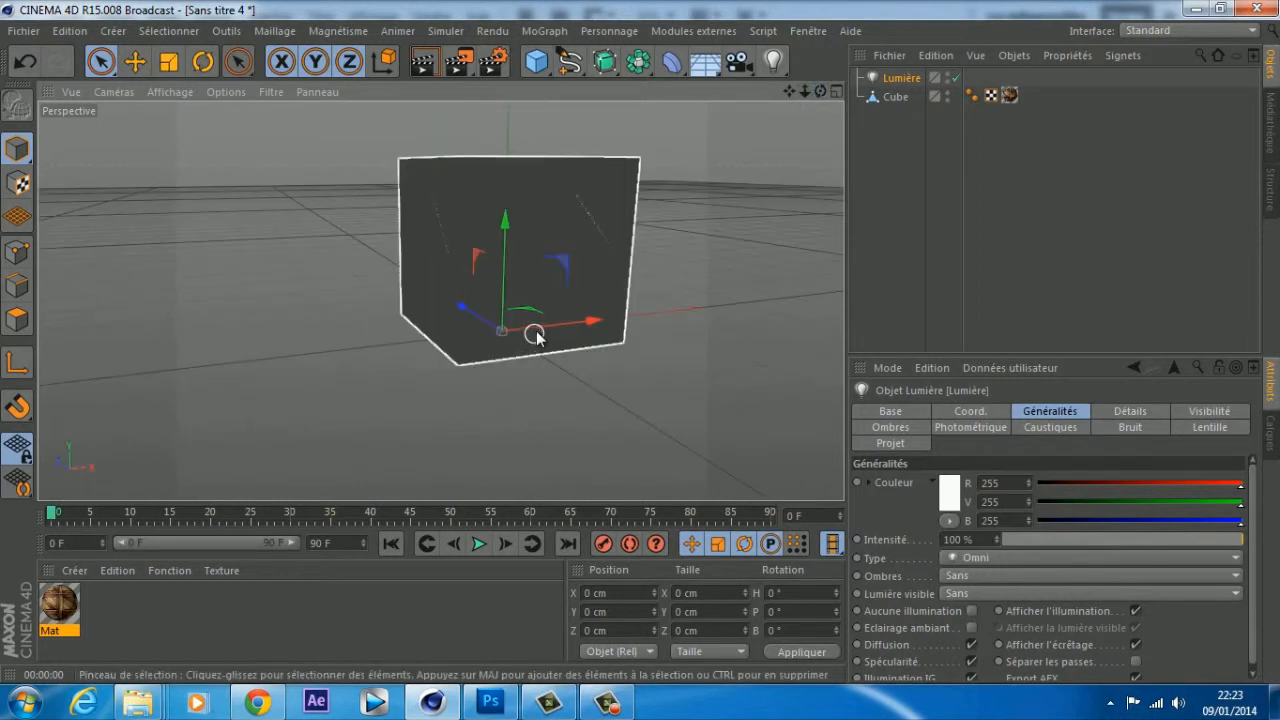
{"action": "left_click_drag", "start_coordinate": [515, 331], "coordinate": [272, 341]}
{"action": "left_click_drag", "start_coordinate": [260, 256], "coordinate": [645, 325]}
Step: Raise the light to about Y 381 cm and shift it to about Z 212 cm, in front of the crate
{"action": "left_click_drag", "start_coordinate": [788, 90], "coordinate": [806, 182]}
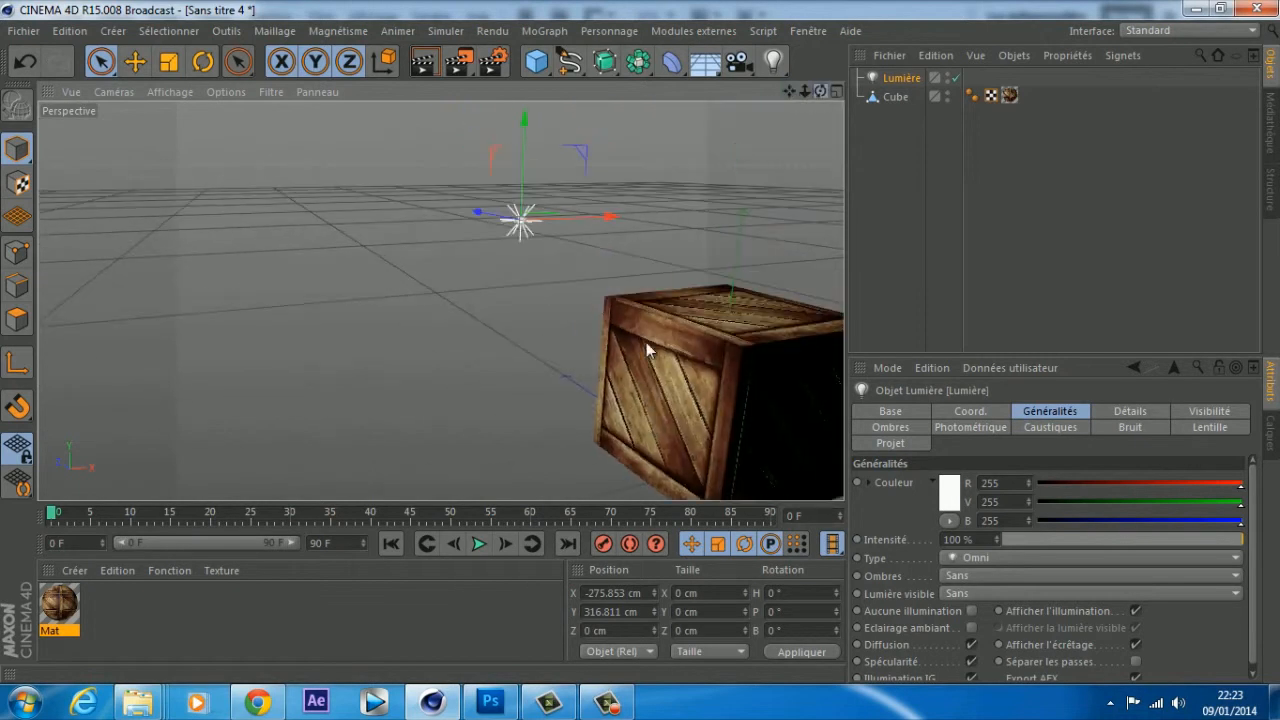
{"action": "left_click_drag", "start_coordinate": [819, 91], "coordinate": [780, 82]}
{"action": "left_click_drag", "start_coordinate": [464, 220], "coordinate": [360, 170]}
{"action": "left_click_drag", "start_coordinate": [375, 126], "coordinate": [677, 80]}
Step: Add a Sol object, set the light's Ombres to Masques d'ombres (ombres diffuses), and render the view
{"action": "left_click", "coordinate": [705, 62]}
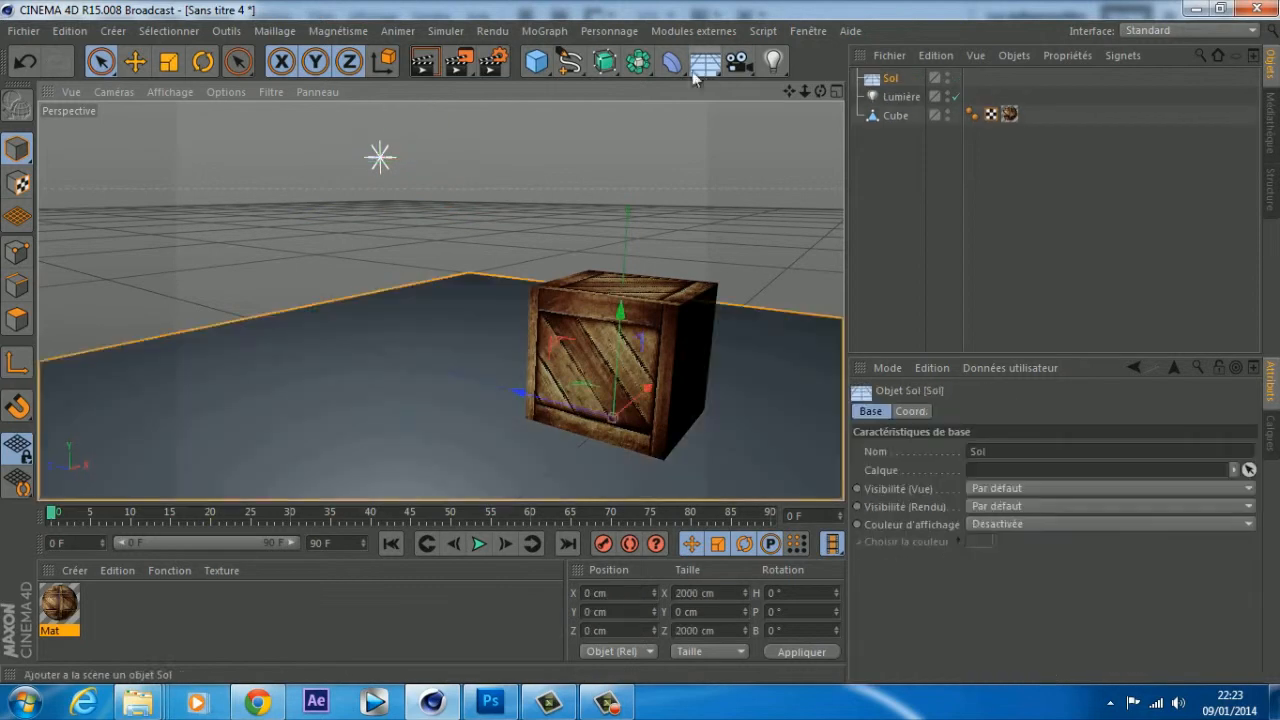
{"action": "left_click", "coordinate": [886, 104]}
{"action": "left_click", "coordinate": [972, 576]}
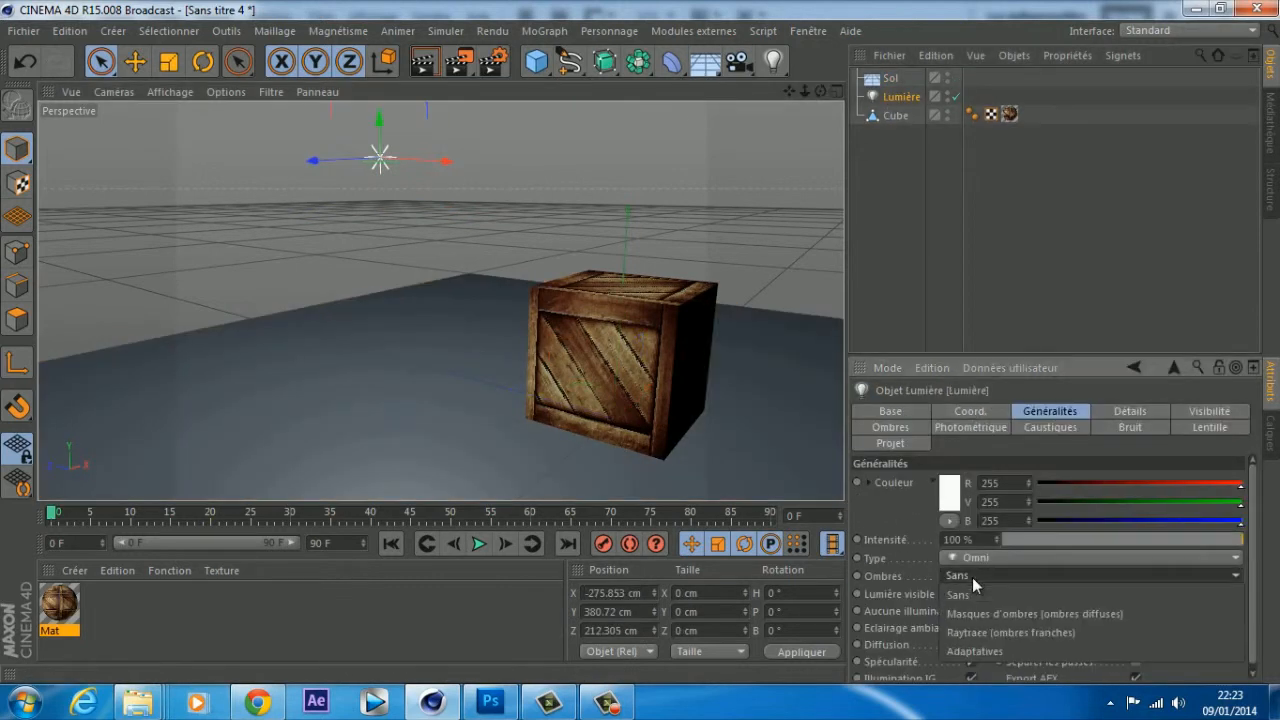
{"action": "left_click", "coordinate": [961, 614]}
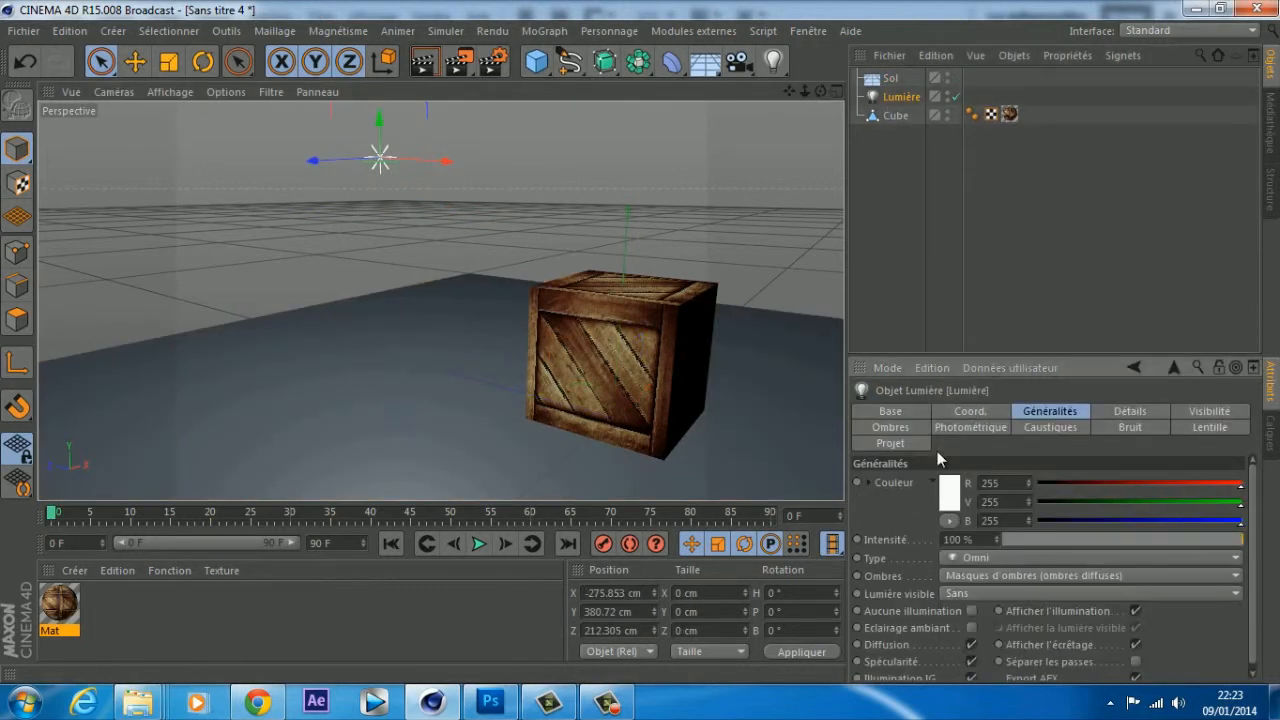
{"action": "left_click", "coordinate": [423, 61]}
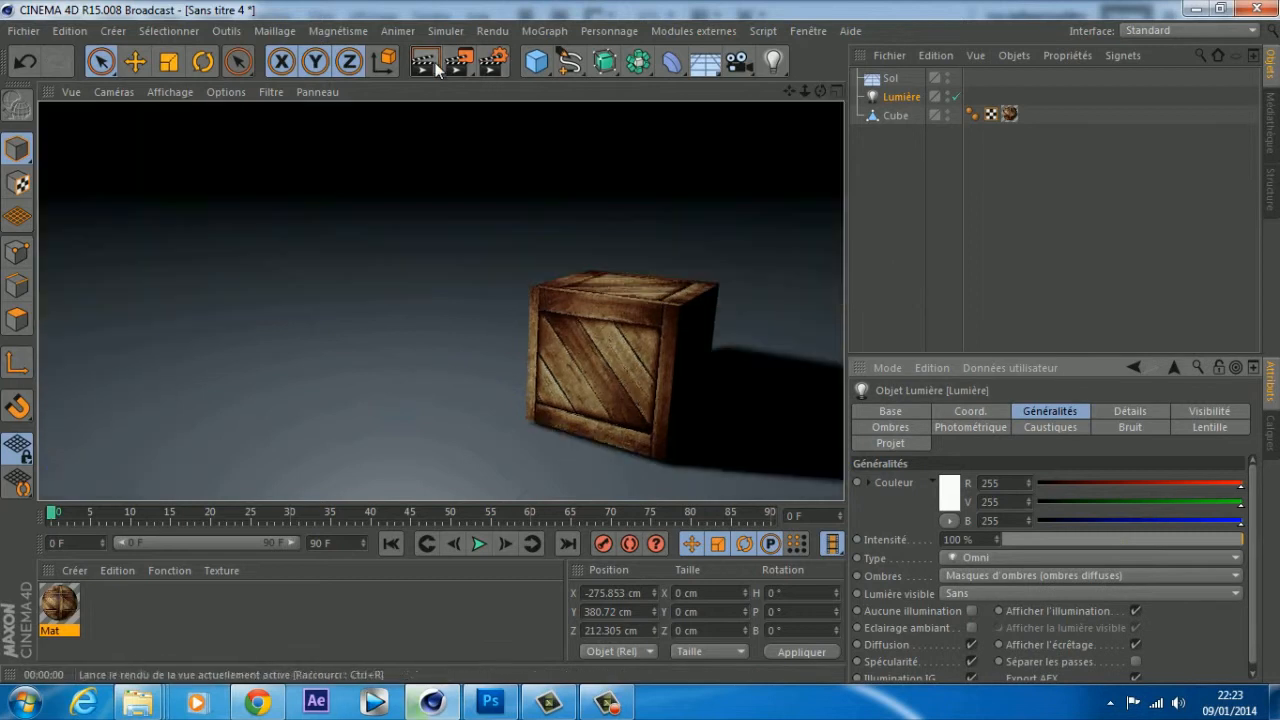
{"action": "left_click_drag", "start_coordinate": [789, 91], "coordinate": [635, 340]}
{"action": "left_click_drag", "start_coordinate": [820, 91], "coordinate": [566, 440]}
{"action": "double_click", "coordinate": [189, 632]}
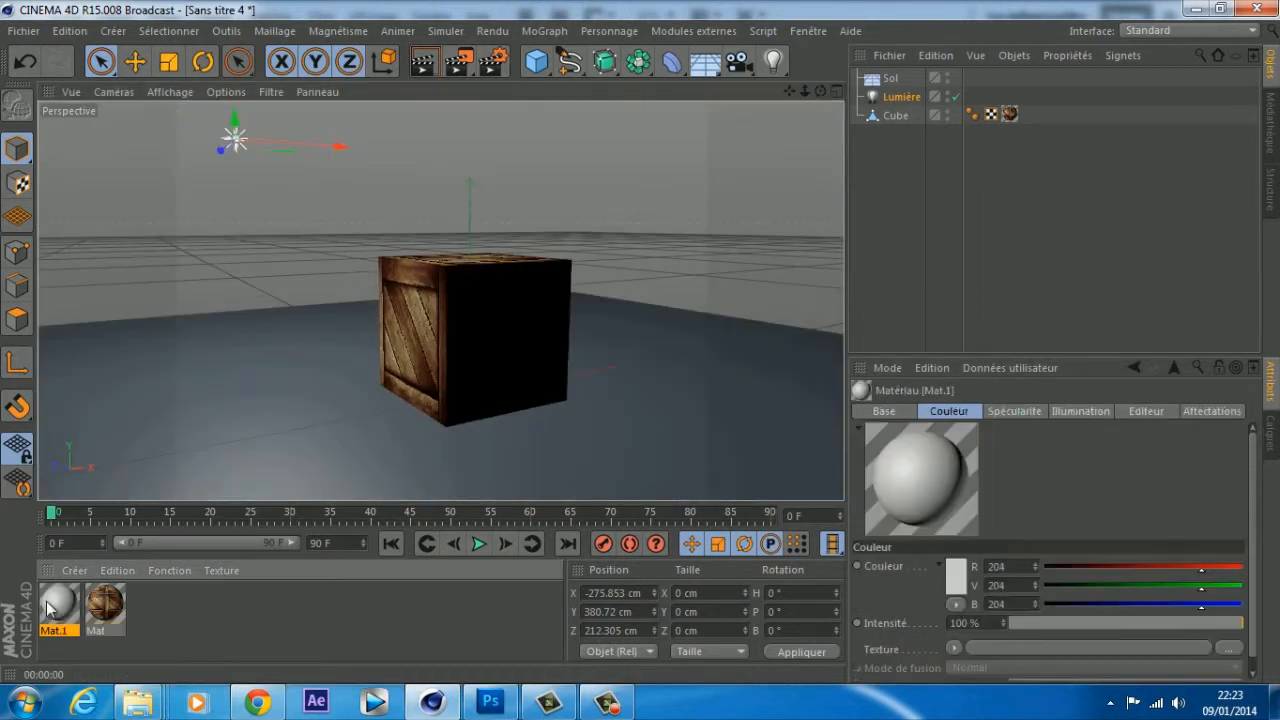
{"action": "key", "text": "Delete"}
Step: Load the Wood-Parquet-01 preset from the Broadcast natural wood materials and apply it to the Sol
{"action": "left_click", "coordinate": [67, 574]}
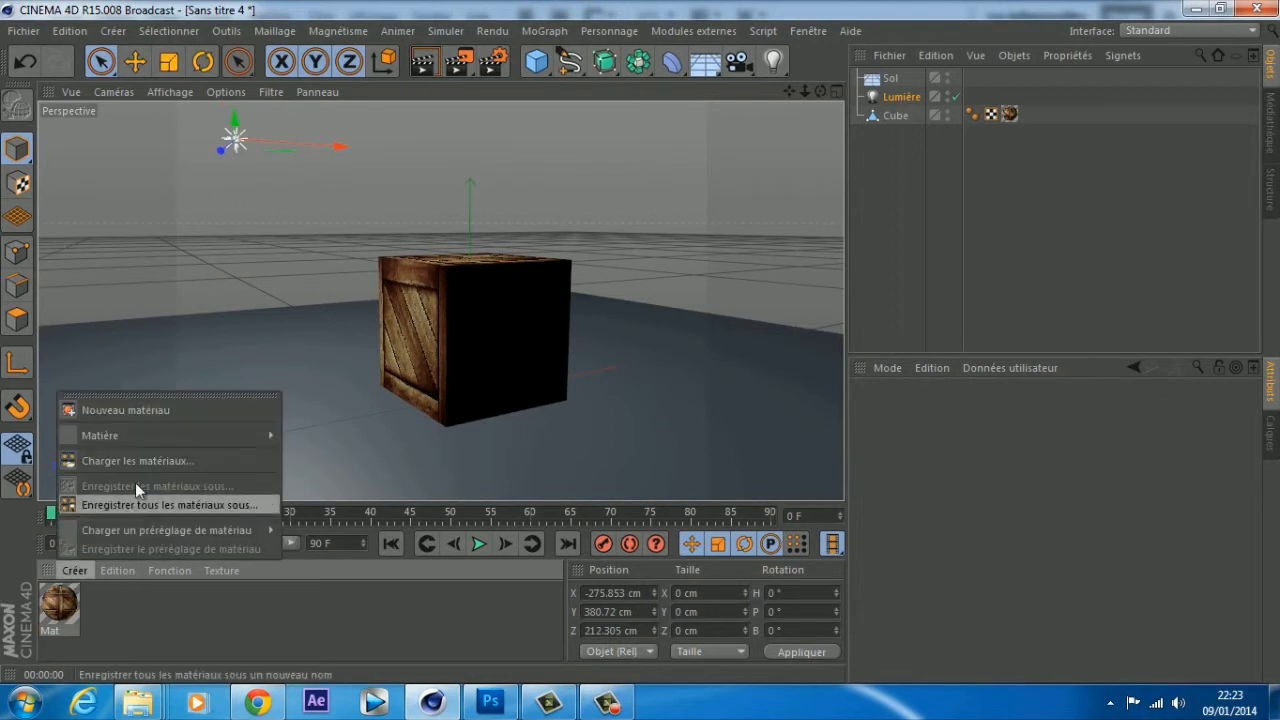
{"action": "mouse_move", "coordinate": [141, 529]}
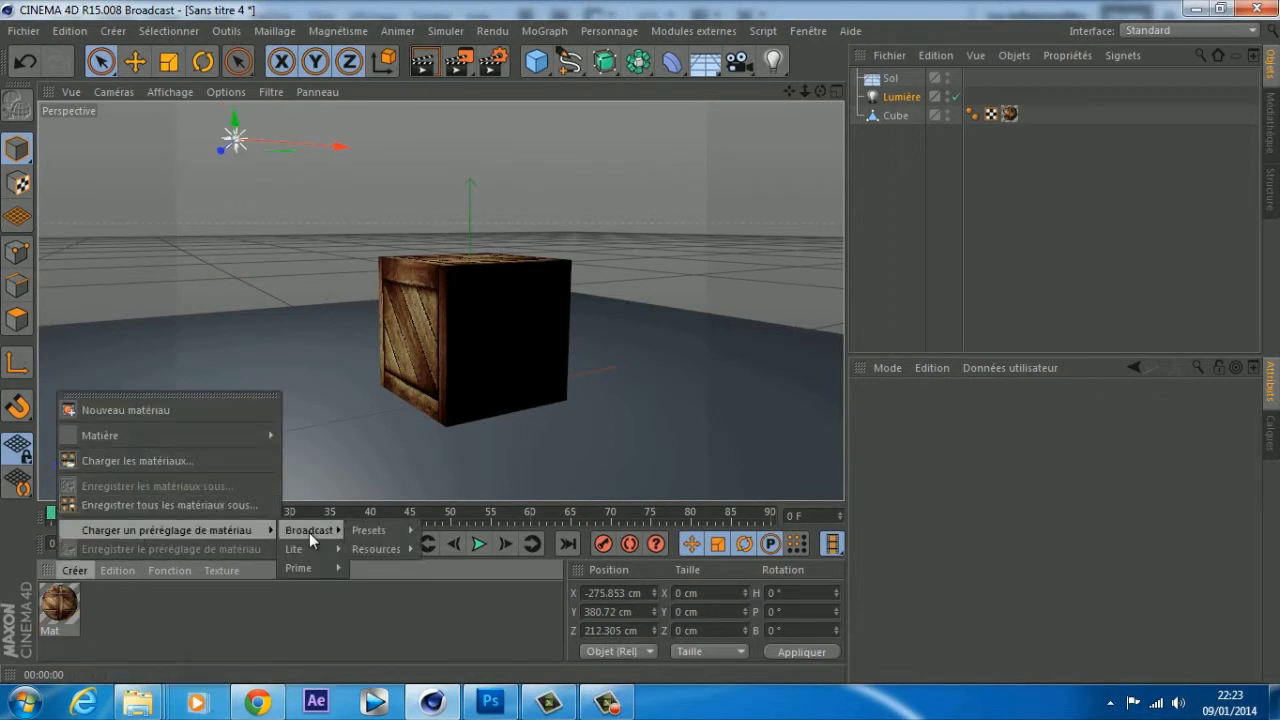
{"action": "mouse_move", "coordinate": [307, 568]}
{"action": "mouse_move", "coordinate": [390, 565]}
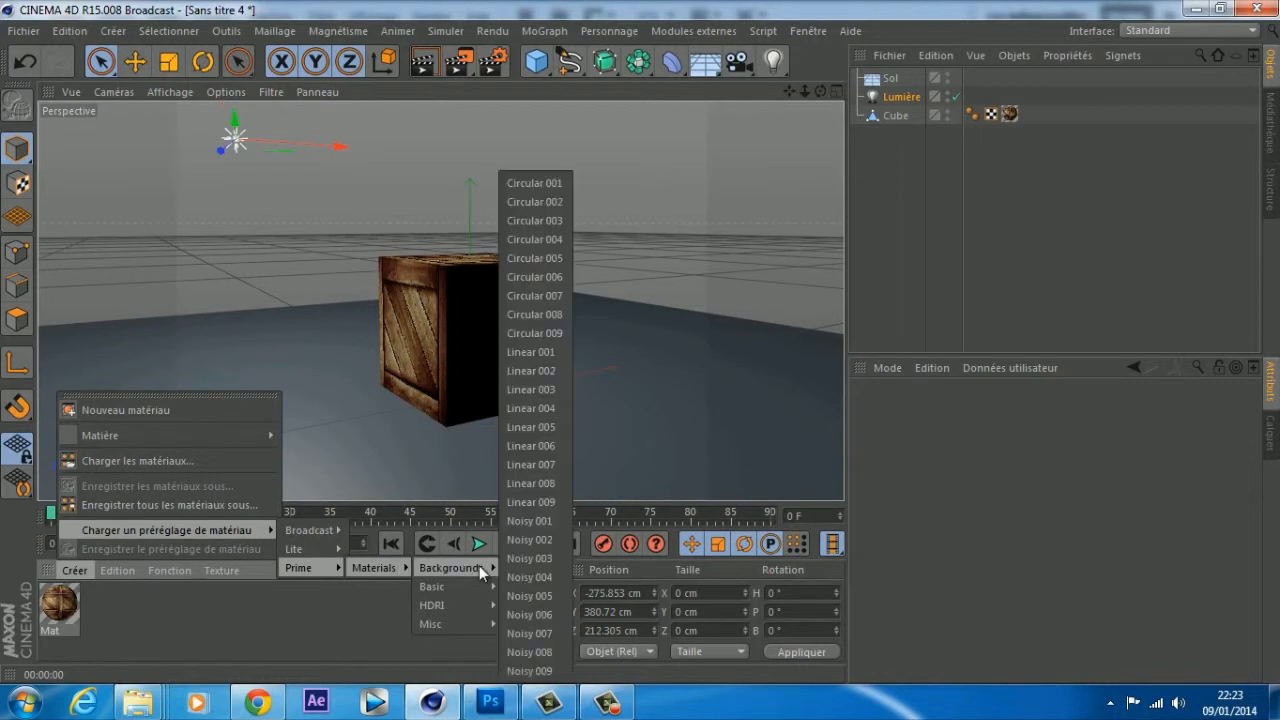
{"action": "mouse_move", "coordinate": [309, 530]}
{"action": "mouse_move", "coordinate": [368, 530]}
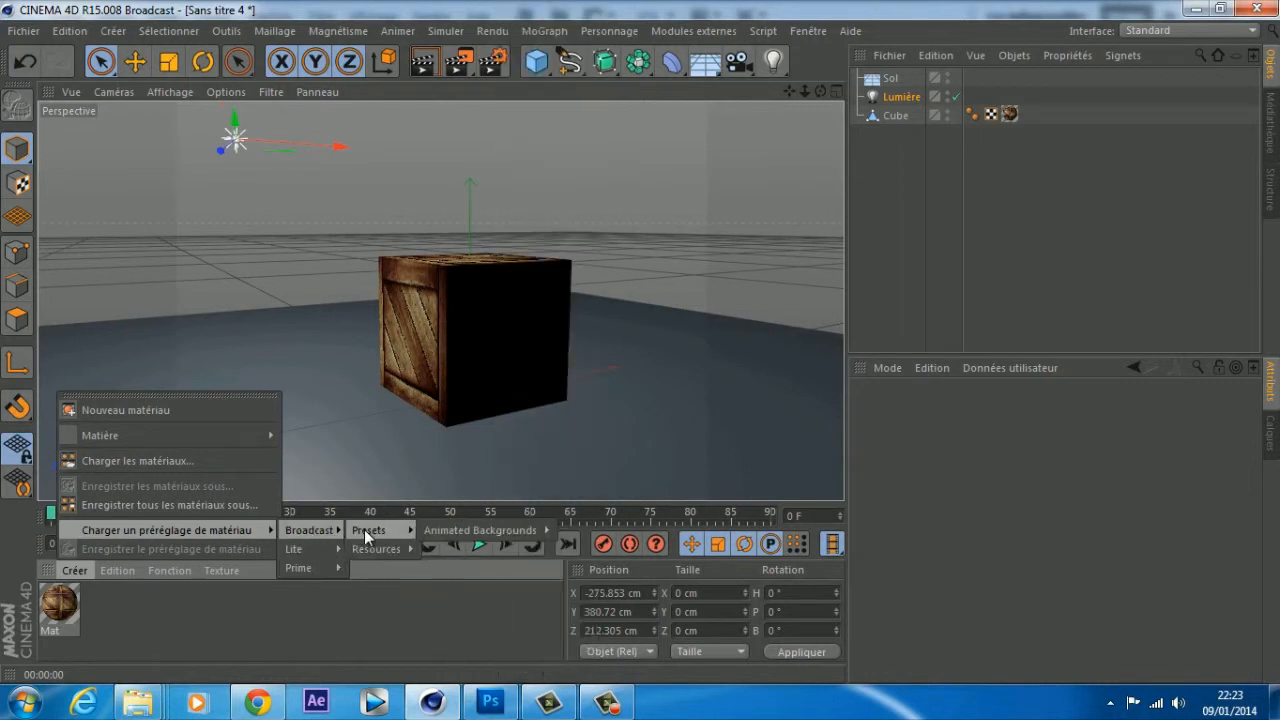
{"action": "mouse_move", "coordinate": [445, 538]}
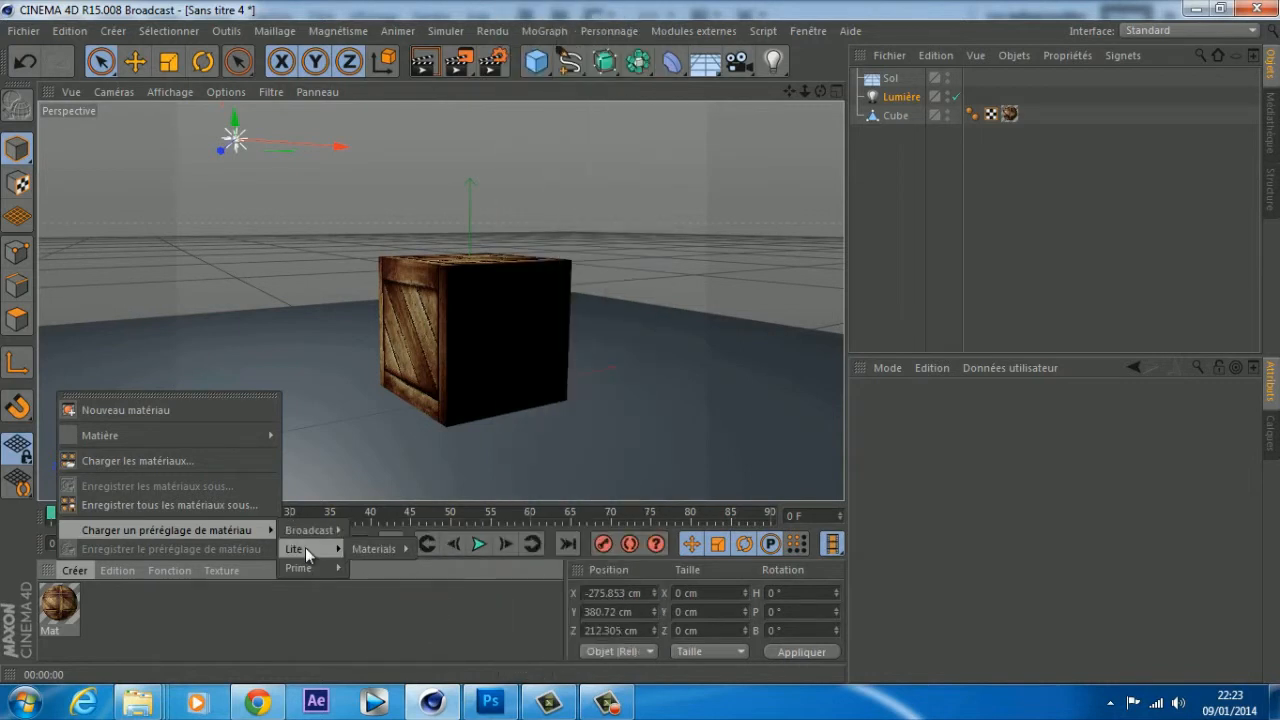
{"action": "mouse_move", "coordinate": [244, 436]}
{"action": "mouse_move", "coordinate": [304, 438]}
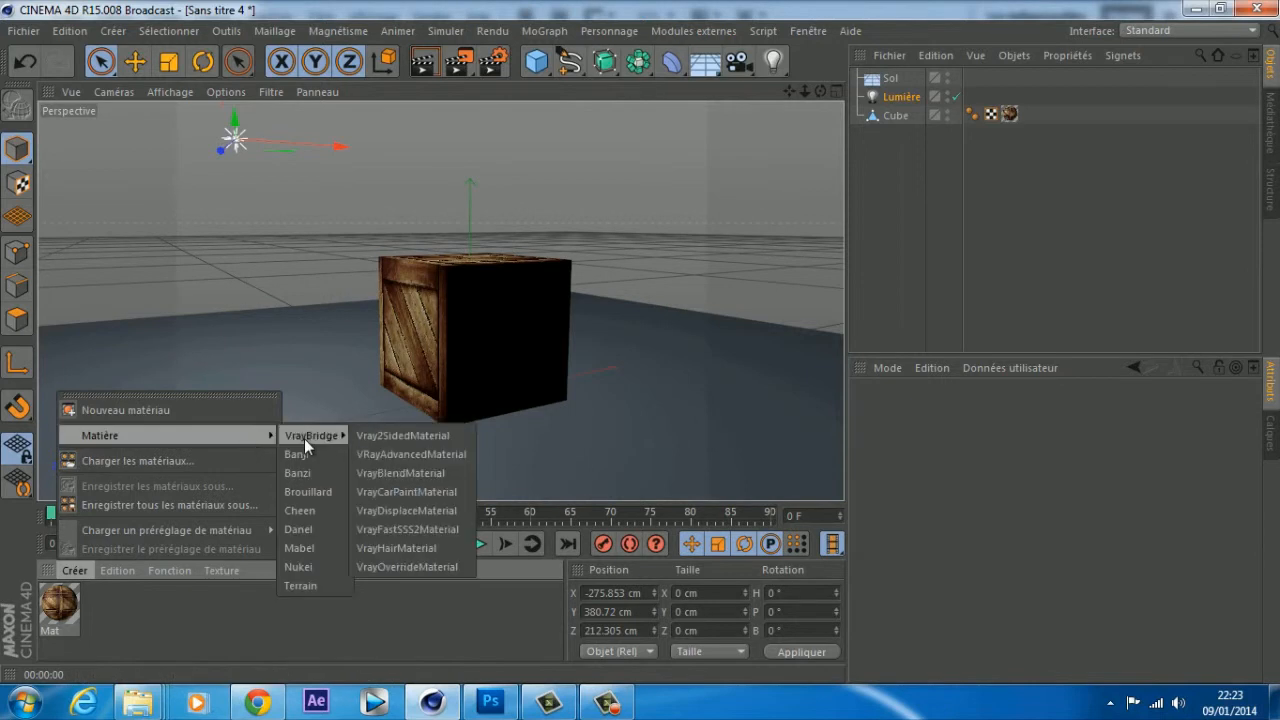
{"action": "mouse_move", "coordinate": [229, 530]}
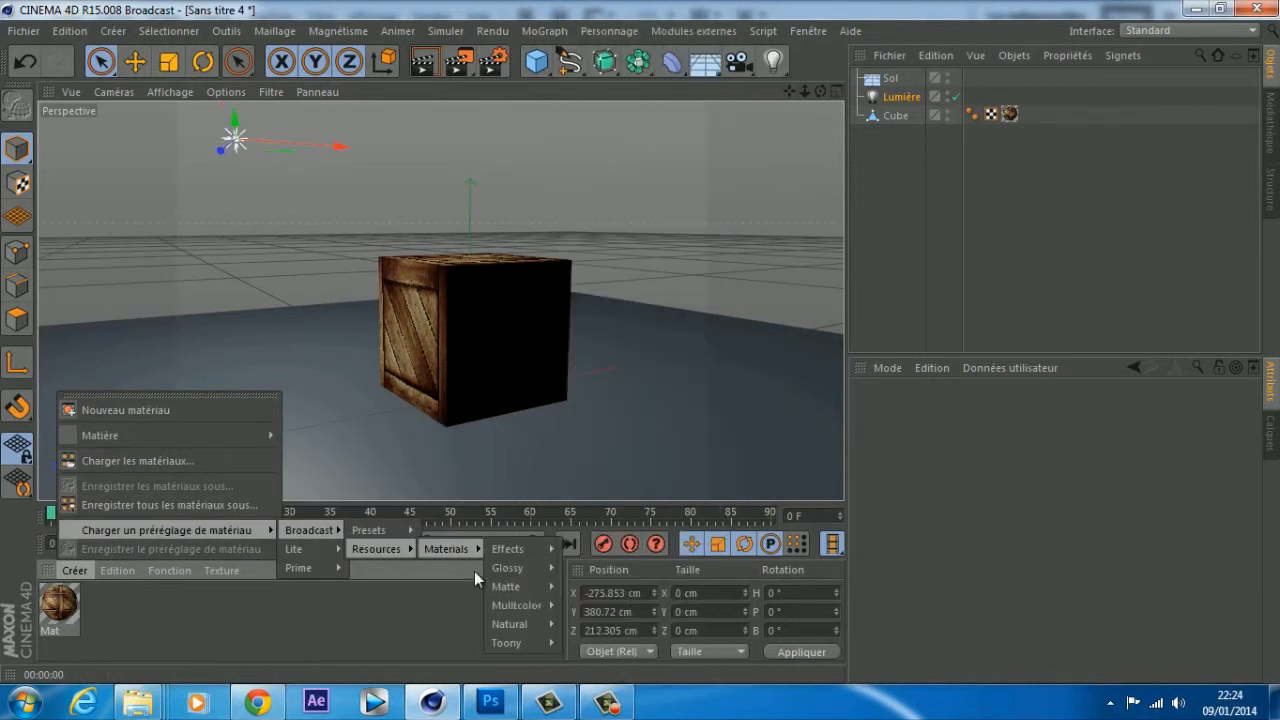
{"action": "mouse_move", "coordinate": [531, 619]}
{"action": "mouse_move", "coordinate": [604, 567]}
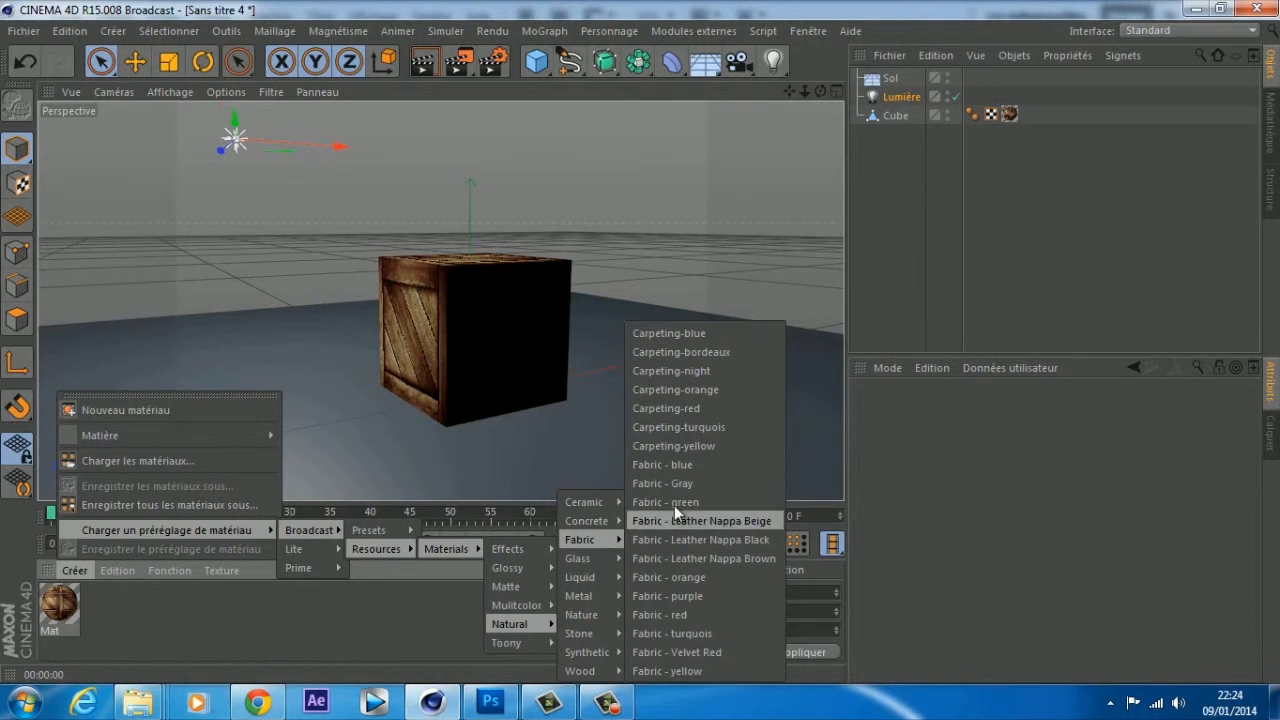
{"action": "mouse_move", "coordinate": [593, 509]}
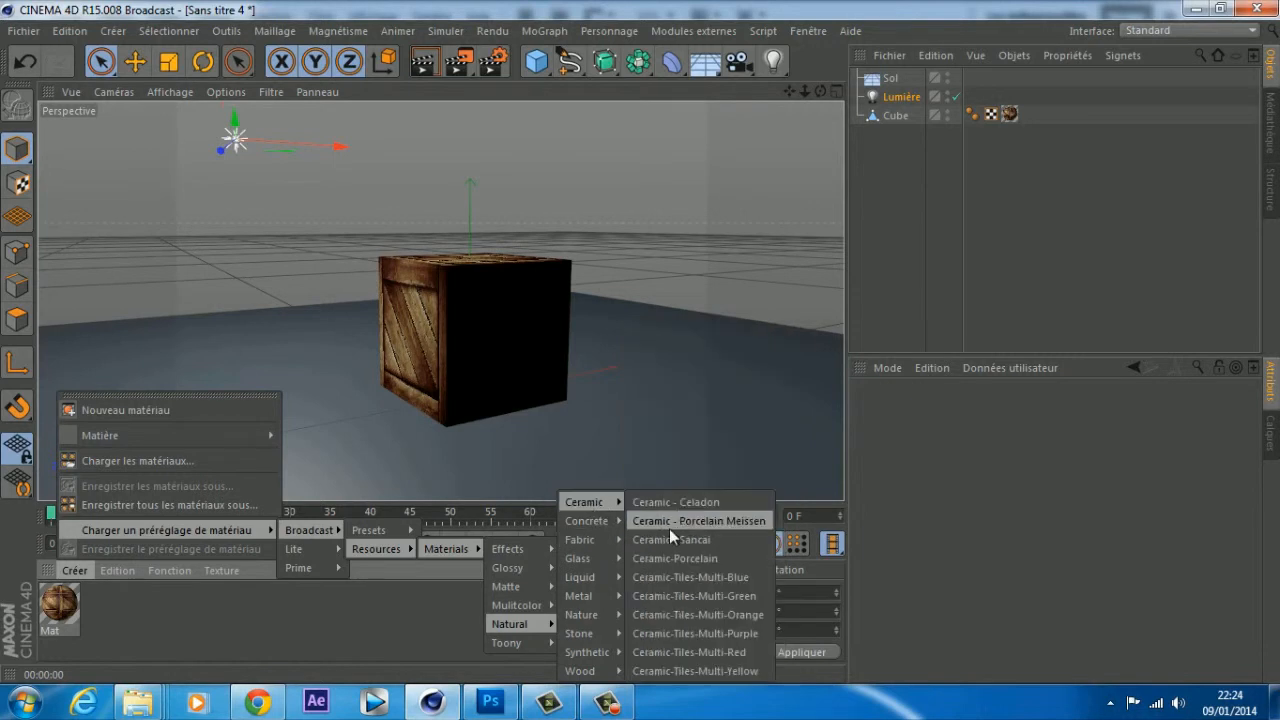
{"action": "mouse_move", "coordinate": [591, 615]}
{"action": "mouse_move", "coordinate": [590, 671]}
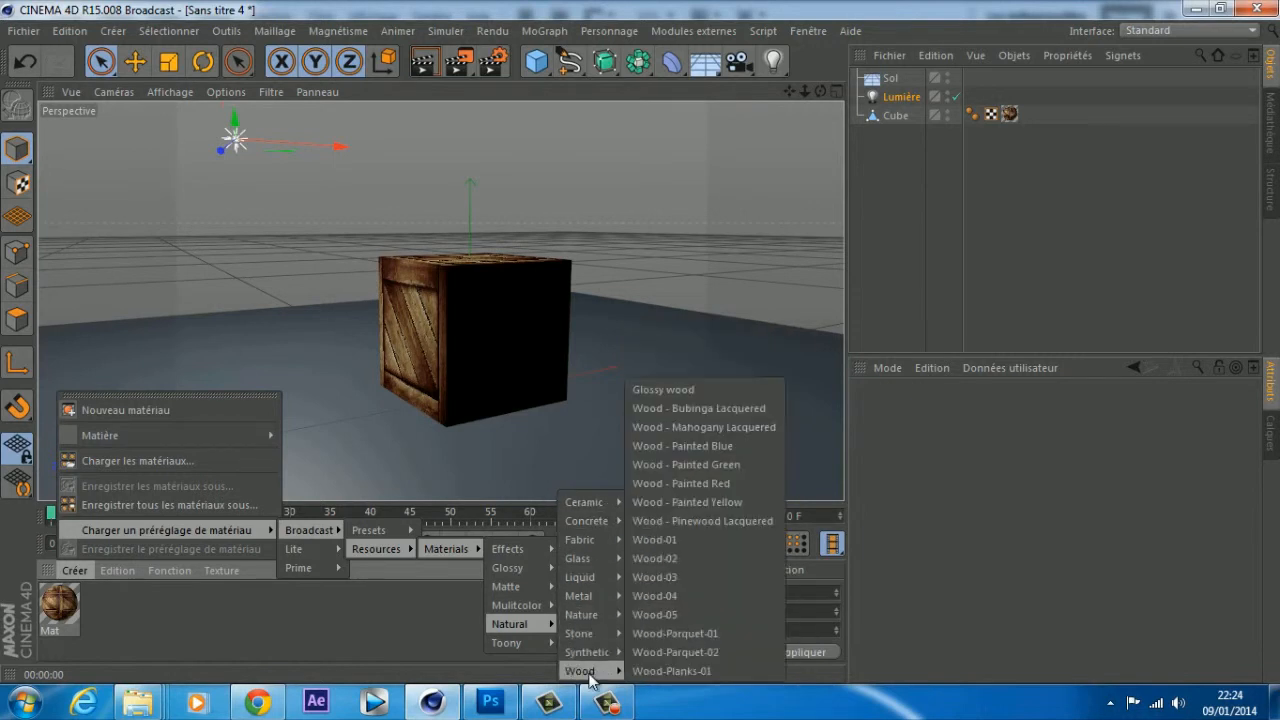
{"action": "left_click", "coordinate": [673, 633]}
{"action": "left_click_drag", "start_coordinate": [59, 605], "coordinate": [892, 78]}
{"action": "left_click", "coordinate": [895, 207]}
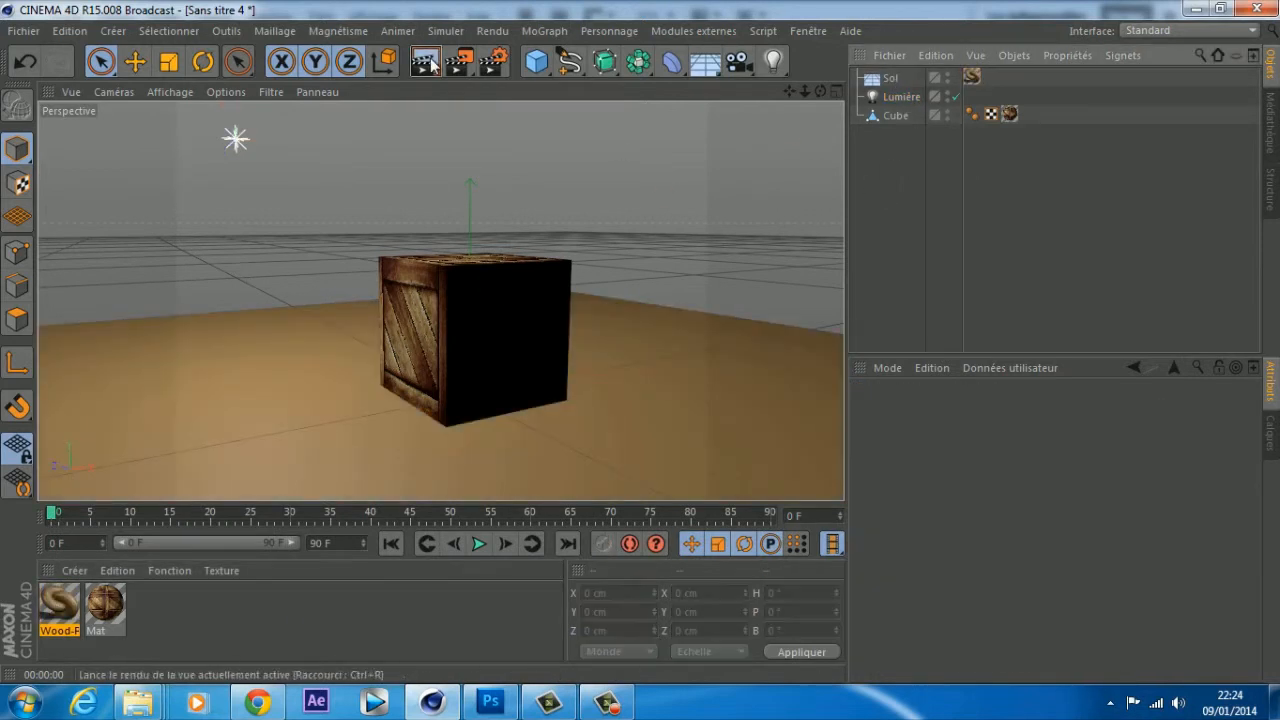
Step: Render the scene at several distances to examine the parquet floor and the crate's shadow
{"action": "key", "text": "alt+r"}
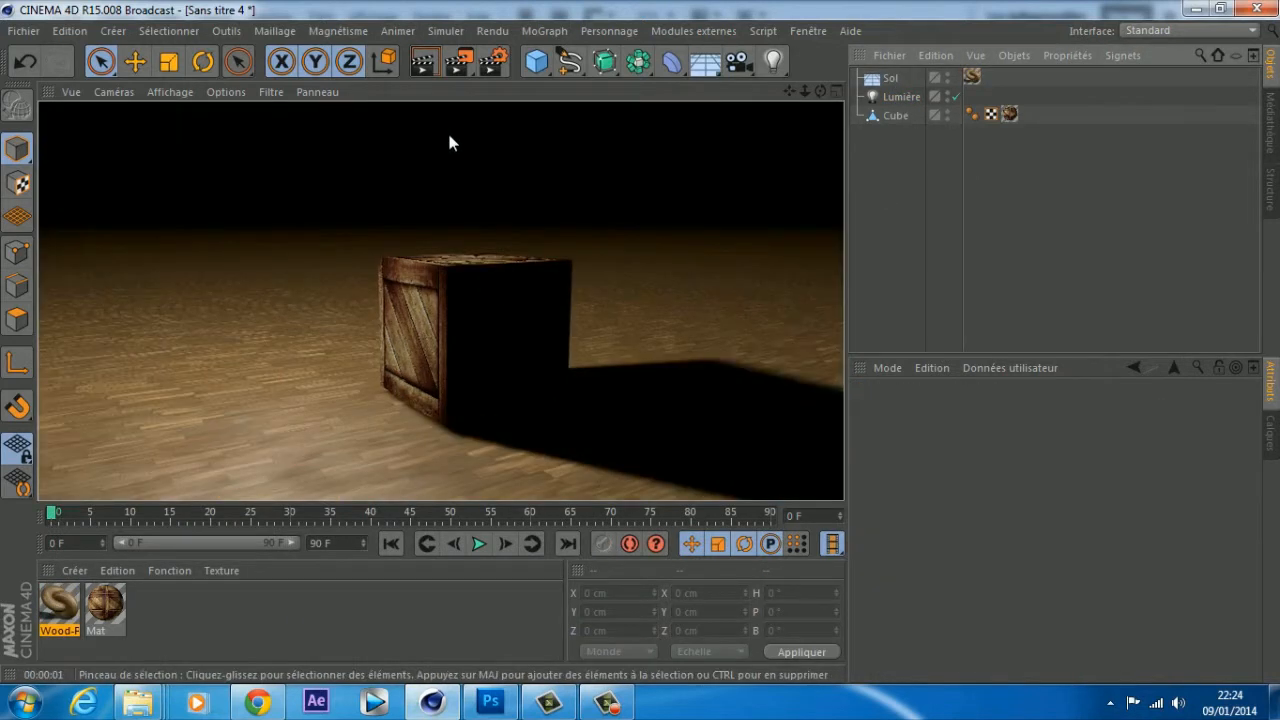
{"action": "scroll", "coordinate": [585, 243], "scroll_direction": "down", "scroll_amount": 4}
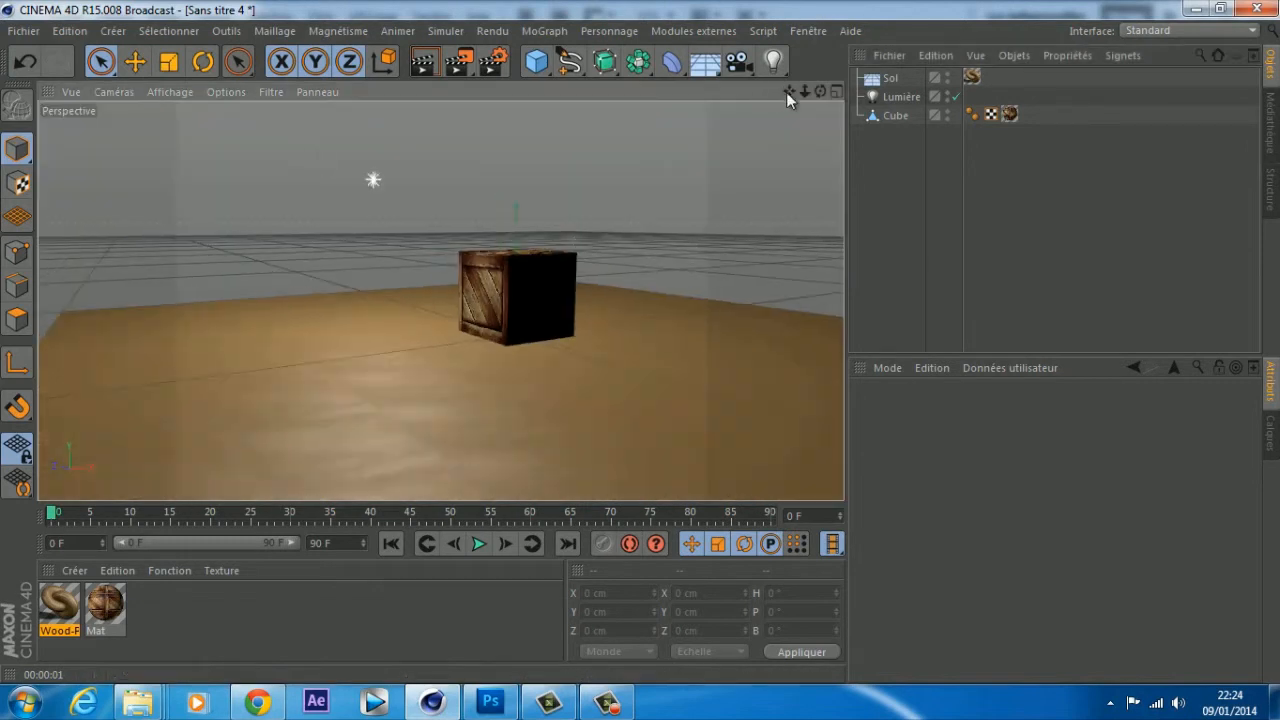
{"action": "left_click_drag", "start_coordinate": [788, 92], "coordinate": [611, 131]}
{"action": "left_click", "coordinate": [433, 64]}
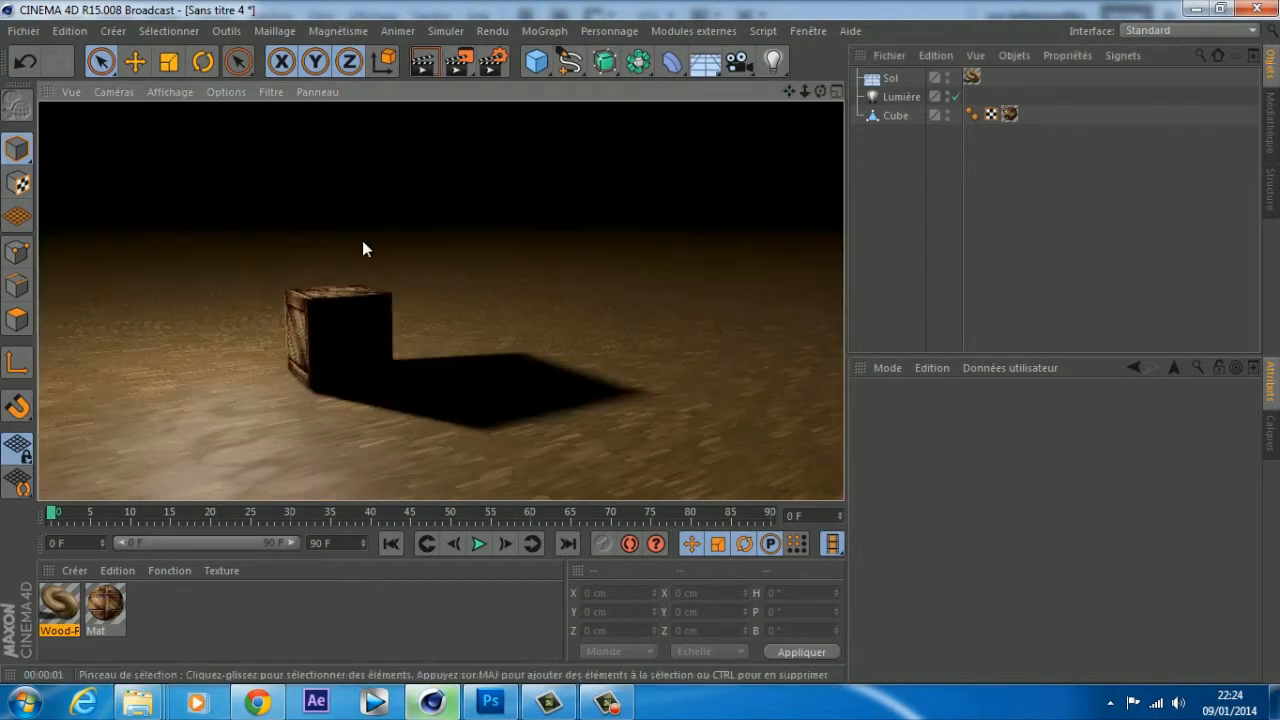
{"action": "scroll", "coordinate": [260, 306], "scroll_direction": "up", "scroll_amount": 1}
{"action": "scroll", "coordinate": [260, 306], "scroll_direction": "up", "scroll_amount": 5}
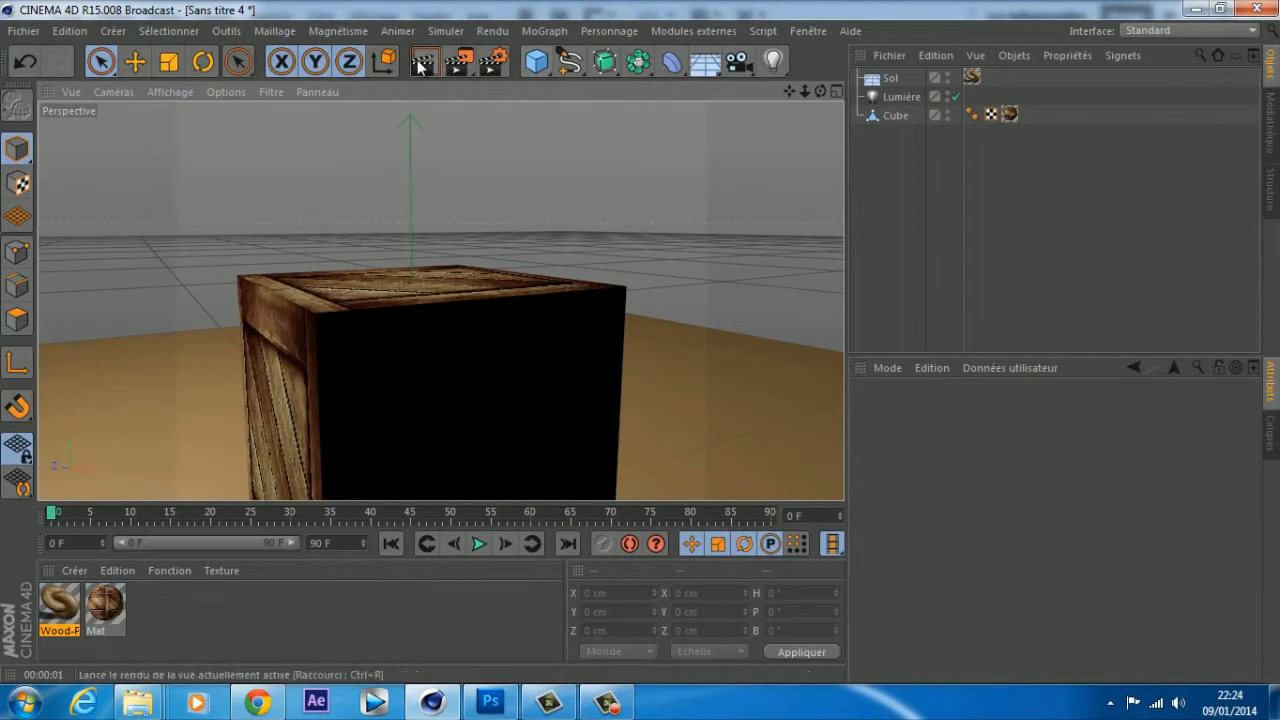
{"action": "key", "text": "ctrl+r"}
{"action": "scroll", "coordinate": [600, 281], "scroll_direction": "down", "scroll_amount": 5}
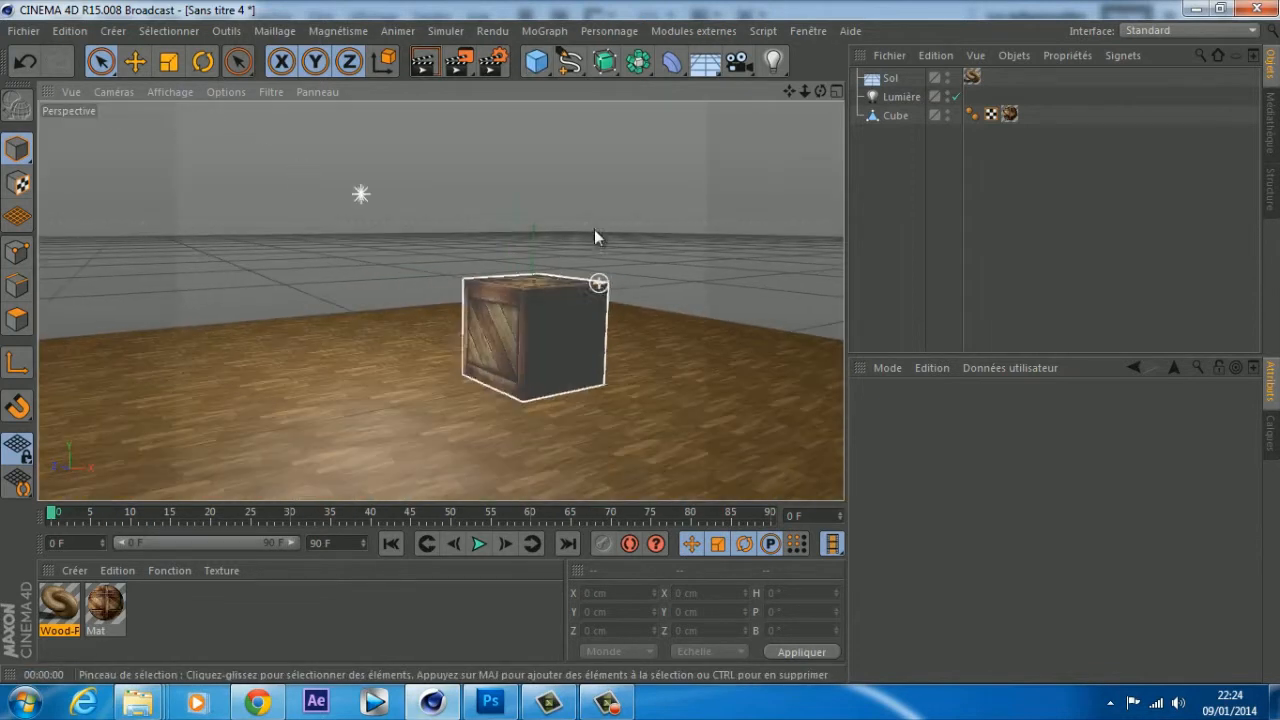
{"action": "key", "text": "ctrl+r"}
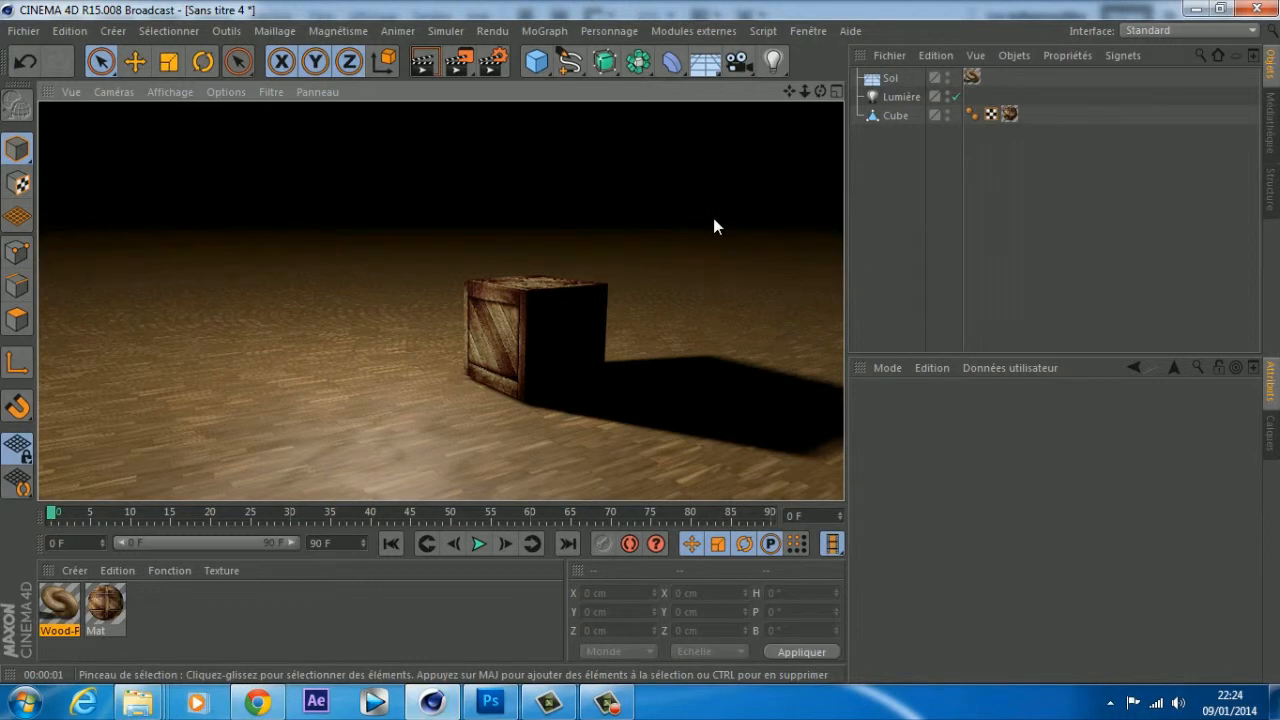
Step: Render a lower view showing the crate's lit side together with its shadow on the floor
{"action": "scroll", "coordinate": [713, 224], "scroll_direction": "up", "scroll_amount": 3}
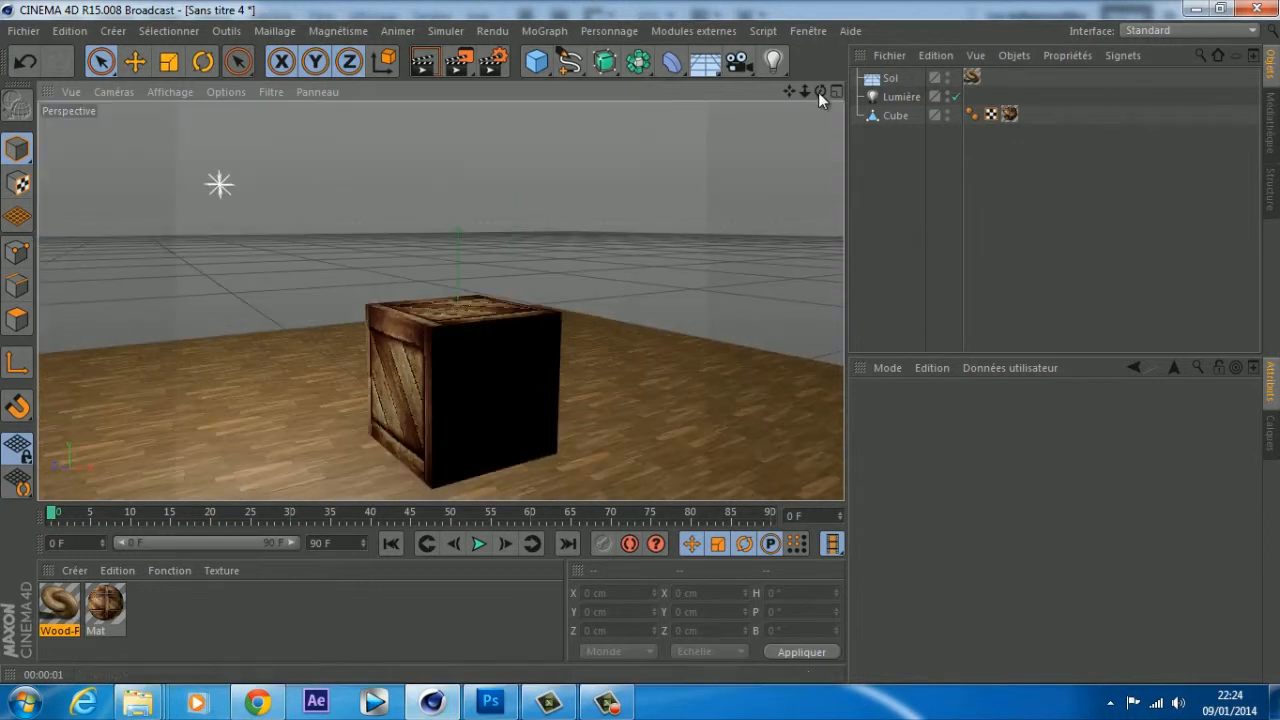
{"action": "scroll", "coordinate": [643, 350], "scroll_direction": "up", "scroll_amount": 2}
{"action": "left_click_drag", "start_coordinate": [643, 343], "coordinate": [643, 343]}
{"action": "left_click", "coordinate": [424, 62]}
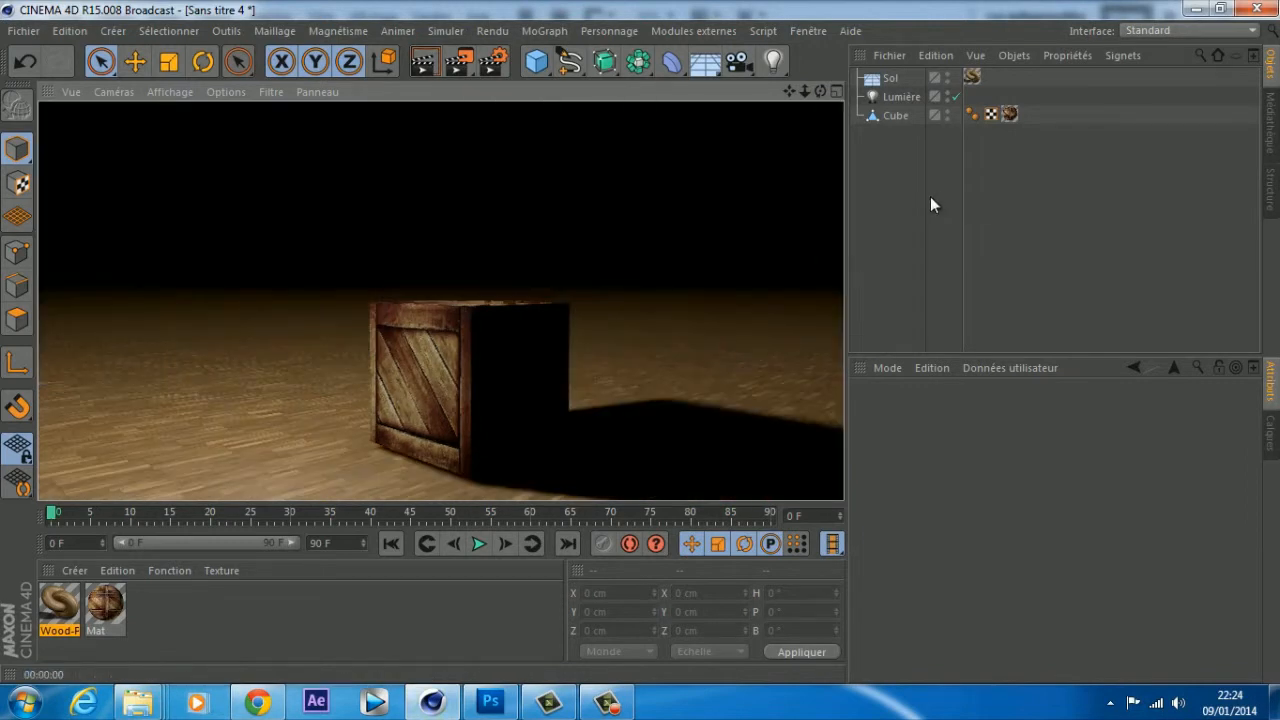
Step: Delete the Lumière object and add a Soleil light in its place
{"action": "left_click", "coordinate": [890, 96]}
{"action": "key", "text": "Delete"}
{"action": "left_click_drag", "start_coordinate": [773, 61], "coordinate": [986, 156]}
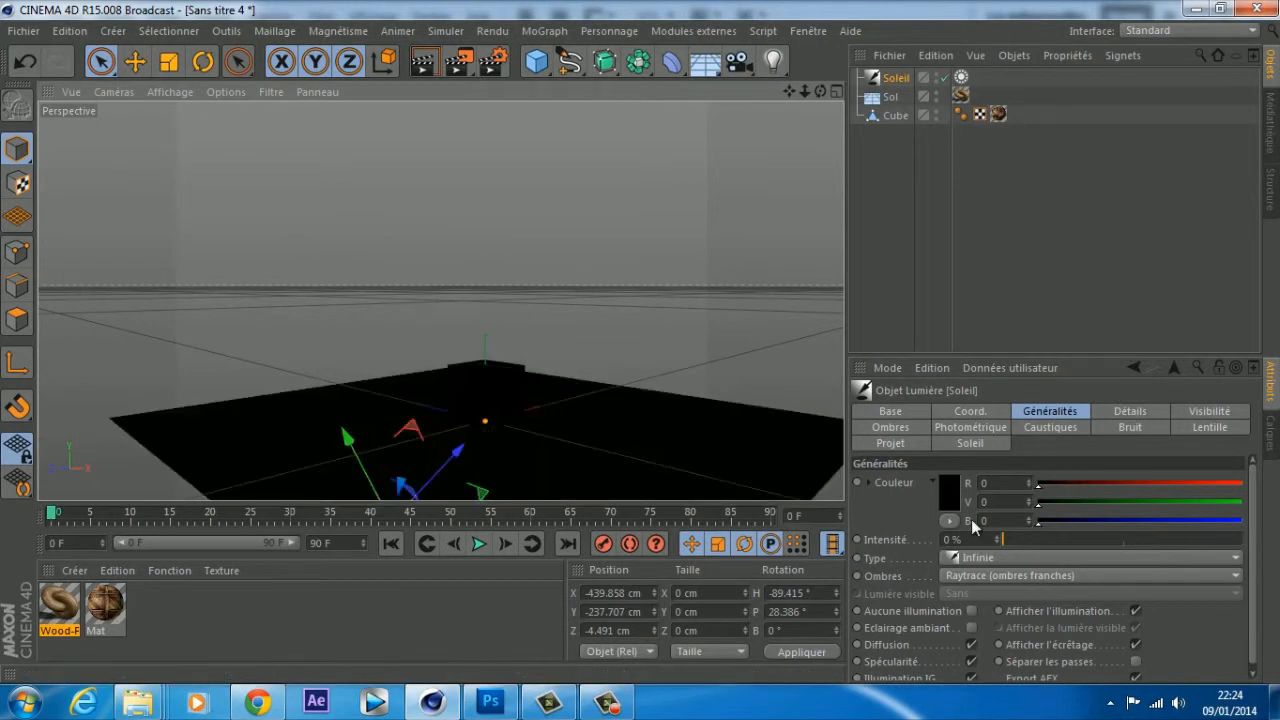
Step: Try to reorient the Soleil light using its coordinates and the Rotation tool
{"action": "key", "text": "e"}
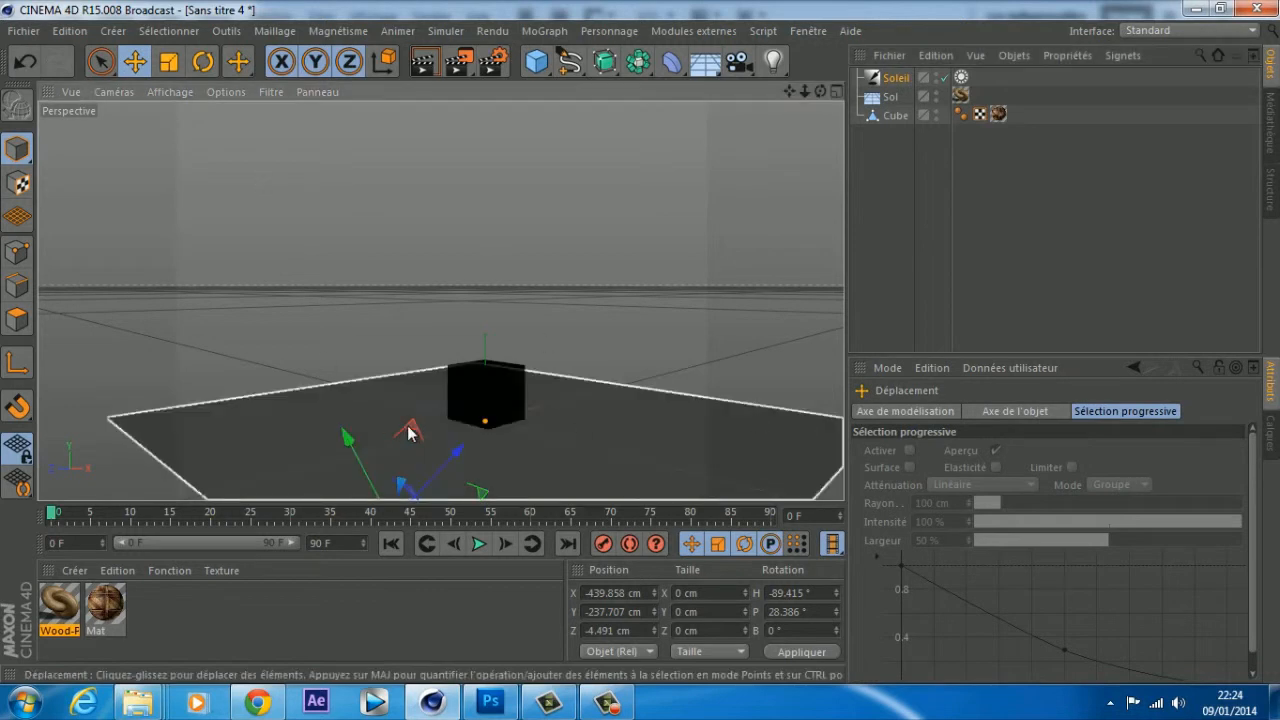
{"action": "left_click", "coordinate": [893, 78]}
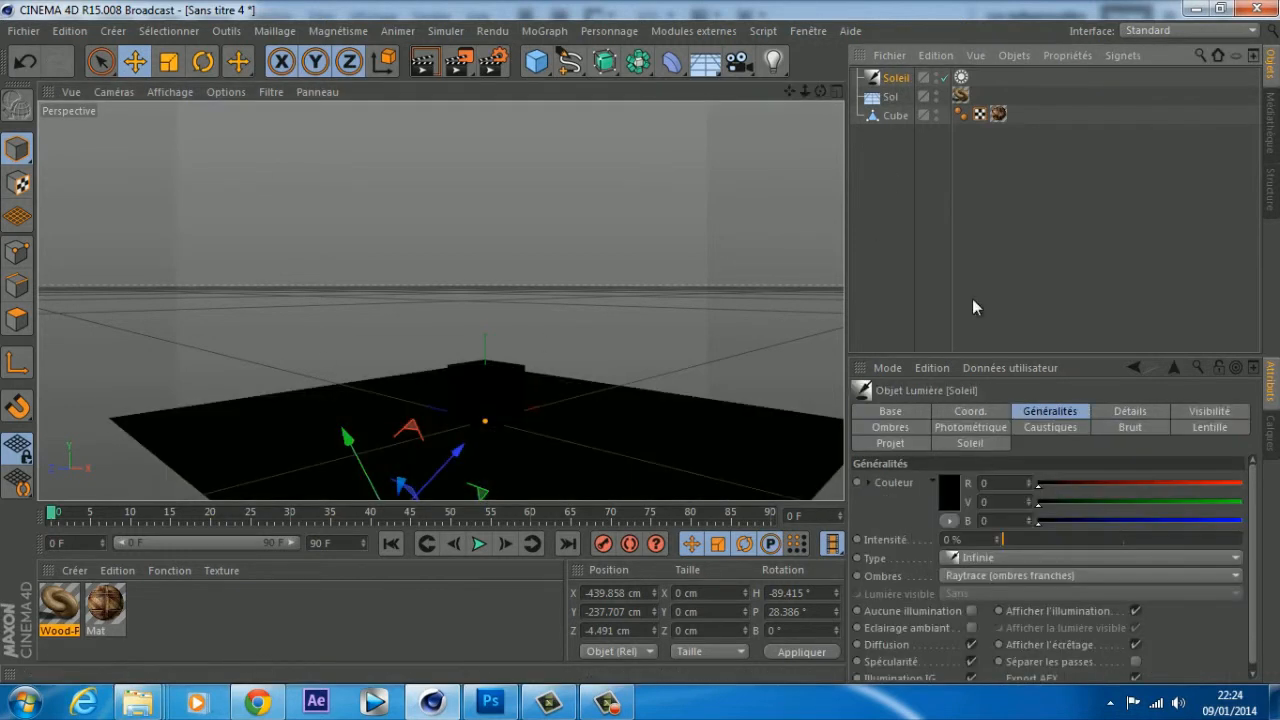
{"action": "left_click", "coordinate": [972, 413]}
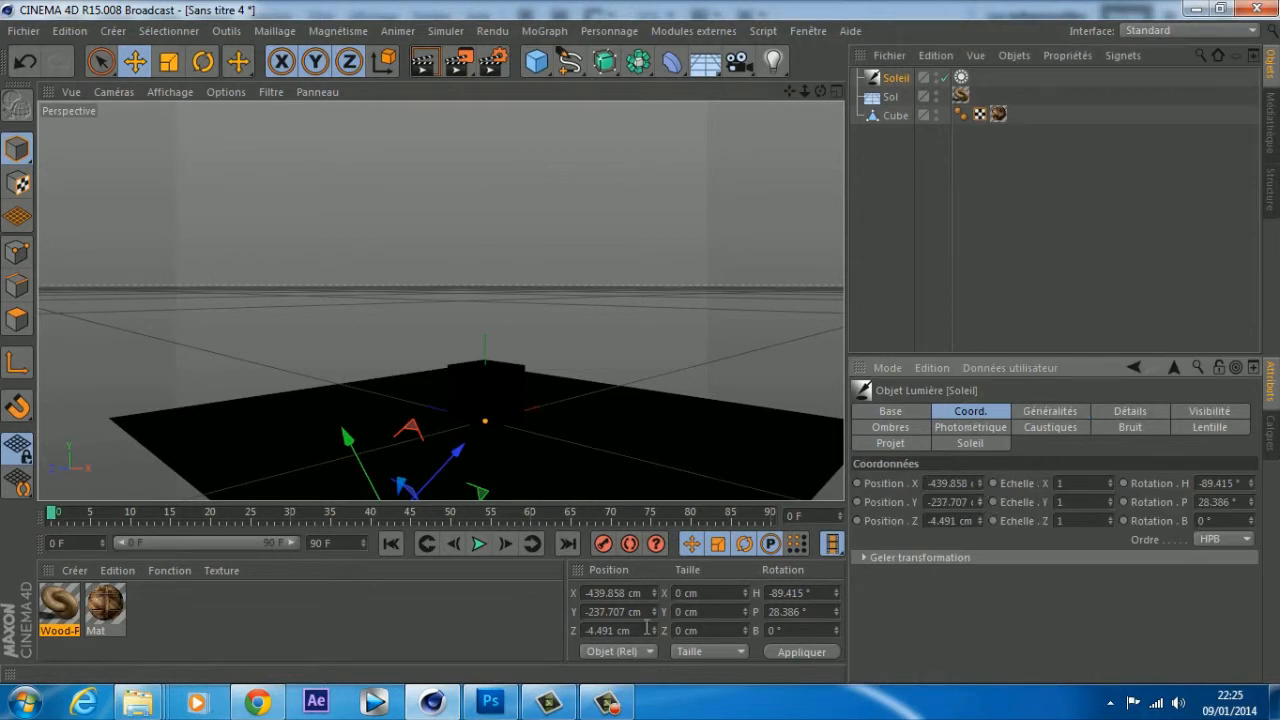
{"action": "left_click", "coordinate": [798, 650]}
{"action": "scroll", "coordinate": [452, 486], "scroll_direction": "down", "scroll_amount": 10}
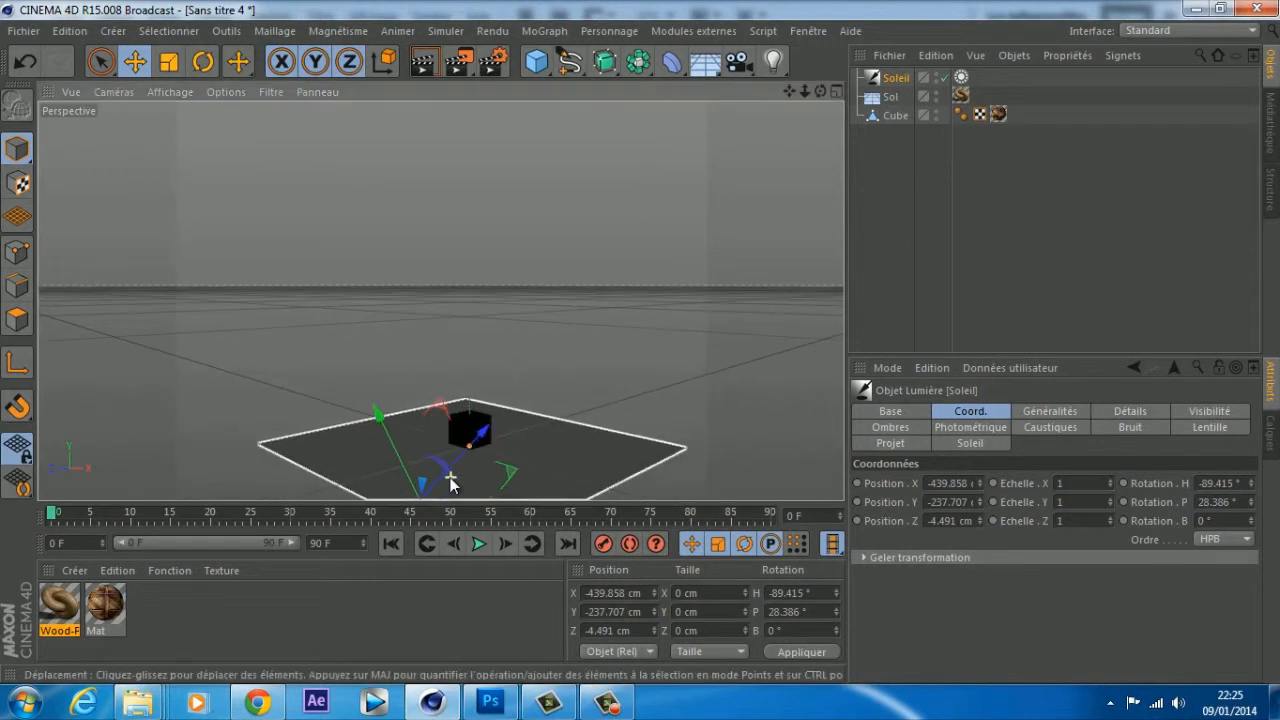
{"action": "scroll", "coordinate": [451, 484], "scroll_direction": "up", "scroll_amount": 6}
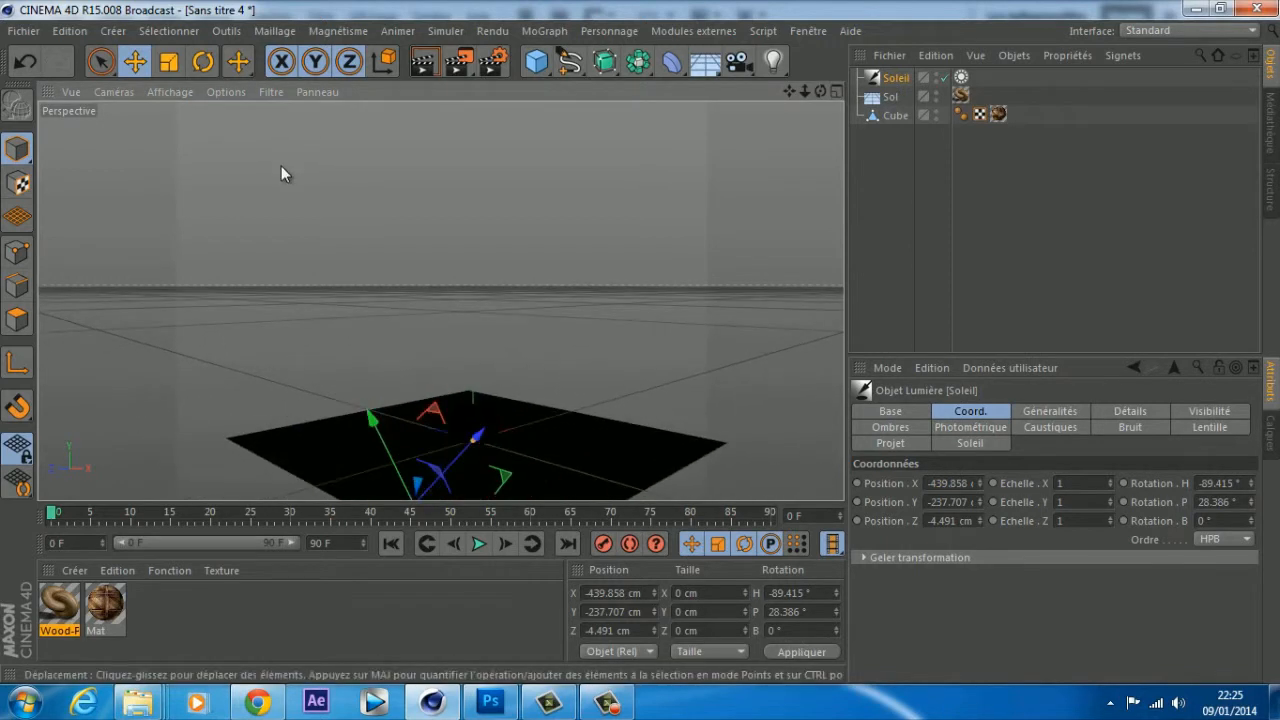
{"action": "scroll", "coordinate": [281, 145], "scroll_direction": "down", "scroll_amount": 4}
{"action": "left_click", "coordinate": [203, 62]}
{"action": "mouse_move", "coordinate": [328, 356]}
{"action": "left_mouse_down"}
{"action": "mouse_move", "coordinate": [368, 314]}
{"action": "mouse_move", "coordinate": [508, 411]}
{"action": "mouse_move", "coordinate": [328, 356]}
{"action": "left_mouse_up"}
{"action": "scroll", "coordinate": [329, 355], "scroll_direction": "up", "scroll_amount": 10}
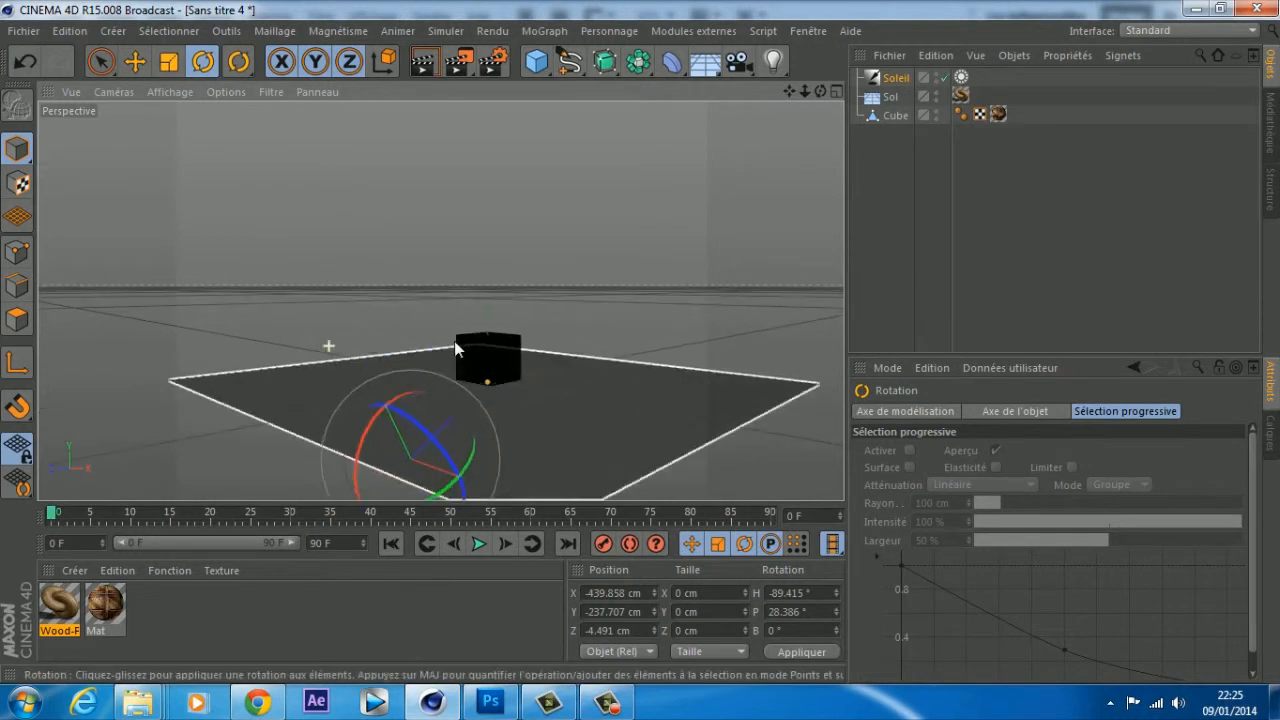
Step: Replace the Soleil with a Lumière infinie raised to about Y 598 cm above the crate
{"action": "left_click", "coordinate": [879, 79]}
{"action": "key", "text": "Delete"}
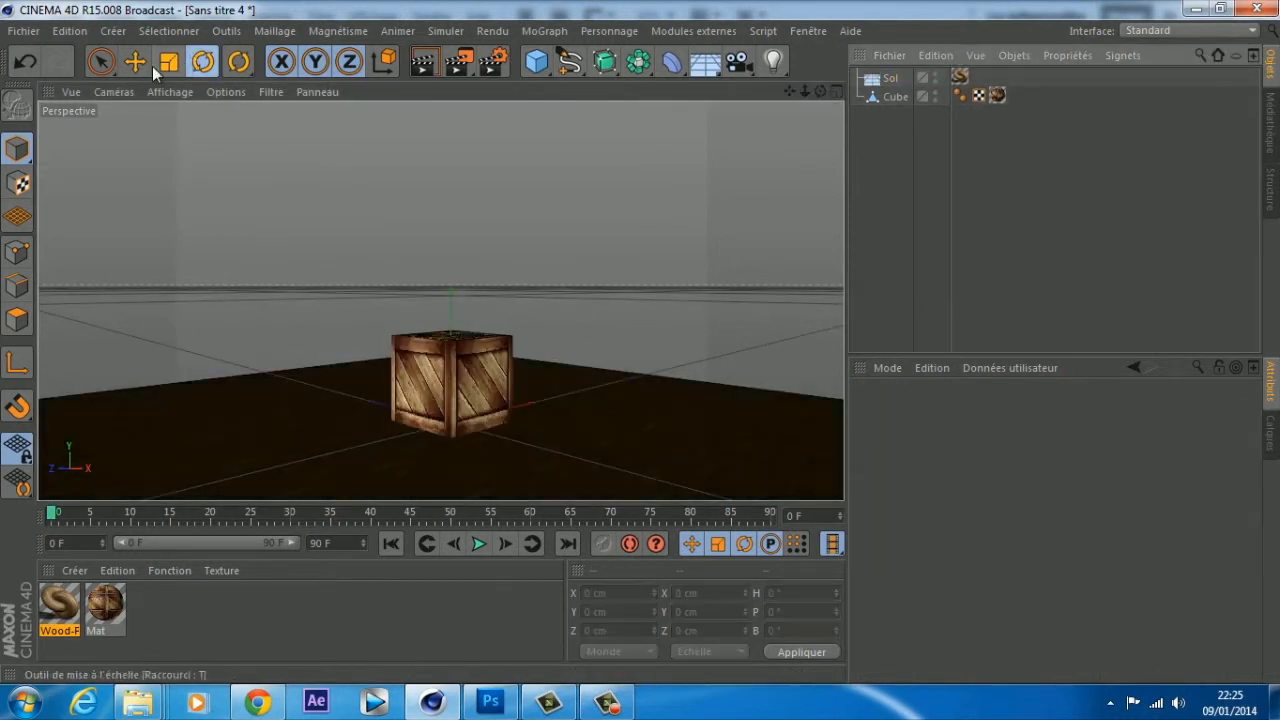
{"action": "left_click", "coordinate": [134, 62]}
{"action": "left_click", "coordinate": [773, 62]}
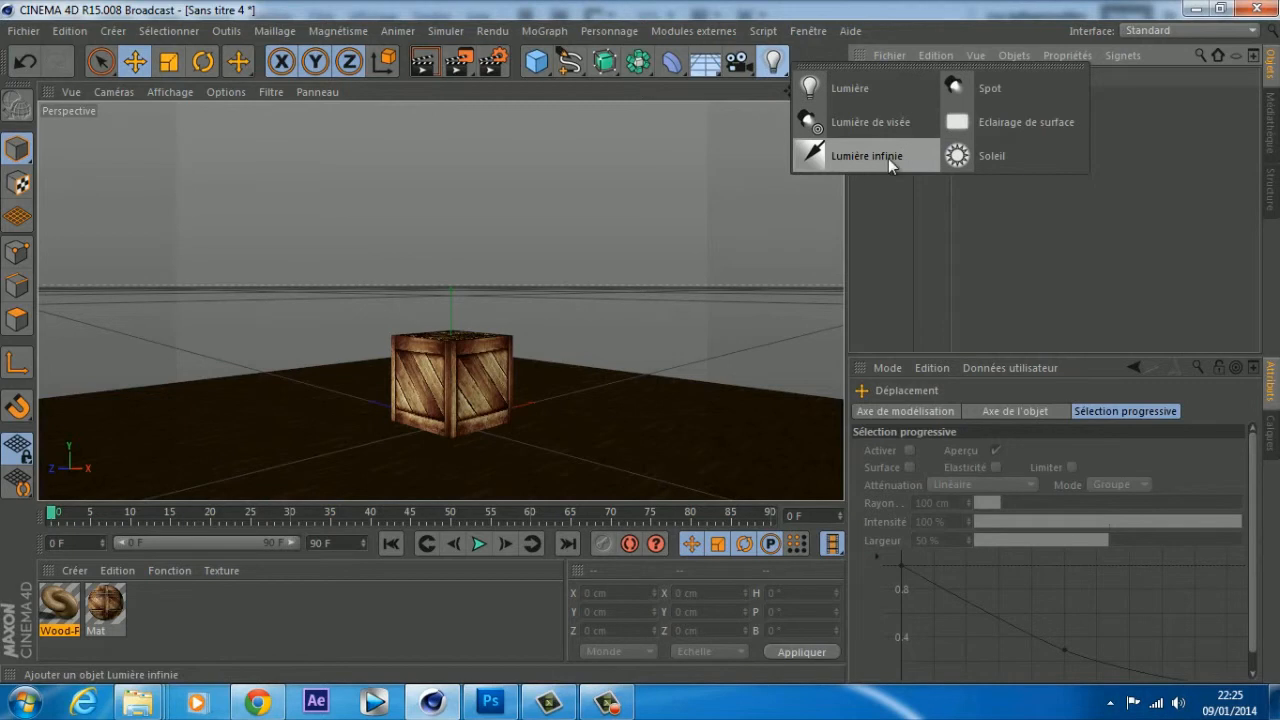
{"action": "left_click", "coordinate": [894, 158]}
{"action": "left_click_drag", "start_coordinate": [452, 318], "coordinate": [465, 160]}
Step: Pitch the infinite light to about -126° and move it to about X -955, Y 1149, Z 405 cm
{"action": "left_click", "coordinate": [203, 62]}
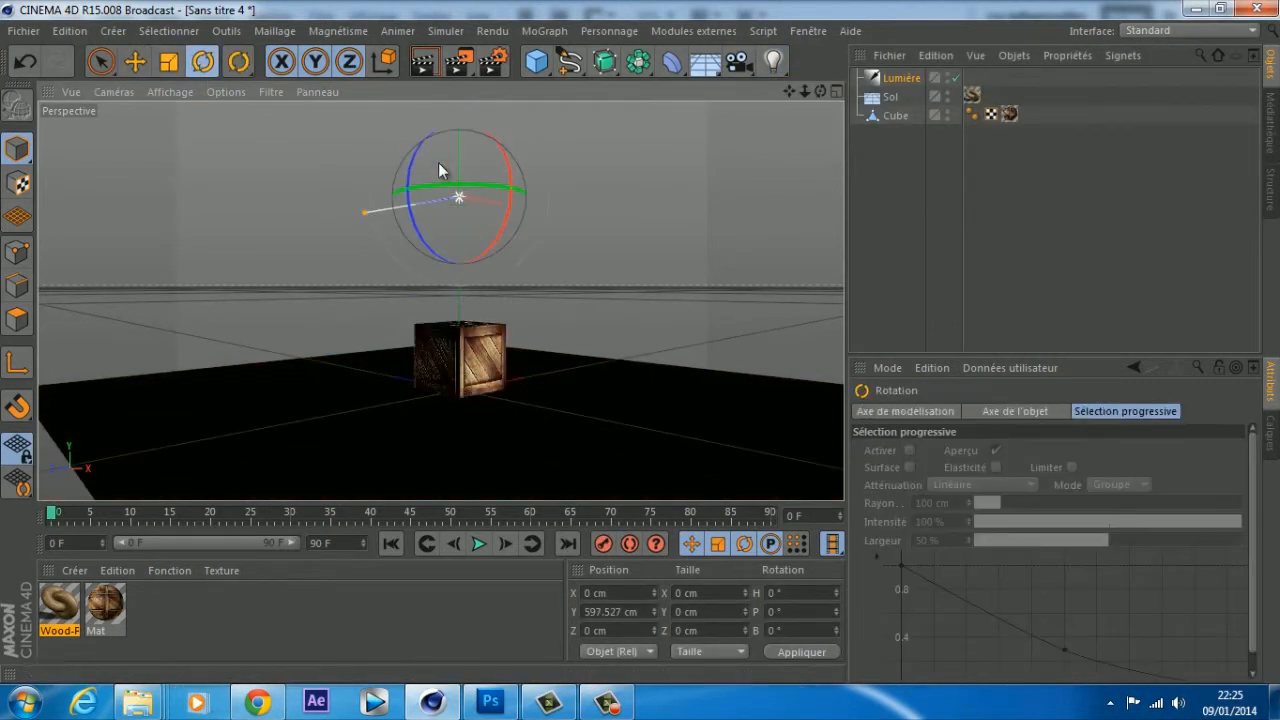
{"action": "left_click_drag", "start_coordinate": [512, 200], "coordinate": [646, 352]}
{"action": "left_click", "coordinate": [134, 62]}
{"action": "left_click_drag", "start_coordinate": [523, 206], "coordinate": [58, 22]}
Step: Render the view to examine the crate and floor under the infinite light
{"action": "scroll", "coordinate": [238, 443], "scroll_direction": "down", "scroll_amount": 3}
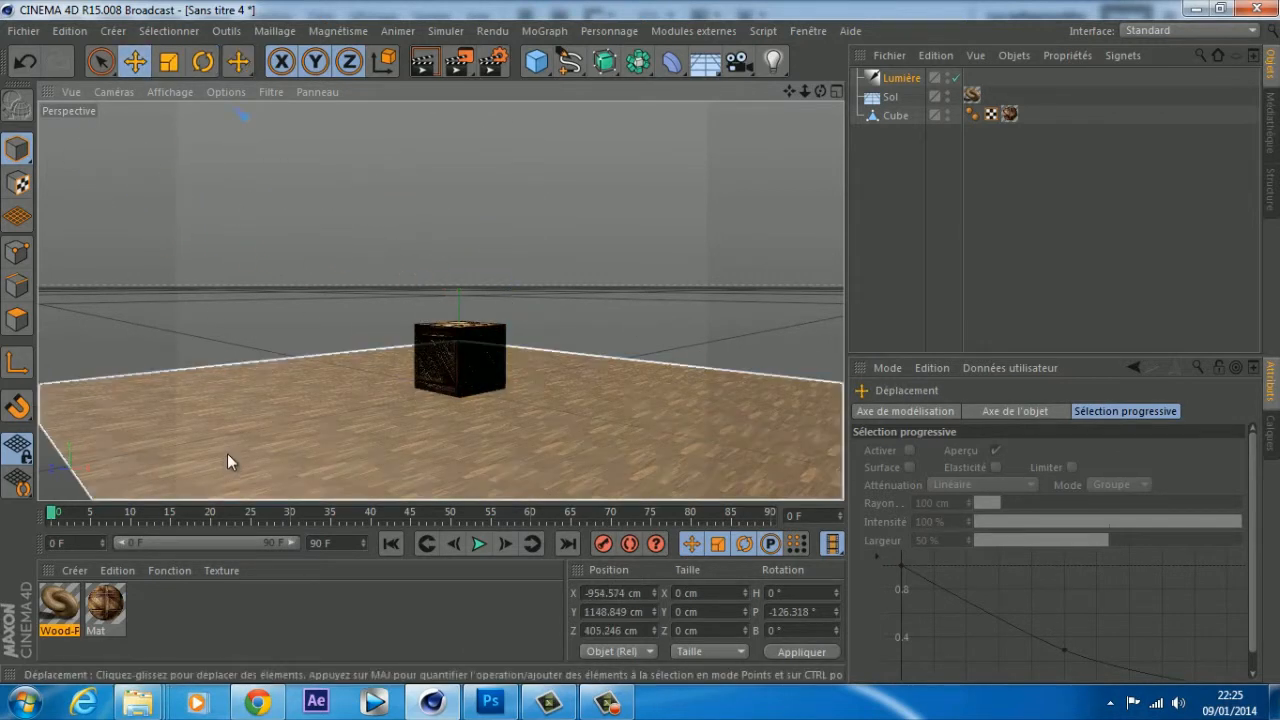
{"action": "scroll", "coordinate": [242, 440], "scroll_direction": "up", "scroll_amount": 5}
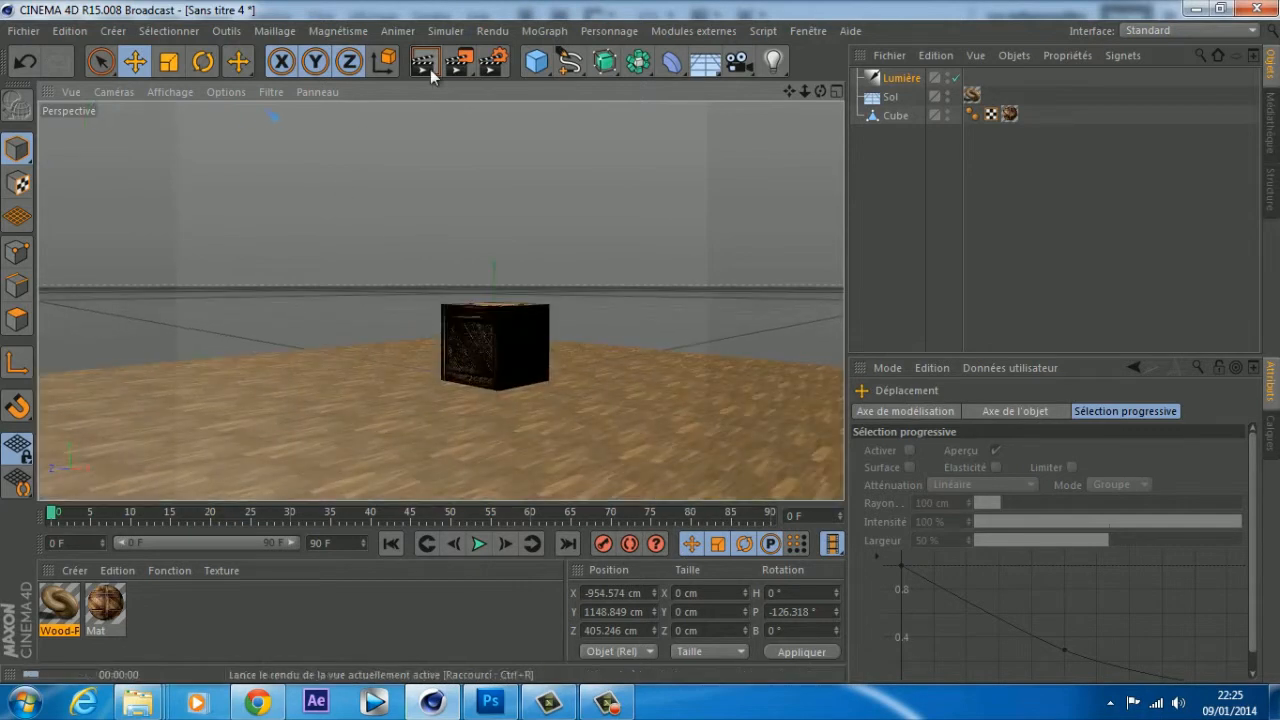
{"action": "left_click", "coordinate": [430, 69]}
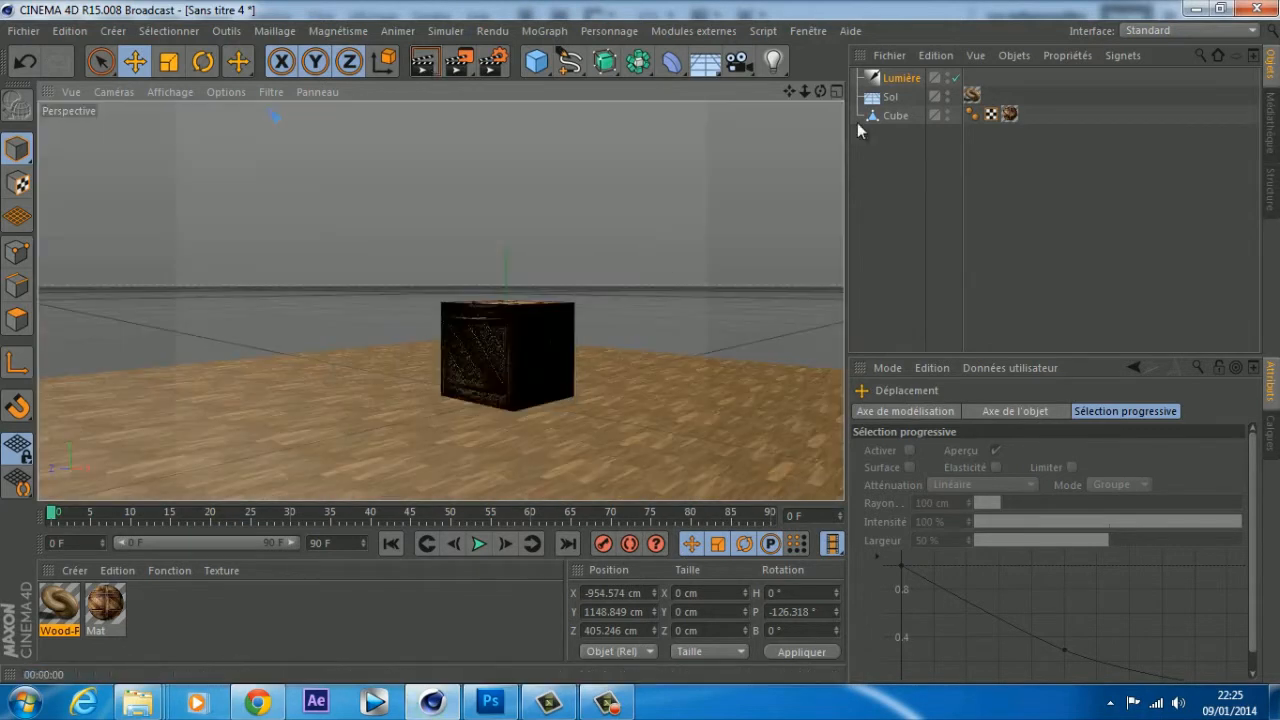
Step: Replace the infinite light with an omni Lumière at about X -550, Y 341 cm, and render the view
{"action": "left_click", "coordinate": [880, 79]}
{"action": "key", "text": "Delete"}
{"action": "left_click", "coordinate": [773, 61]}
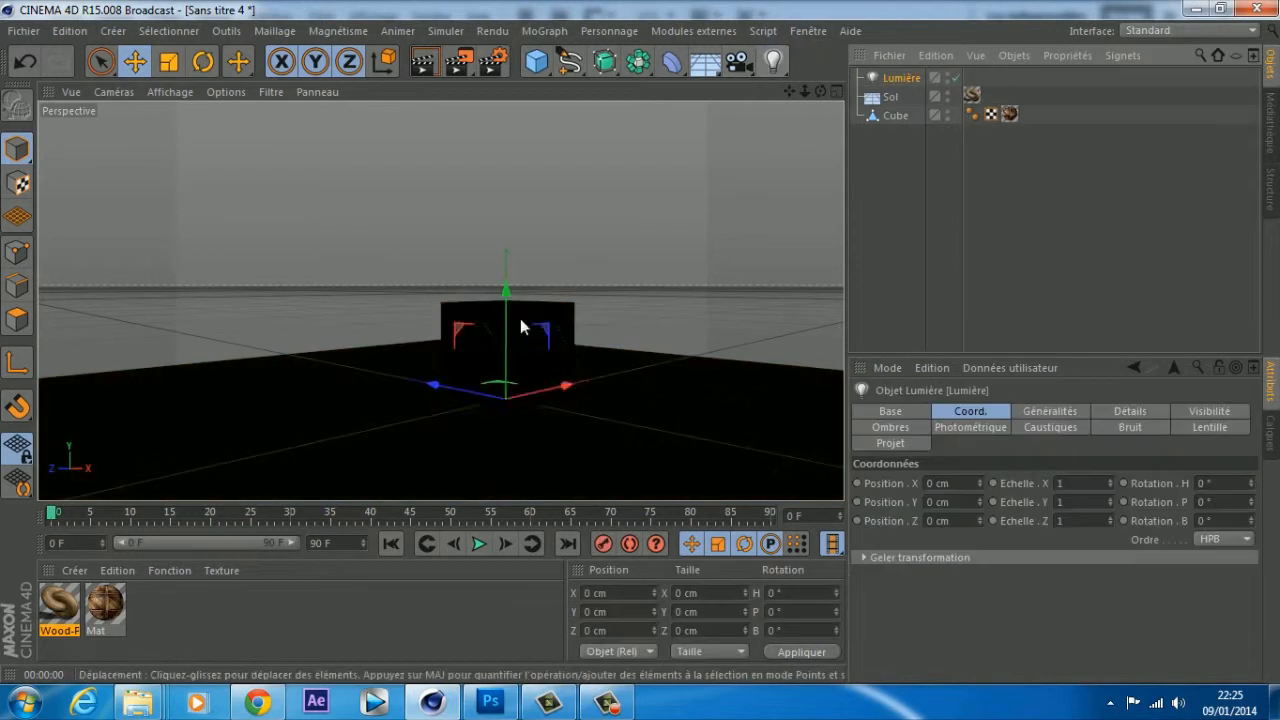
{"action": "left_click_drag", "start_coordinate": [500, 300], "coordinate": [320, 262]}
{"action": "scroll", "coordinate": [736, 272], "scroll_direction": "up", "scroll_amount": 2}
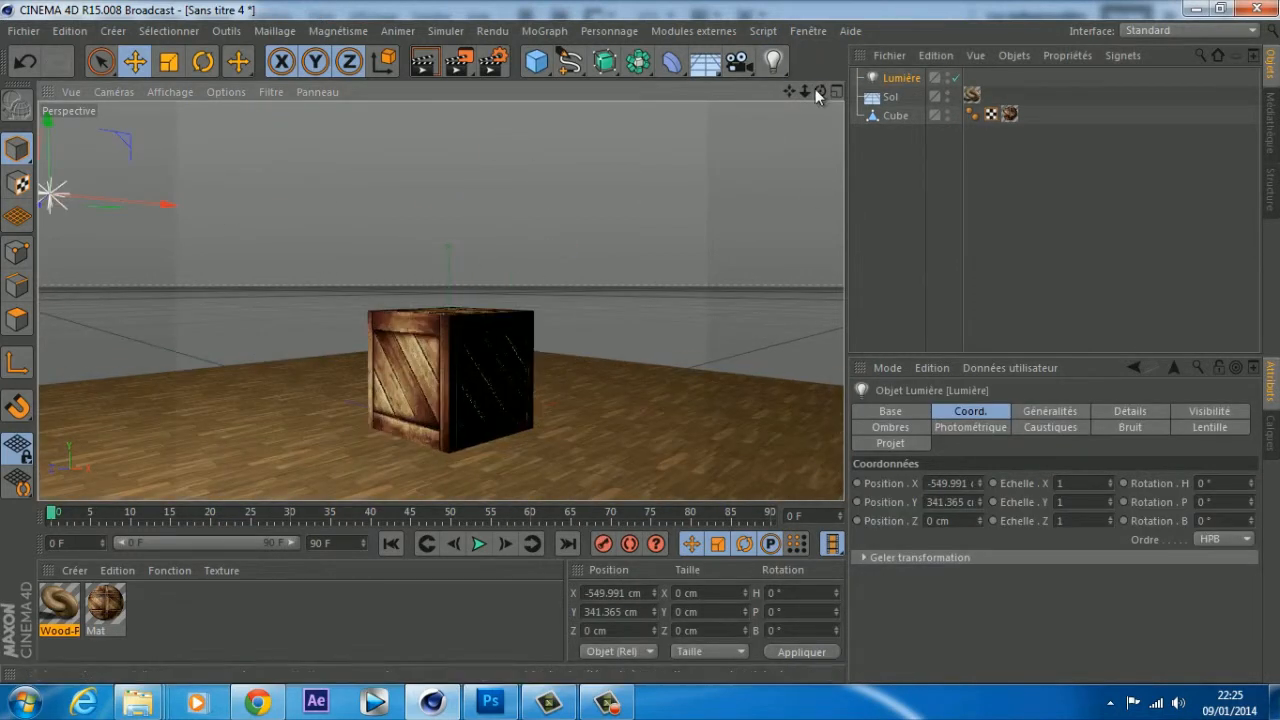
{"action": "left_click_drag", "start_coordinate": [818, 91], "coordinate": [772, 97]}
{"action": "left_click", "coordinate": [435, 72]}
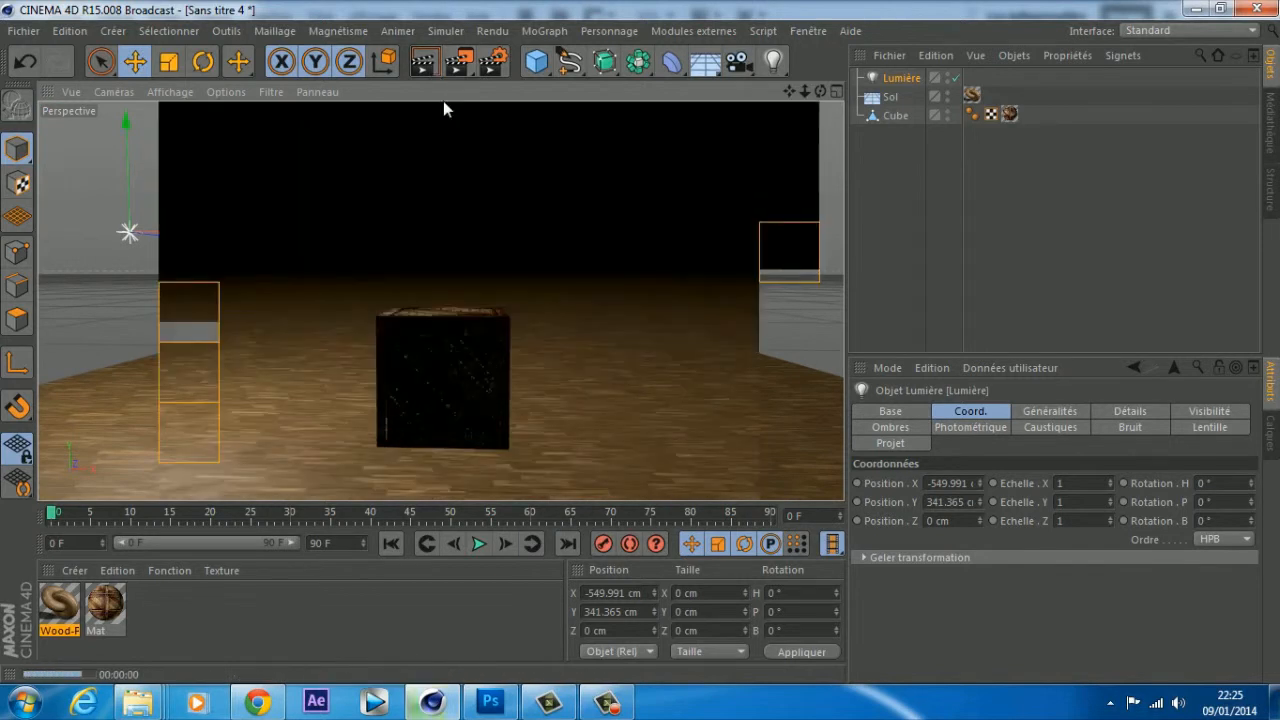
Step: Set the Lumière's shadows to Masques d'ombres (ombres diffuses) and render the view
{"action": "left_click_drag", "start_coordinate": [889, 97], "coordinate": [889, 74]}
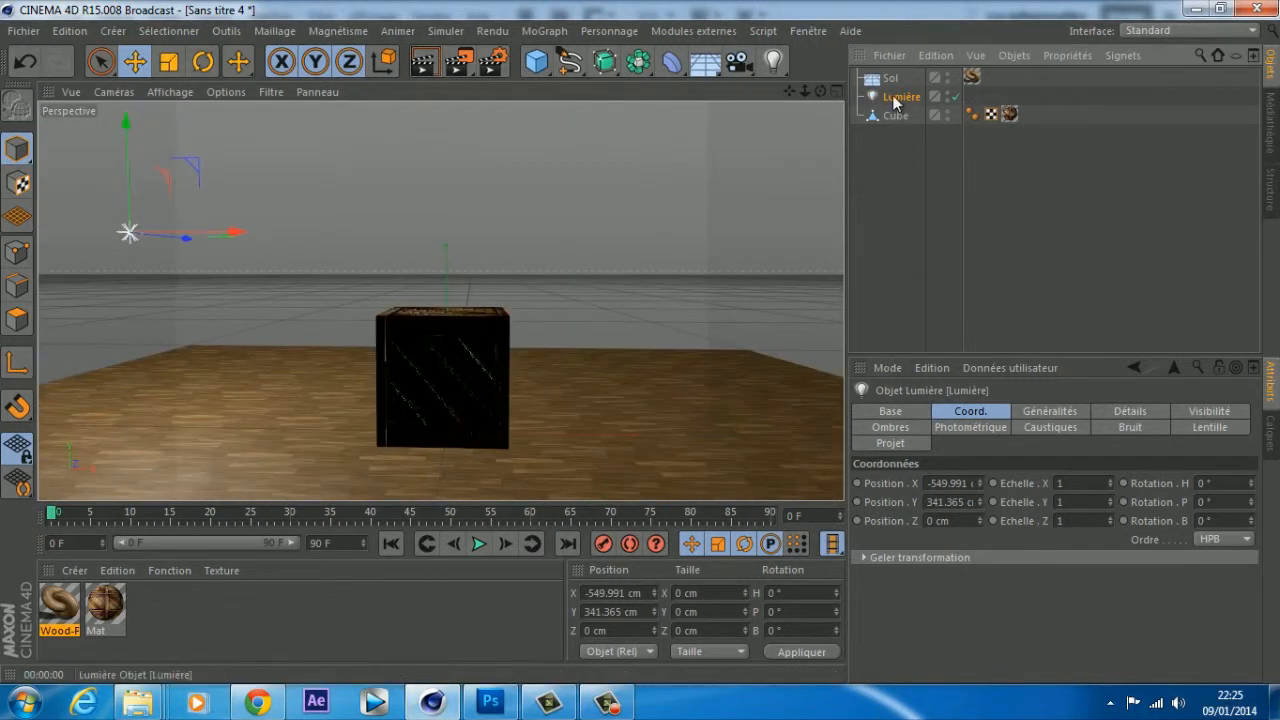
{"action": "left_click", "coordinate": [1050, 414]}
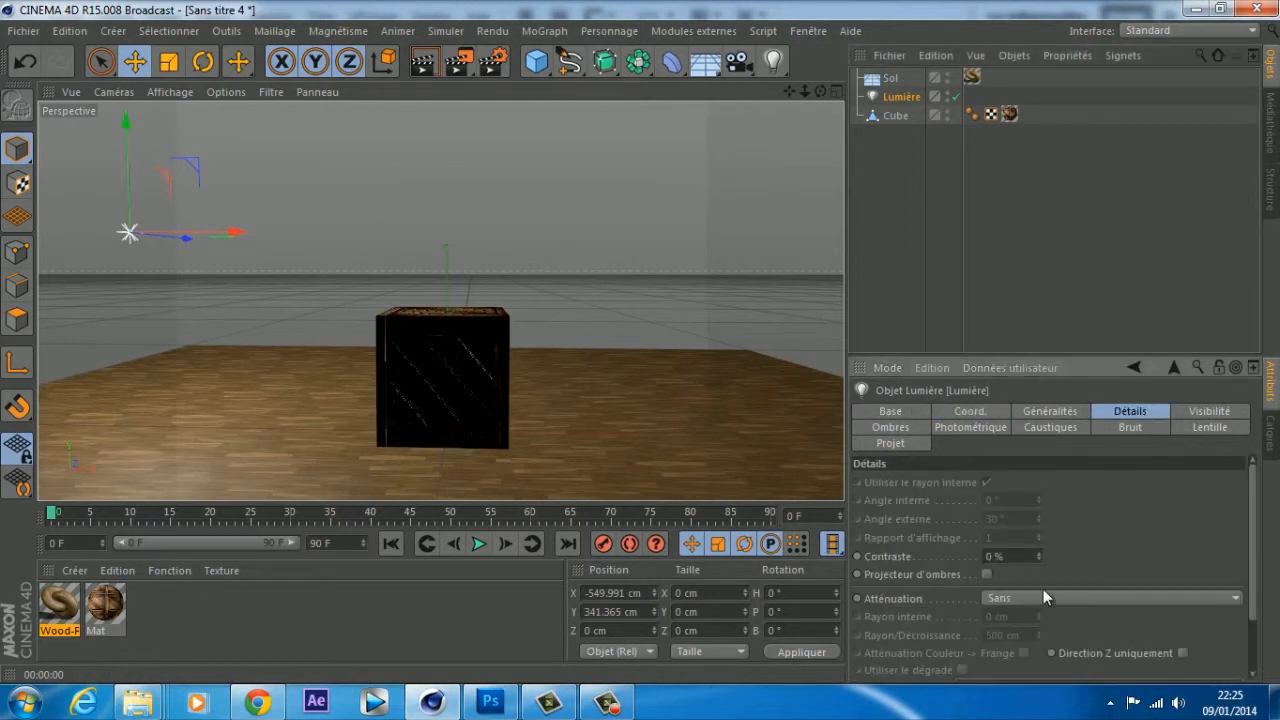
{"action": "left_click", "coordinate": [1015, 577]}
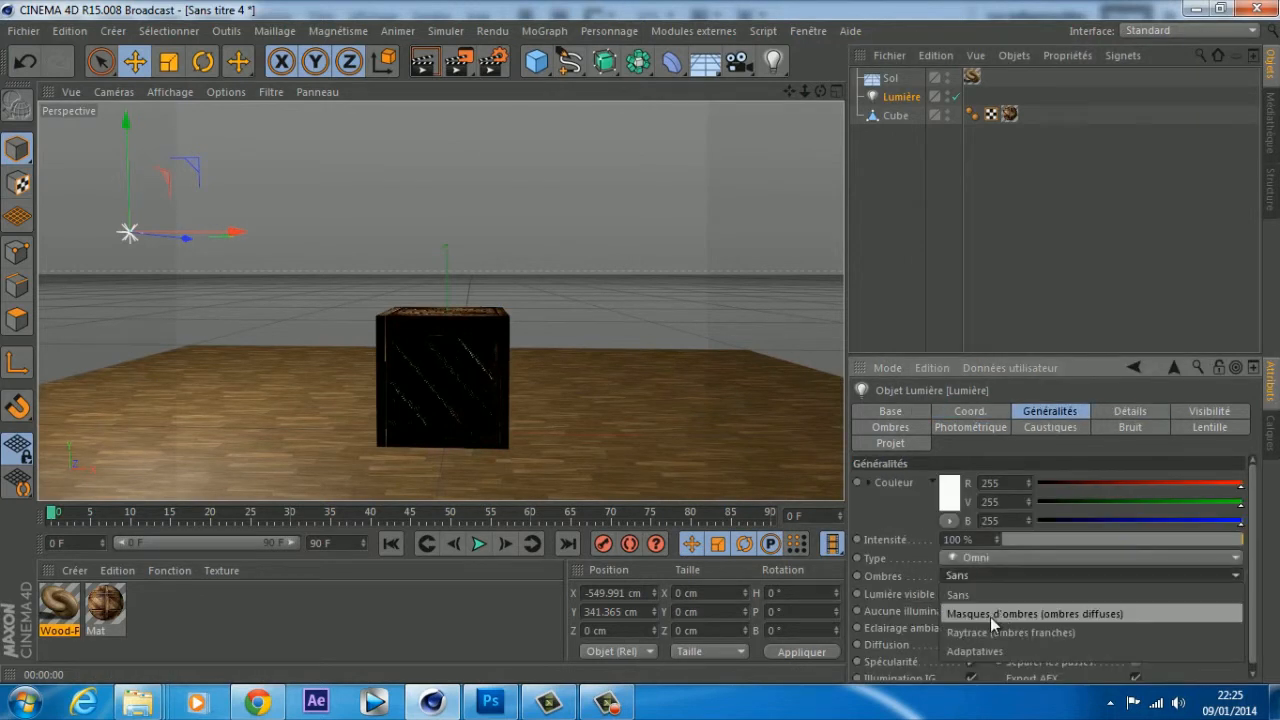
{"action": "left_click", "coordinate": [990, 612]}
{"action": "left_click", "coordinate": [429, 67]}
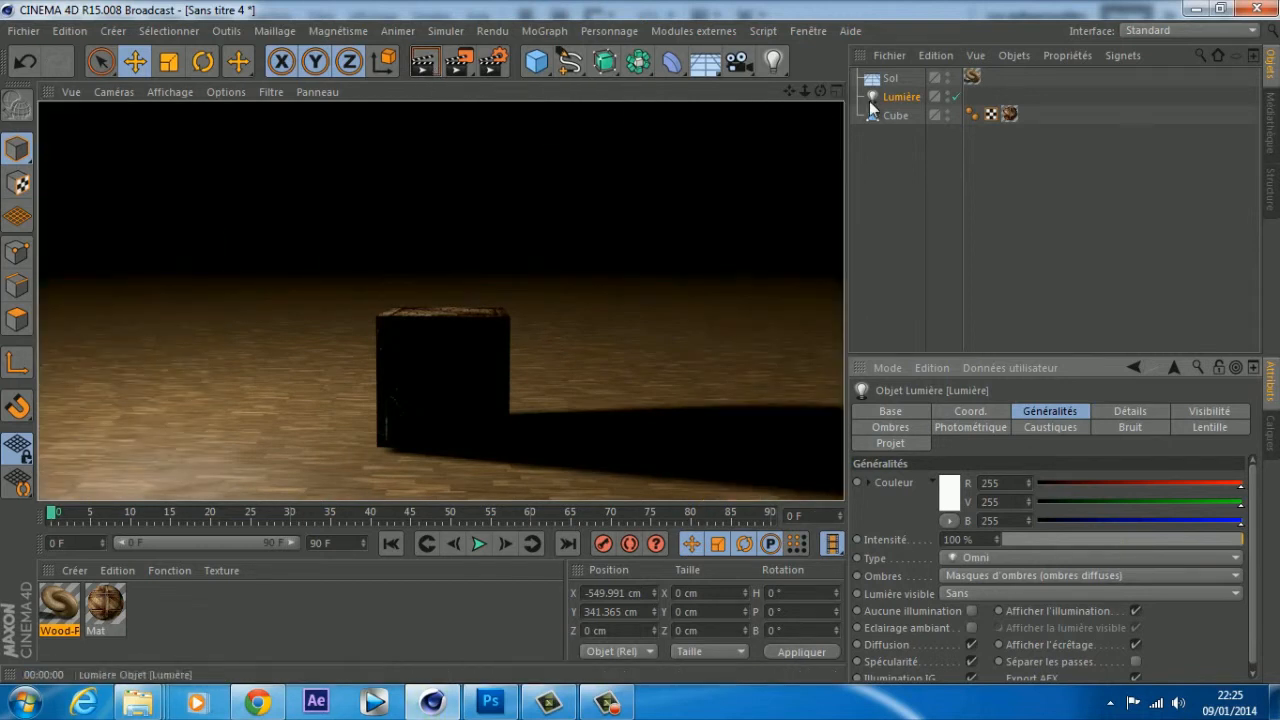
Step: Render the crate's lit side from a higher angle to examine its soft shadow on the parquet
{"action": "left_click_drag", "start_coordinate": [821, 90], "coordinate": [373, 24]}
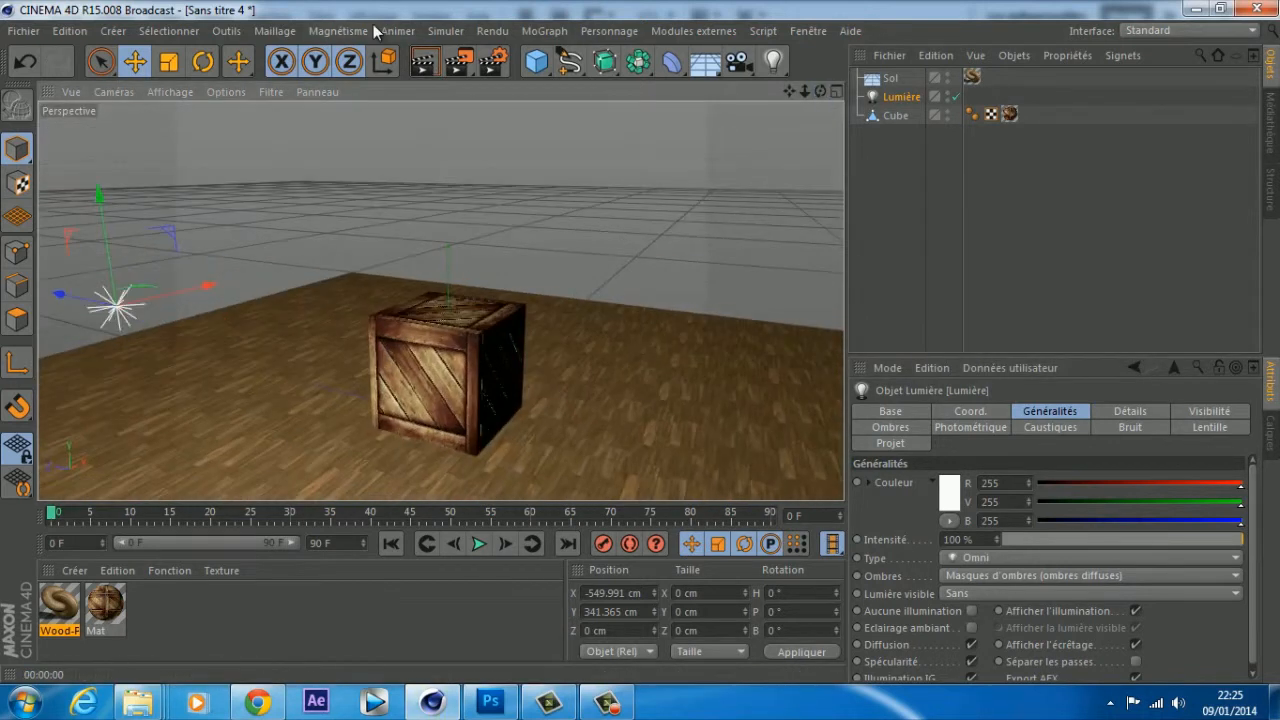
{"action": "left_click", "coordinate": [429, 67]}
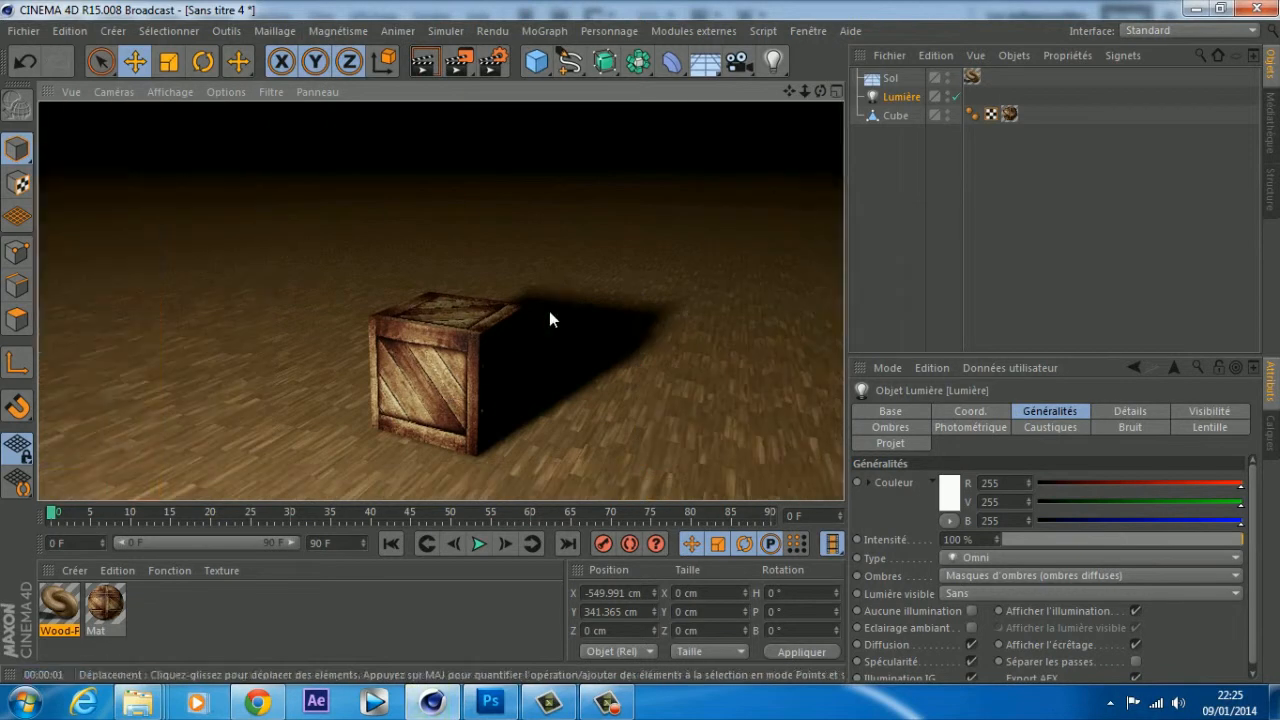
{"action": "mouse_move", "coordinate": [819, 93]}
{"action": "left_mouse_down"}
{"action": "mouse_move", "coordinate": [641, 342]}
{"action": "mouse_move", "coordinate": [825, 104]}
{"action": "left_mouse_up"}
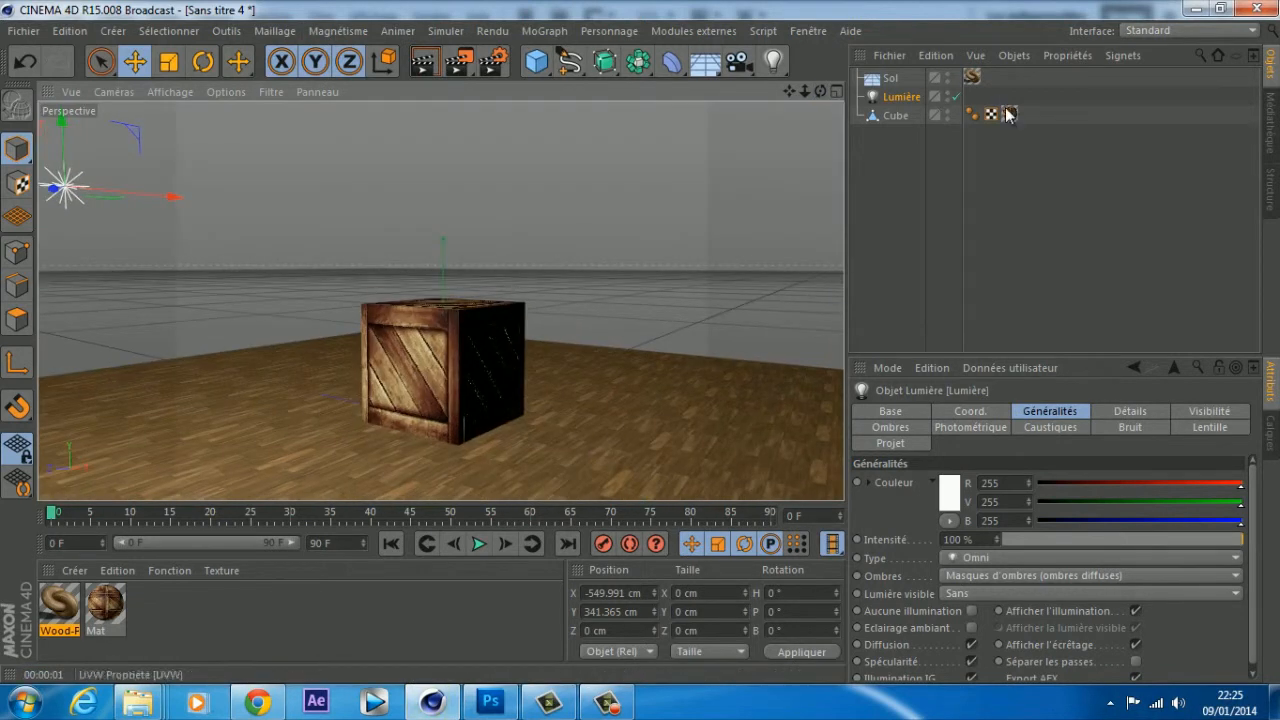
Step: Temporarily delete the Mat material to compare the plain cube, restore it, and render the textured crate again
{"action": "left_click", "coordinate": [105, 605]}
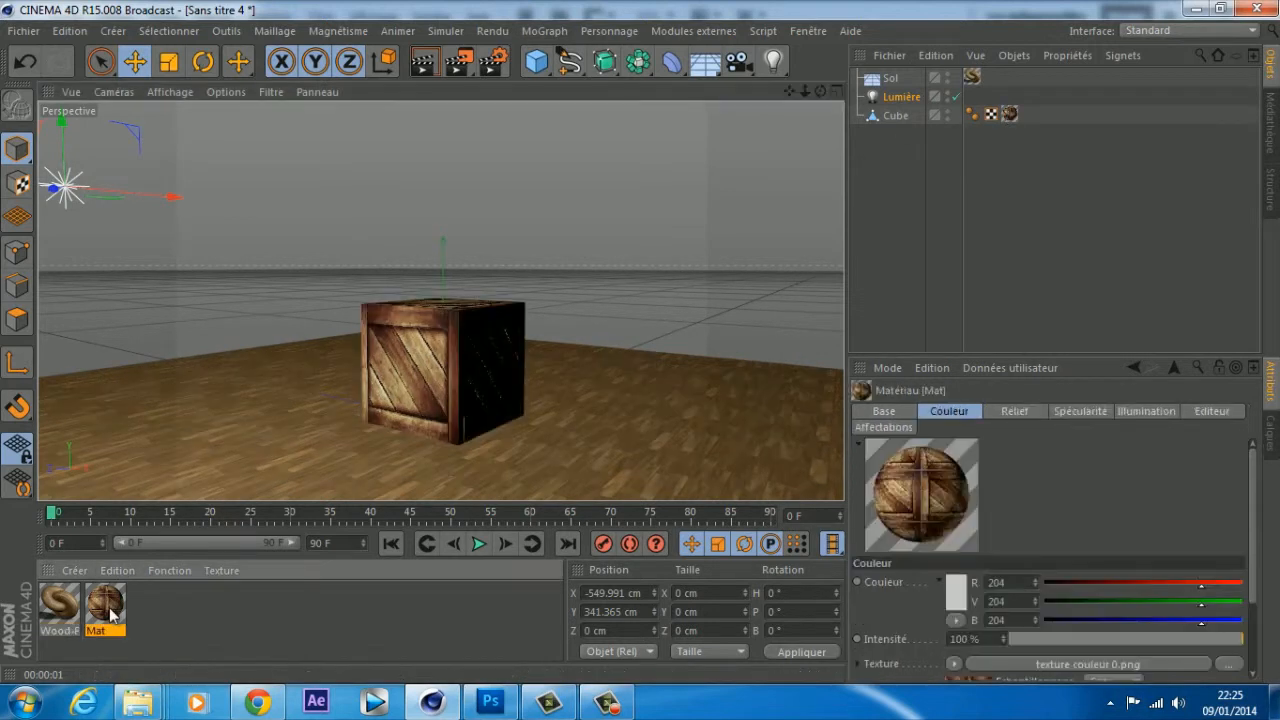
{"action": "key", "text": "Delete"}
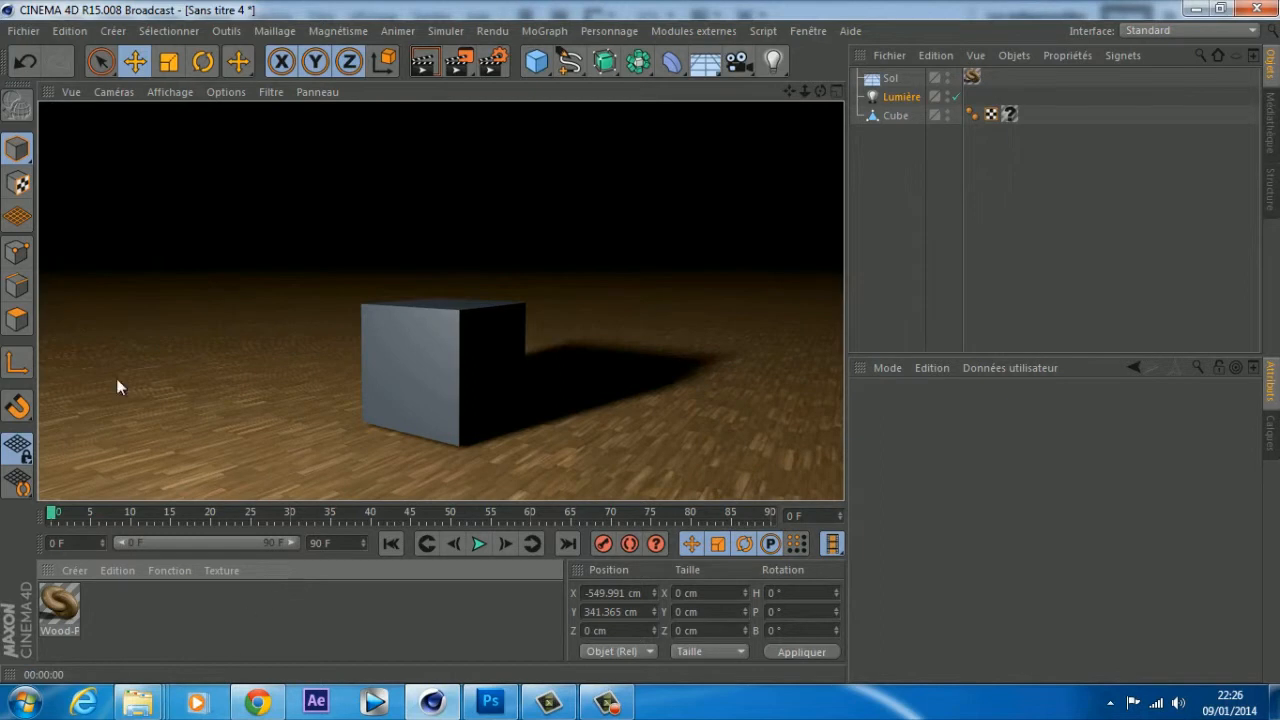
{"action": "key", "text": "ctrl+z"}
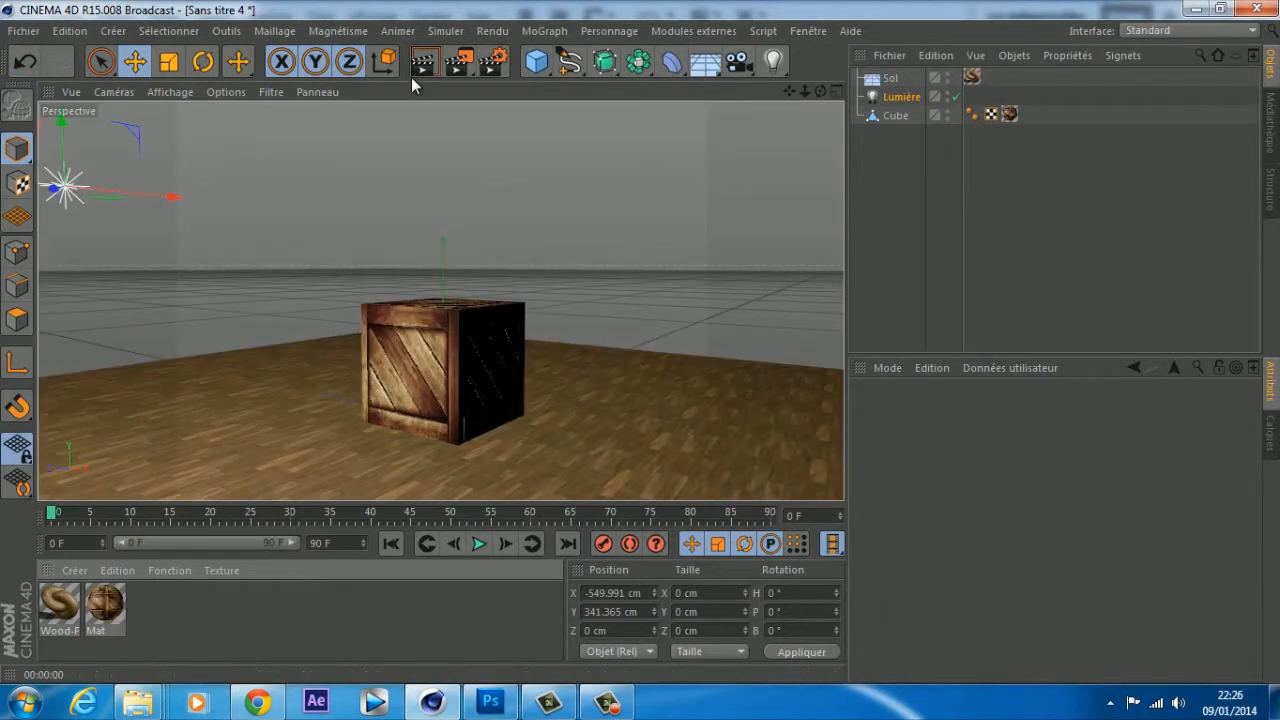
{"action": "left_click", "coordinate": [418, 74]}
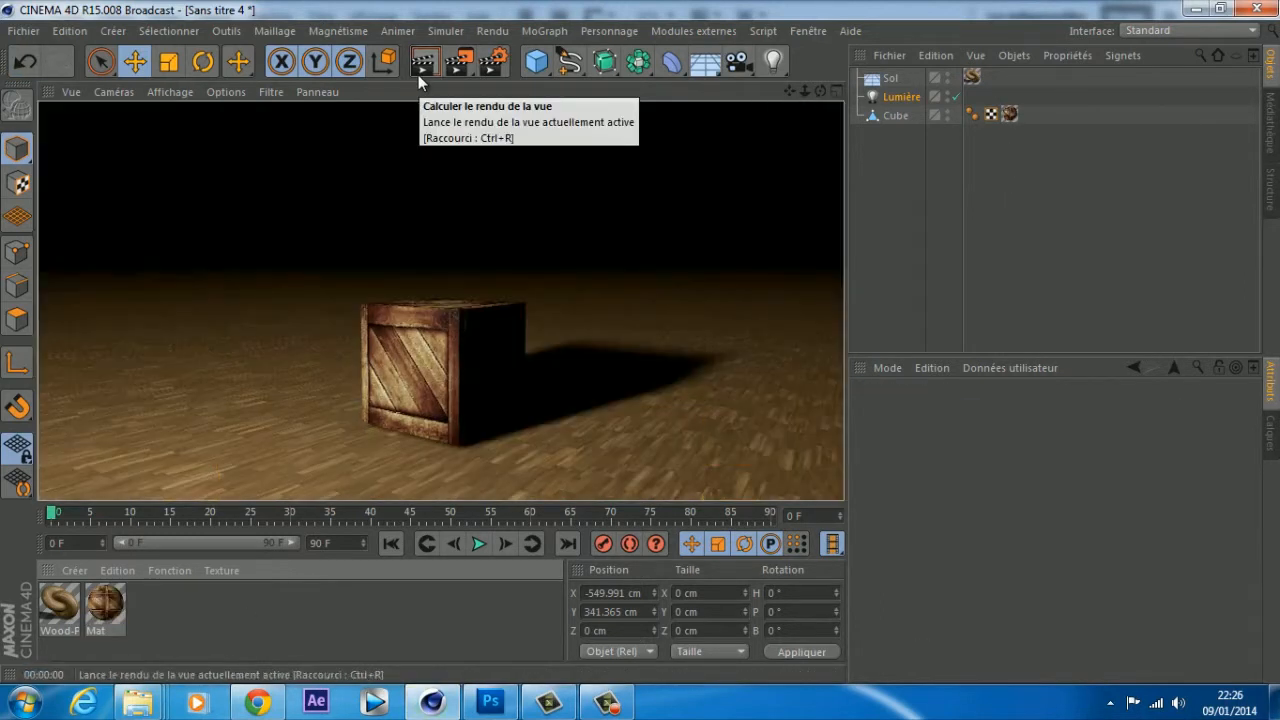
Step: Make three copies of the Cube and move Cube.1 about 360 cm along Z away from the original
{"action": "left_click", "coordinate": [880, 116]}
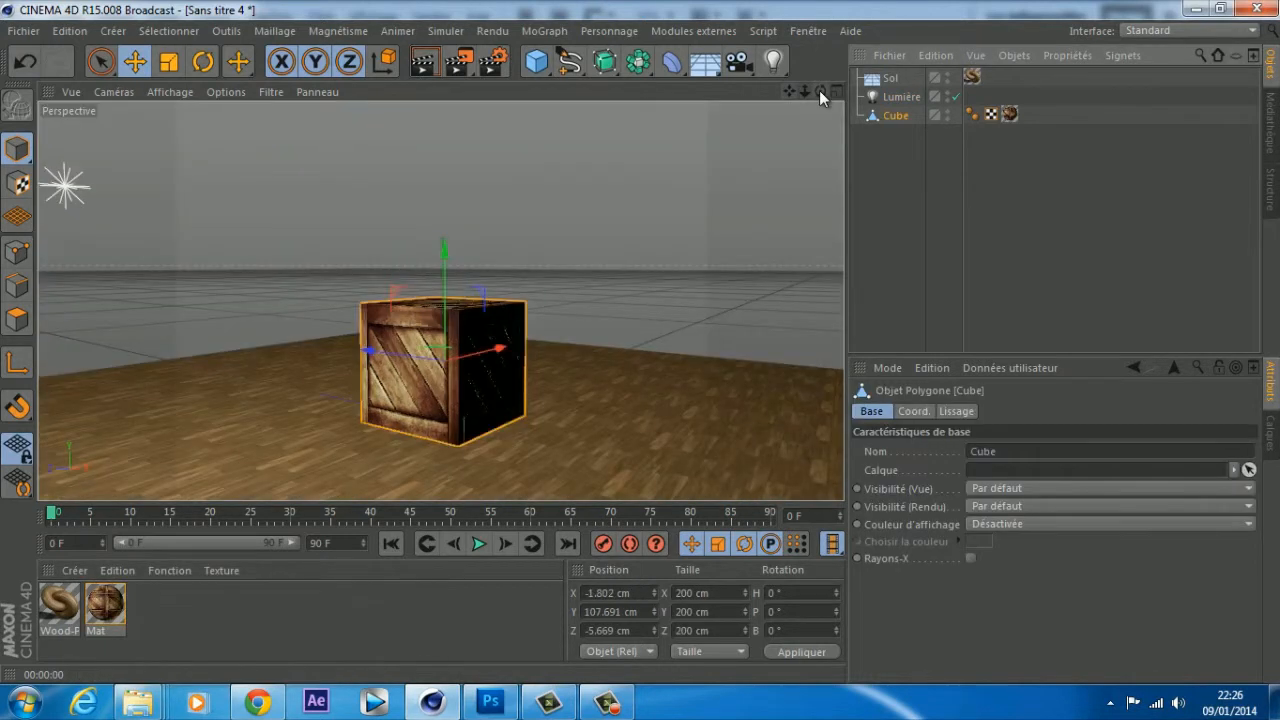
{"action": "key", "text": "ctrl+c"}
{"action": "key", "text": "ctrl+v"}
{"action": "key", "text": "ctrl+v"}
{"action": "key", "text": "ctrl+v"}
{"action": "left_click_drag", "start_coordinate": [384, 358], "coordinate": [598, 365]}
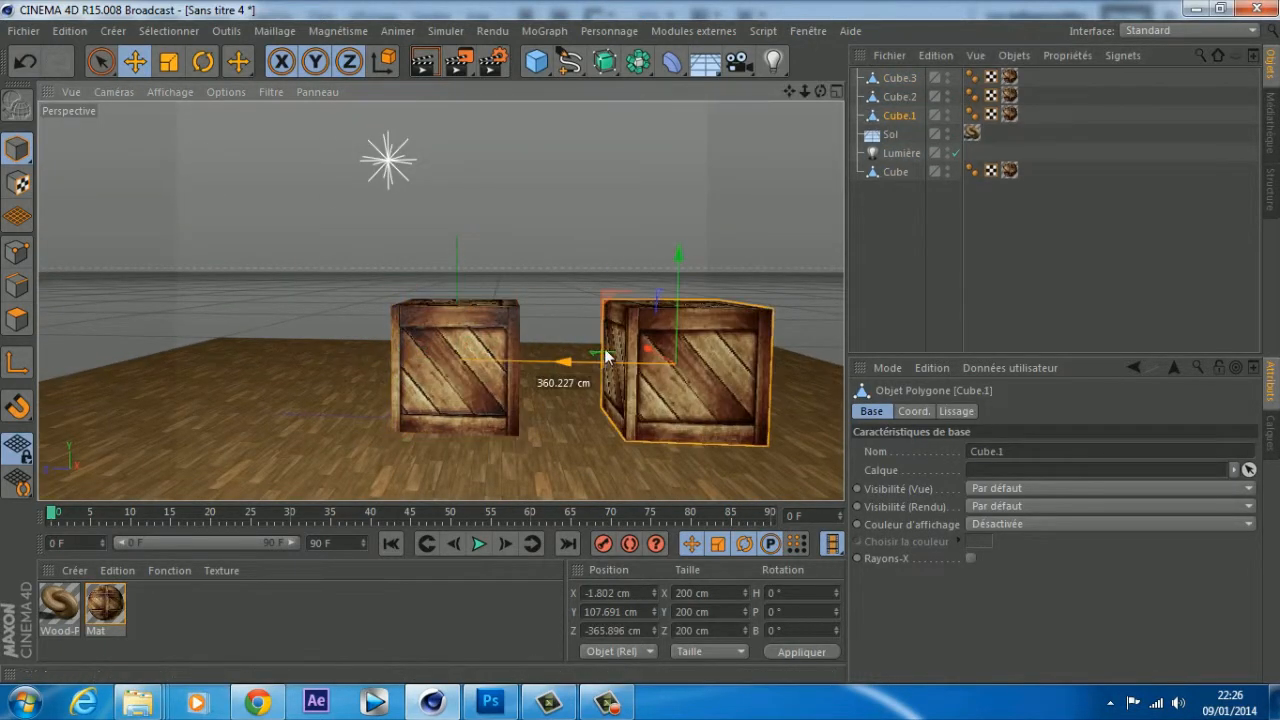
Step: Place Cube.2 on top, bridging the two lower crates, at about X -5, Y 315, Z -183 cm
{"action": "left_click", "coordinate": [910, 101]}
{"action": "left_click_drag", "start_coordinate": [387, 350], "coordinate": [518, 362]}
{"action": "left_click_drag", "start_coordinate": [580, 252], "coordinate": [583, 129]}
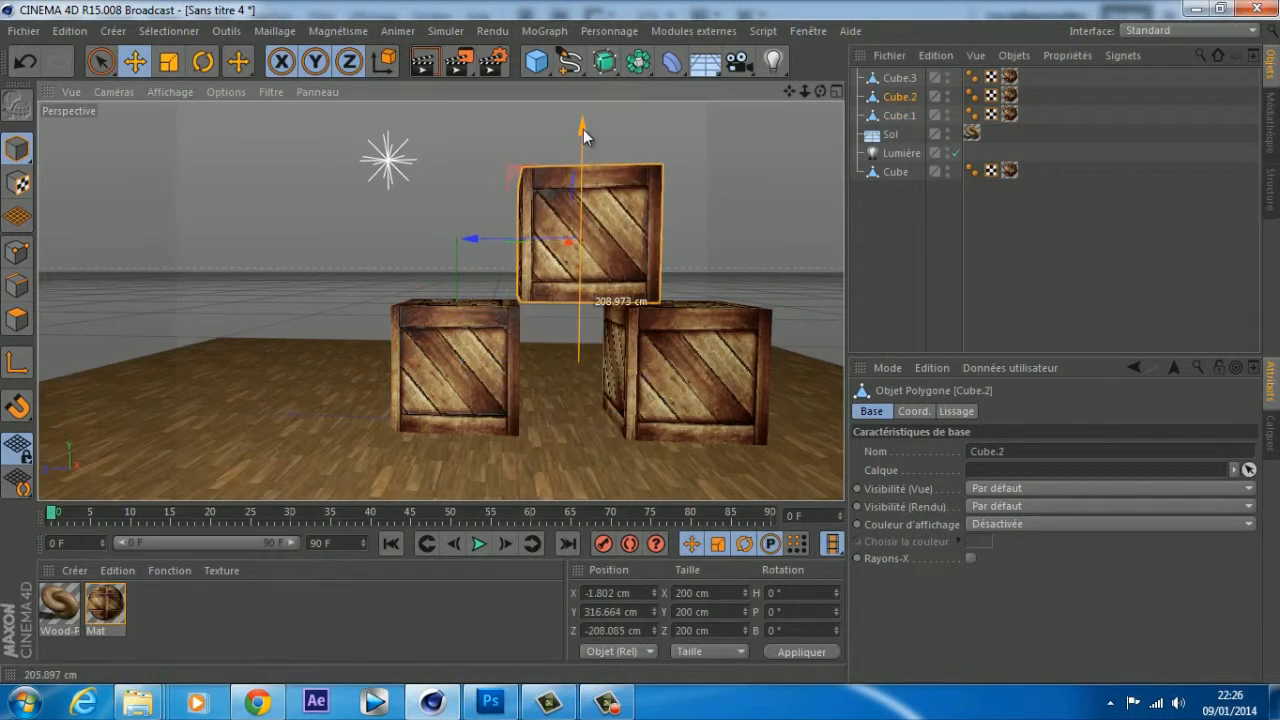
{"action": "left_click_drag", "start_coordinate": [491, 237], "coordinate": [482, 236]}
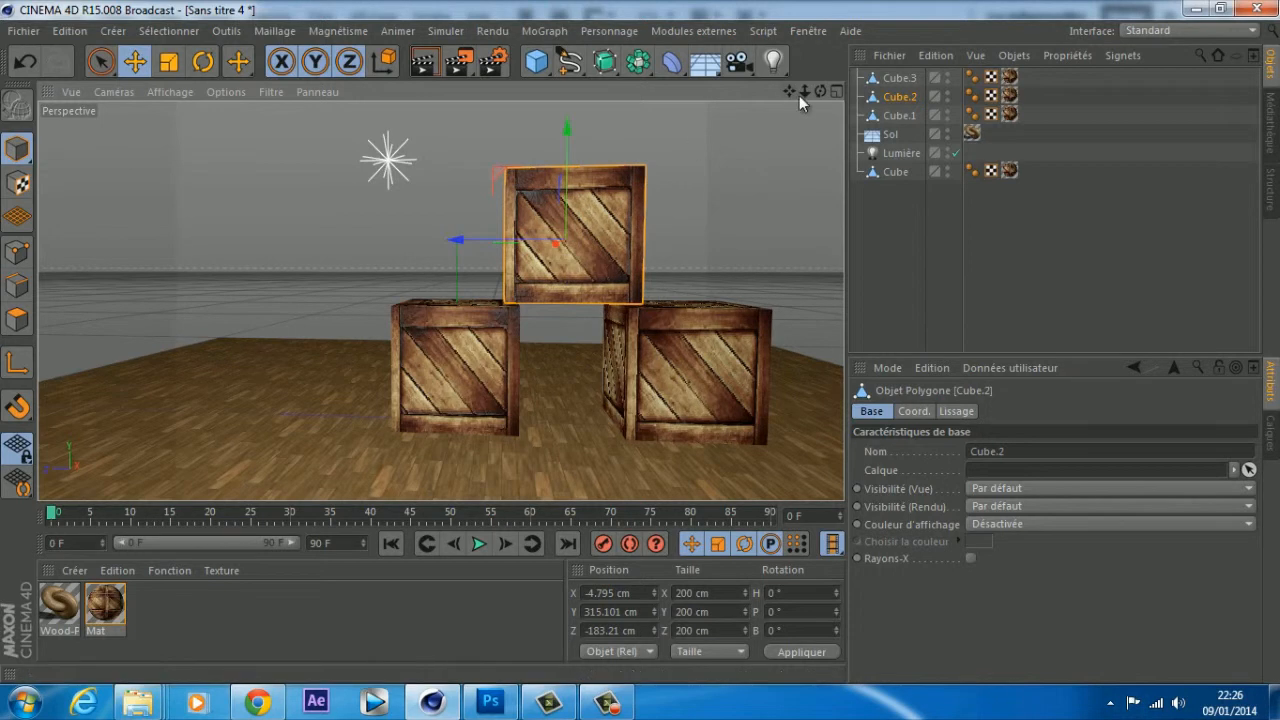
Step: Lean Cube.3 against the original crate with about 38° pitch, at about Y 157, Z 236 cm
{"action": "left_click", "coordinate": [897, 79]}
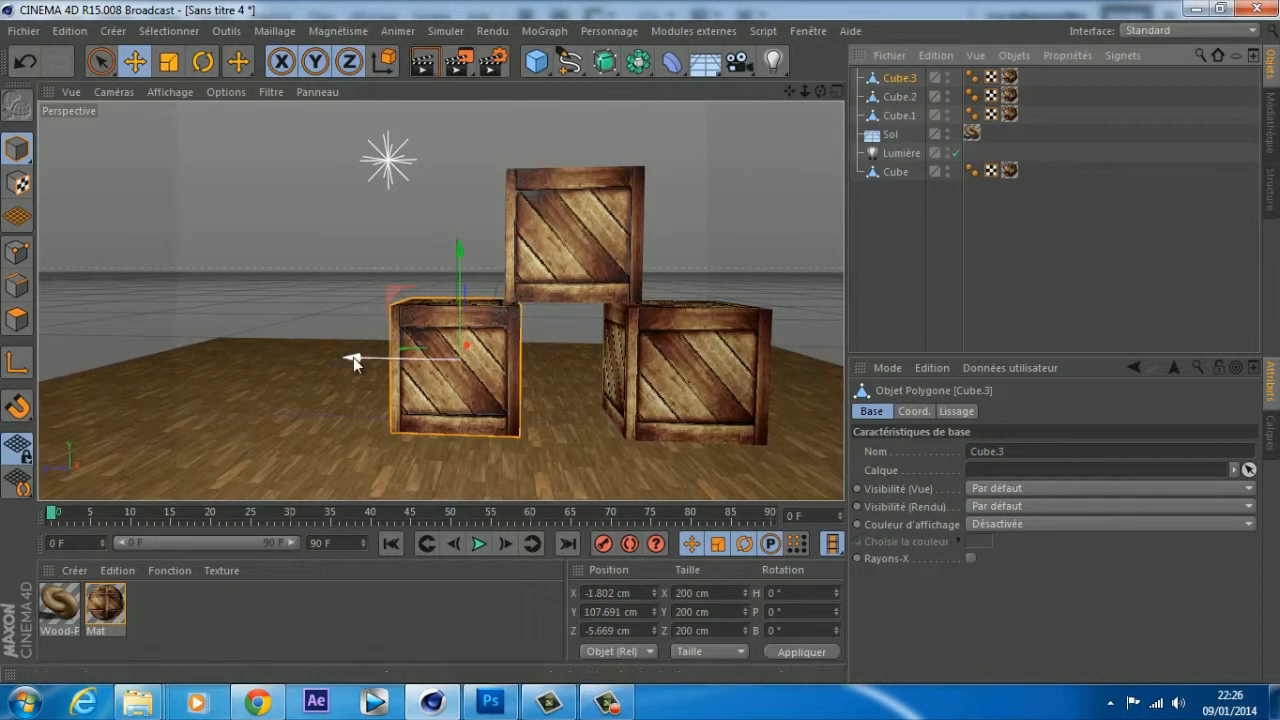
{"action": "left_click_drag", "start_coordinate": [345, 359], "coordinate": [259, 346]}
{"action": "key", "text": "r"}
{"action": "left_click_drag", "start_coordinate": [368, 298], "coordinate": [430, 330]}
{"action": "key", "text": "e"}
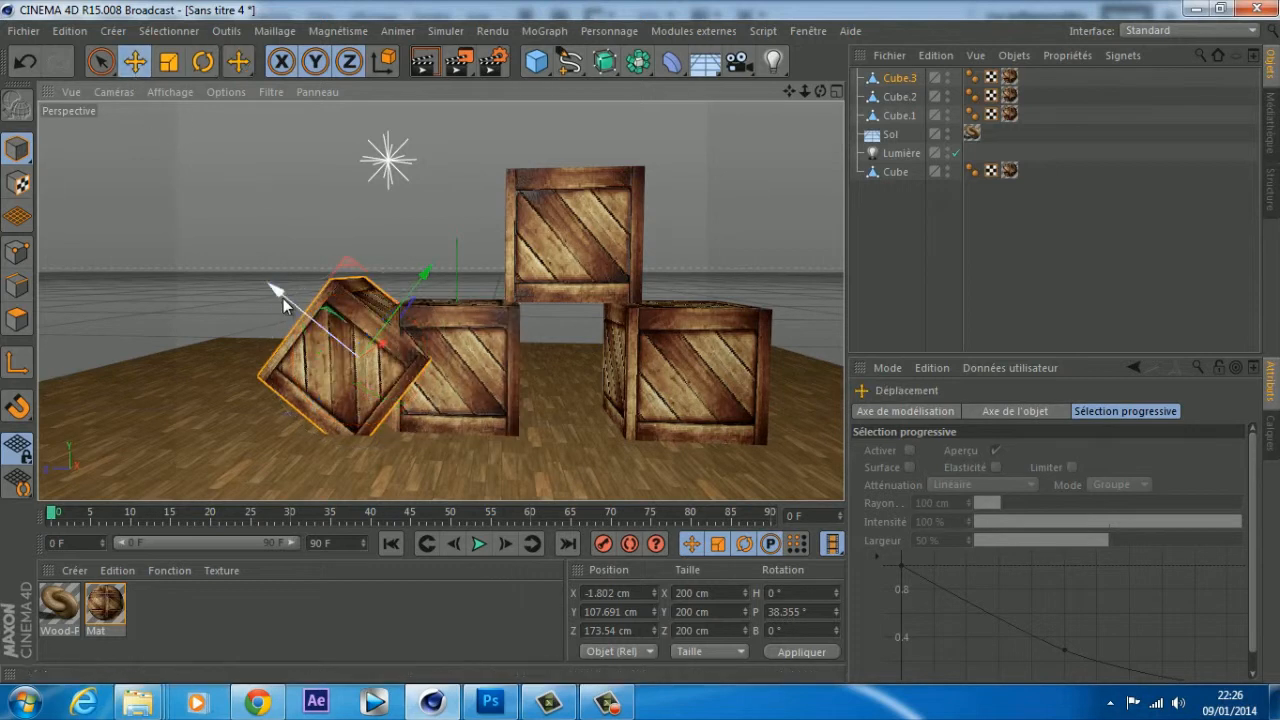
{"action": "left_click_drag", "start_coordinate": [287, 303], "coordinate": [250, 277]}
Step: Render the crate stack from several angles to examine its textures and shadows
{"action": "left_click_drag", "start_coordinate": [820, 90], "coordinate": [630, 342]}
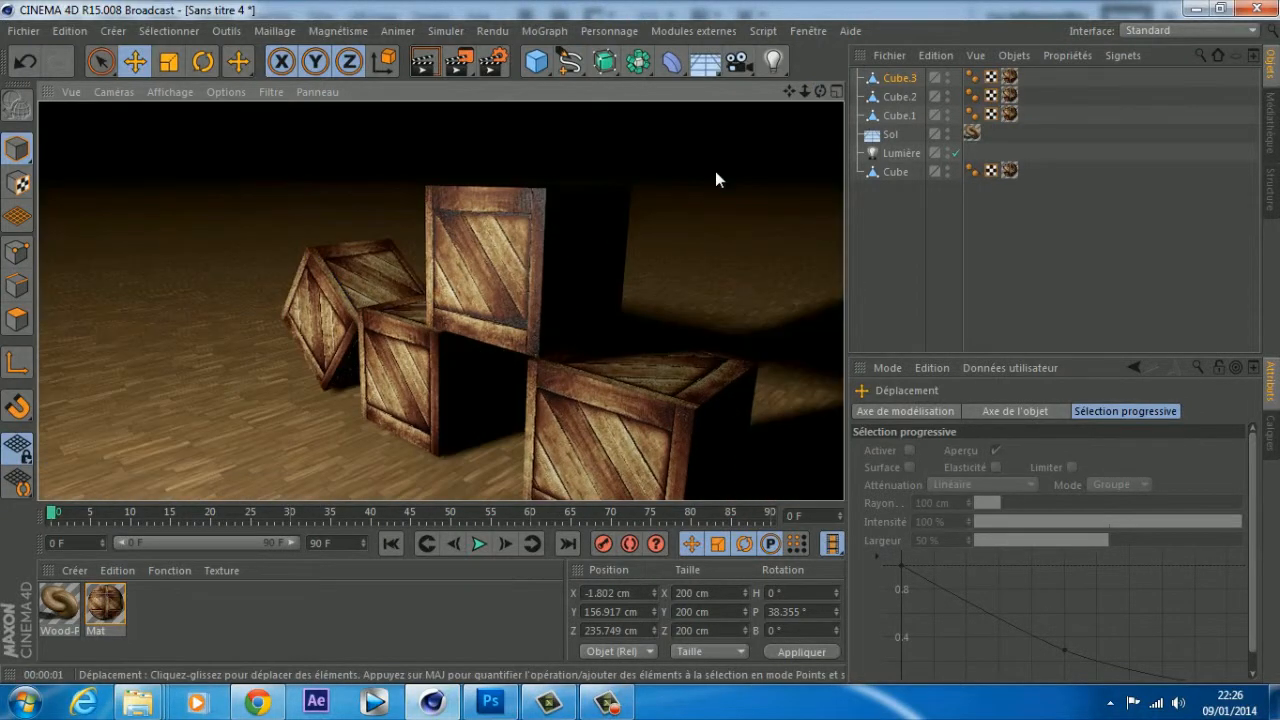
{"action": "scroll", "coordinate": [716, 172], "scroll_direction": "down", "scroll_amount": 2}
{"action": "left_click_drag", "start_coordinate": [820, 91], "coordinate": [640, 342]}
{"action": "left_click", "coordinate": [434, 66]}
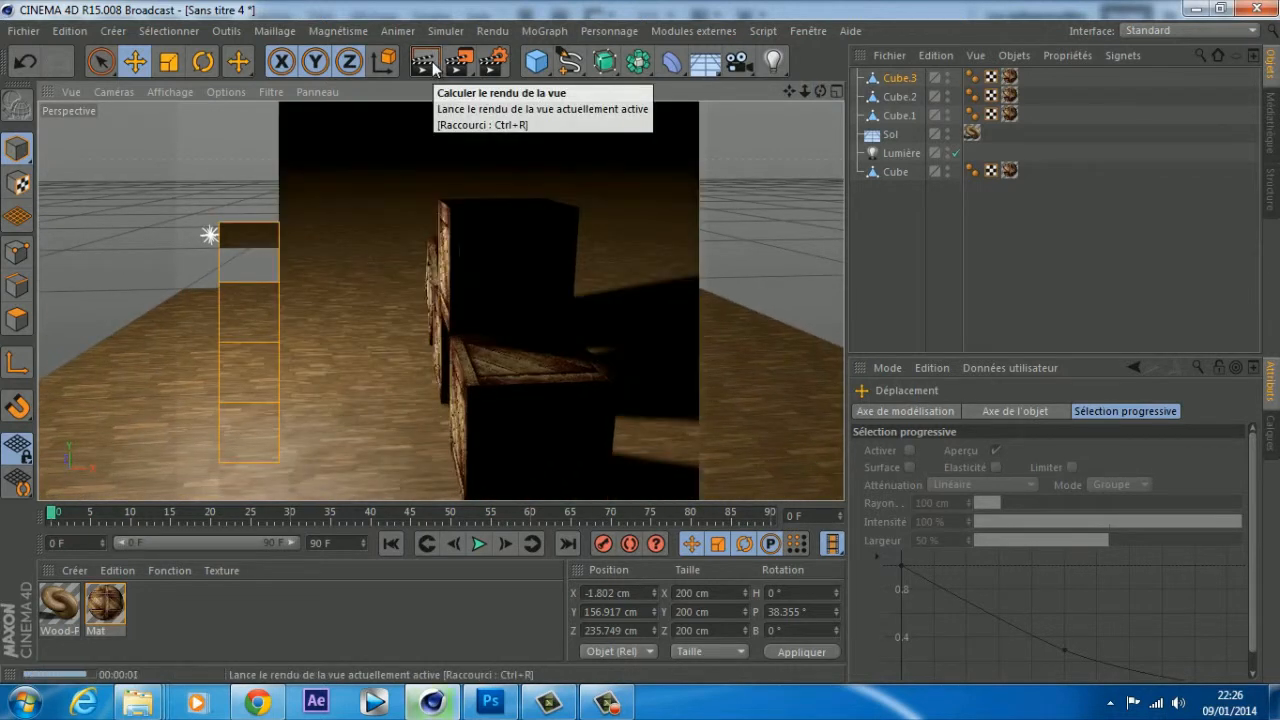
{"action": "scroll", "coordinate": [477, 197], "scroll_direction": "down", "scroll_amount": 3}
{"action": "scroll", "coordinate": [603, 190], "scroll_direction": "up", "scroll_amount": 3}
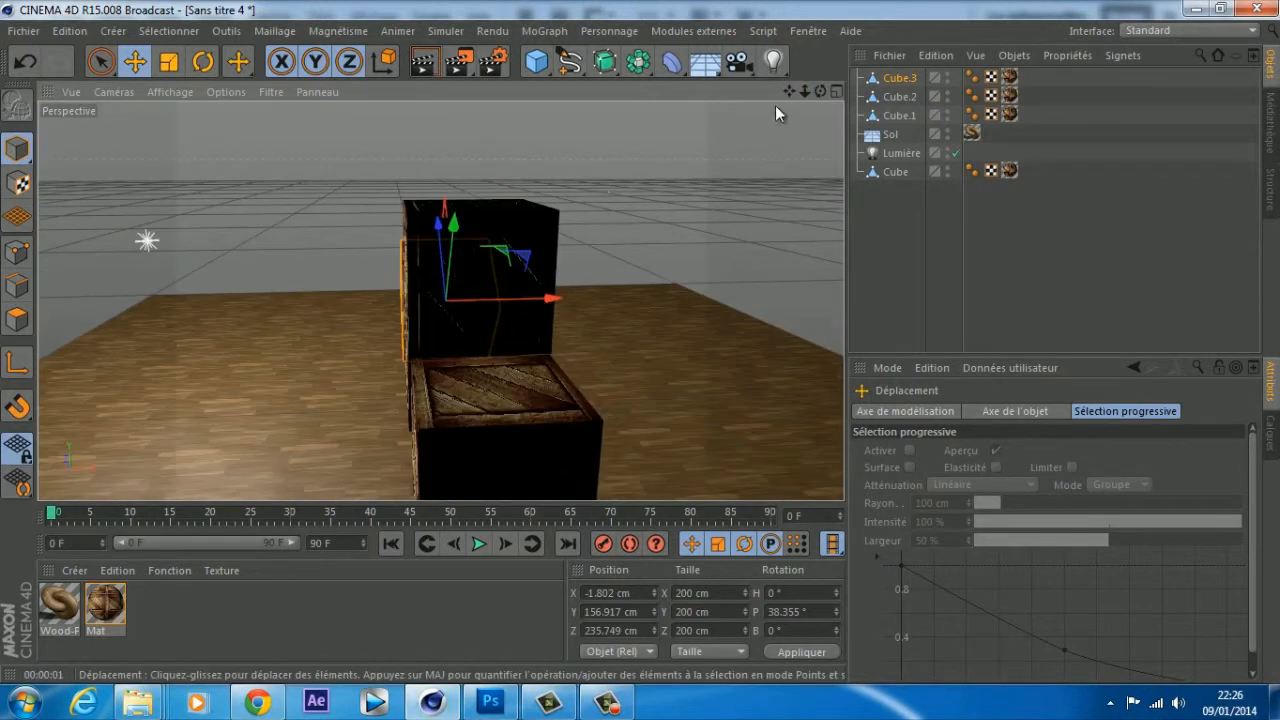
Step: Examine the stacked crates from several angles, checking how Cube.2 rests on the two lower crates
{"action": "left_click_drag", "start_coordinate": [821, 89], "coordinate": [665, 318]}
{"action": "left_click", "coordinate": [887, 230]}
{"action": "left_click_drag", "start_coordinate": [789, 91], "coordinate": [632, 346]}
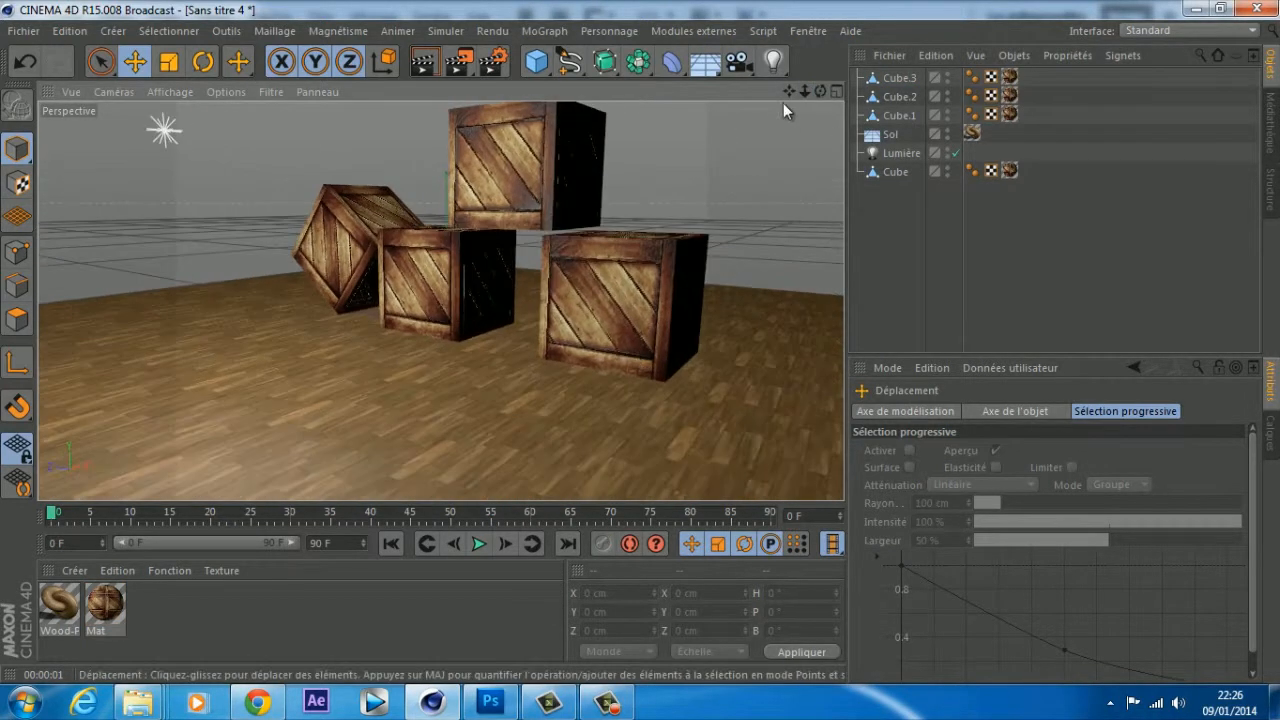
{"action": "left_click", "coordinate": [903, 97]}
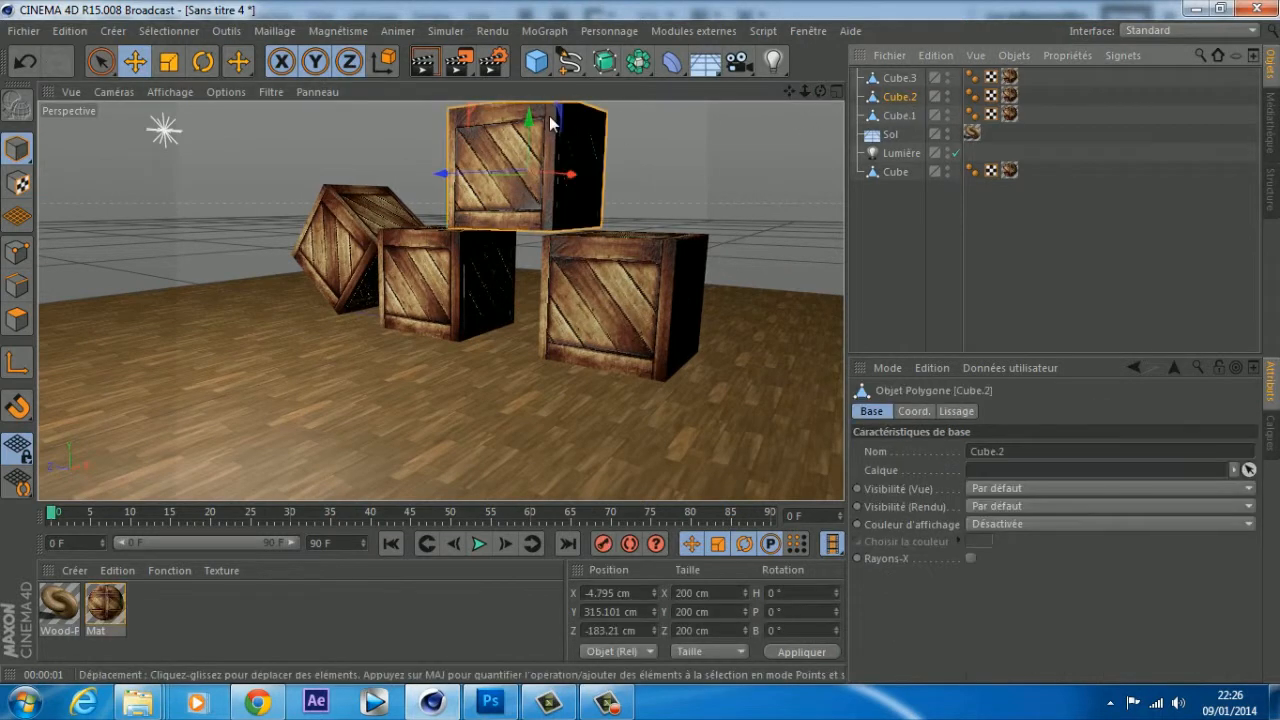
{"action": "left_click", "coordinate": [849, 288]}
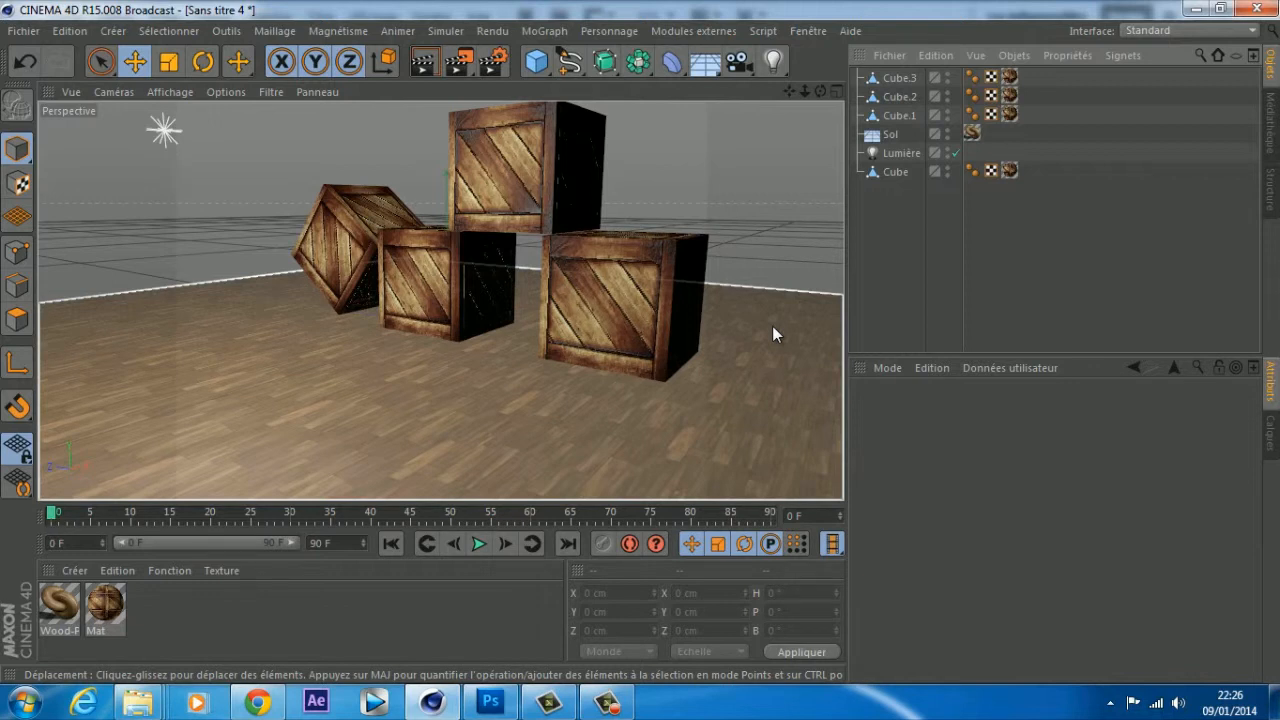
{"action": "scroll", "coordinate": [610, 230], "scroll_direction": "up", "scroll_amount": 2}
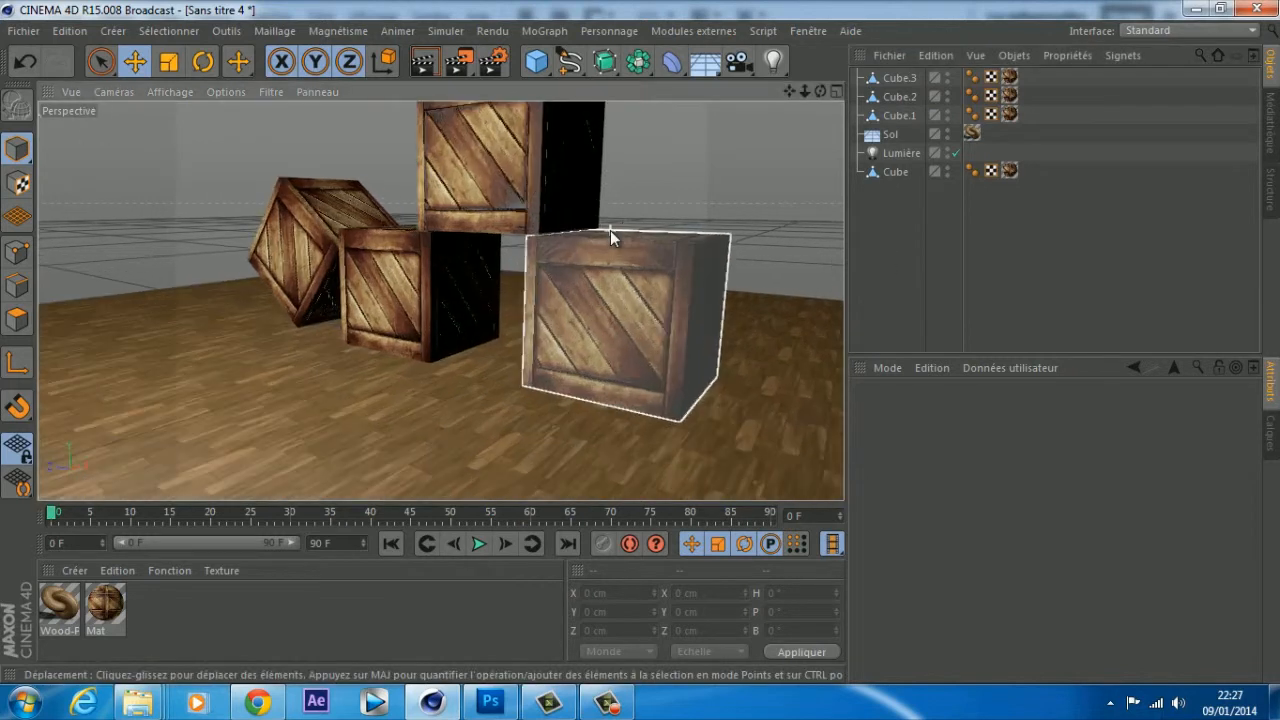
{"action": "left_click_drag", "start_coordinate": [819, 92], "coordinate": [615, 241]}
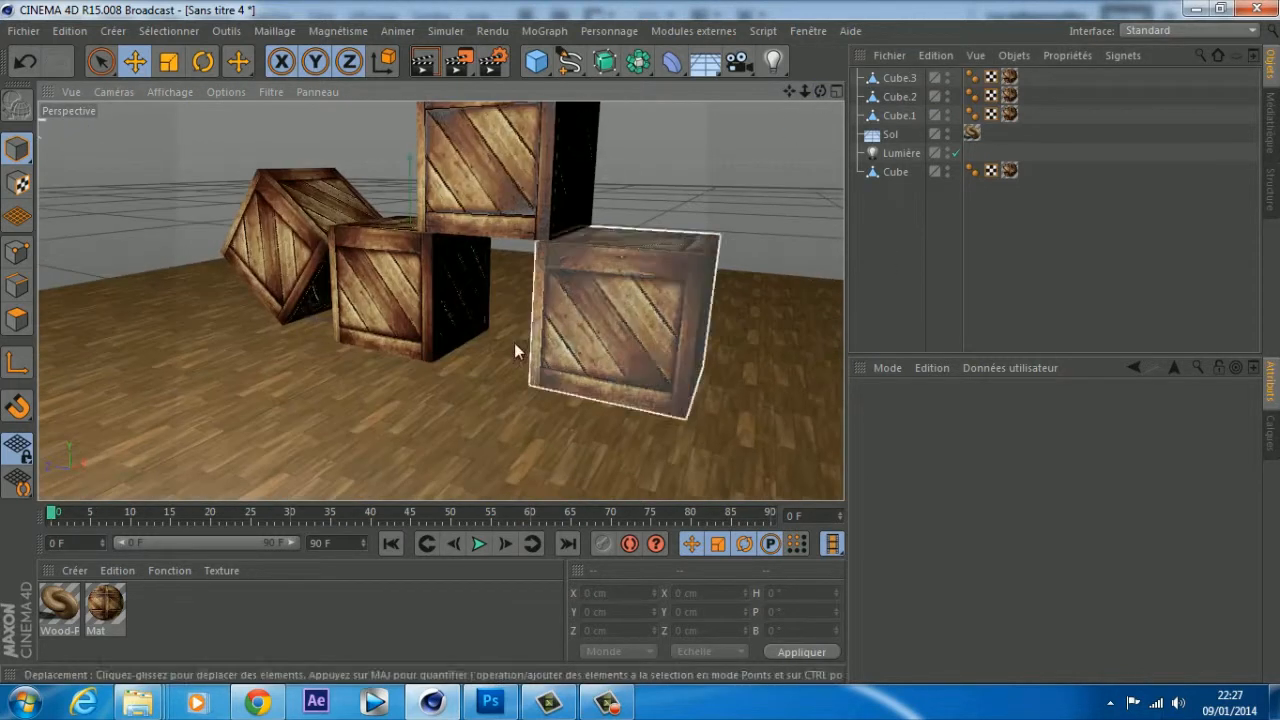
Step: Switch to Windows Explorer and open the Huge Texture Collection folder inside 3K Pack Aura's 3k GFX Pack Aura folder
{"action": "left_click", "coordinate": [136, 700]}
{"action": "left_click", "coordinate": [138, 622]}
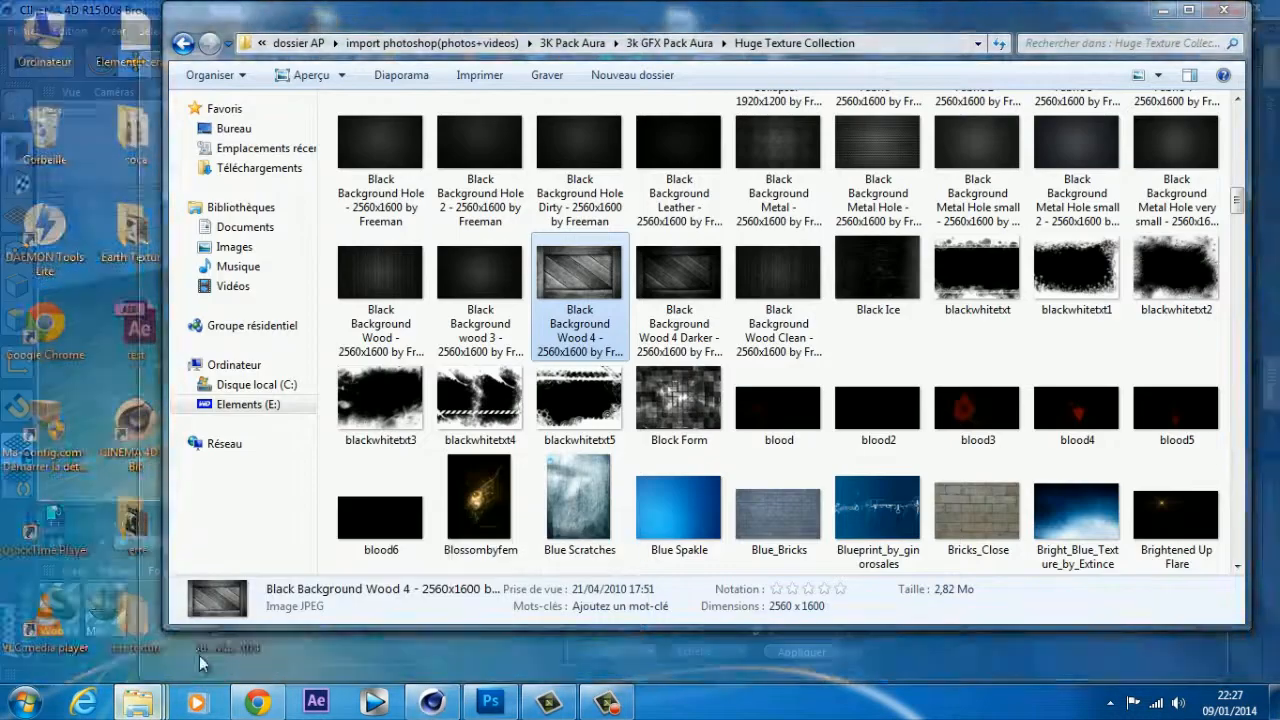
{"action": "left_click_drag", "start_coordinate": [497, 18], "coordinate": [457, 58]}
{"action": "left_click", "coordinate": [515, 68]}
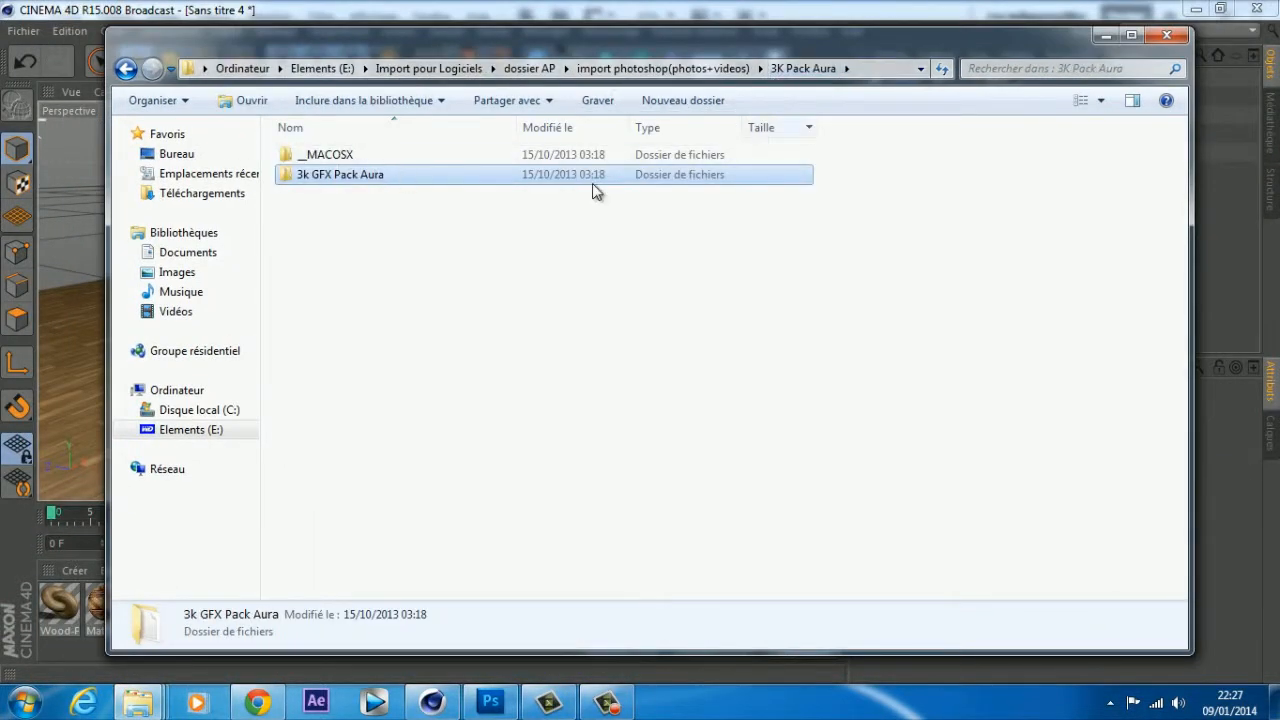
{"action": "double_click", "coordinate": [369, 180]}
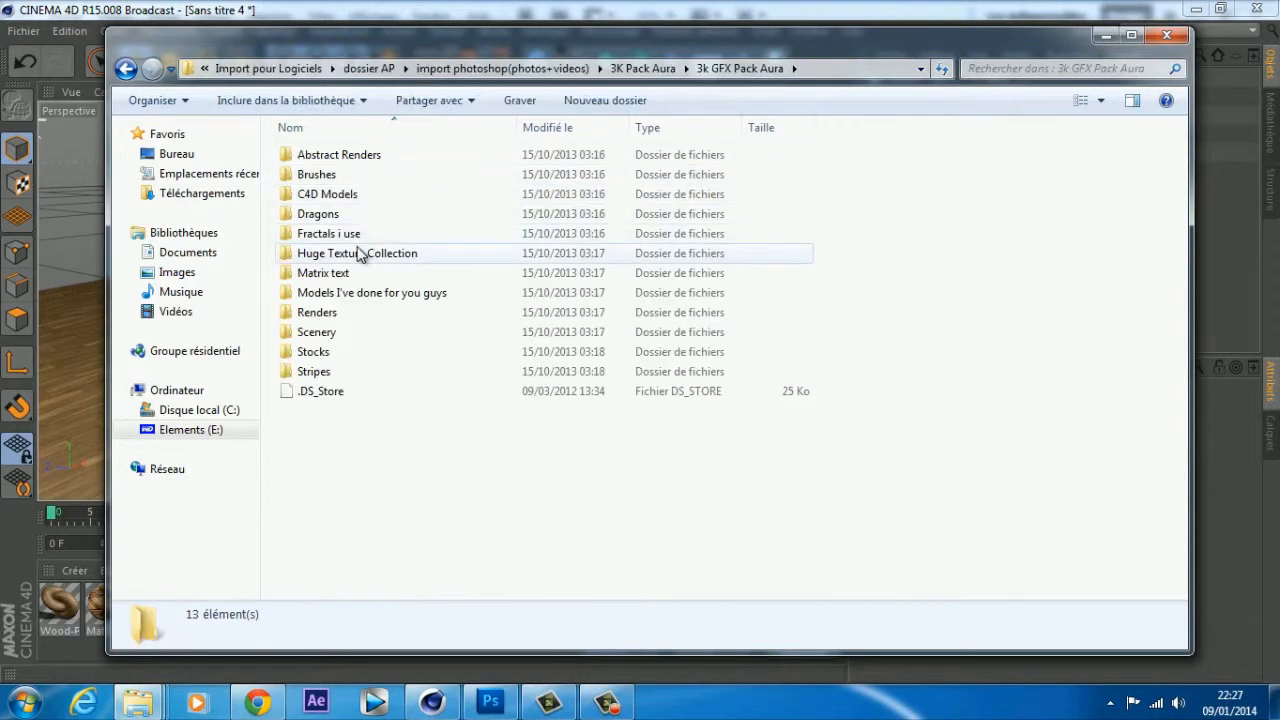
{"action": "double_click", "coordinate": [358, 253]}
Step: View the Black Background Wood 4 and Wood 4 Darker crate textures in the photo viewer and close the viewer and folder
{"action": "scroll", "coordinate": [609, 280], "scroll_direction": "down", "scroll_amount": 10}
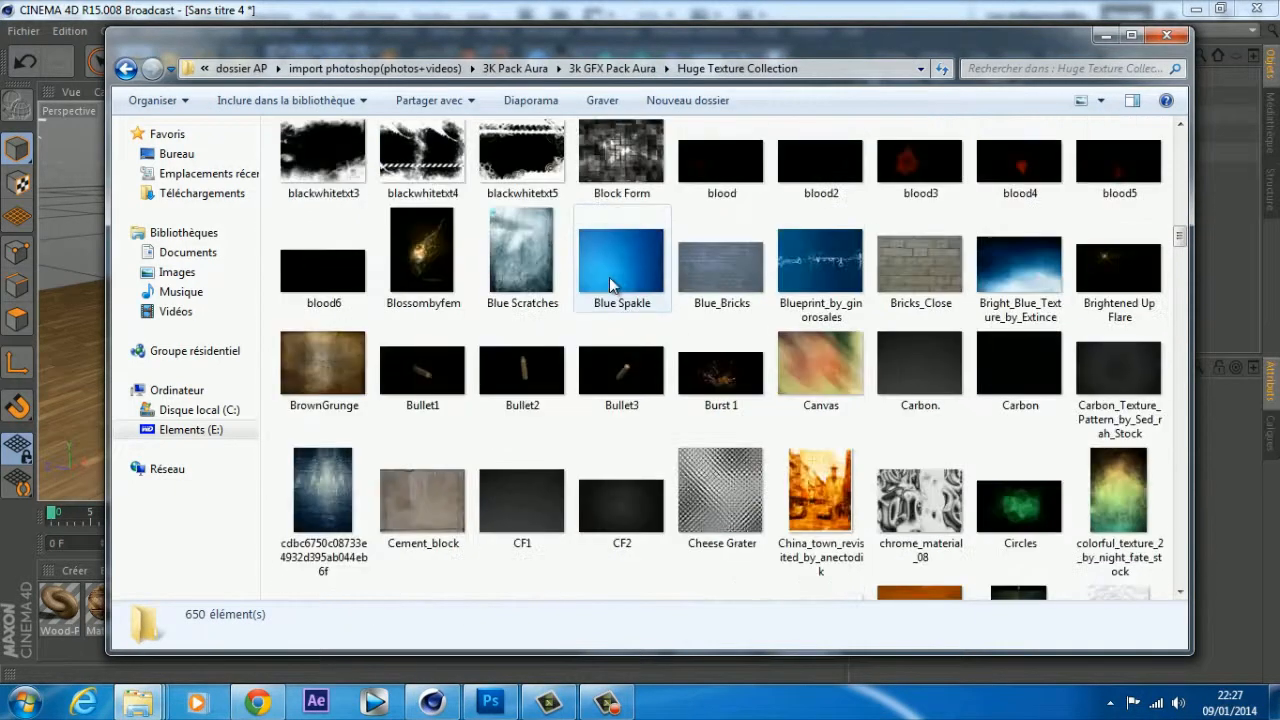
{"action": "scroll", "coordinate": [600, 279], "scroll_direction": "up", "scroll_amount": 3}
{"action": "left_click", "coordinate": [548, 400]}
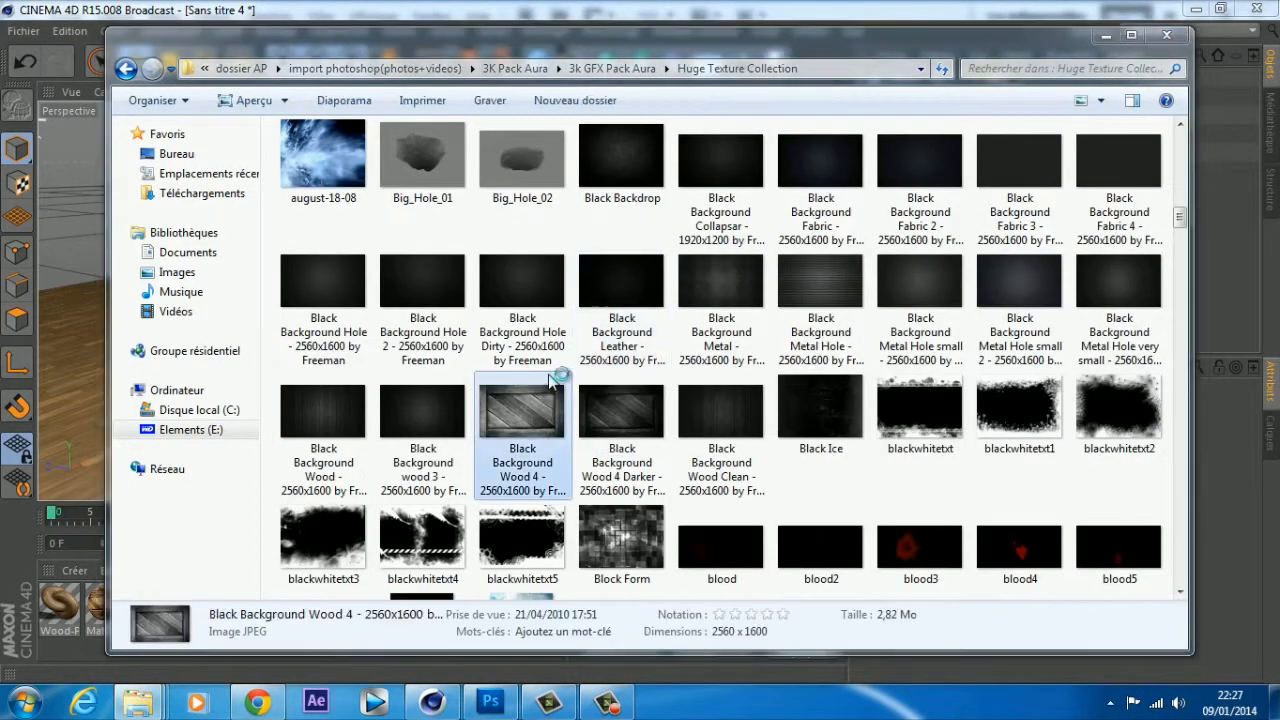
{"action": "double_click", "coordinate": [548, 382]}
{"action": "left_click", "coordinate": [688, 659]}
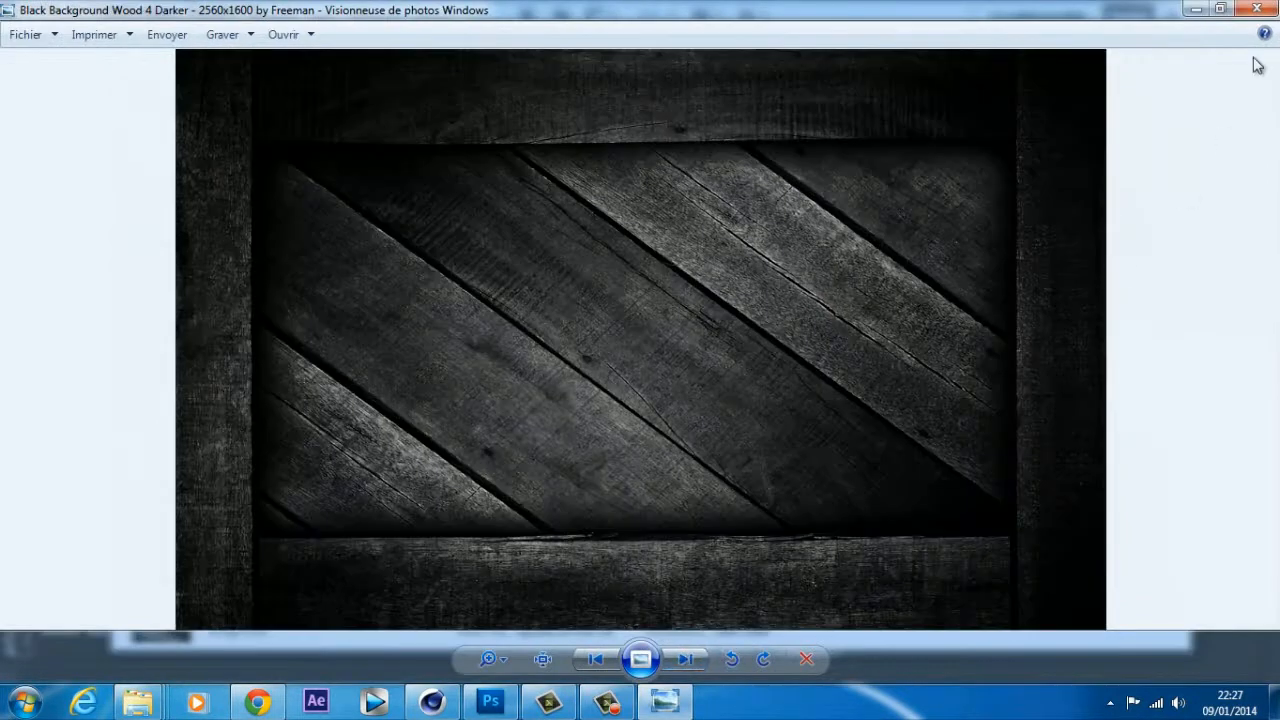
{"action": "left_click", "coordinate": [1266, 7]}
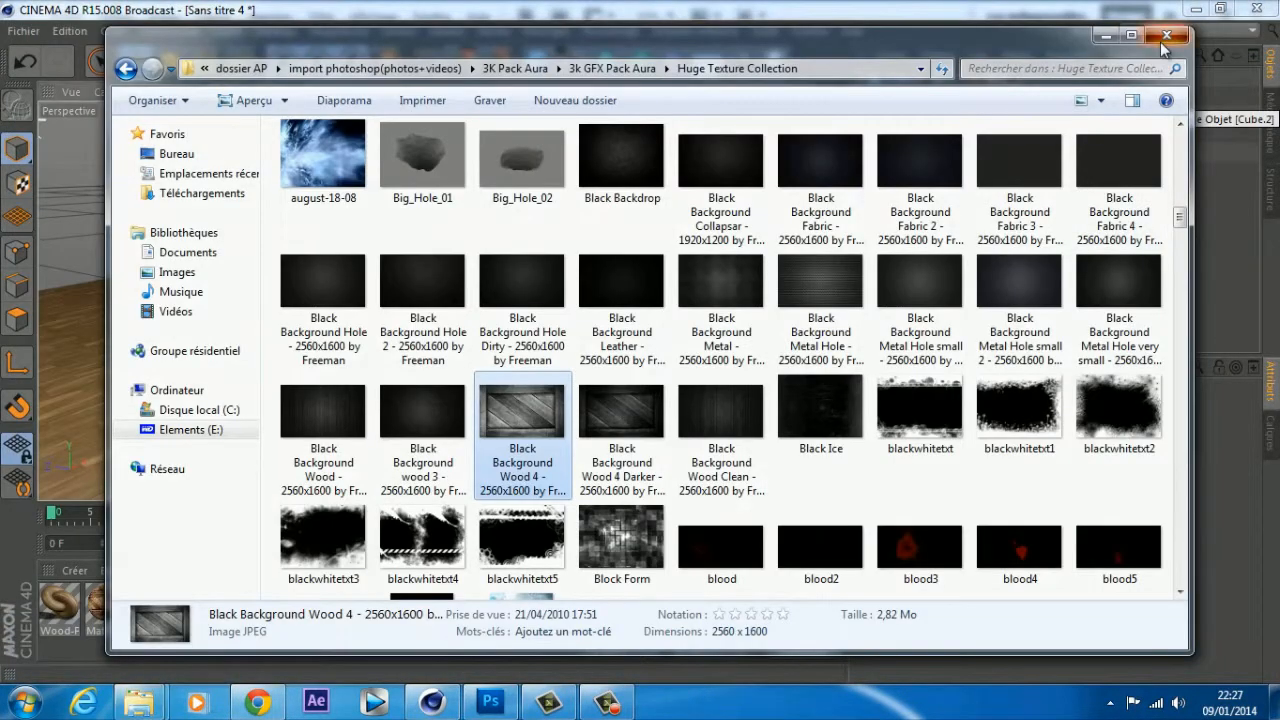
{"action": "left_click", "coordinate": [1166, 36]}
{"action": "scroll", "coordinate": [711, 258], "scroll_direction": "down", "scroll_amount": 3}
{"action": "left_click_drag", "start_coordinate": [789, 91], "coordinate": [640, 342]}
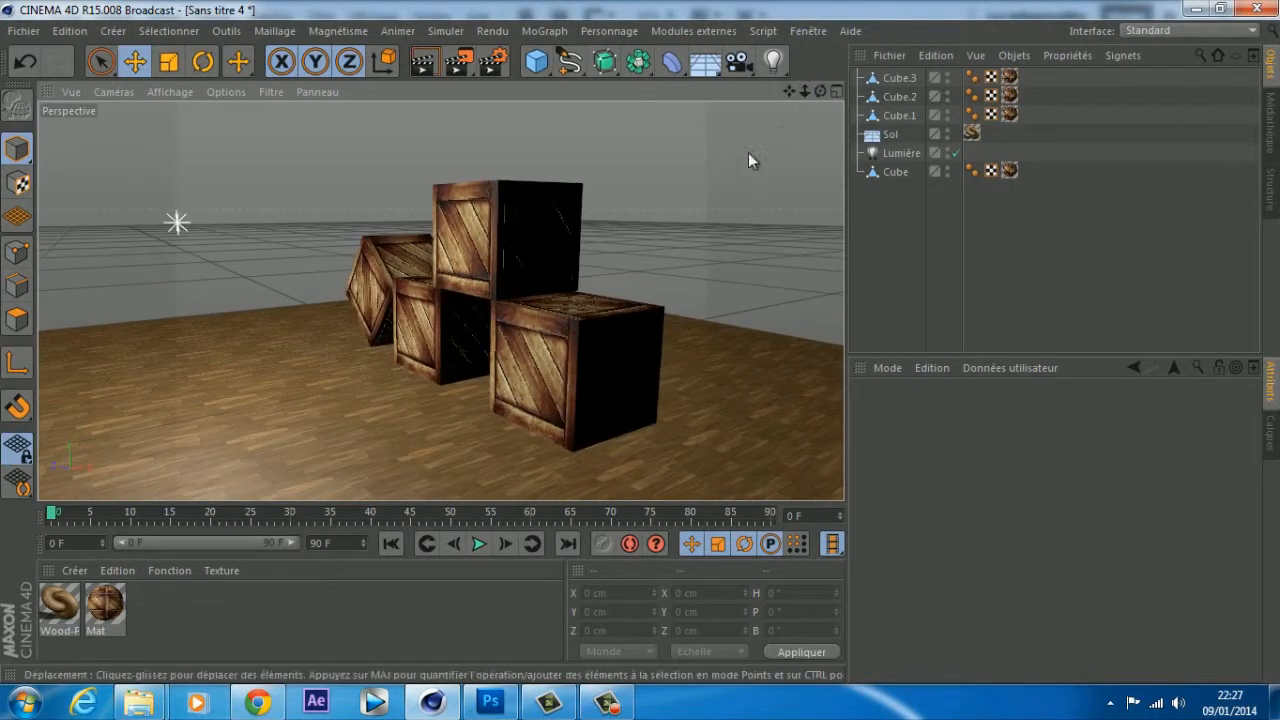
{"action": "left_click_drag", "start_coordinate": [820, 92], "coordinate": [641, 342]}
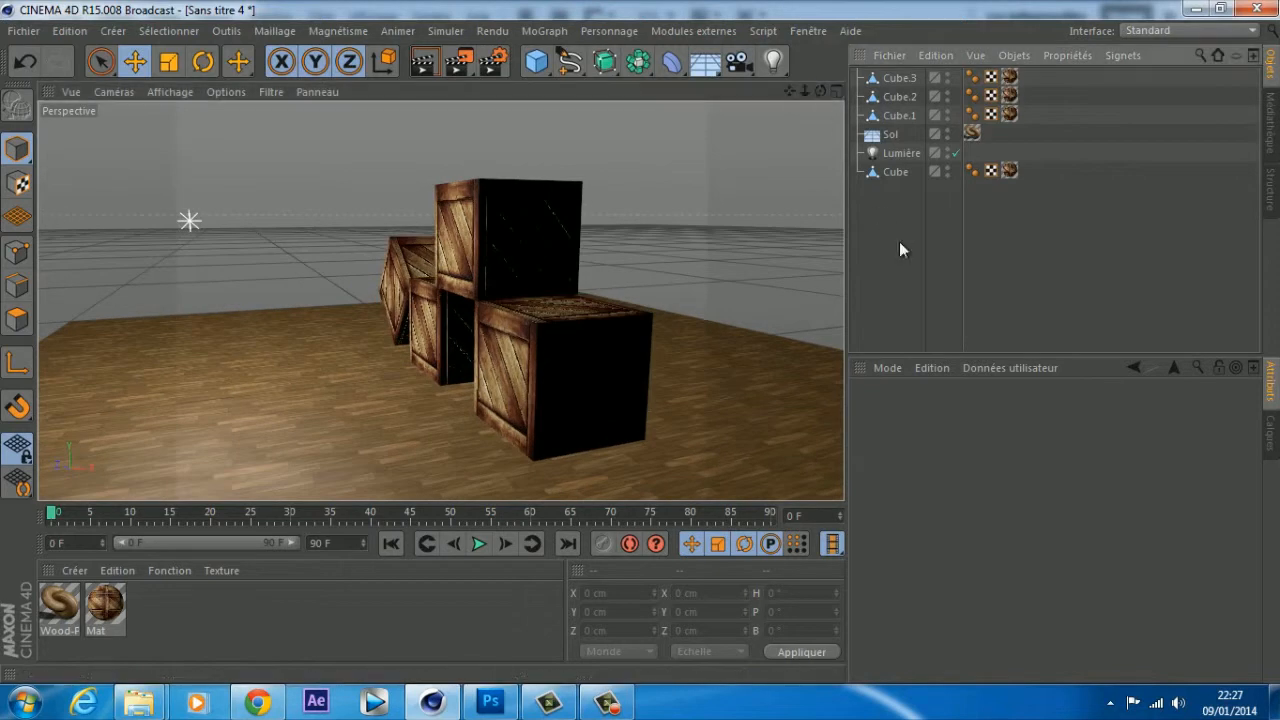